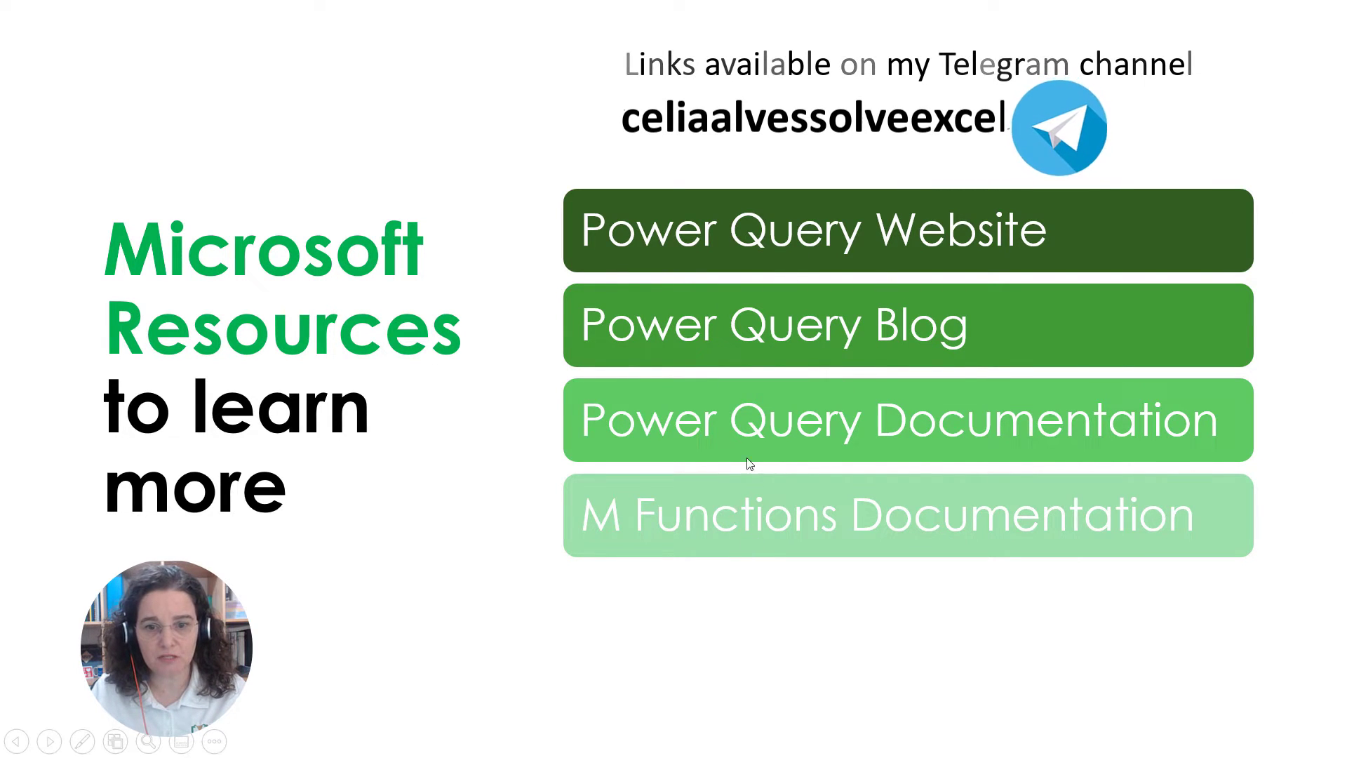
Open the Power Query M formula language documentation from the slide's Power Query link.
click(712, 242)
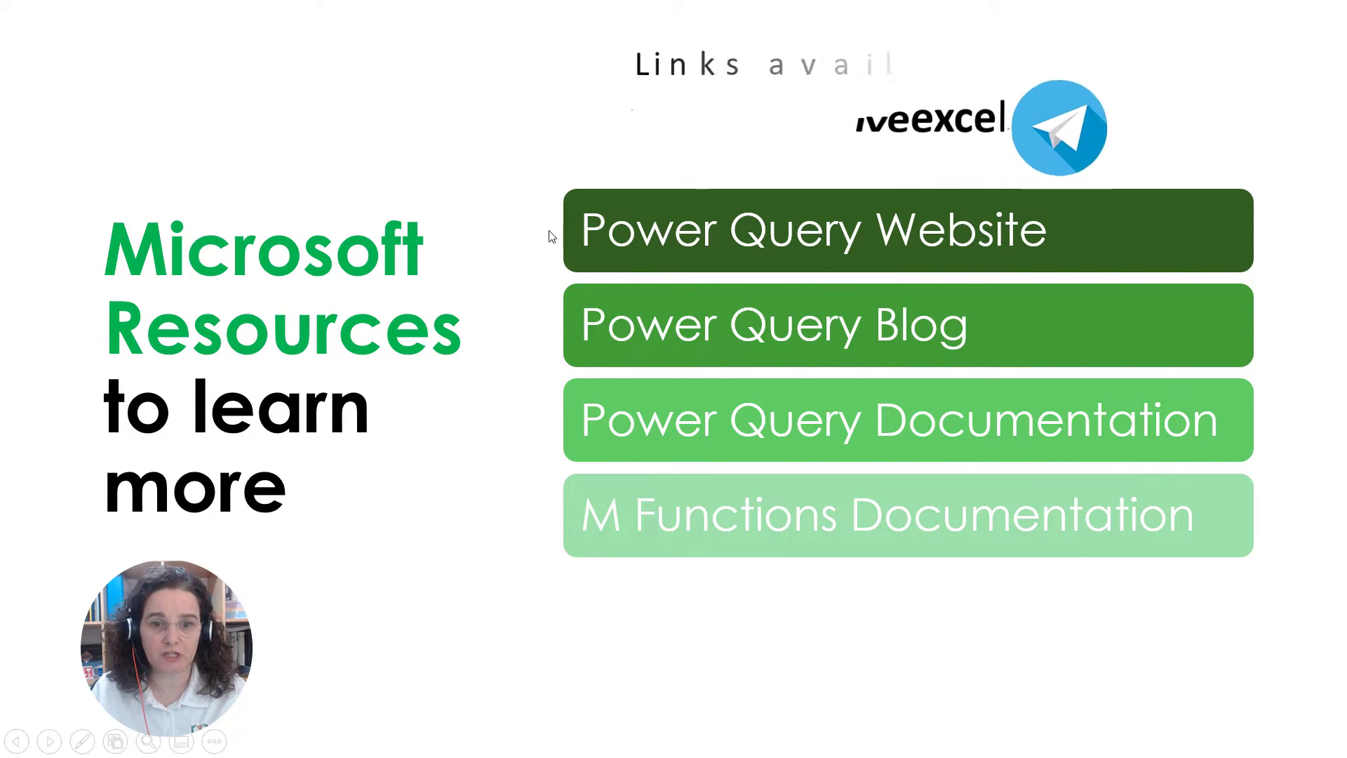
click(758, 14)
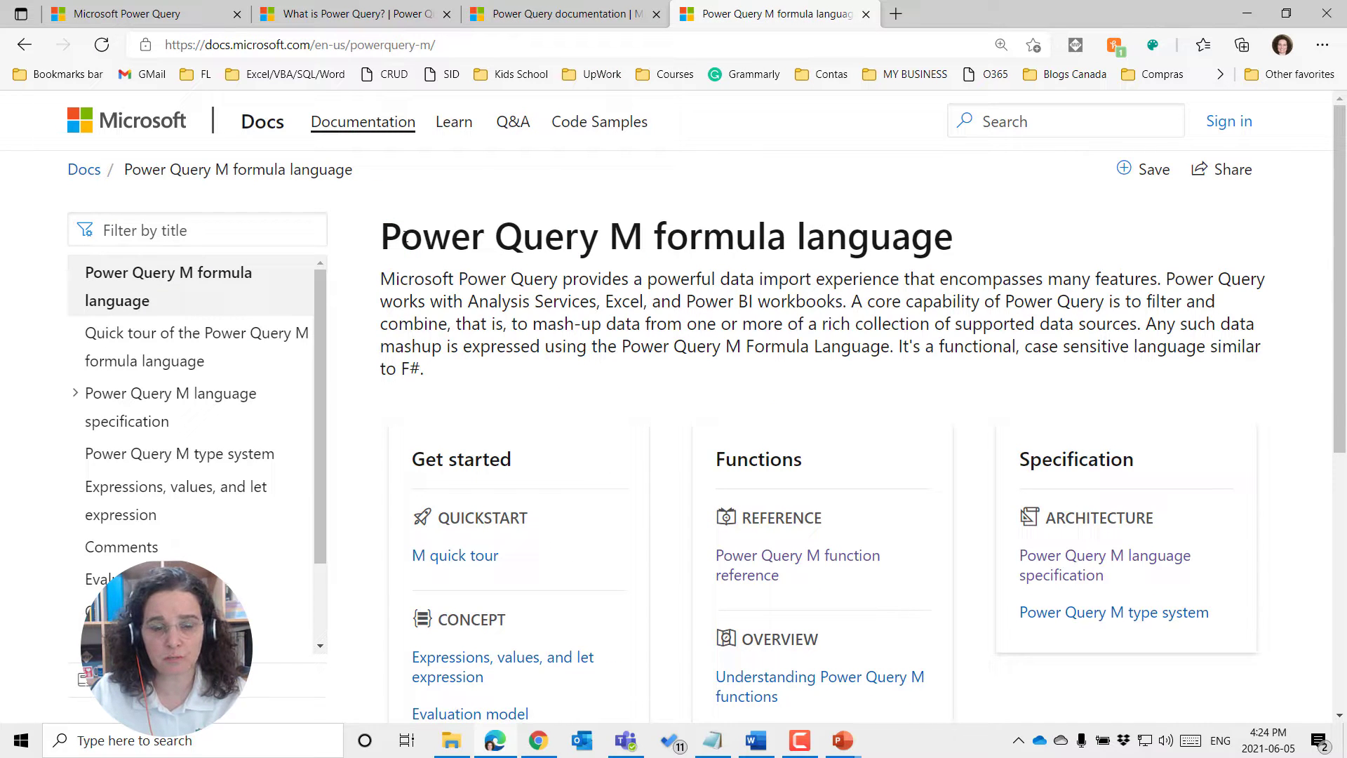
Expand Power Query M functions in the sidebar and open the functions overview page.
drag(383, 242, 954, 238)
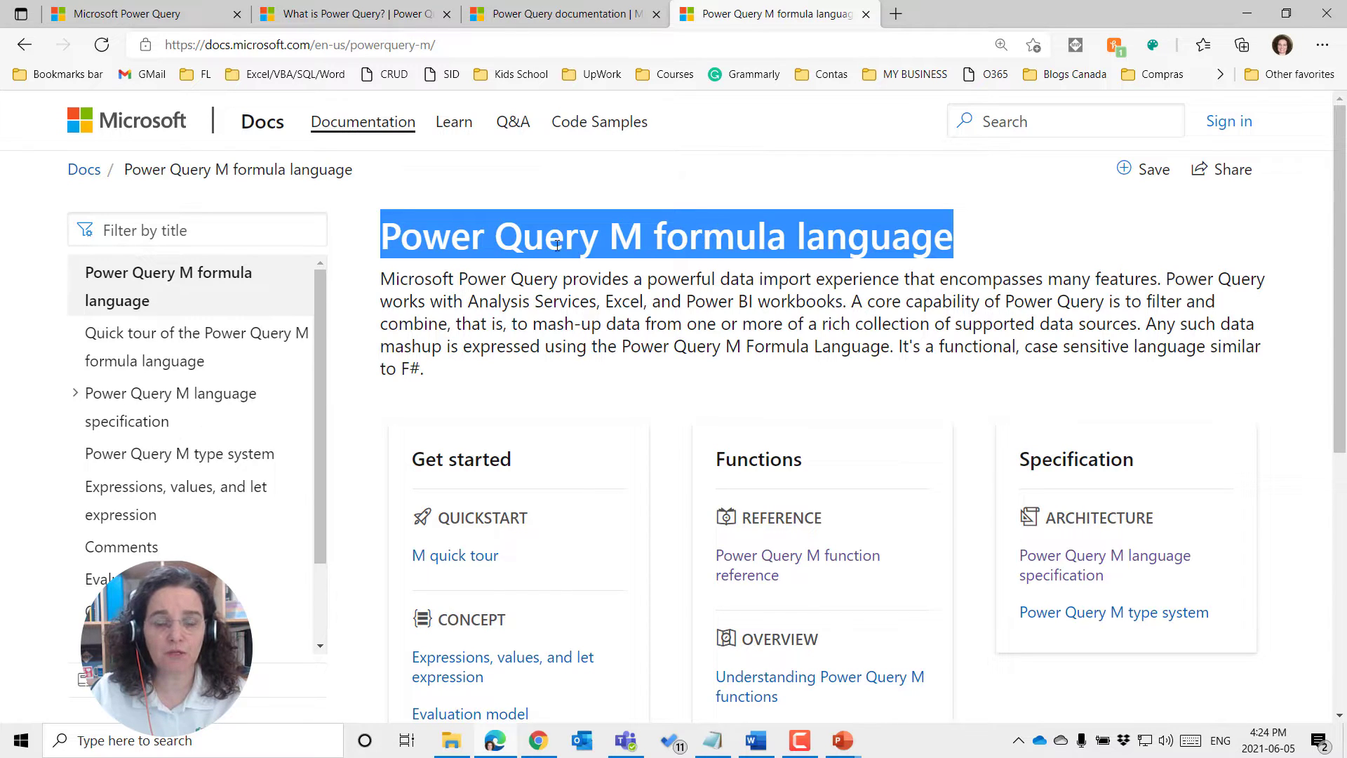
scroll(626, 535, down, 3)
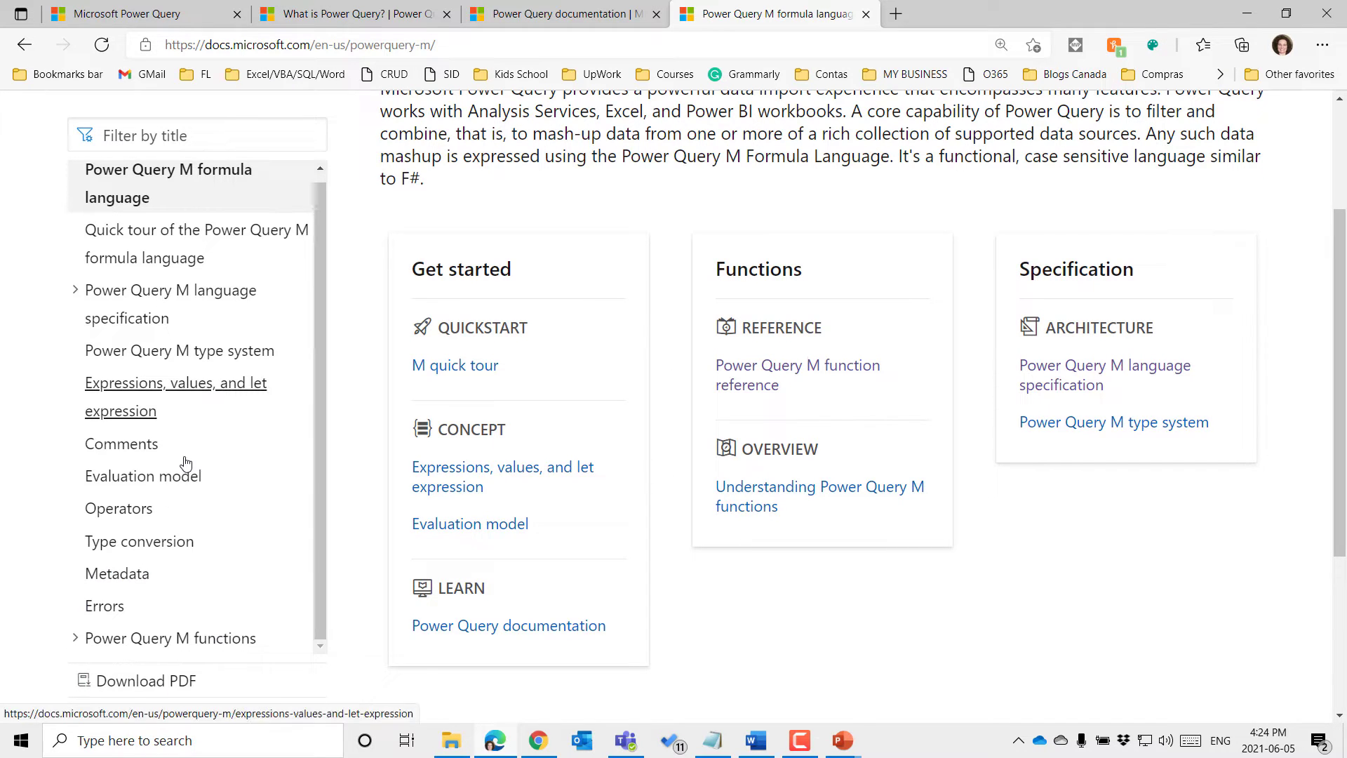
click(153, 642)
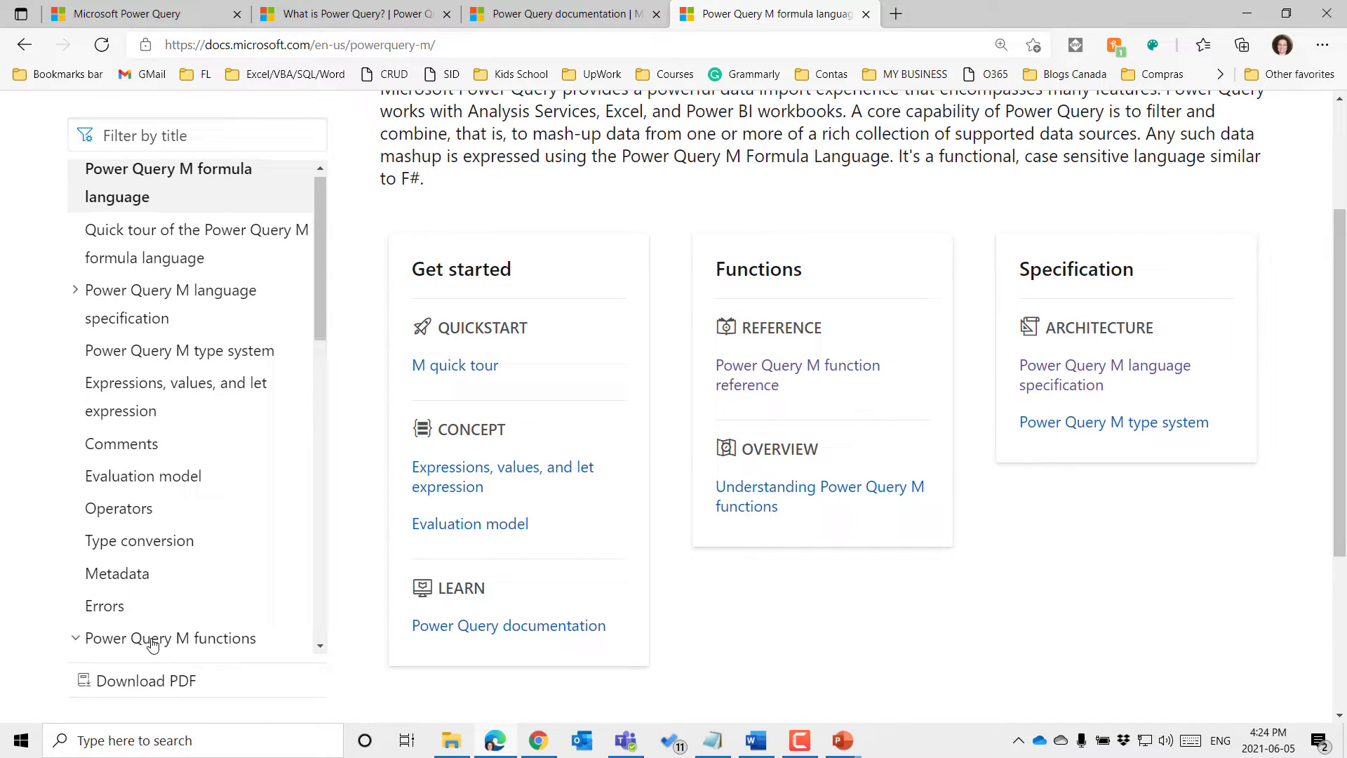
scroll(146, 629, down, 5)
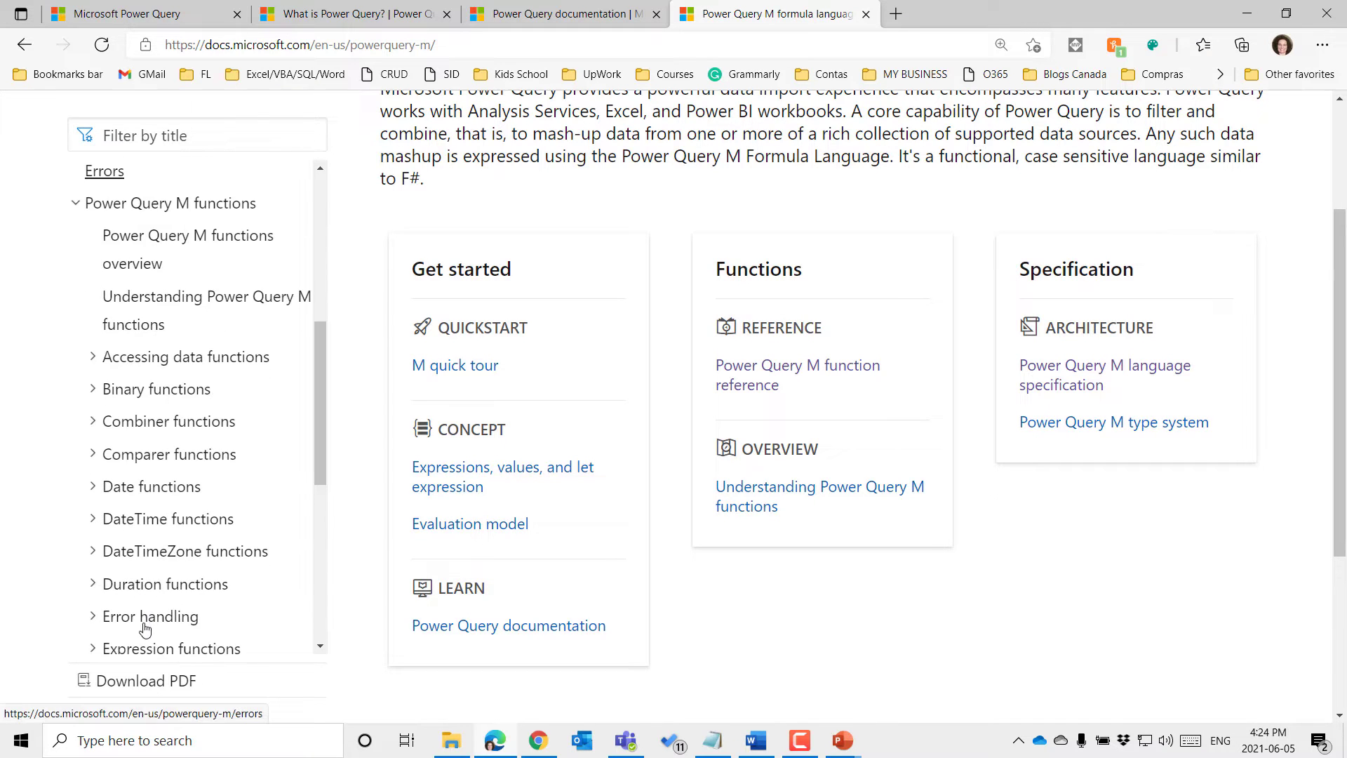
click(146, 244)
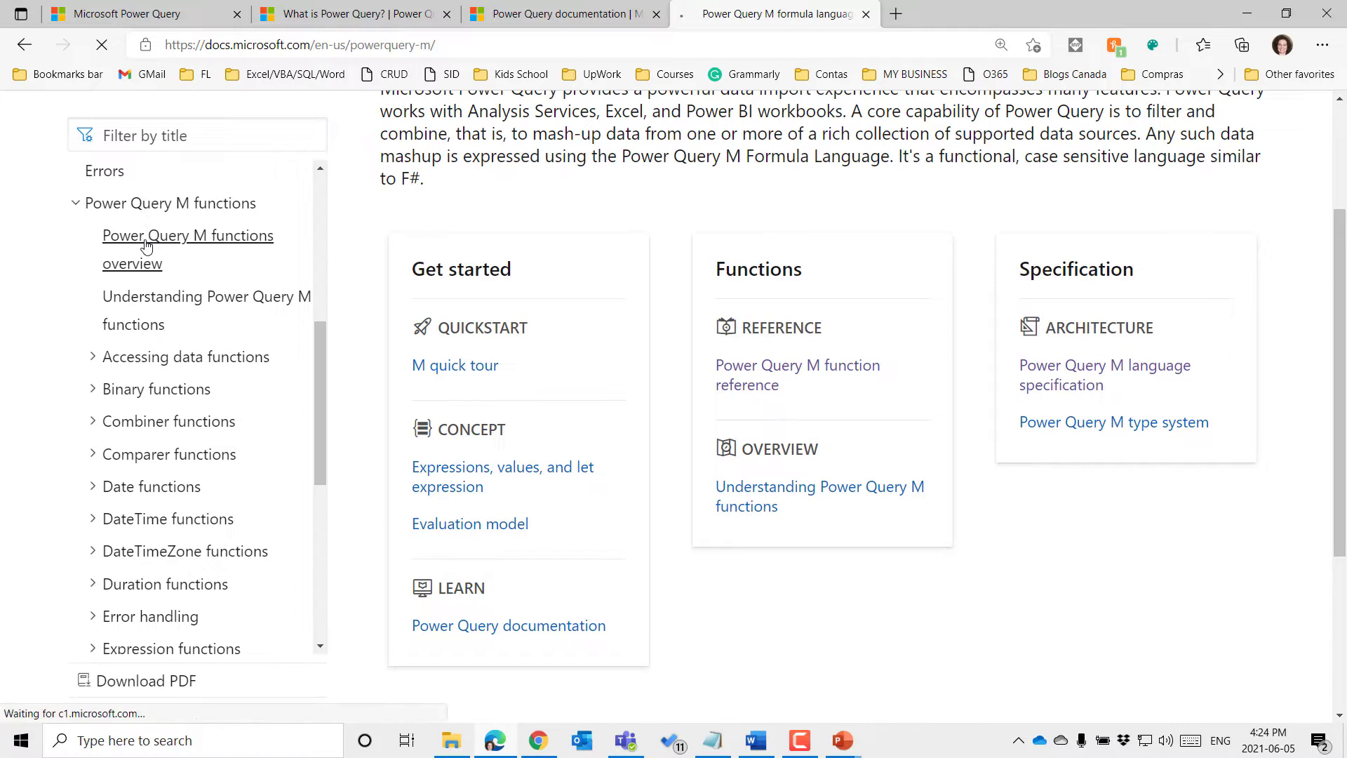
Find Date functions in the overview's category list and open its page.
scroll(505, 337, down, 3)
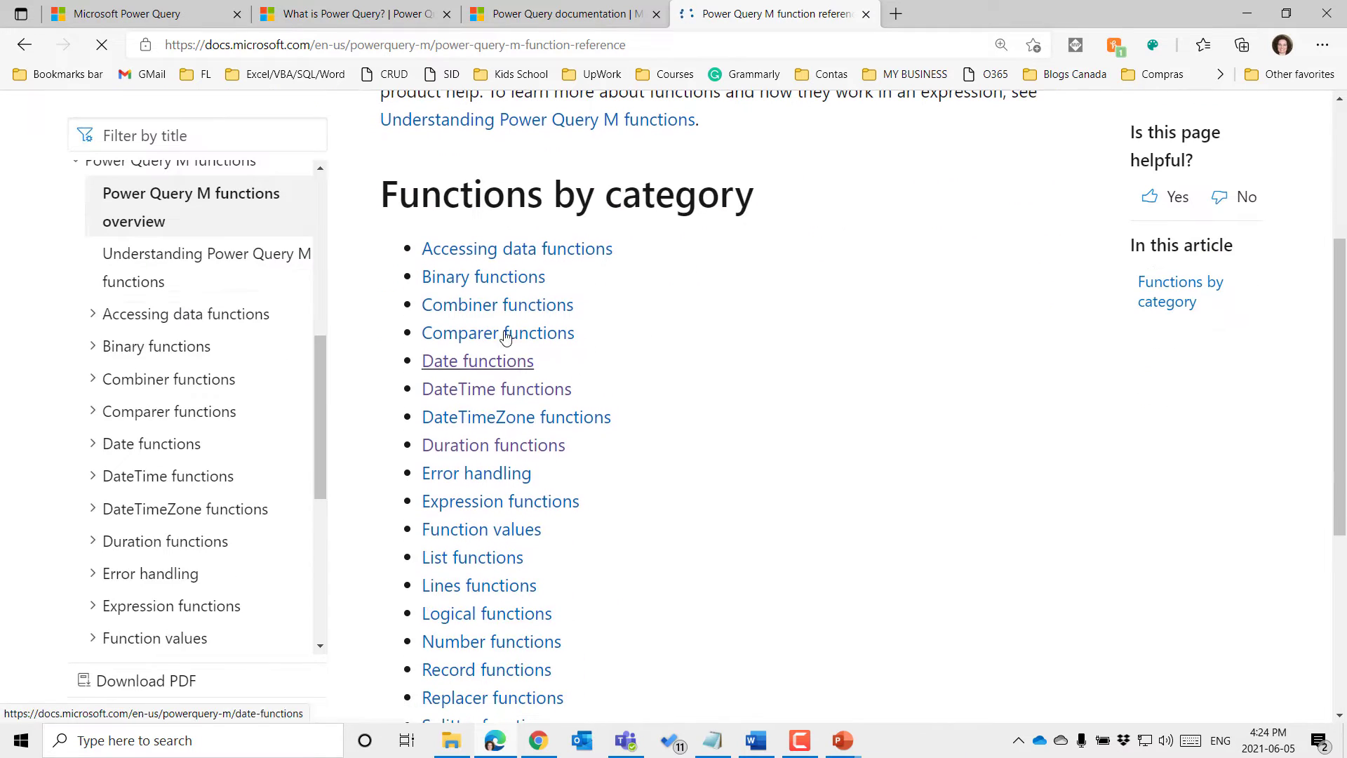
scroll(496, 400, down, 4)
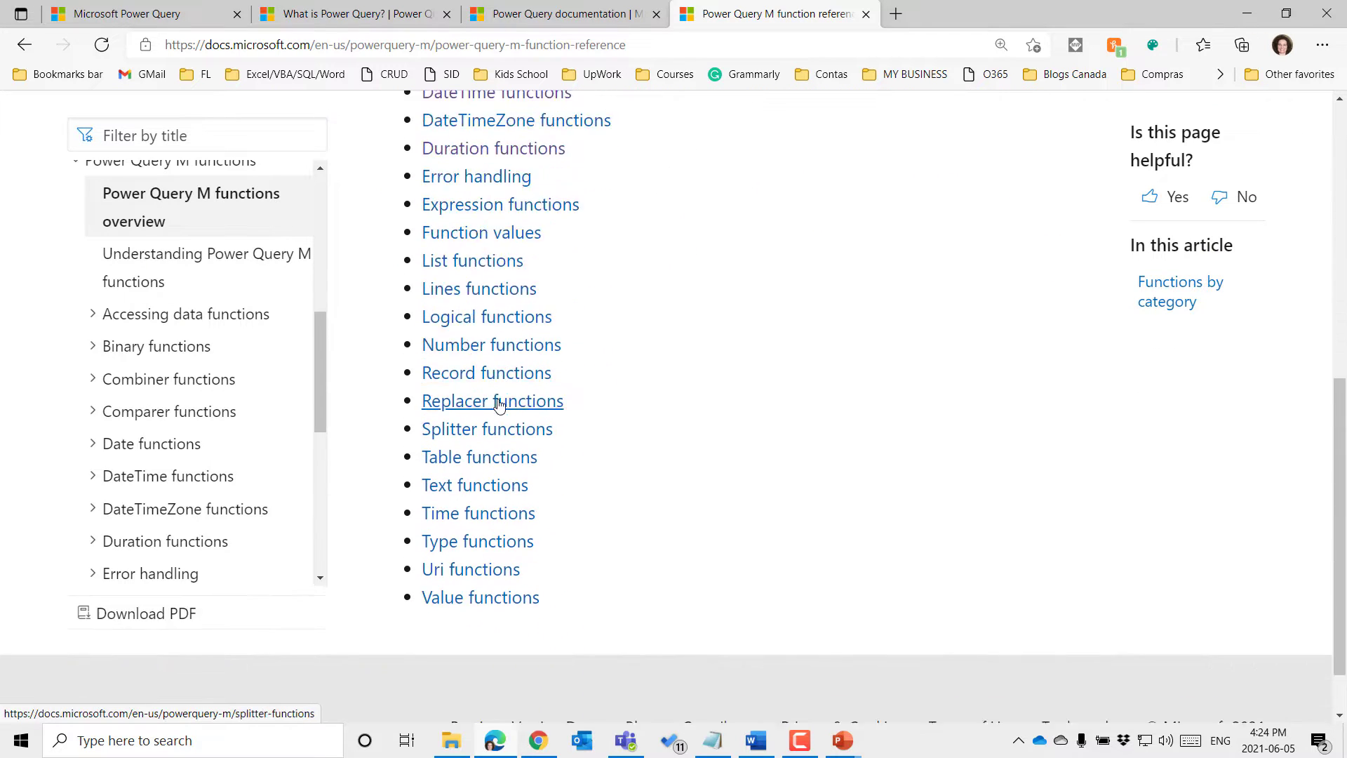
scroll(499, 403, down, 1)
scroll(498, 404, up, 4)
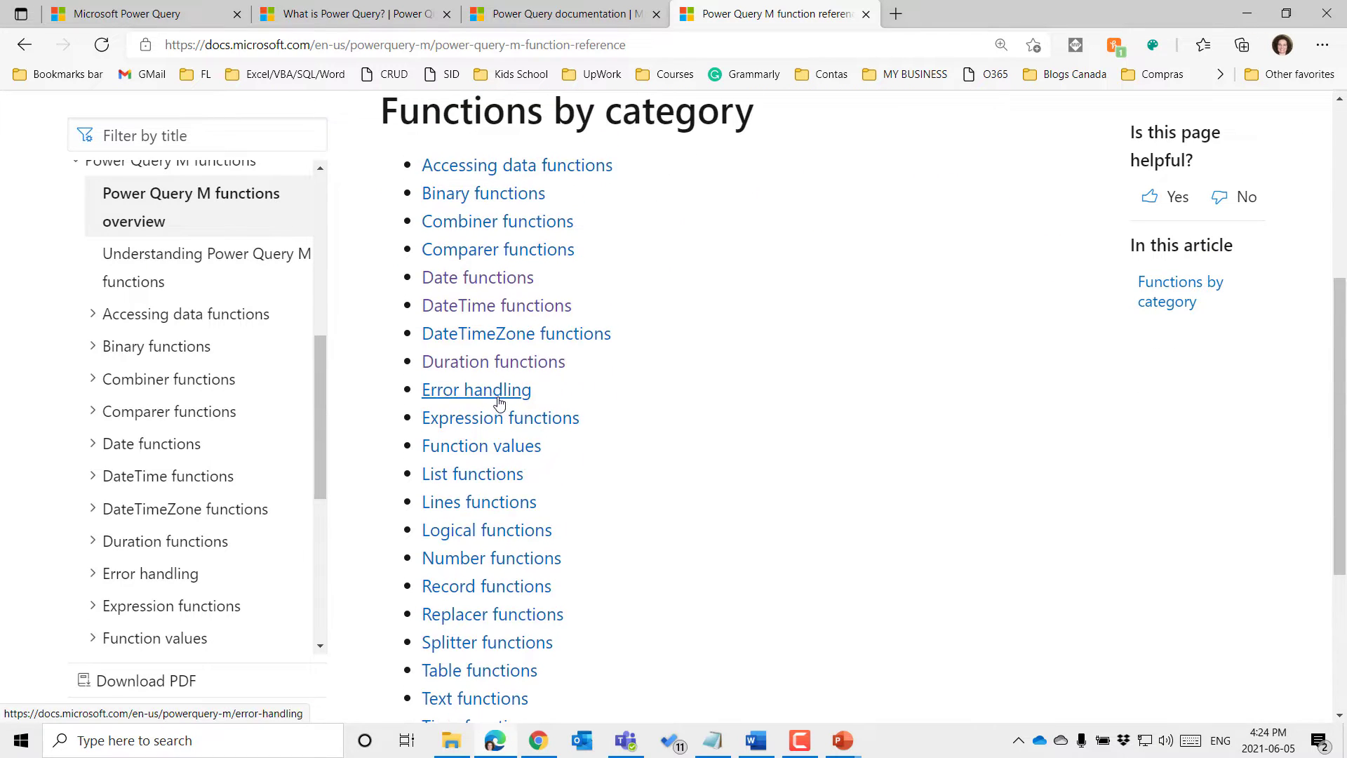
click(443, 277)
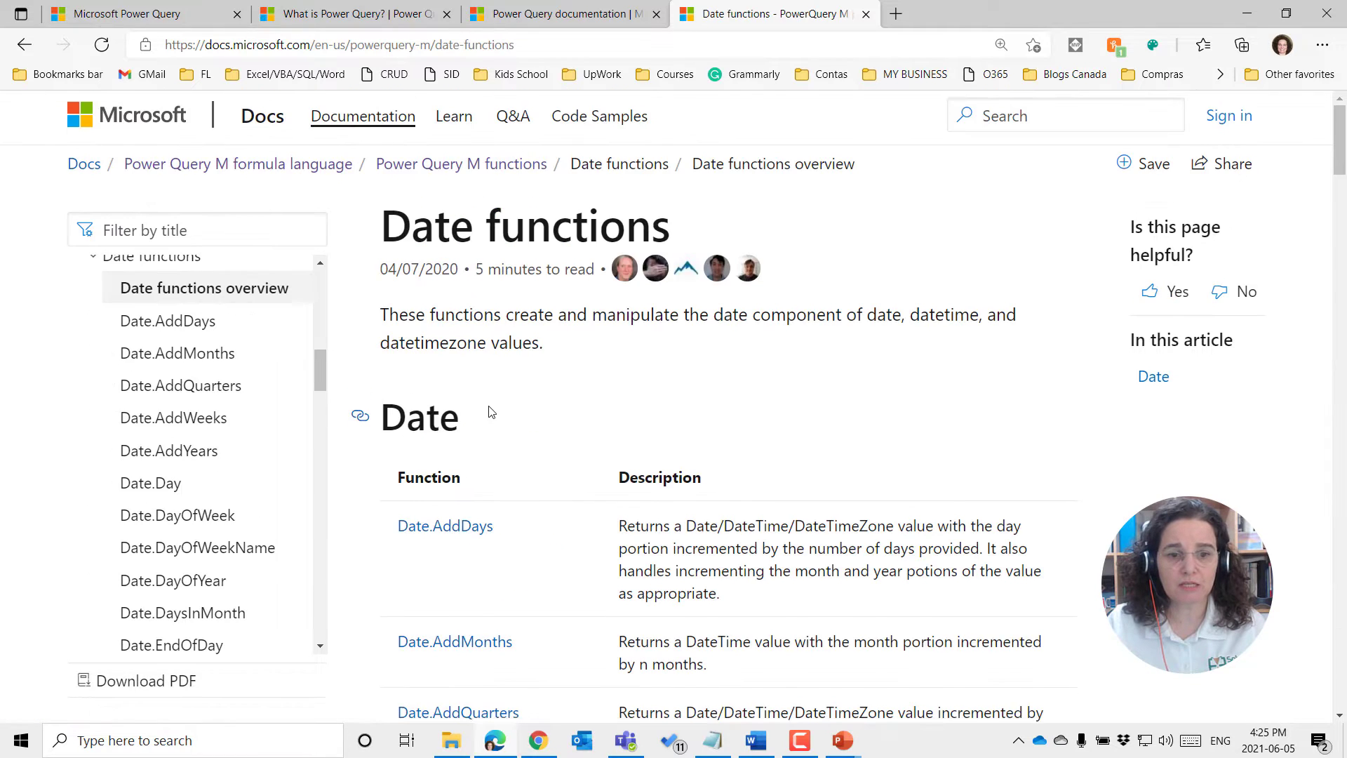
Scroll through the list of Date functions and collapse the sidebar's Date functions section.
scroll(491, 412, down, 3)
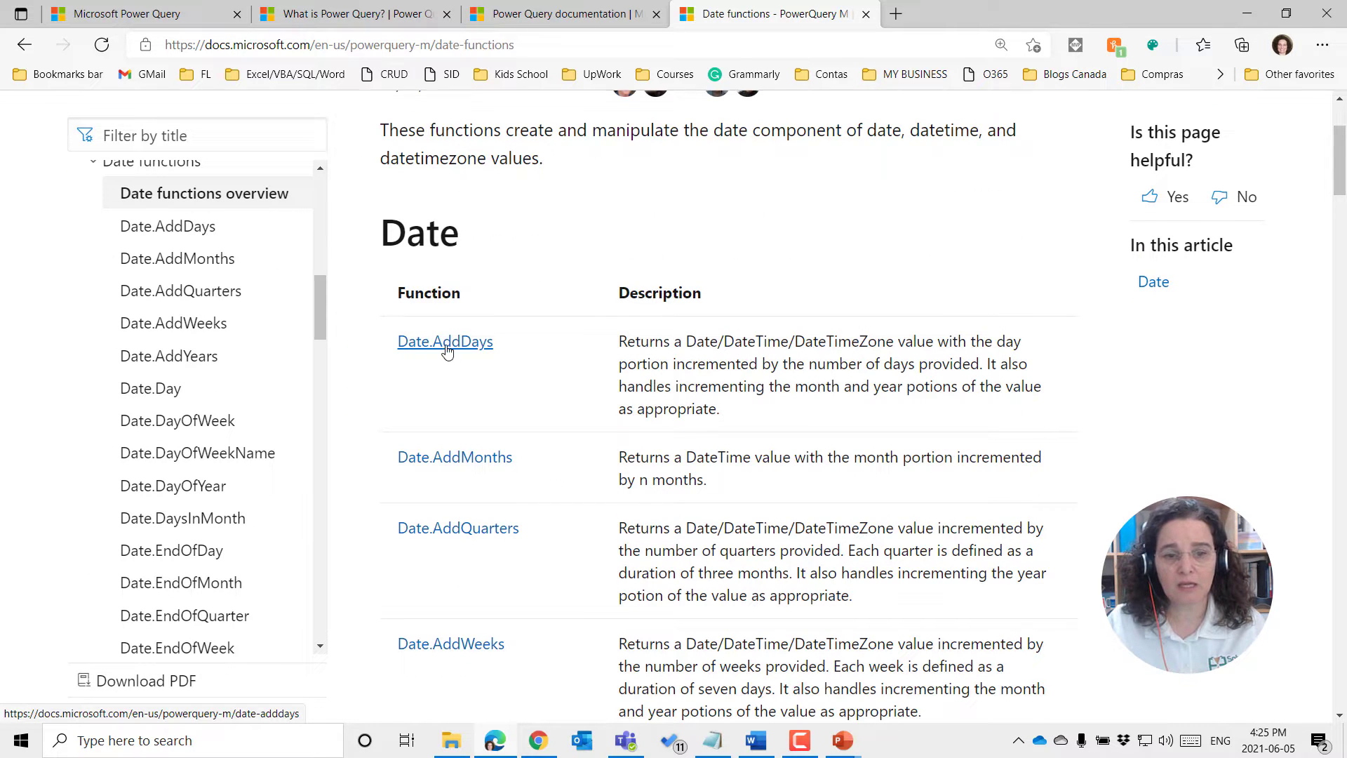
scroll(453, 347, down, 3)
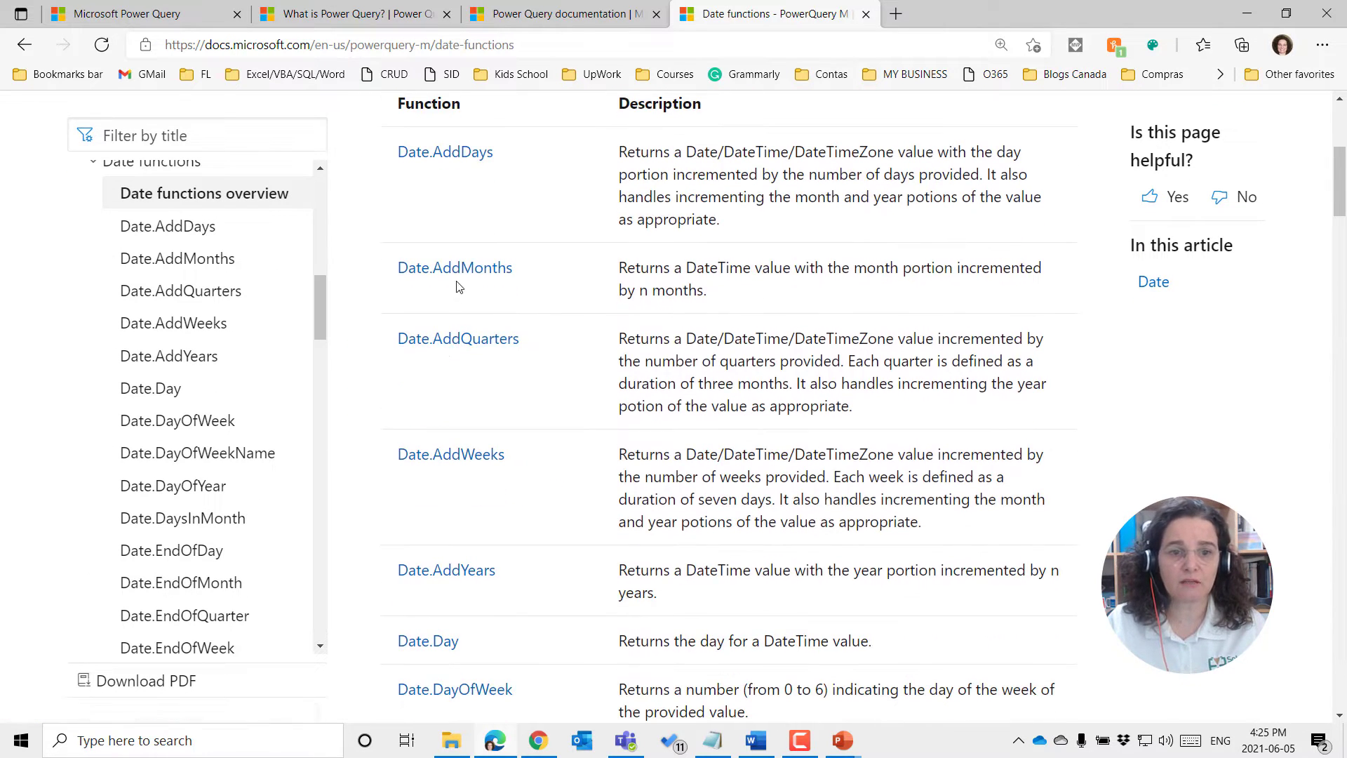
scroll(472, 354, down, 1)
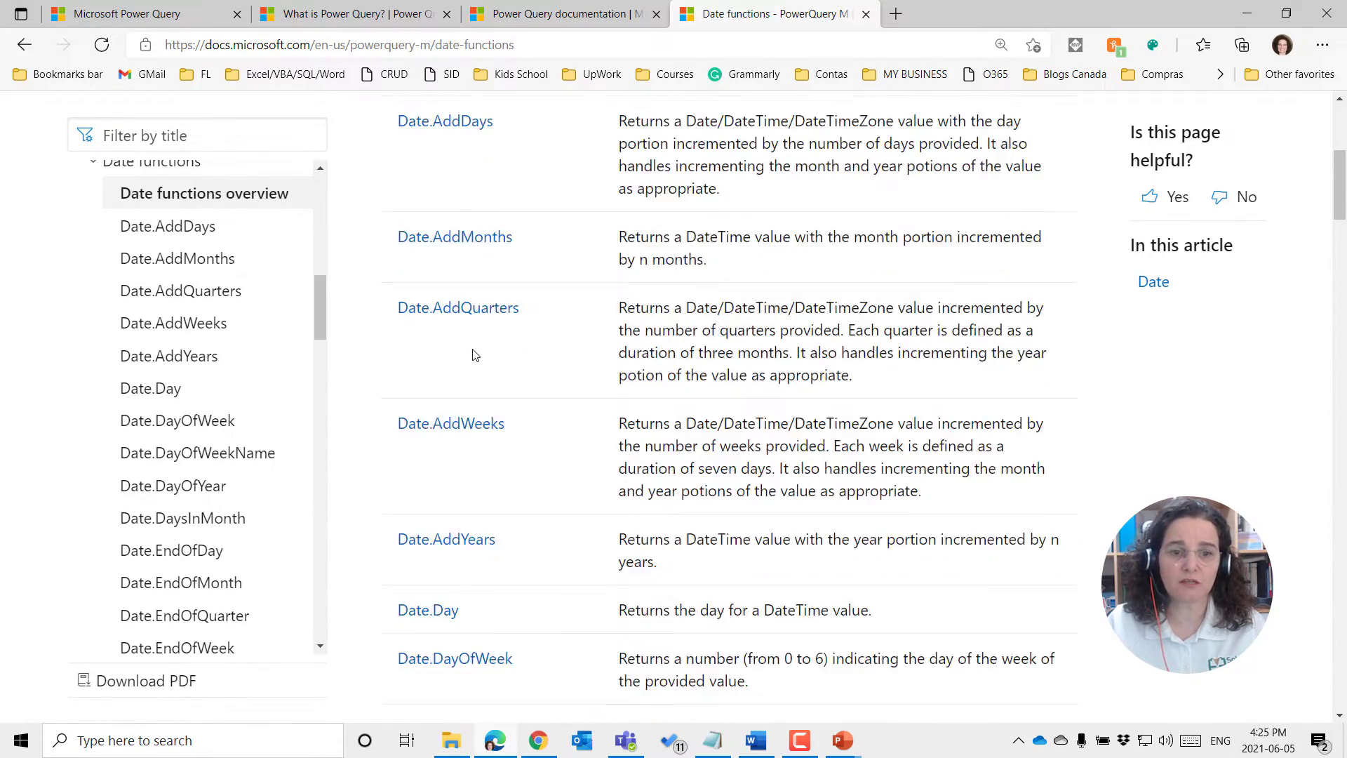
scroll(472, 354, down, 20)
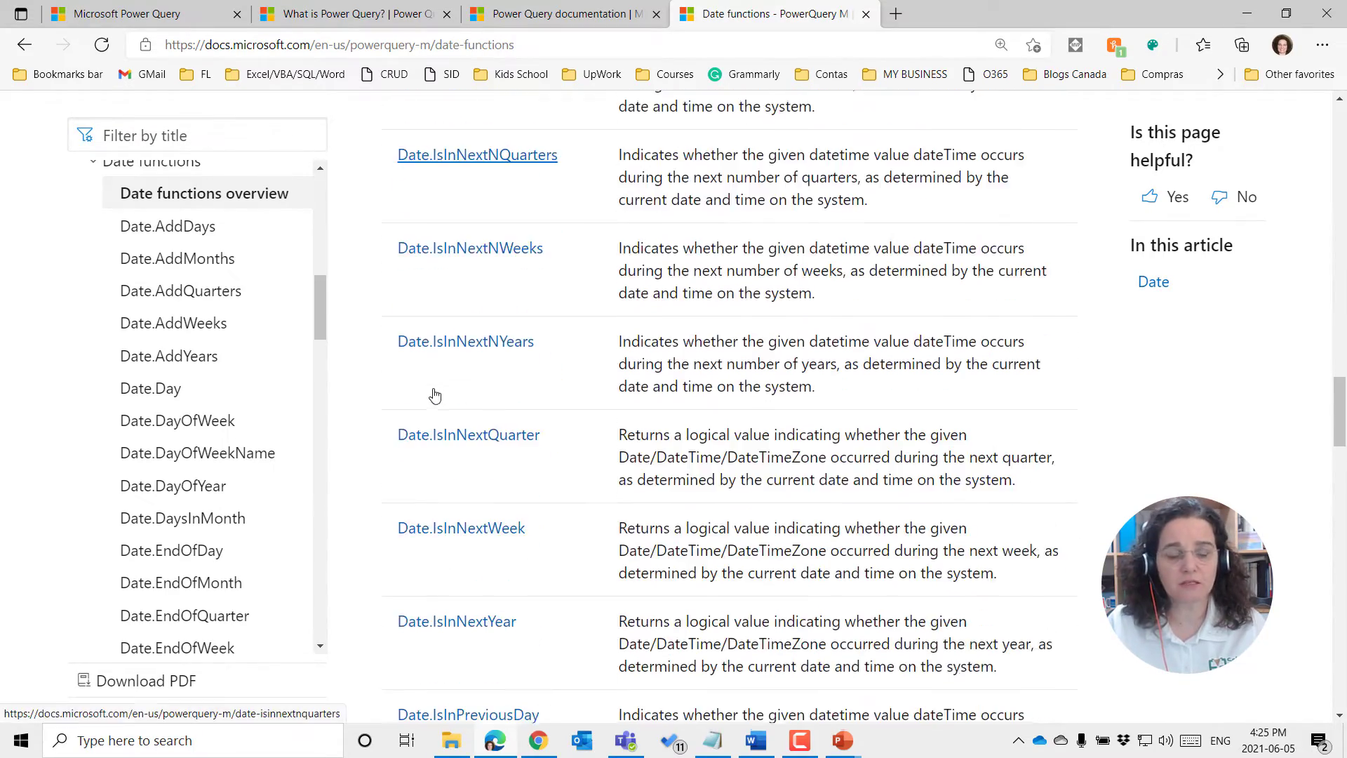
scroll(435, 395, down, 8)
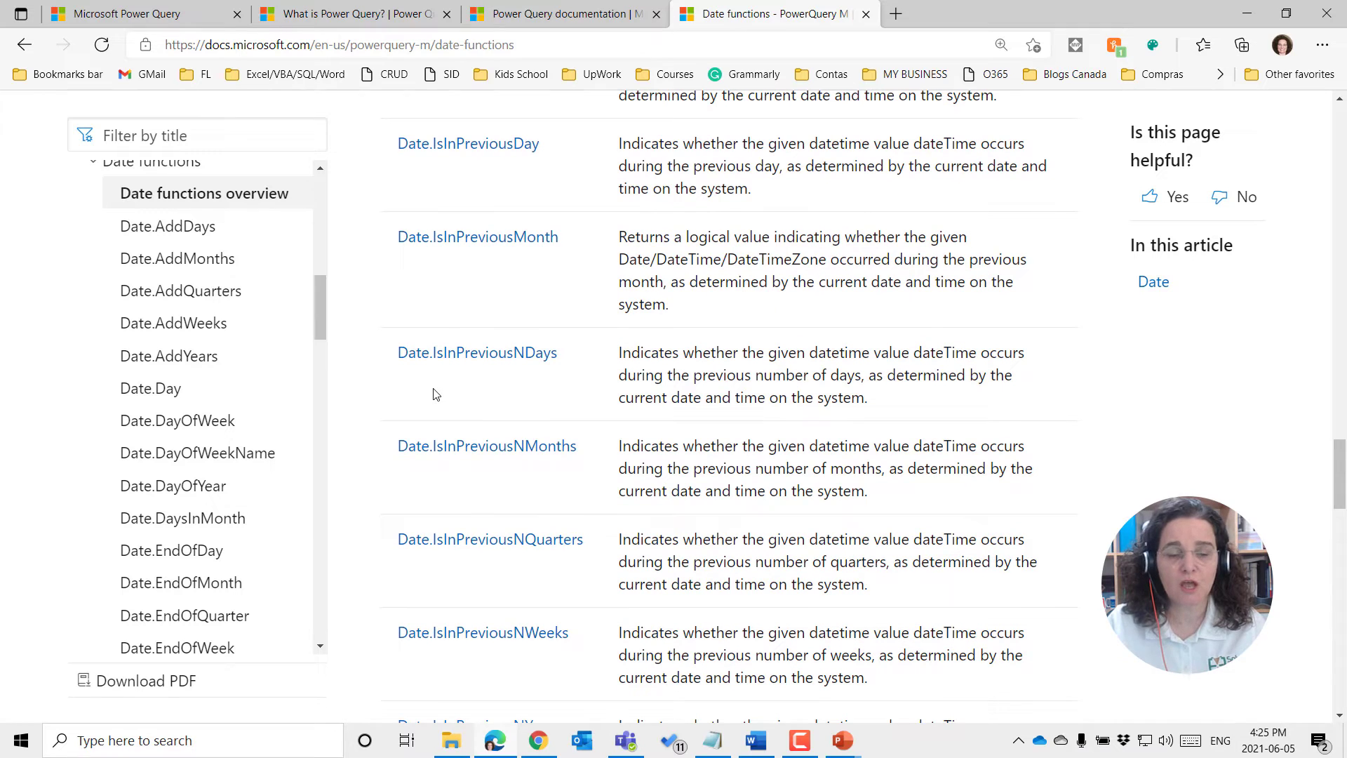
scroll(435, 395, down, 1)
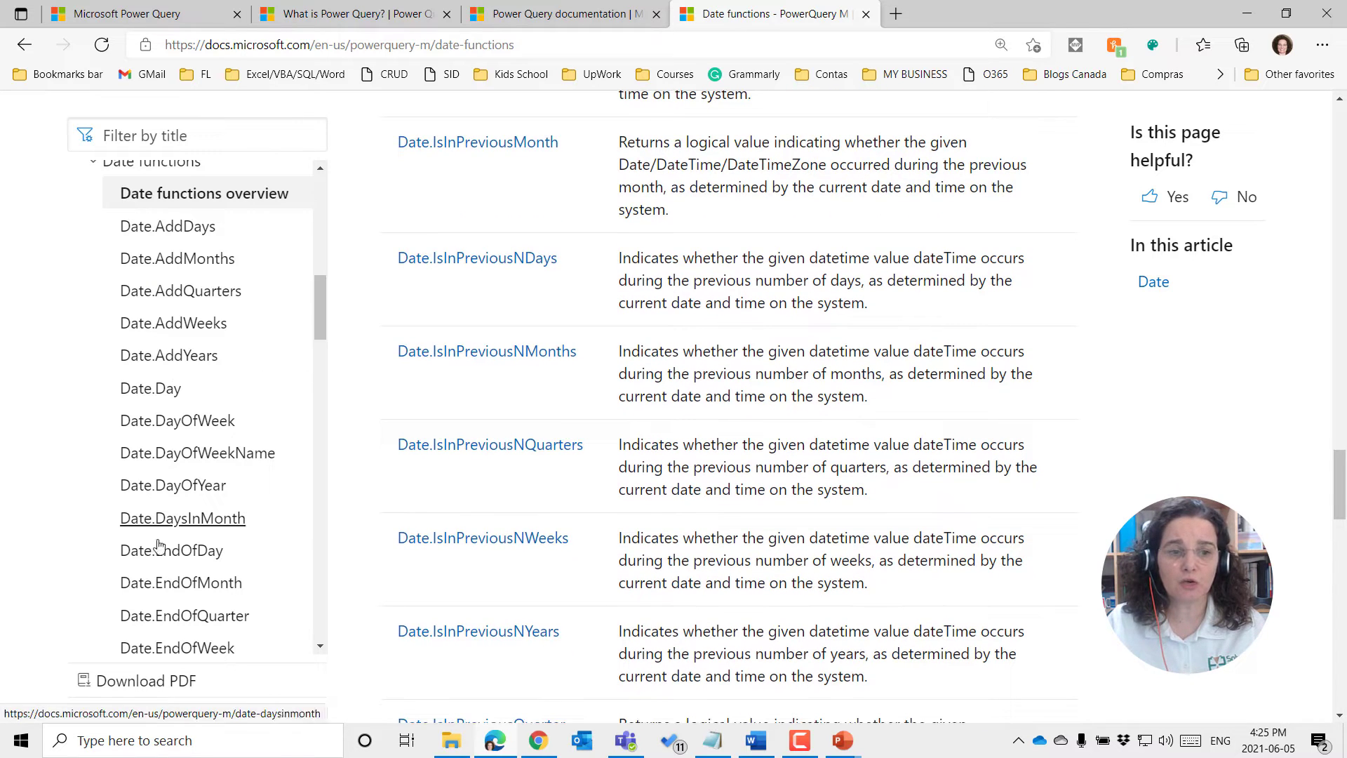
scroll(140, 558, up, 3)
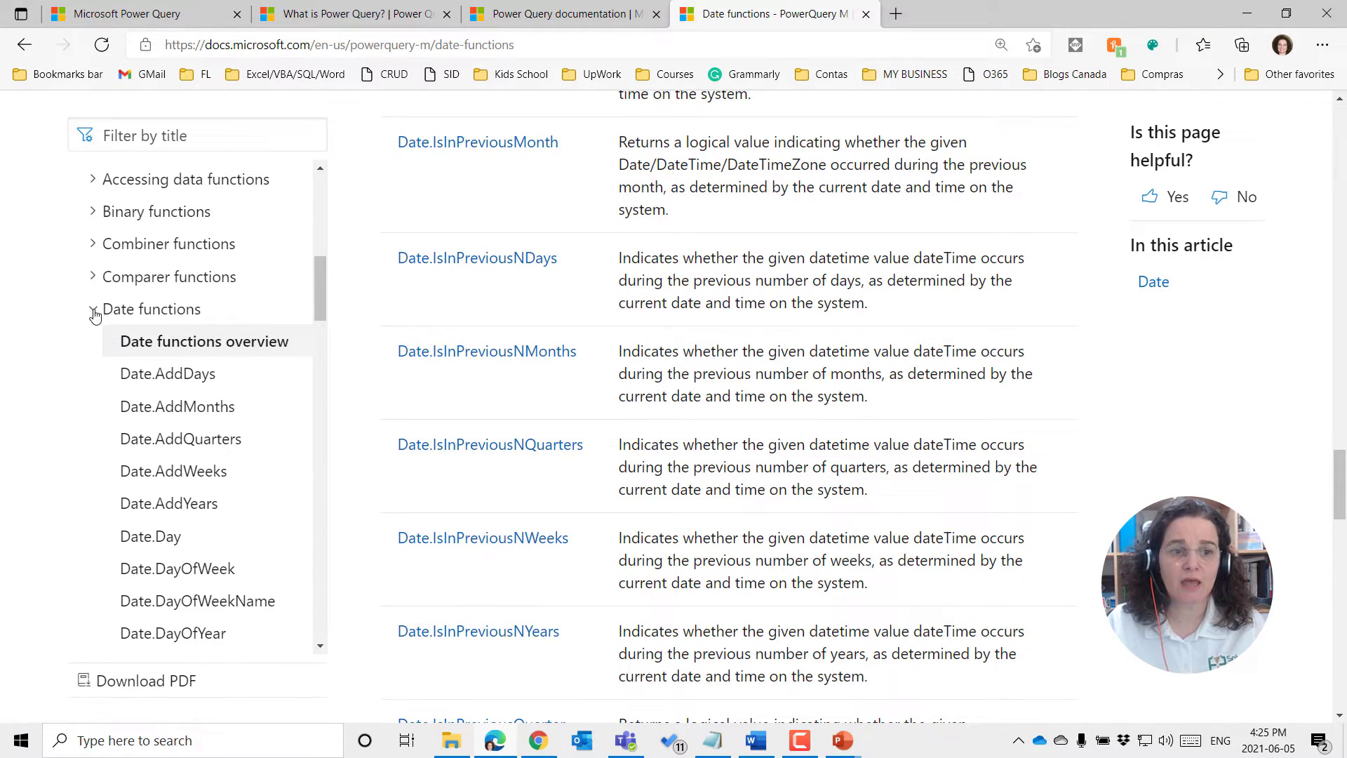
click(94, 311)
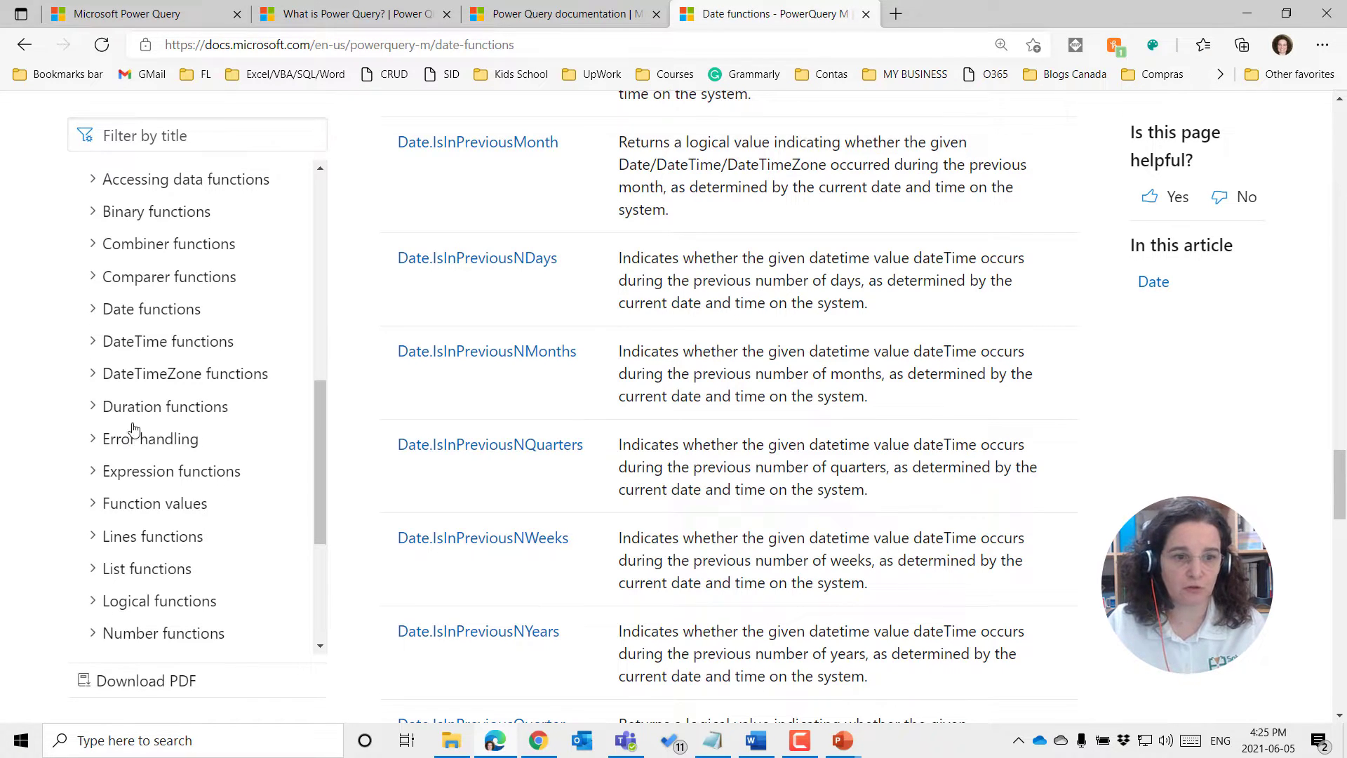
scroll(164, 495, down, 2)
scroll(163, 494, down, 1)
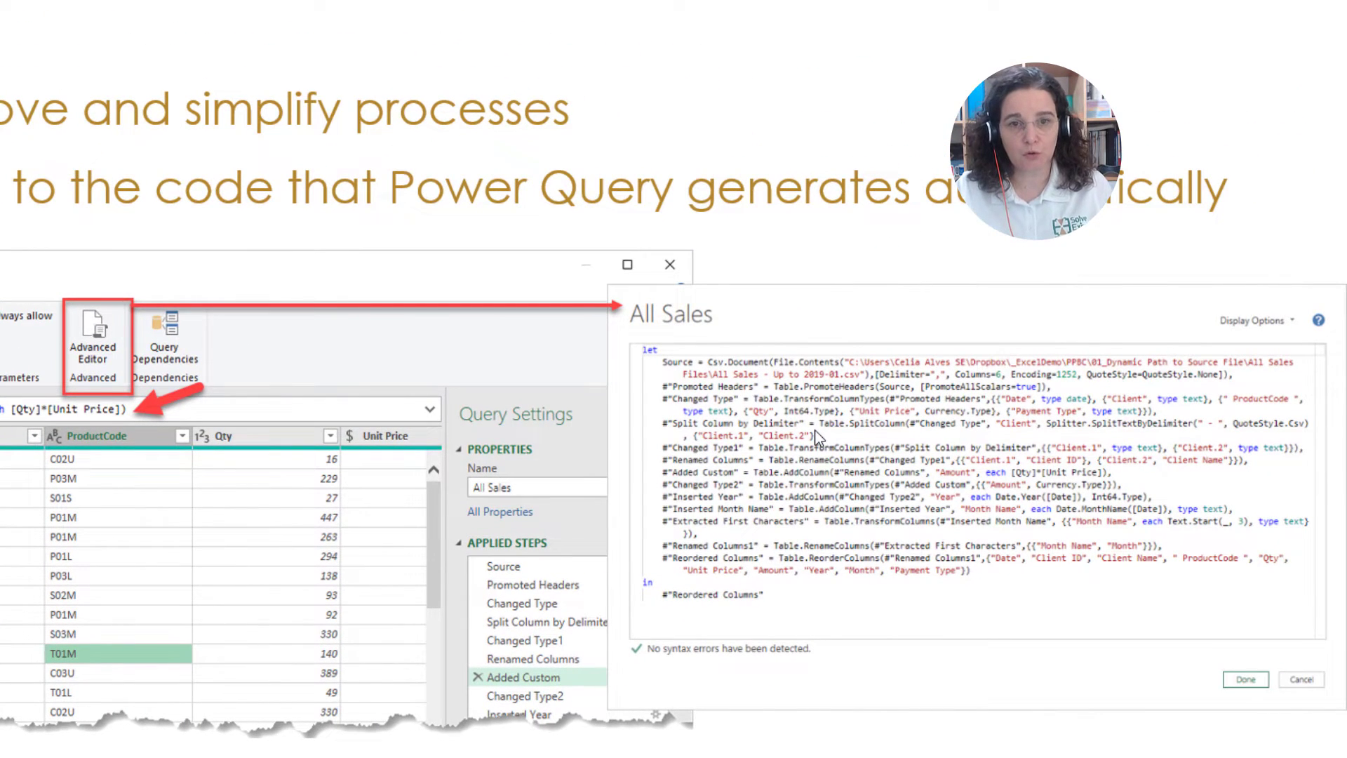
Advance past the Advanced Editor slide to the one-cell-value section slide.
click(836, 441)
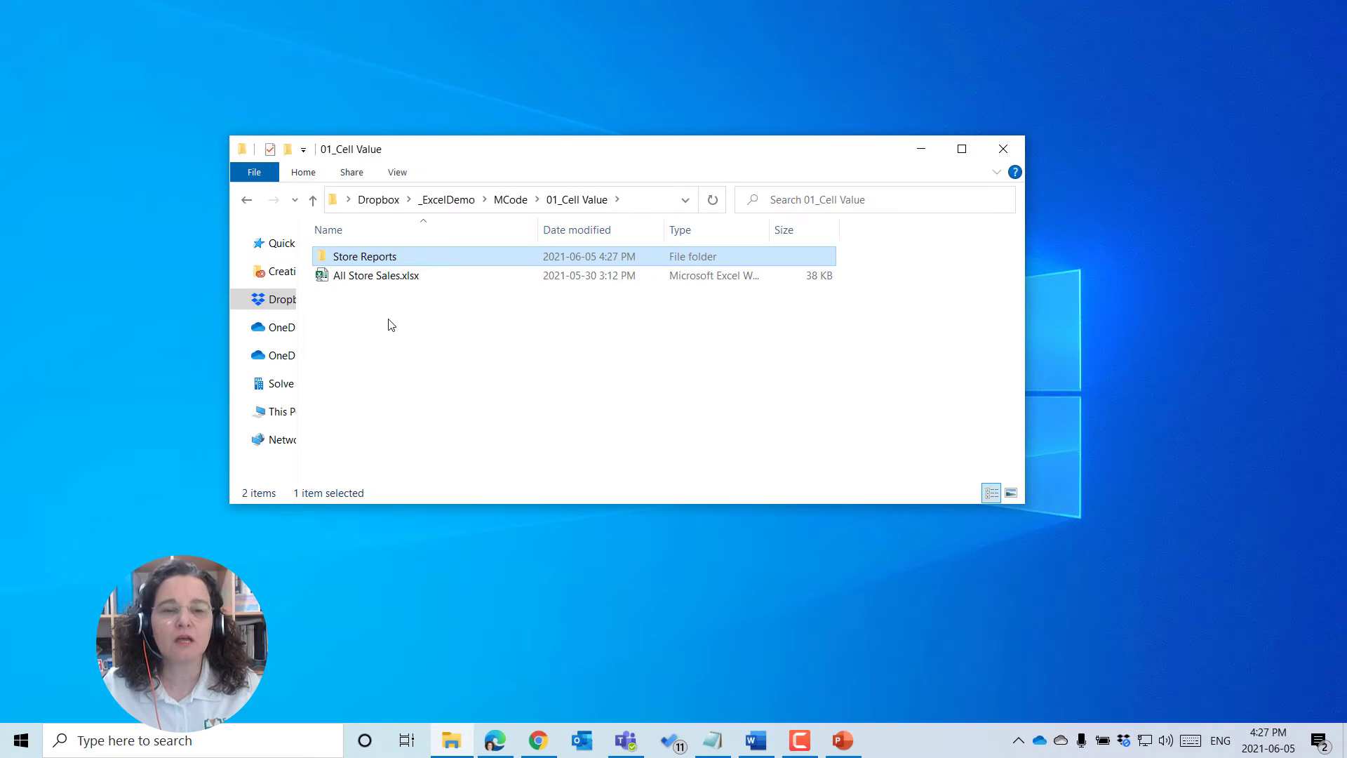
Go into the Store Reports folder and open Calgary.csv in Excel.
click(378, 277)
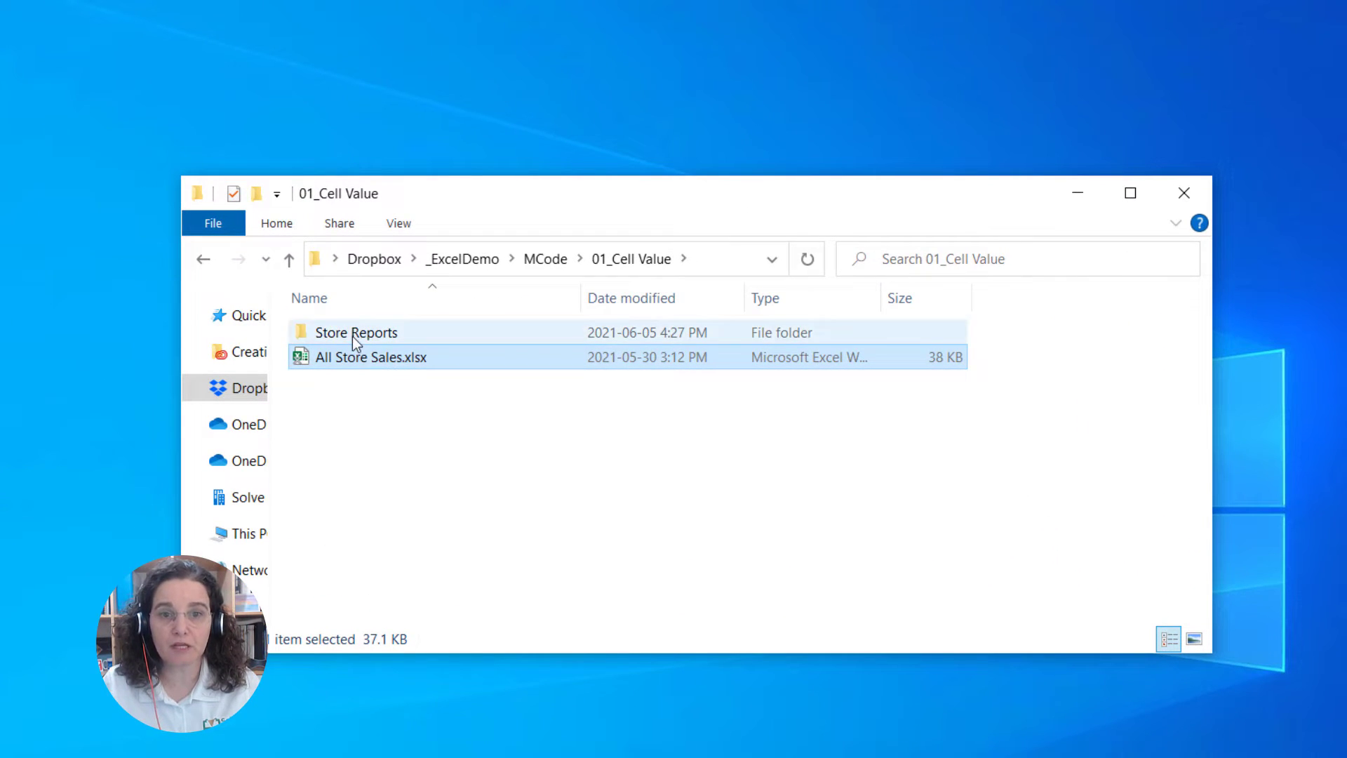
double_click(353, 335)
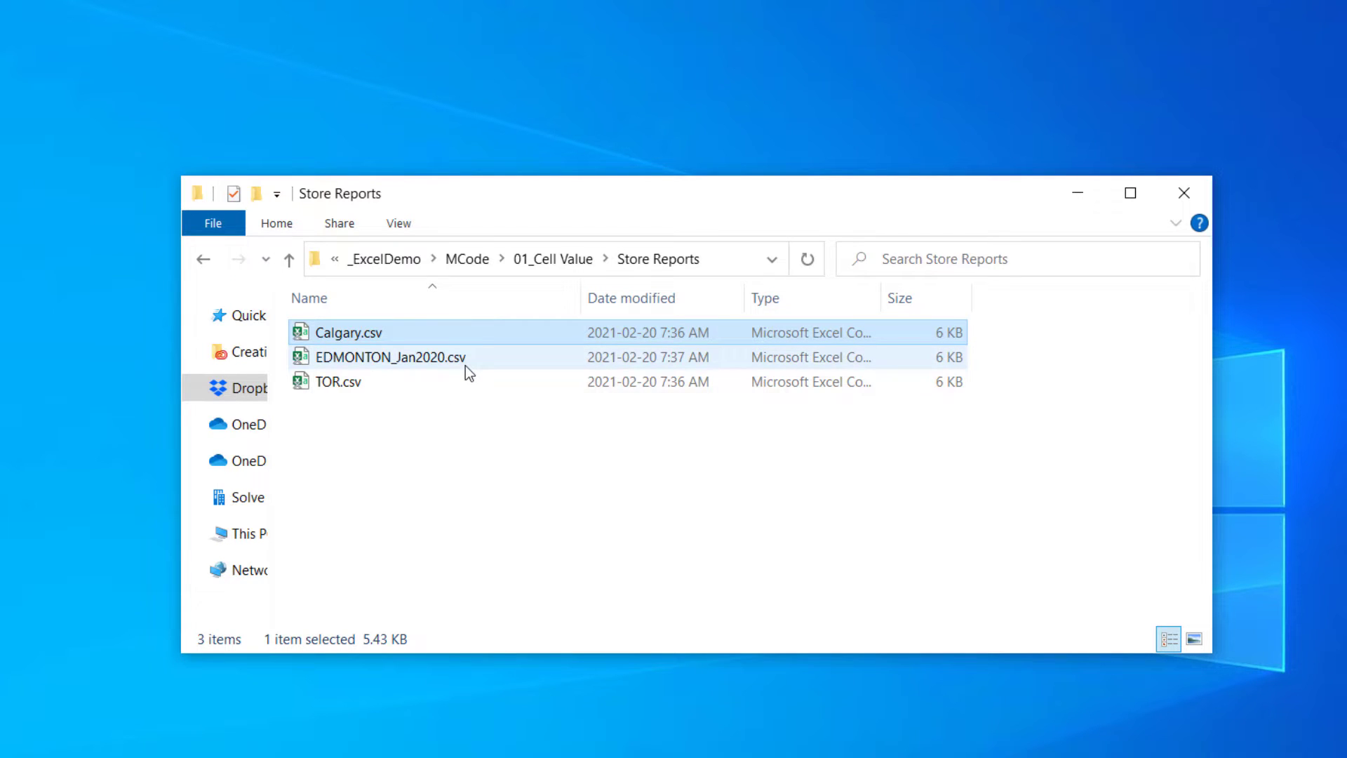
double_click(352, 339)
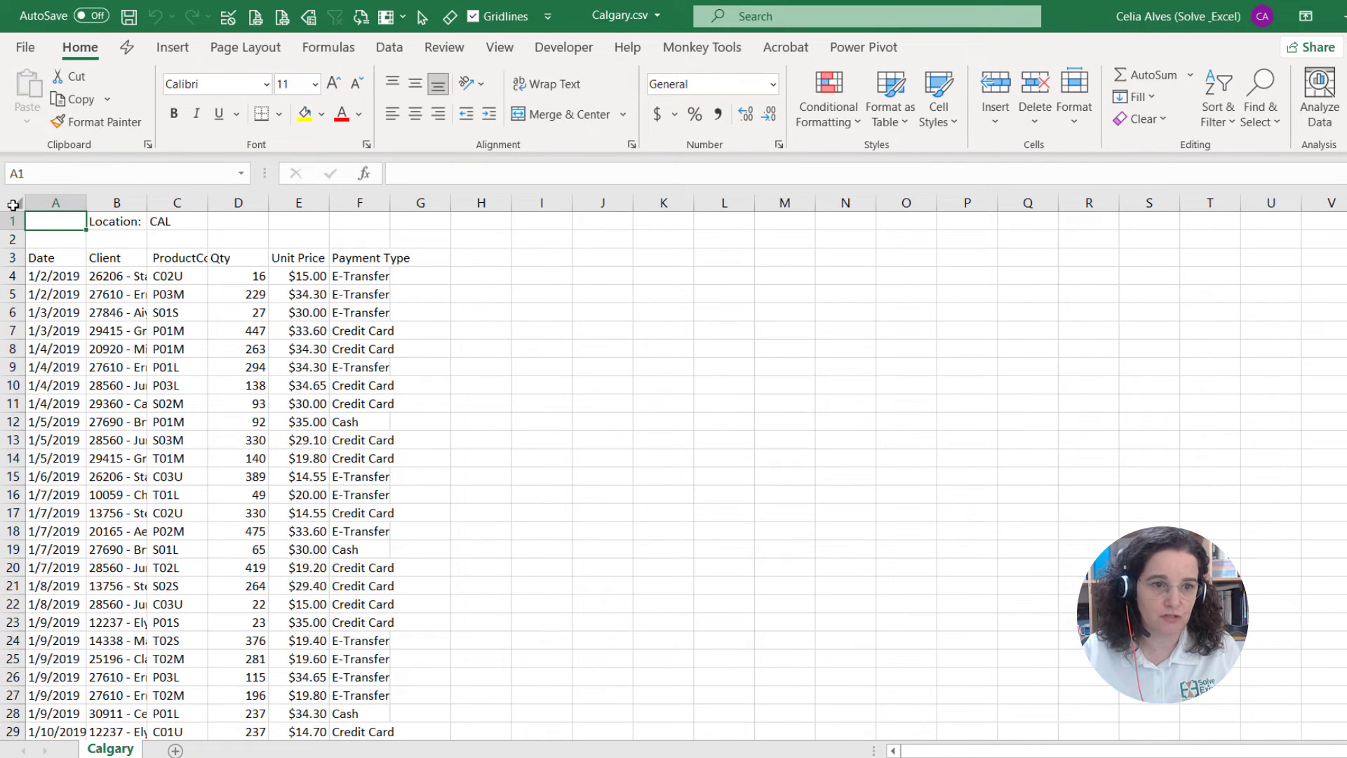
AutoFit all Calgary.csv columns, select G3:G29, then close the file without saving.
click(14, 202)
double_click(84, 202)
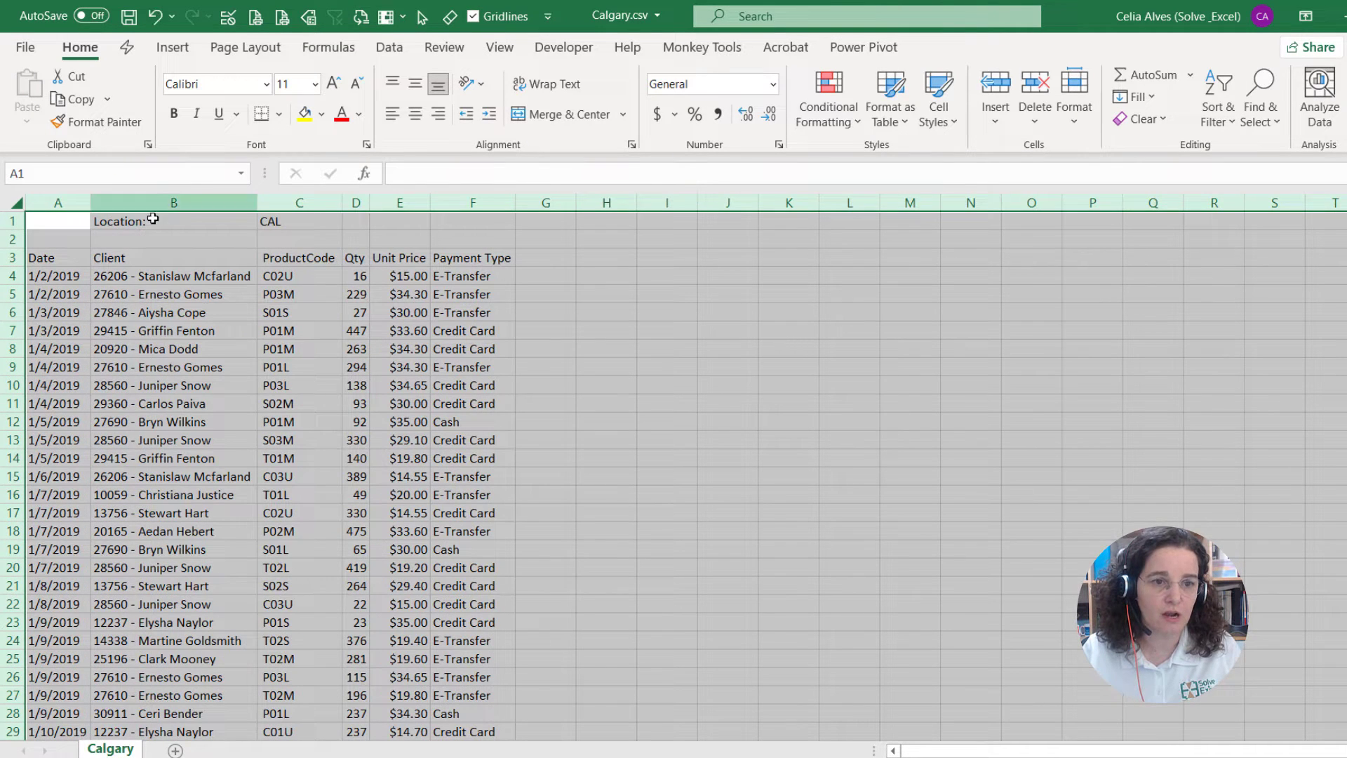
click(328, 221)
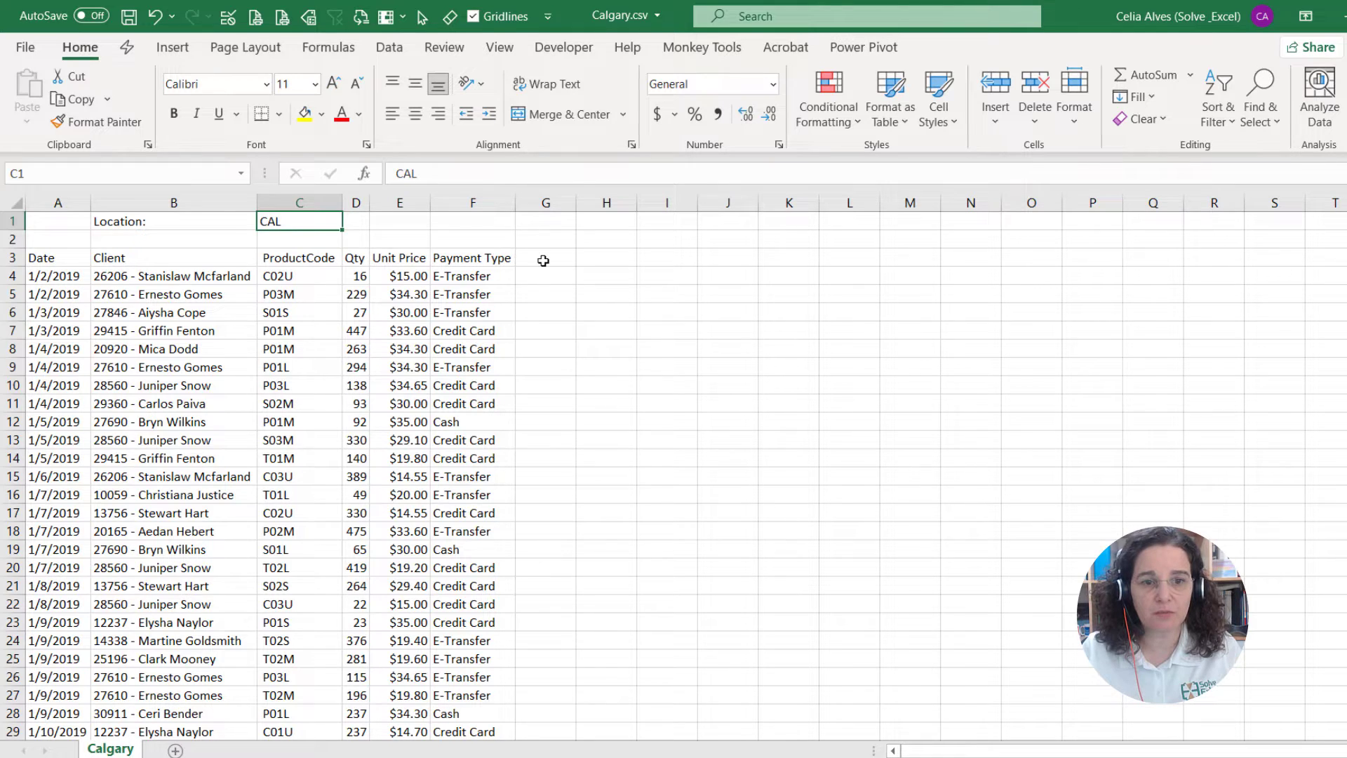
drag(543, 261, 556, 728)
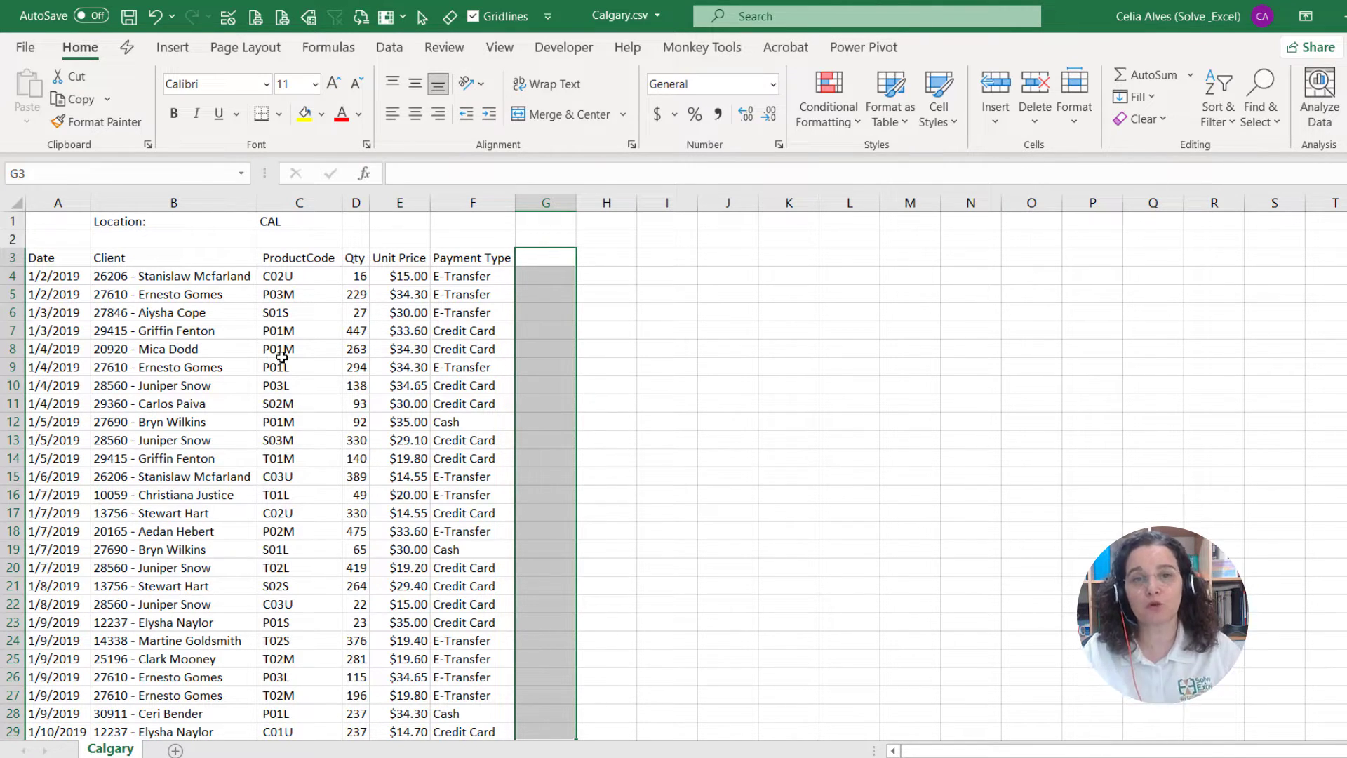
key(alt+F4)
click(730, 424)
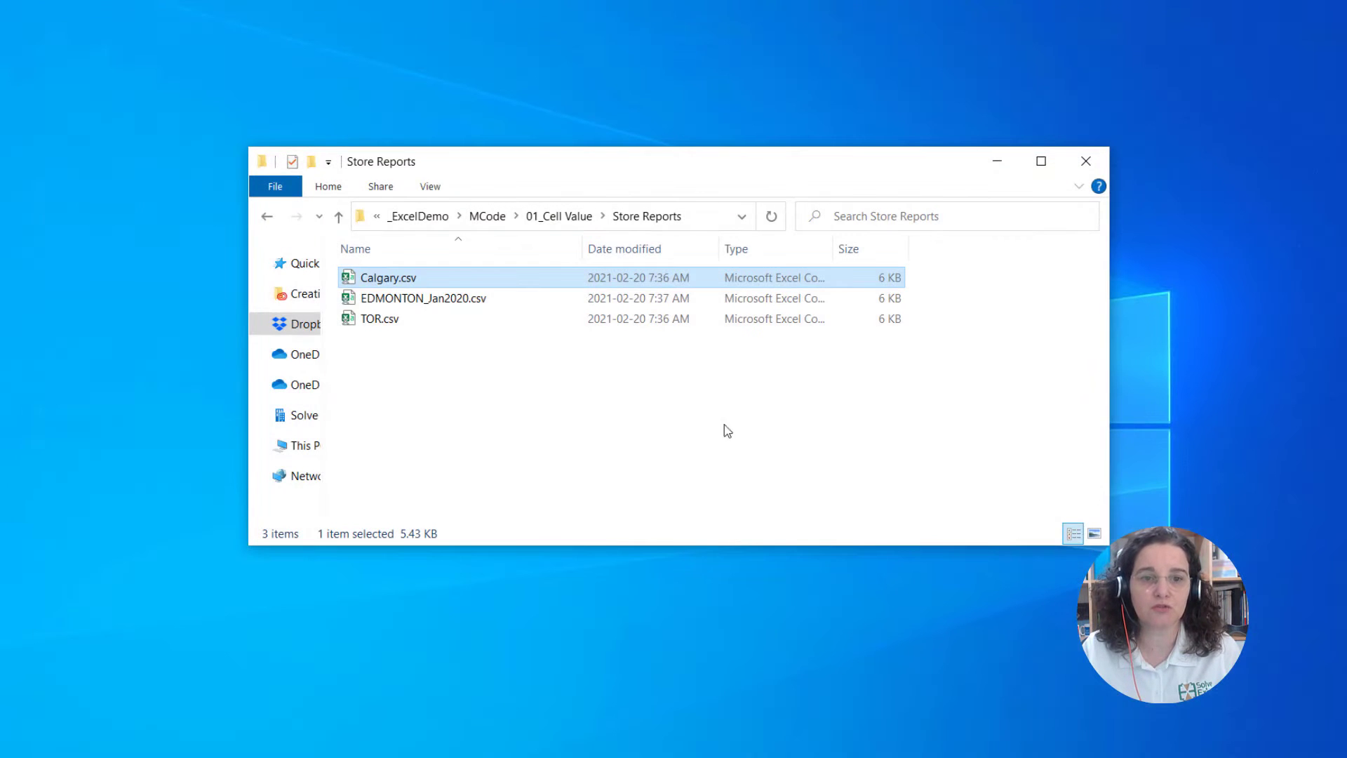
click(558, 217)
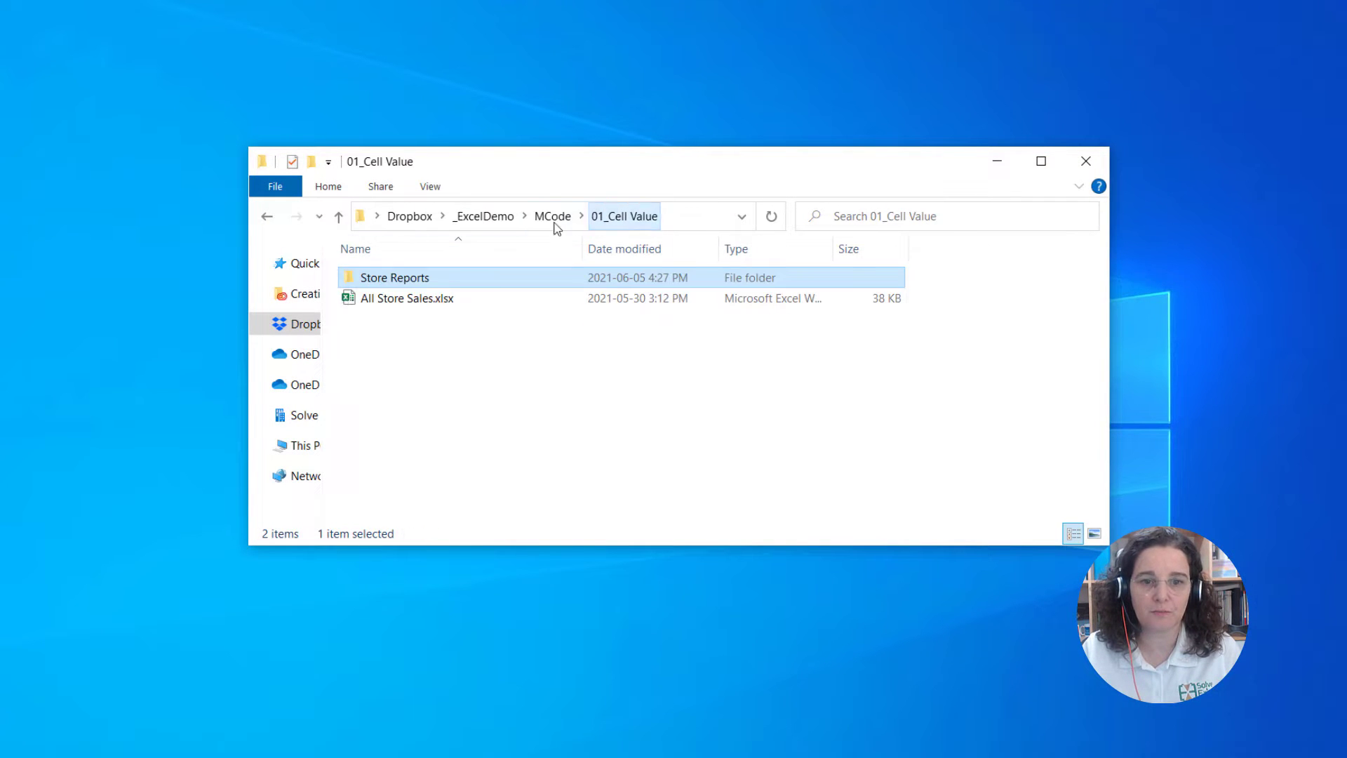
double_click(390, 302)
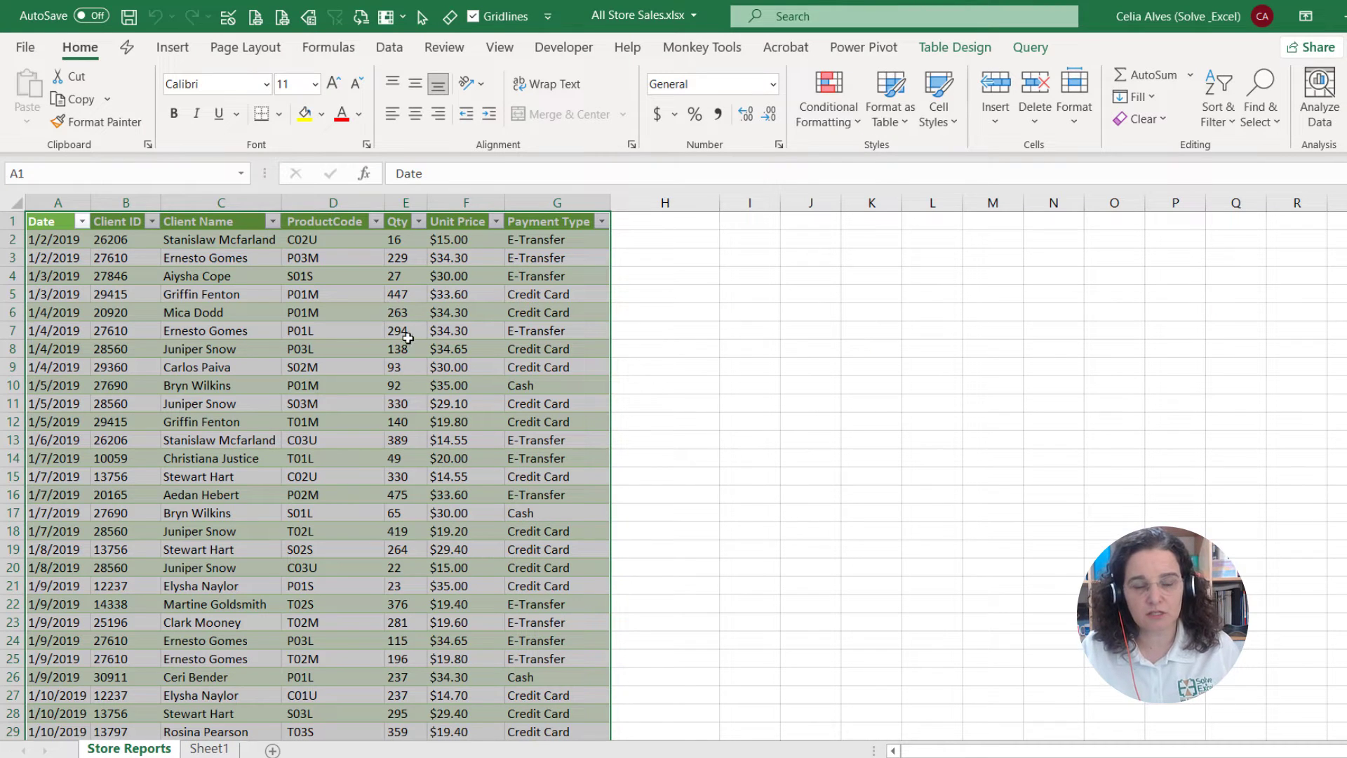
click(530, 293)
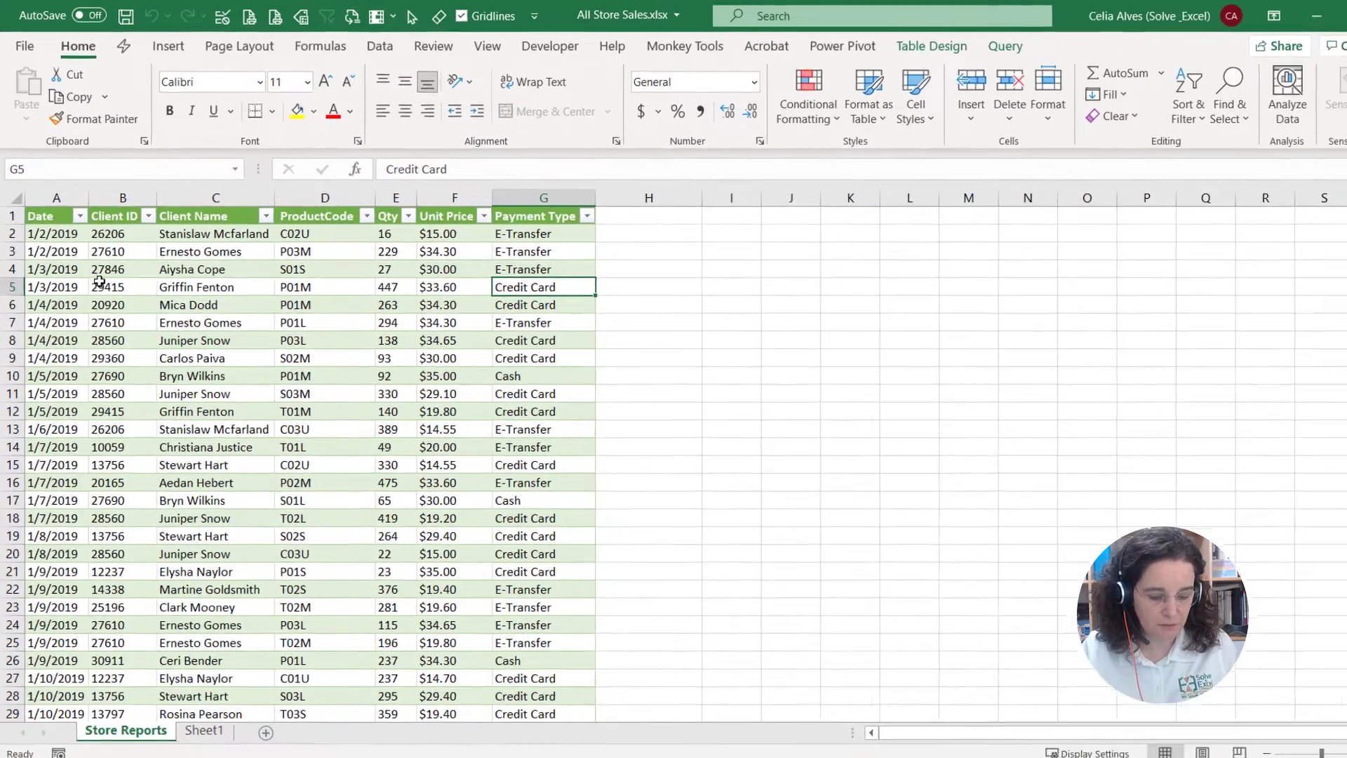
scroll(827, 298, up, 3)
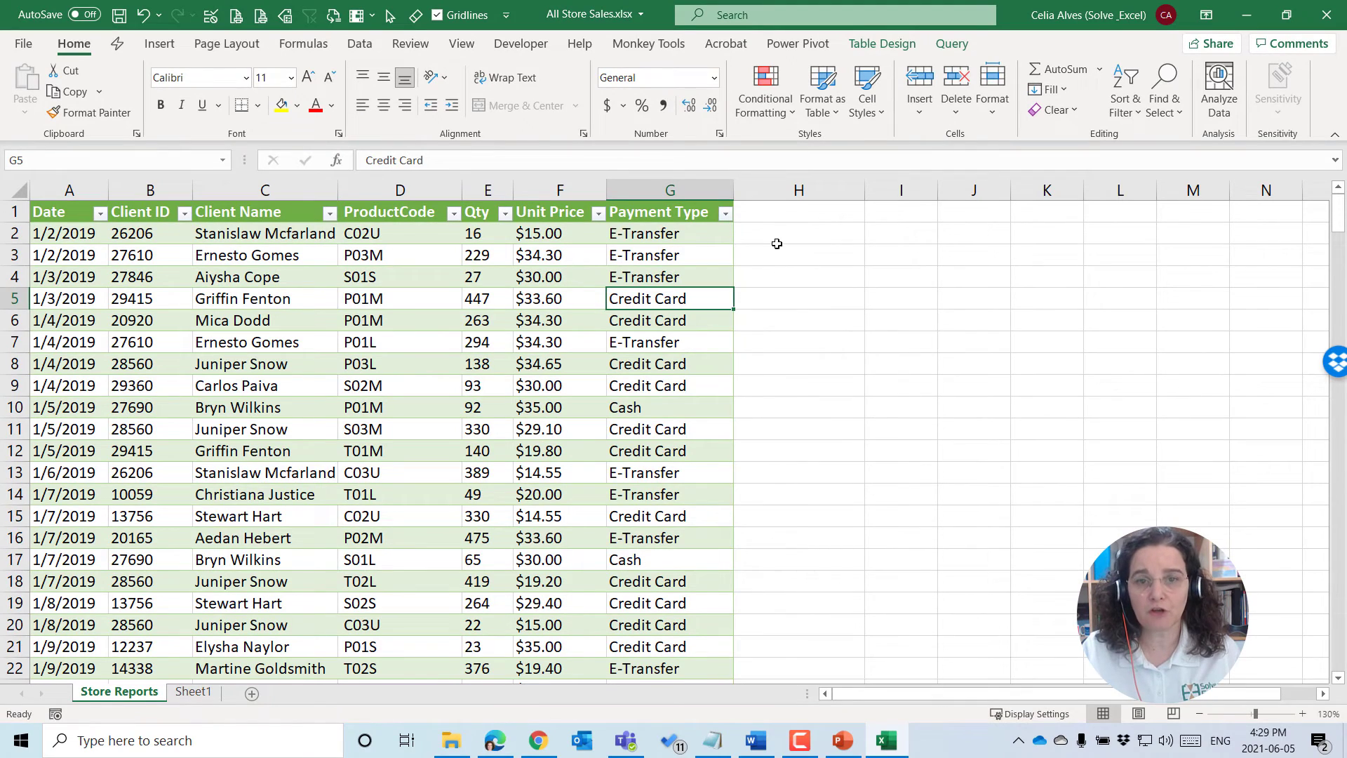
click(778, 212)
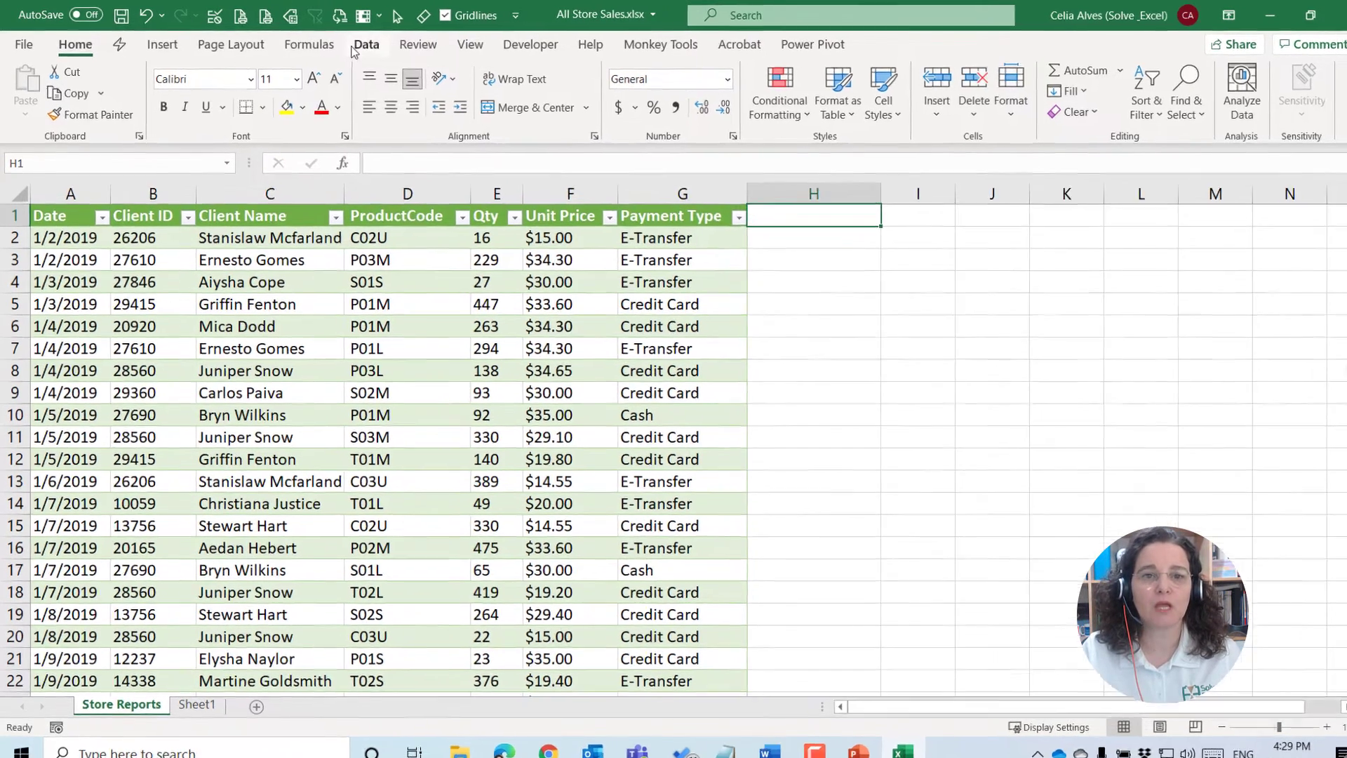
Show the Data tab's Queries & Connections pane and open the Store Reports query for editing.
click(359, 44)
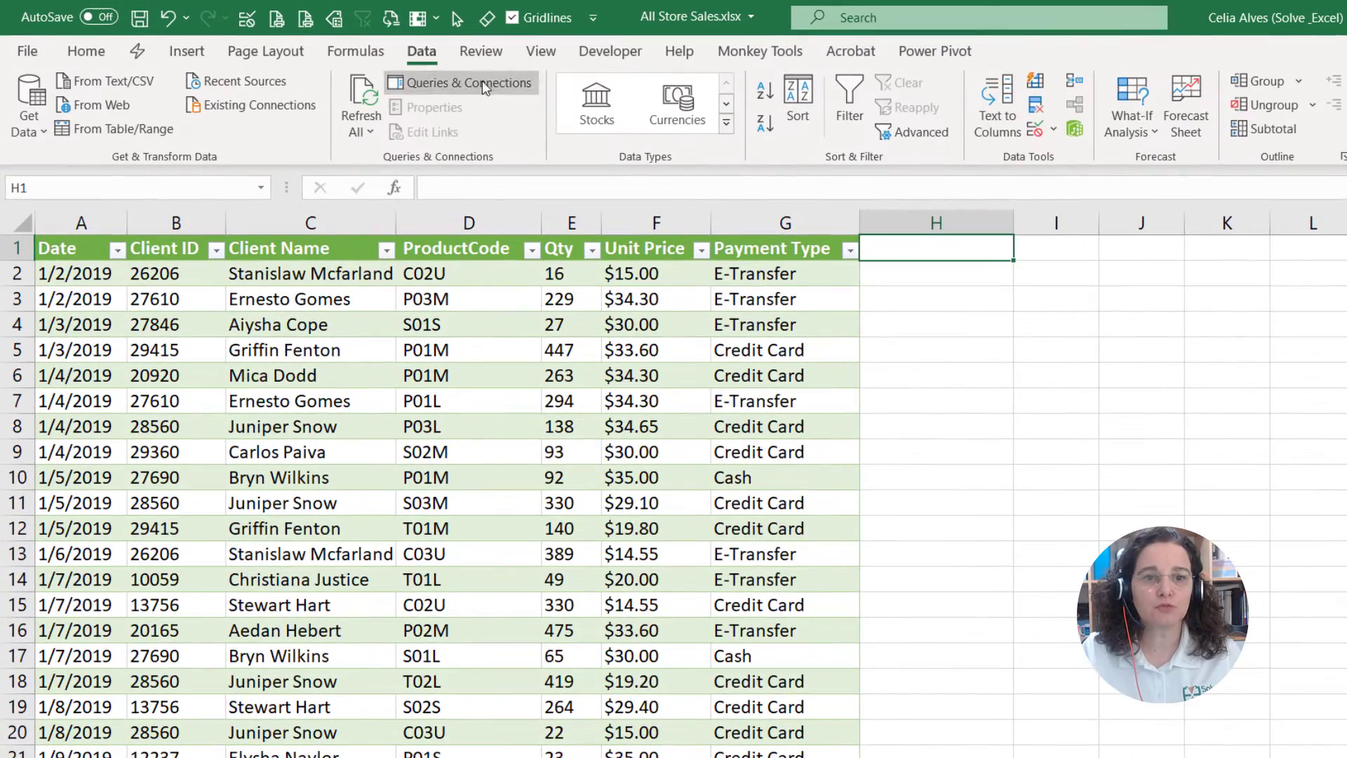
click(482, 82)
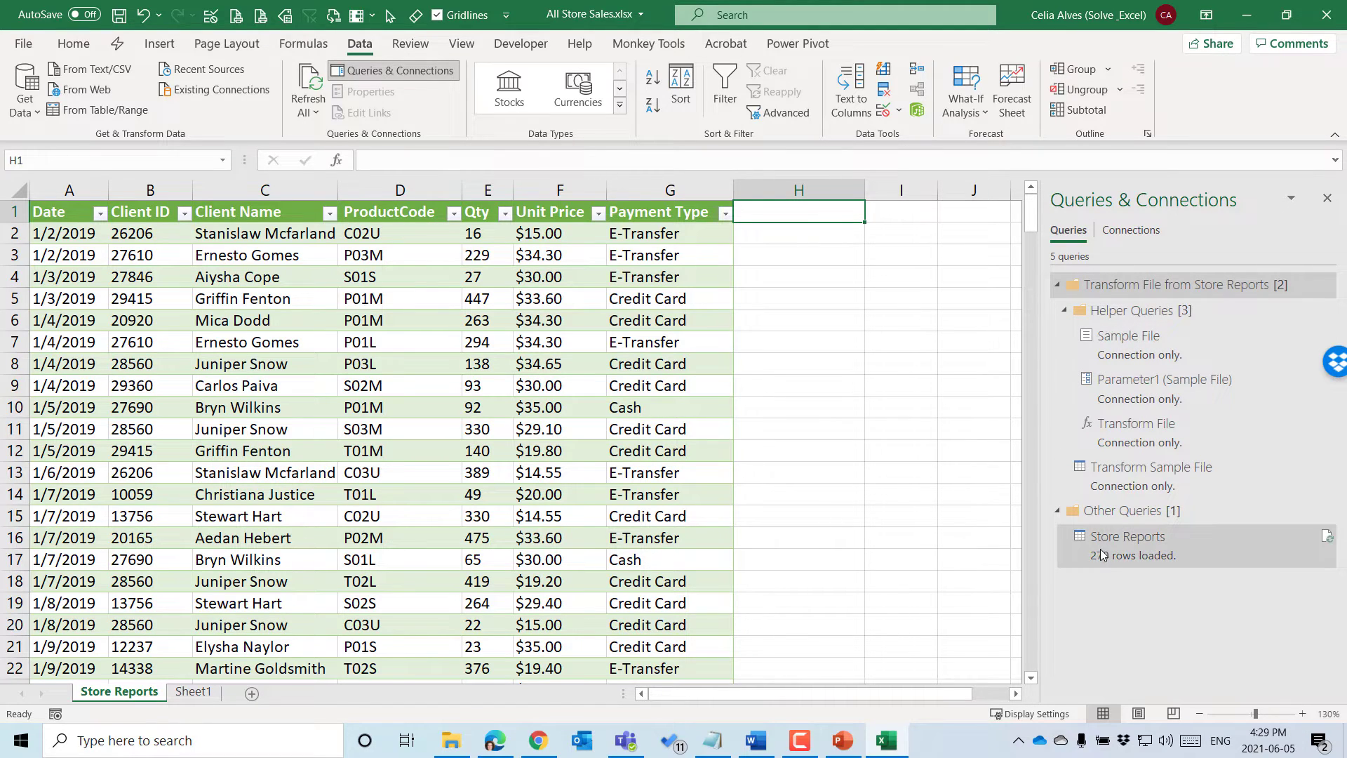
mouse_move(1102, 555)
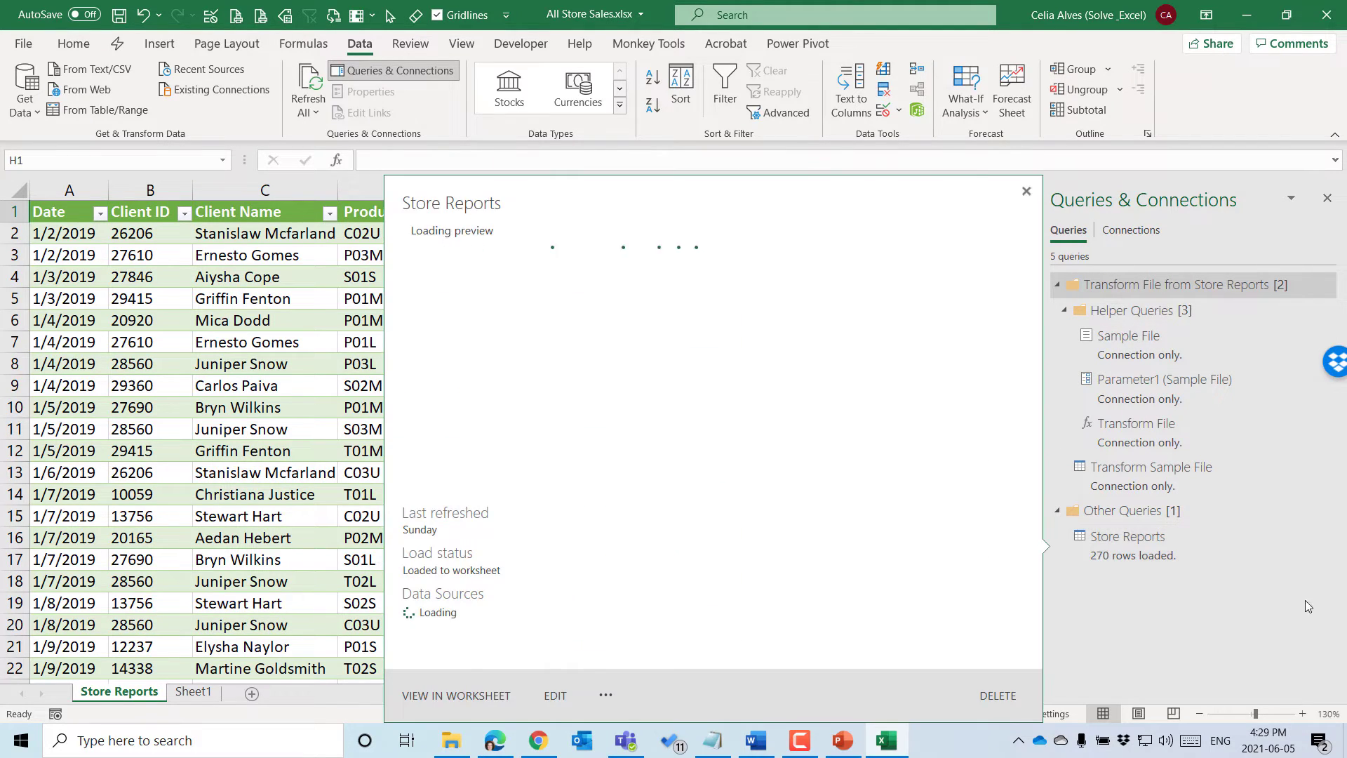
mouse_move(1156, 561)
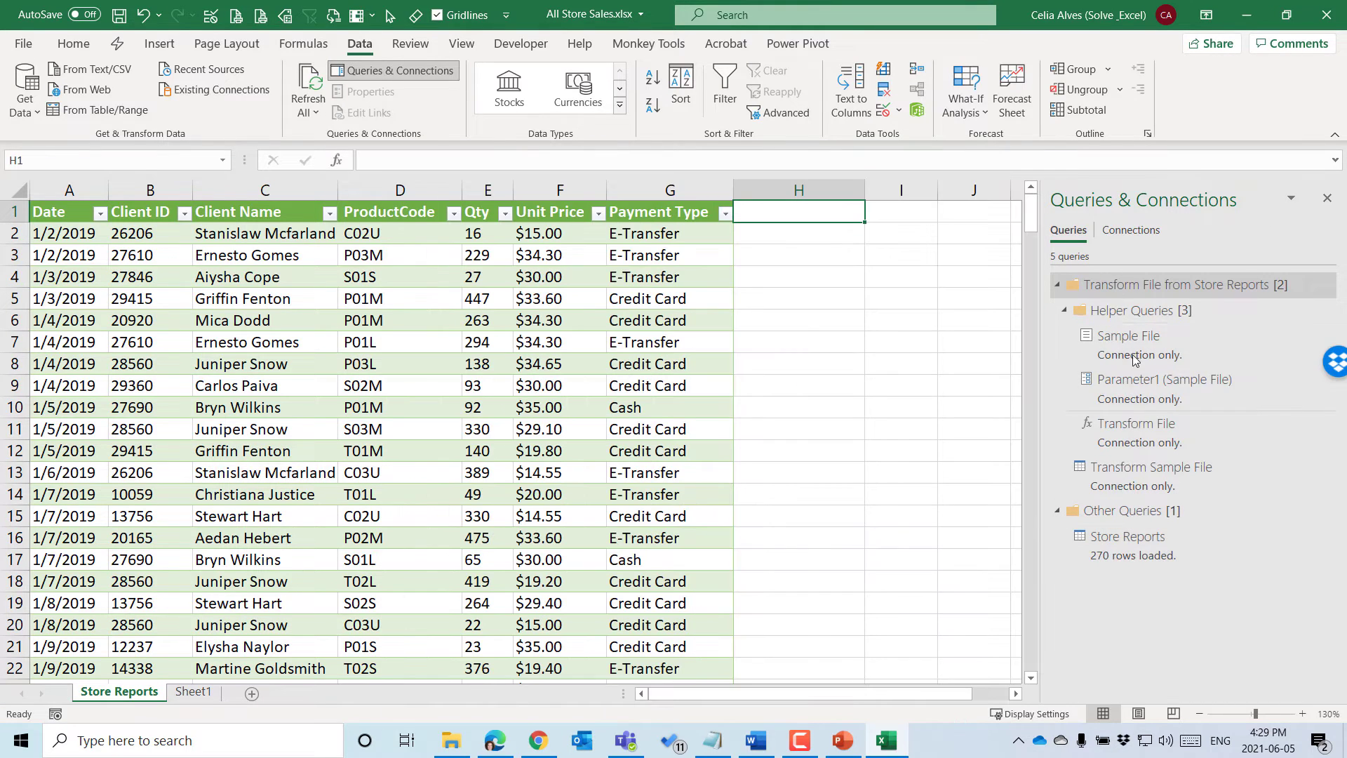
click(1115, 547)
double_click(1112, 545)
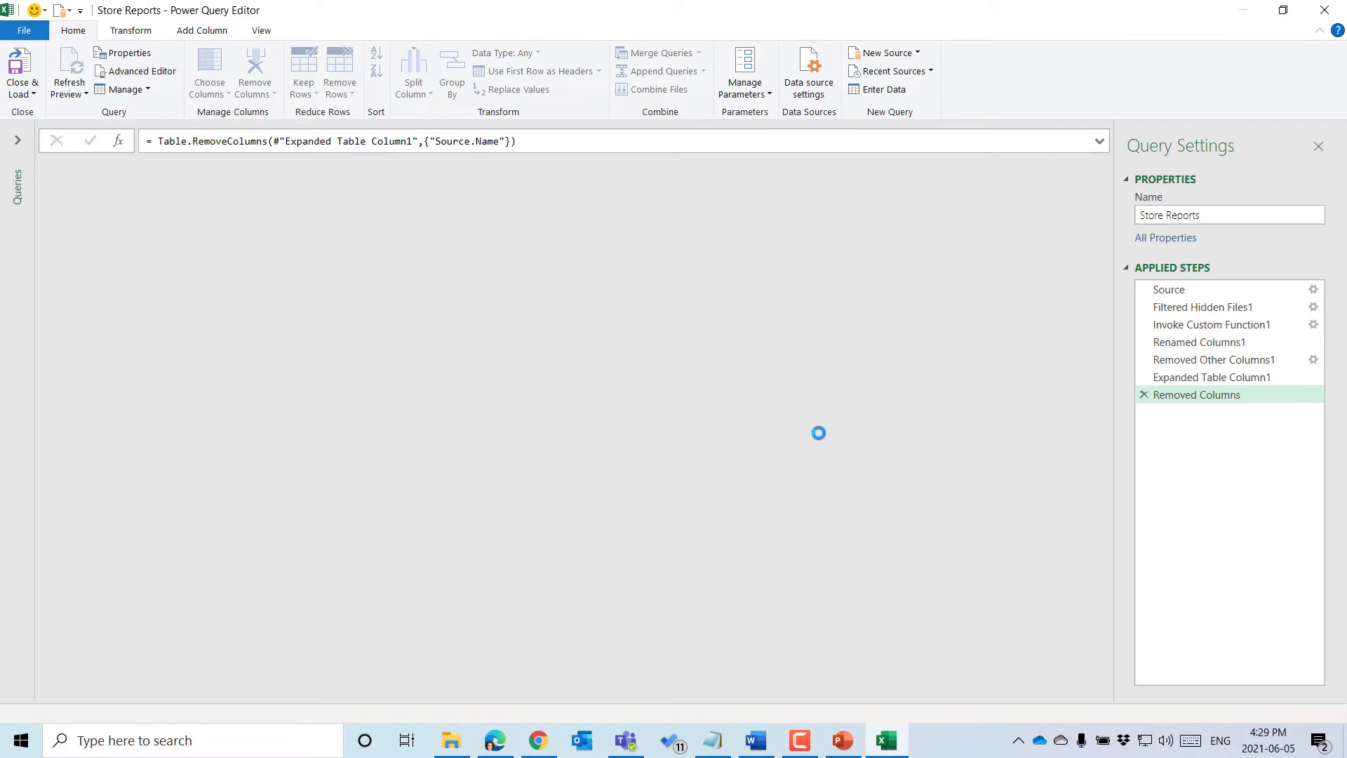
Zoom the editor, narrow Query Settings, and select Transform Sample File in the Queries pane.
key(ctrl+plus)
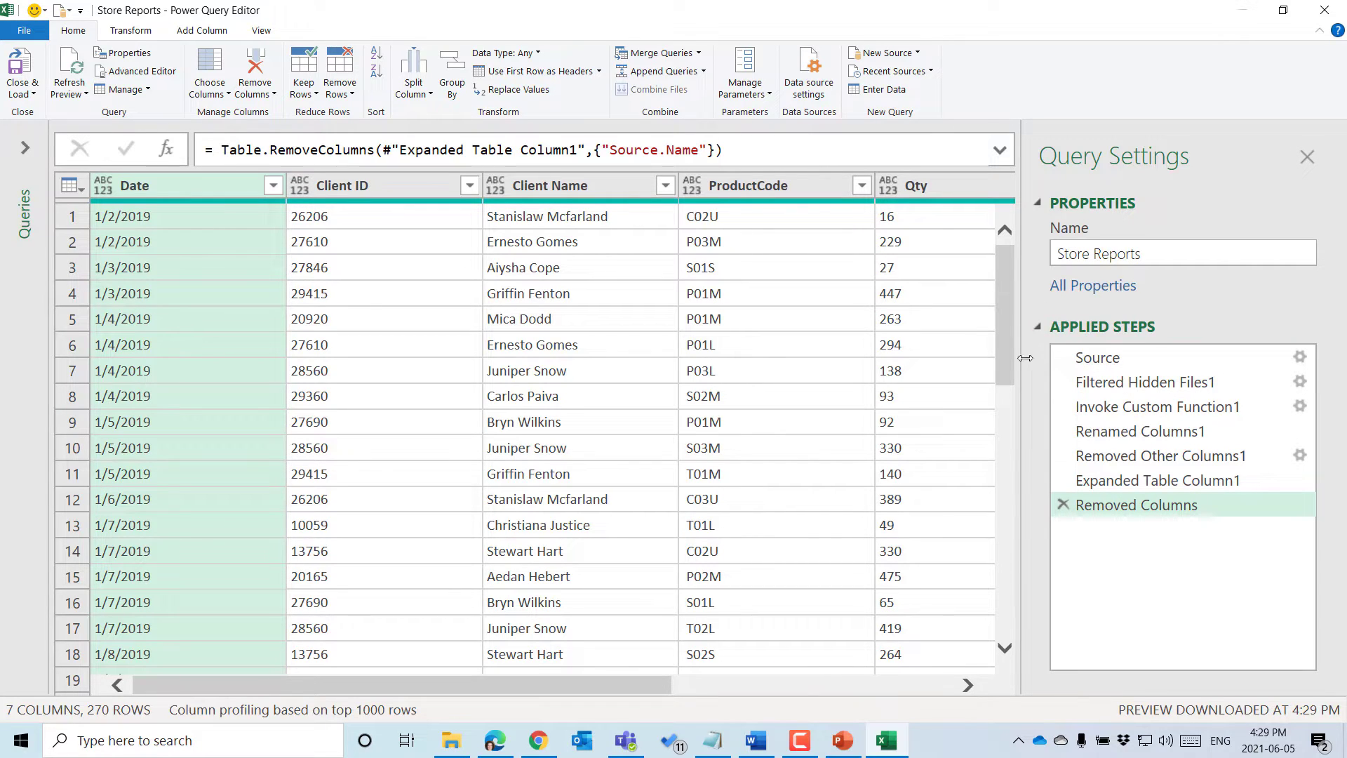
drag(1024, 358, 1119, 356)
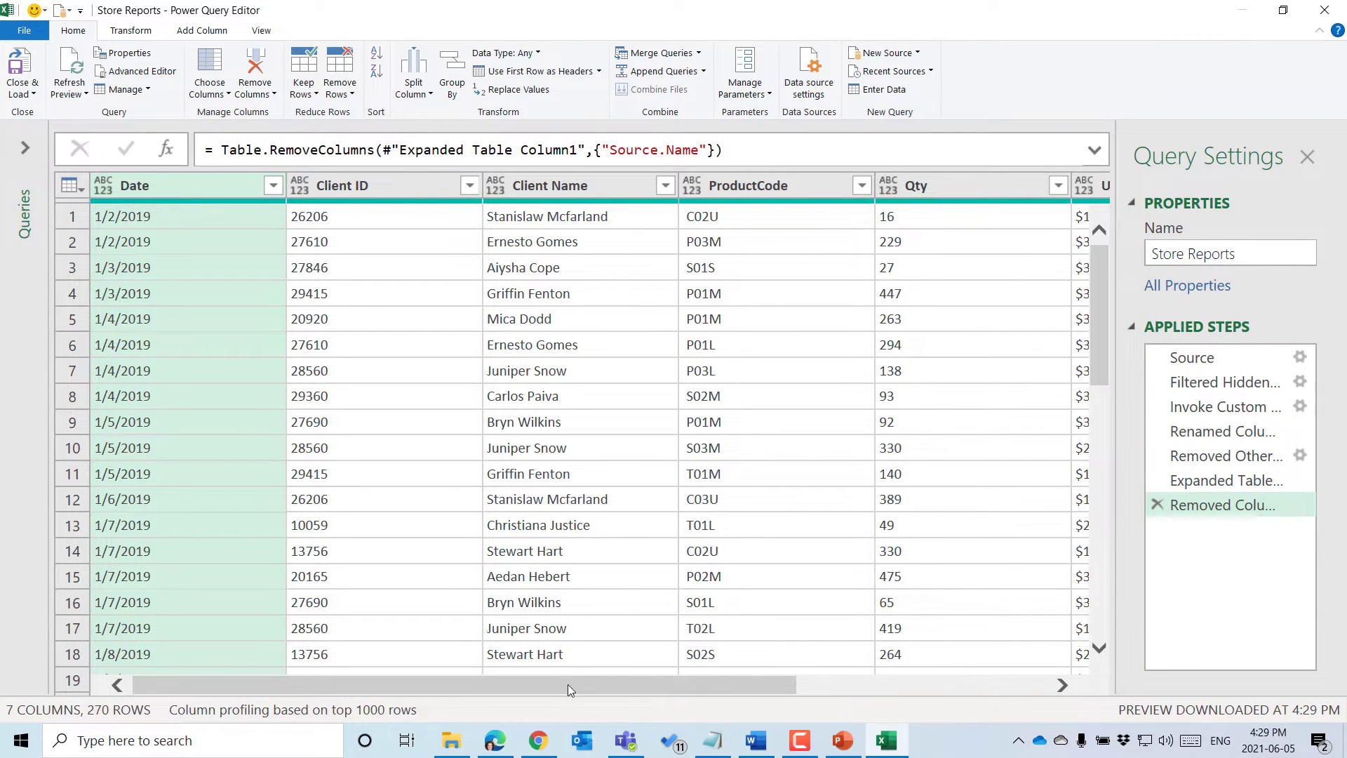
drag(567, 685, 296, 680)
click(32, 150)
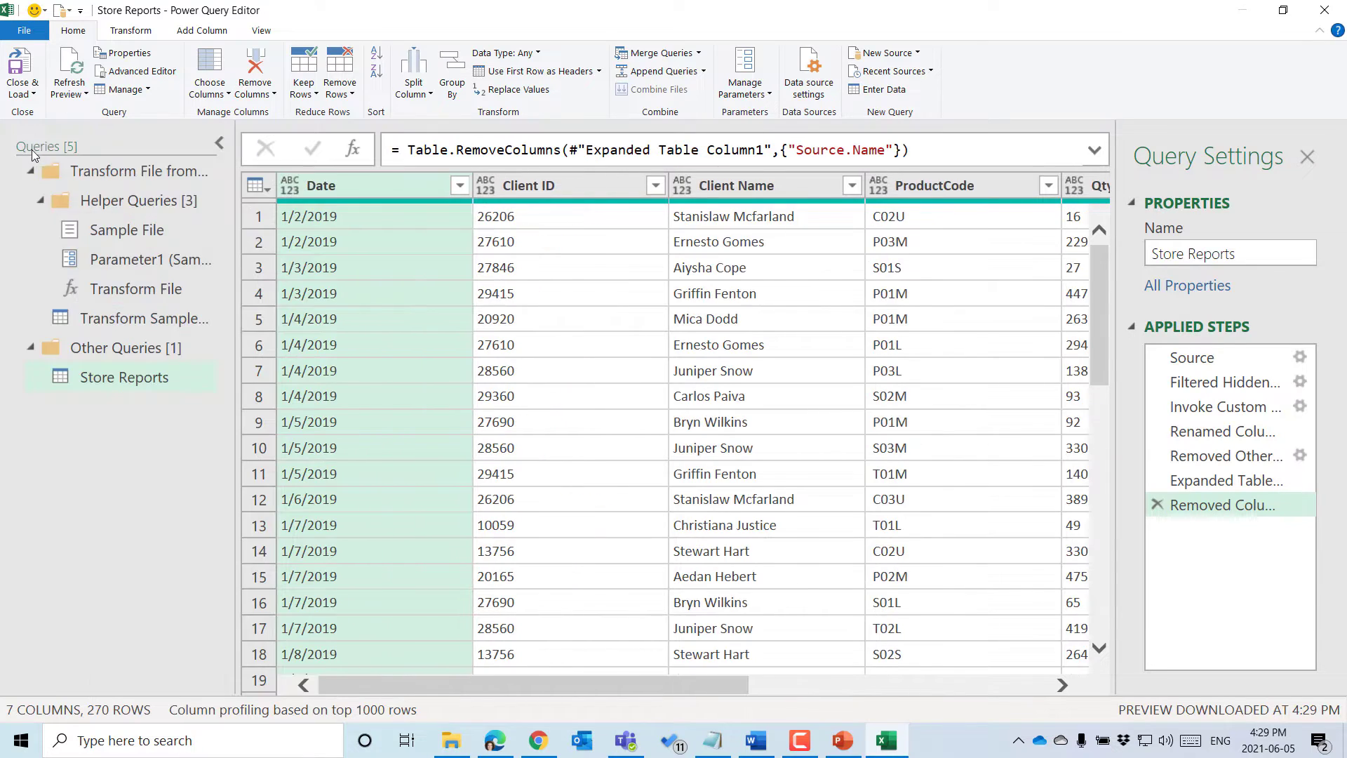
click(91, 323)
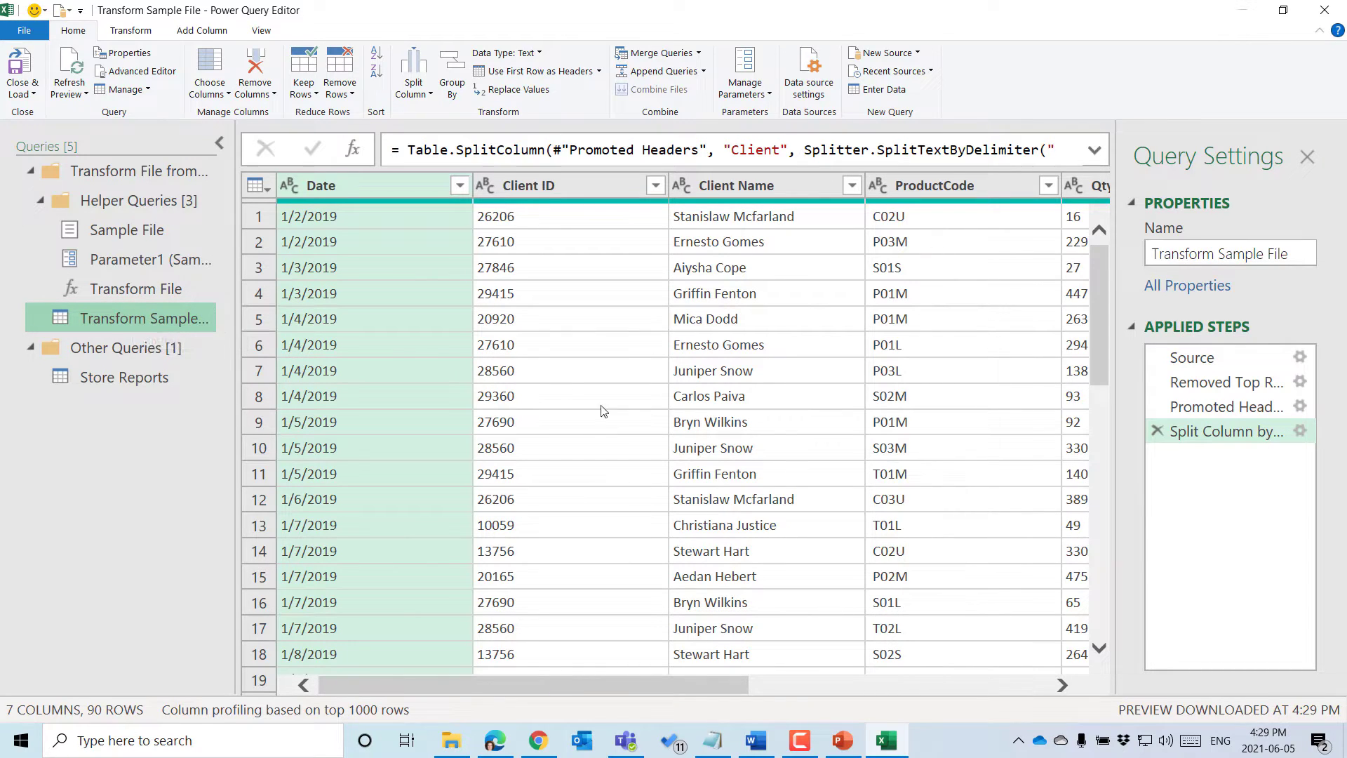
Preview the Source, Removed Top Rows and Promoted Headers steps of Transform Sample File.
click(219, 143)
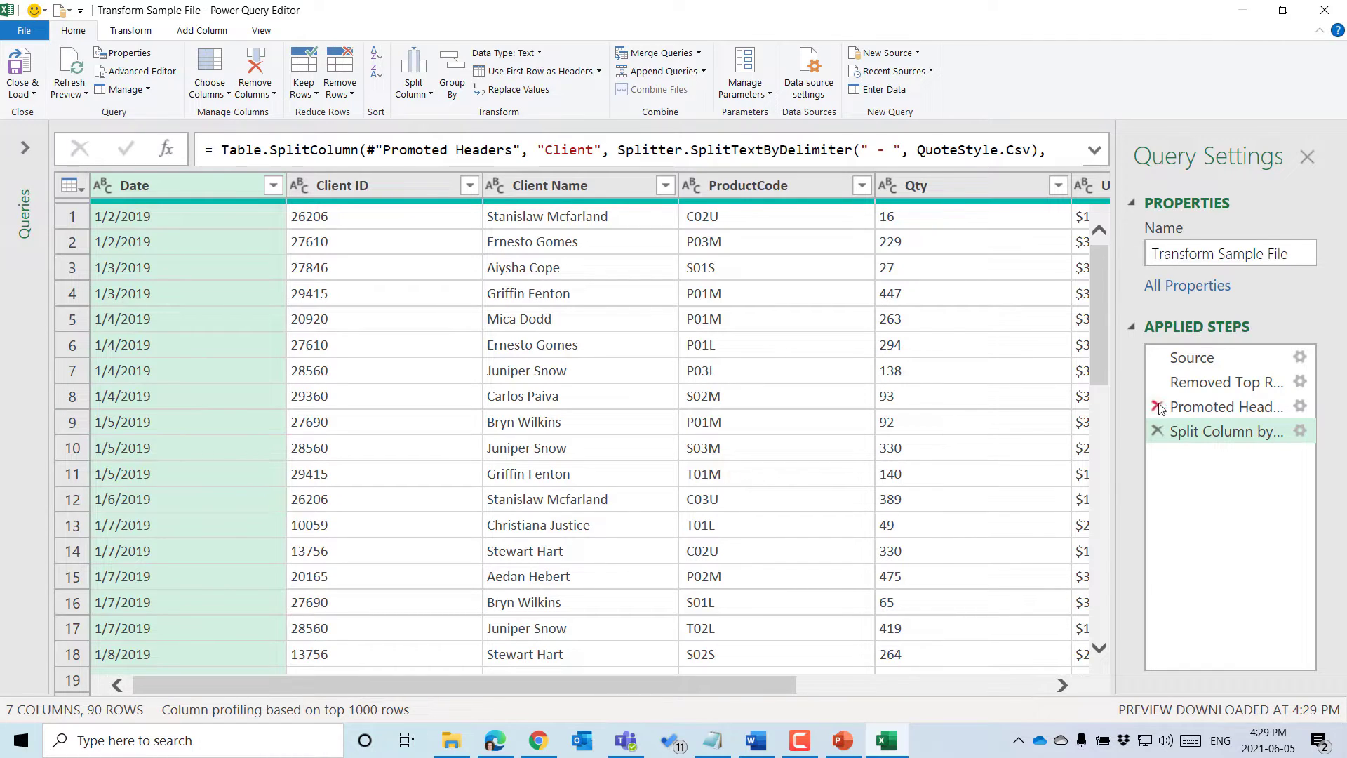
click(1193, 358)
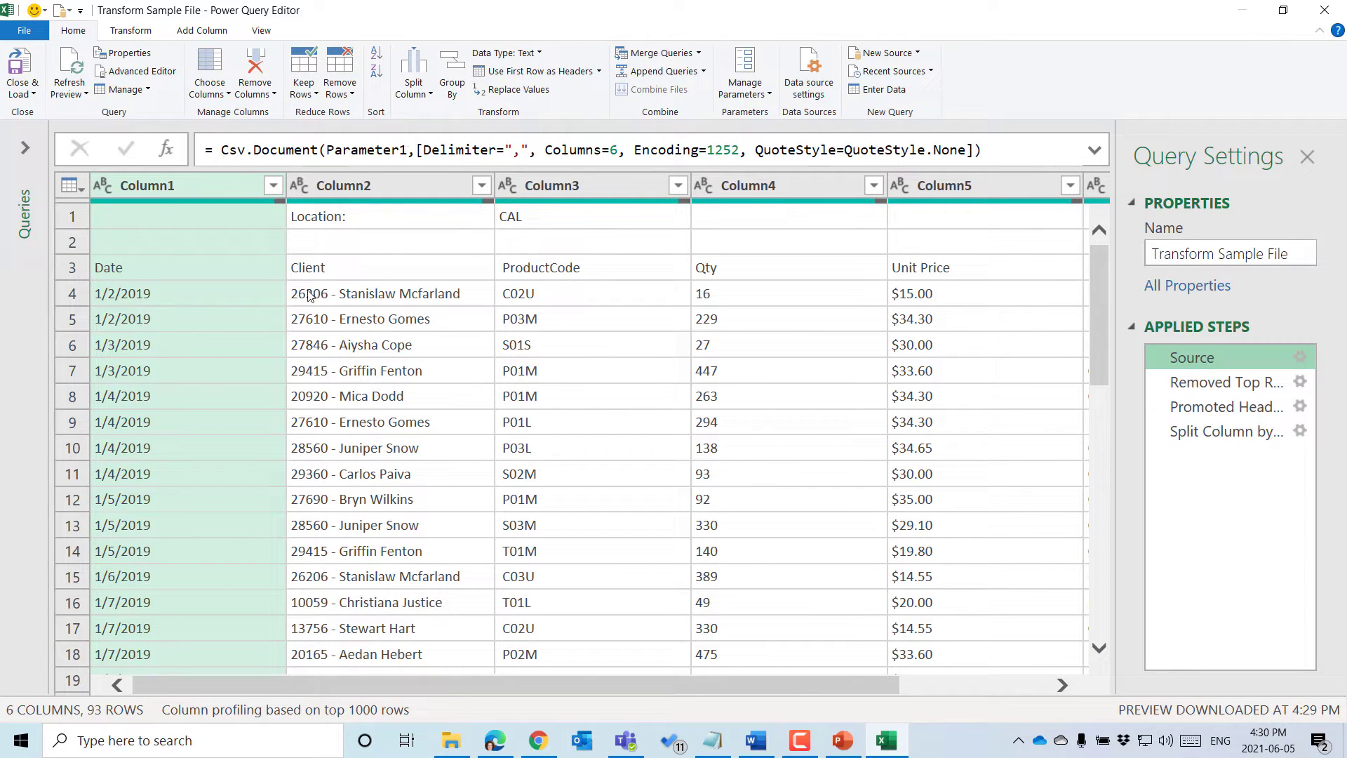
drag(1106, 419, 1027, 418)
click(1132, 388)
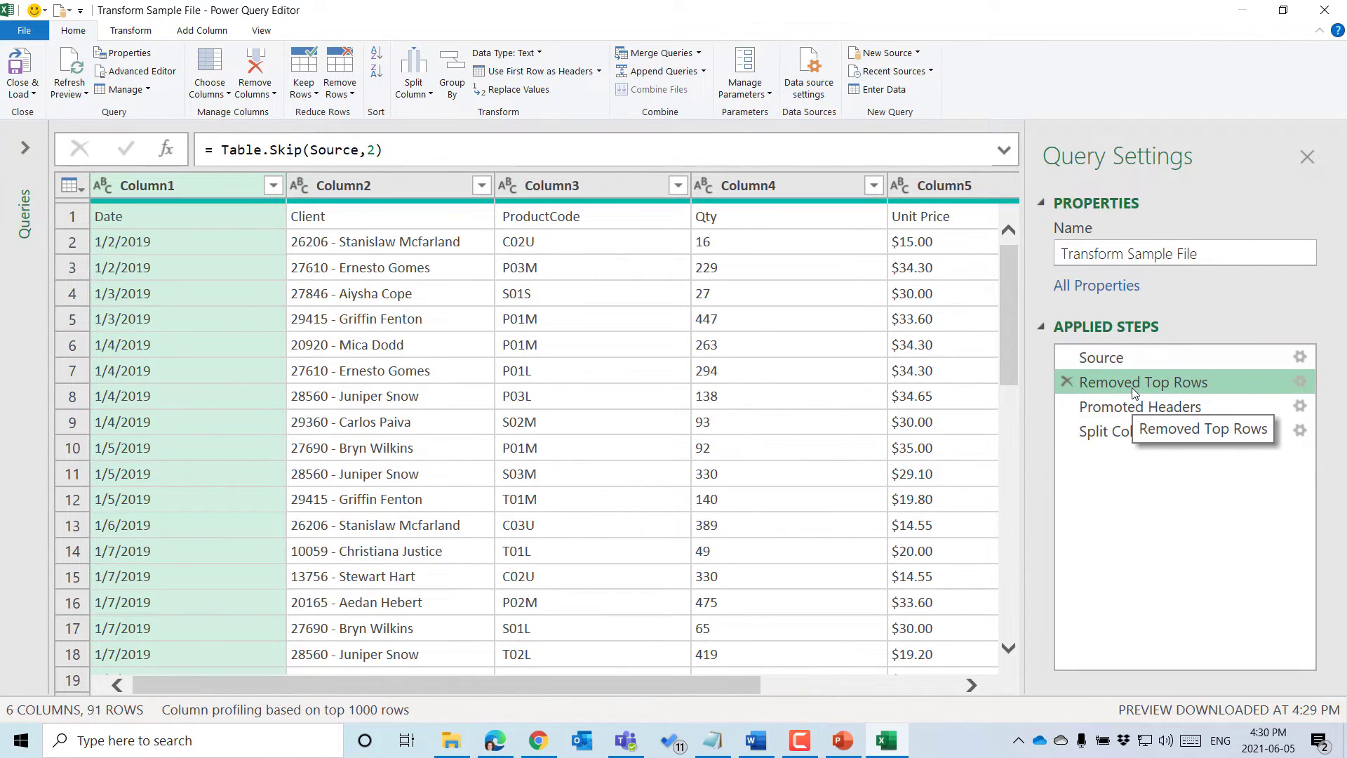
click(1131, 359)
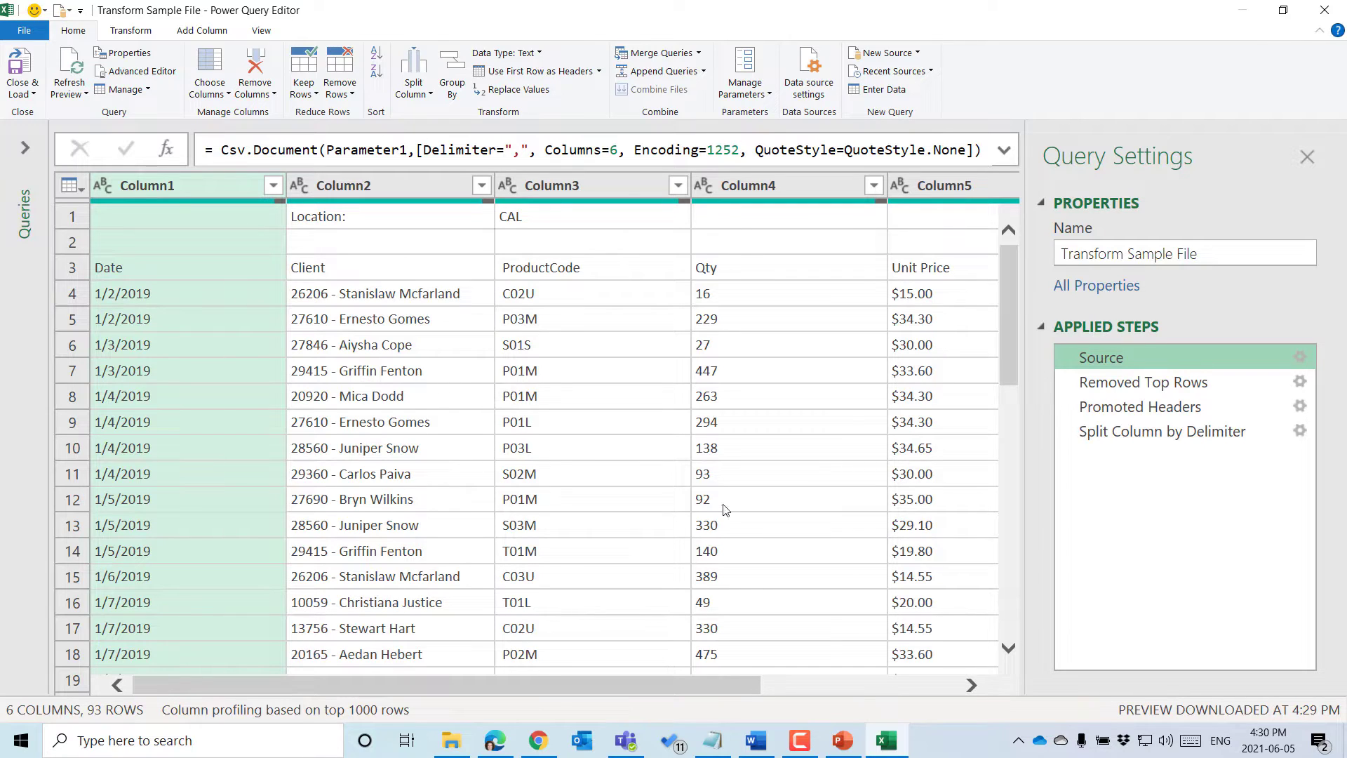
click(1116, 384)
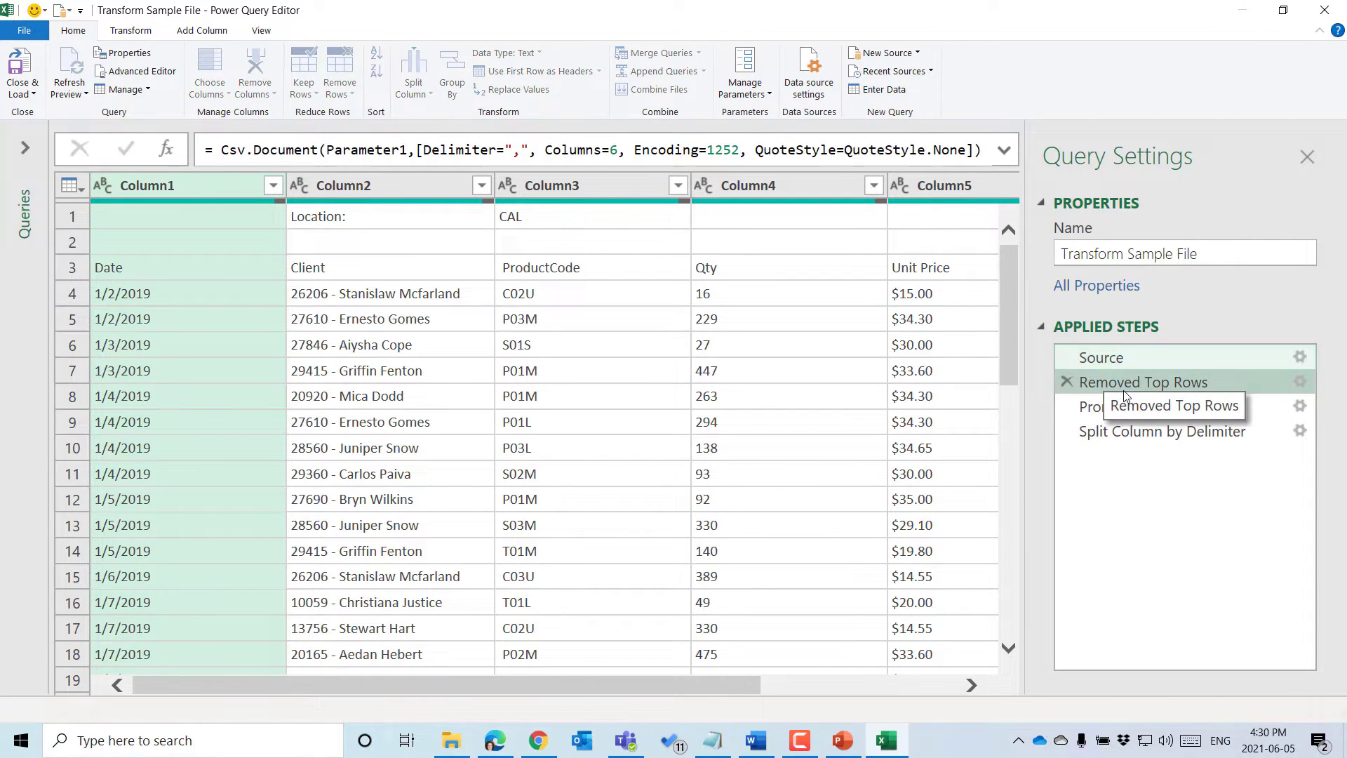
click(1118, 410)
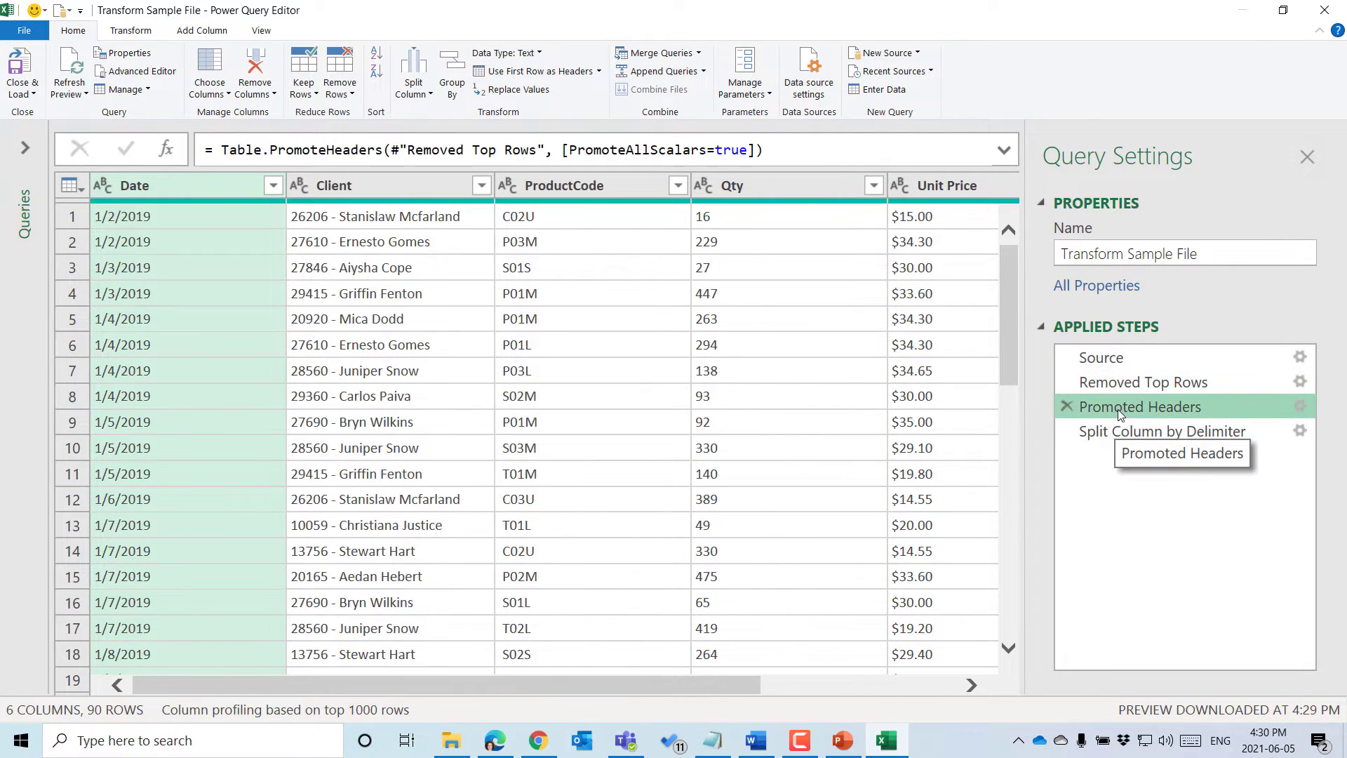
Compare the Split Column by Delimiter result, inspect the CAL cell, and show the View tab.
click(1134, 432)
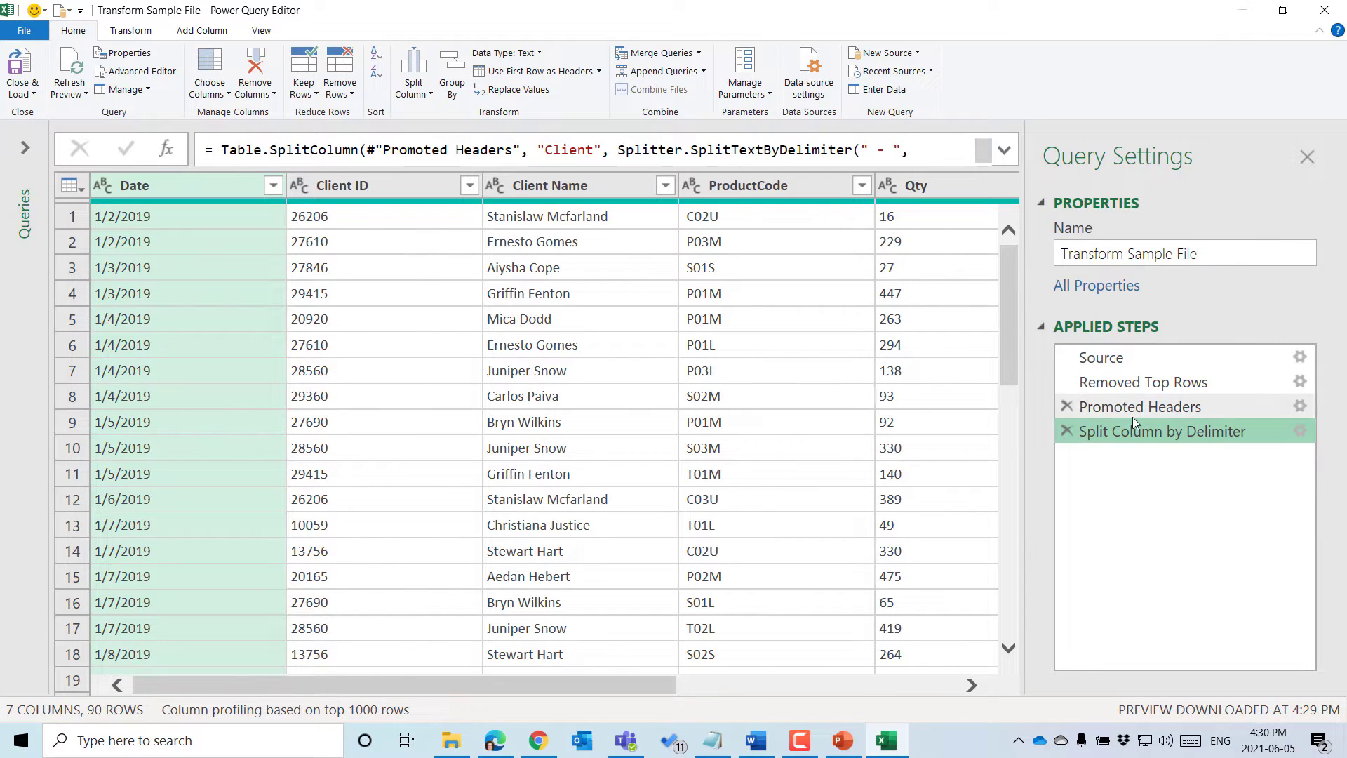
click(1130, 413)
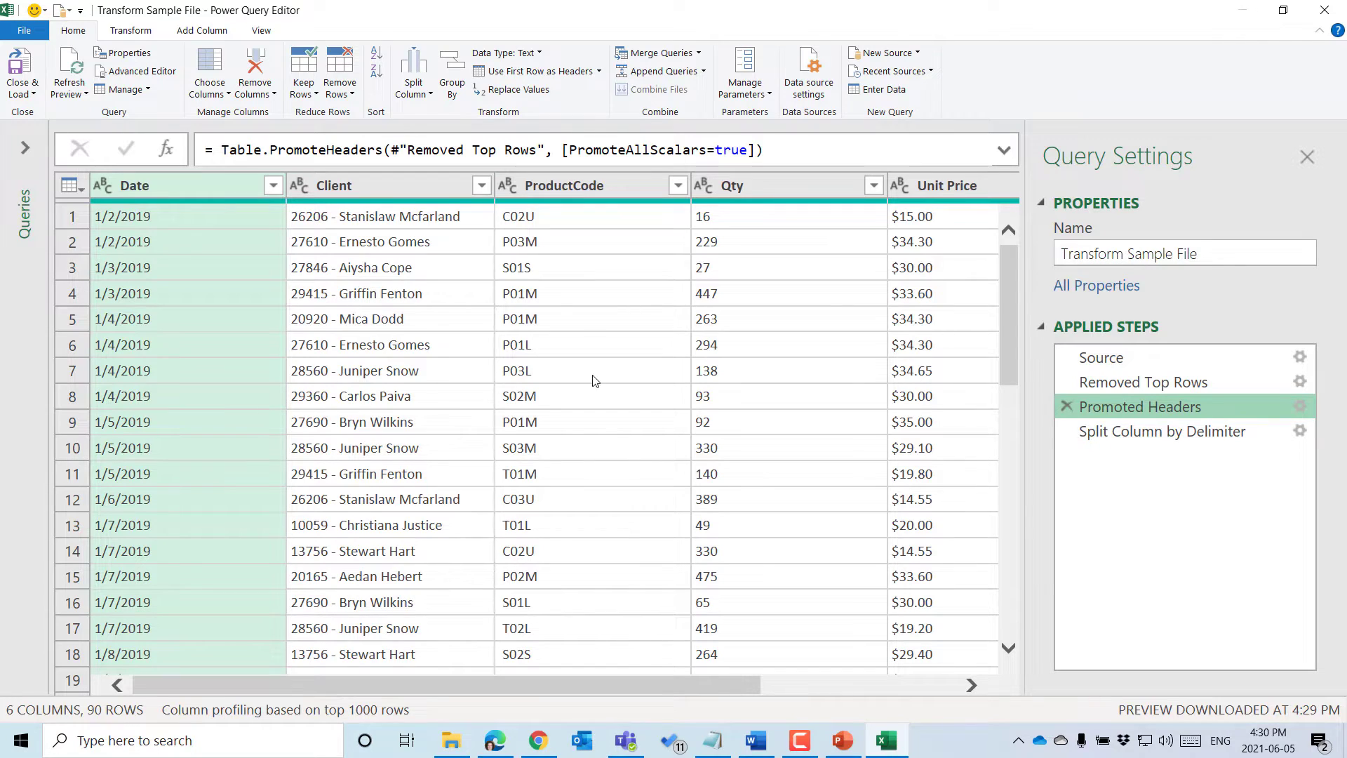
click(1118, 435)
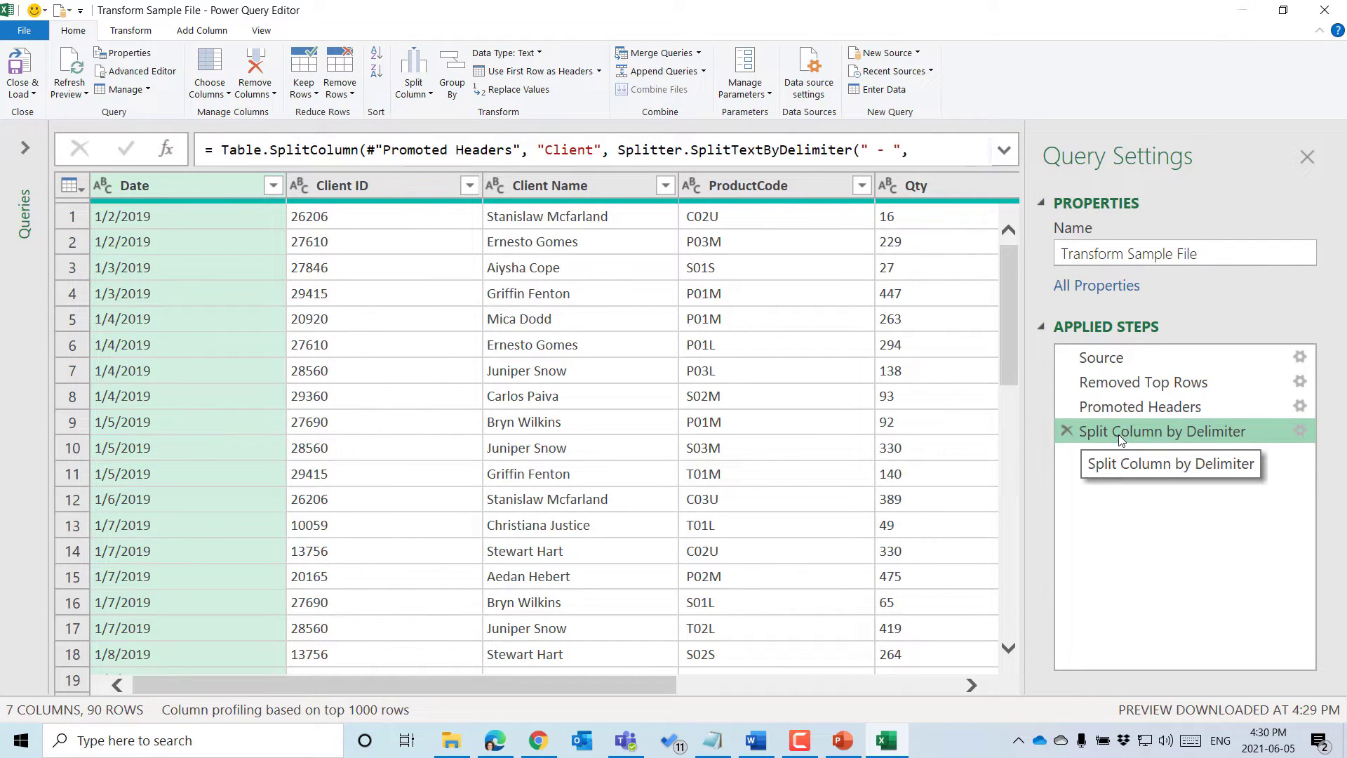
click(1115, 361)
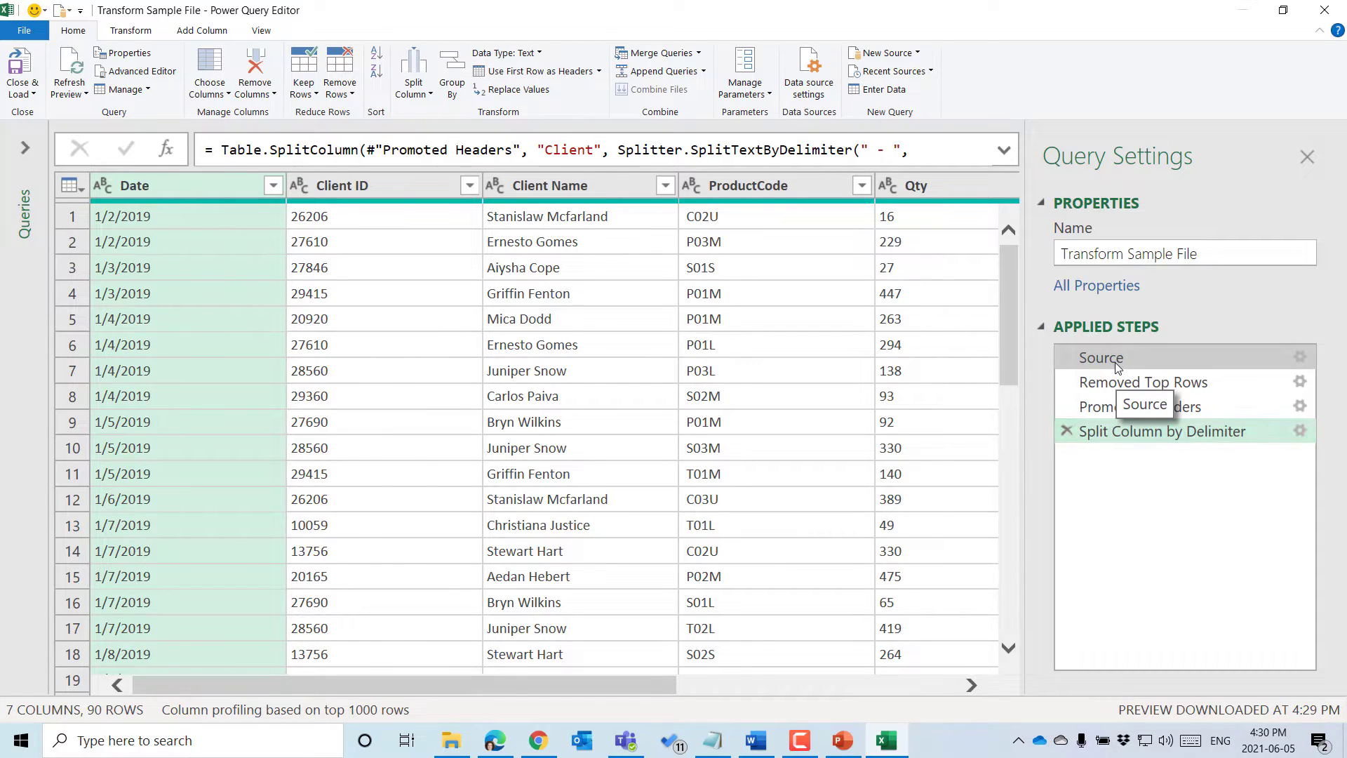
click(535, 218)
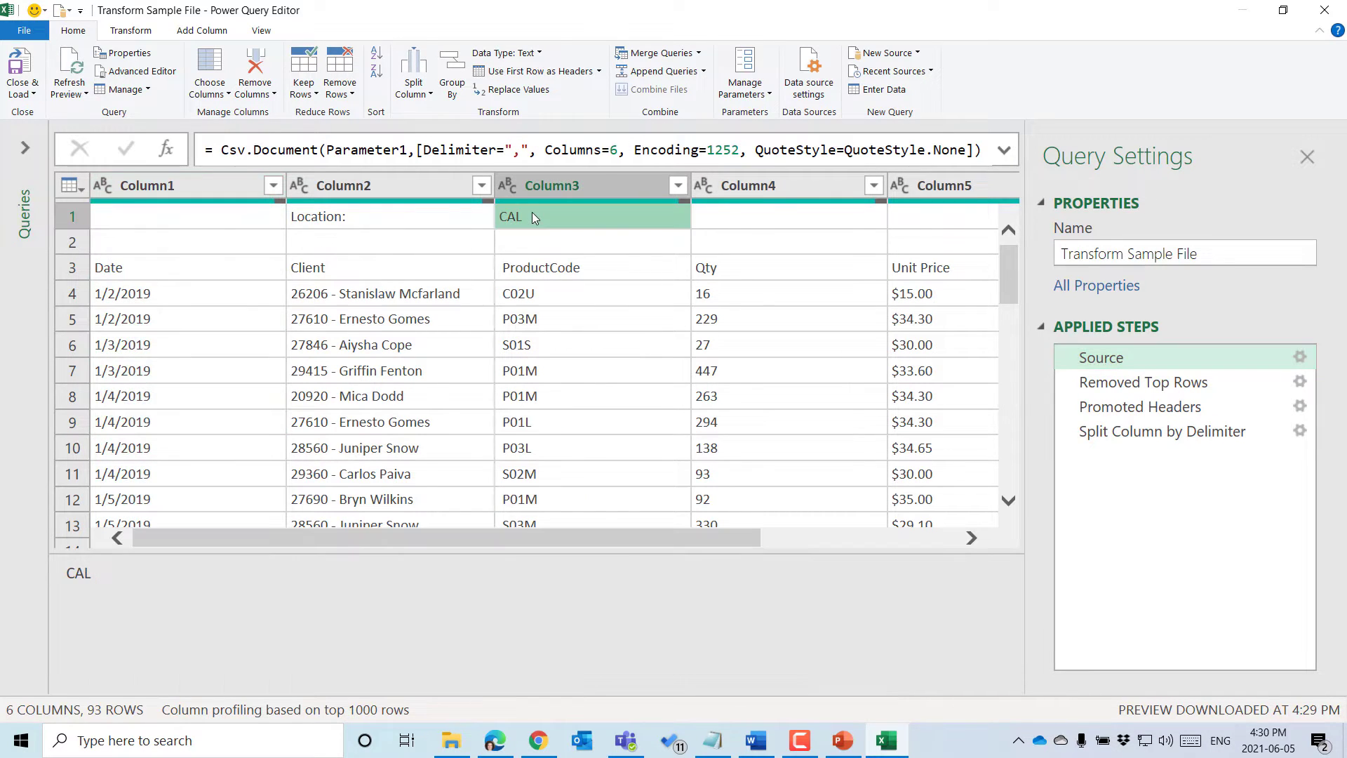
click(1143, 433)
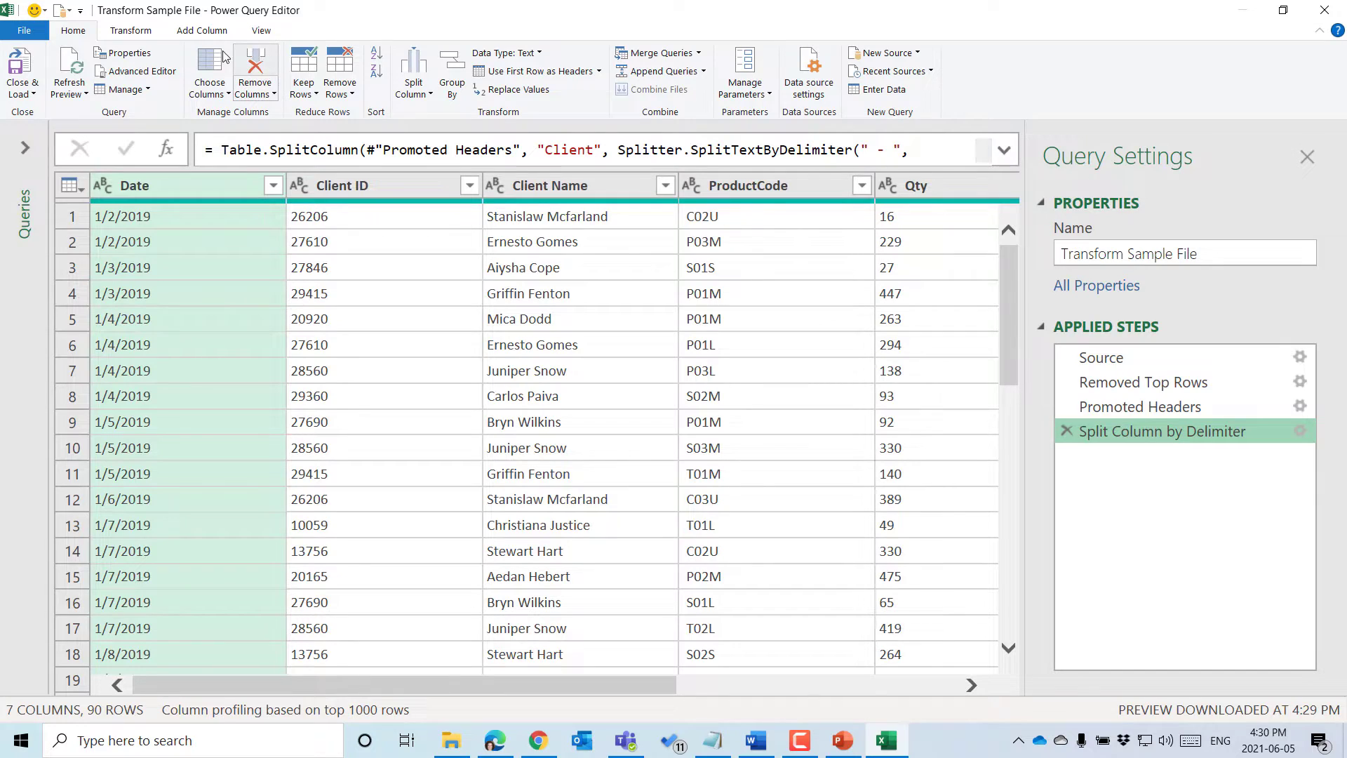
click(264, 33)
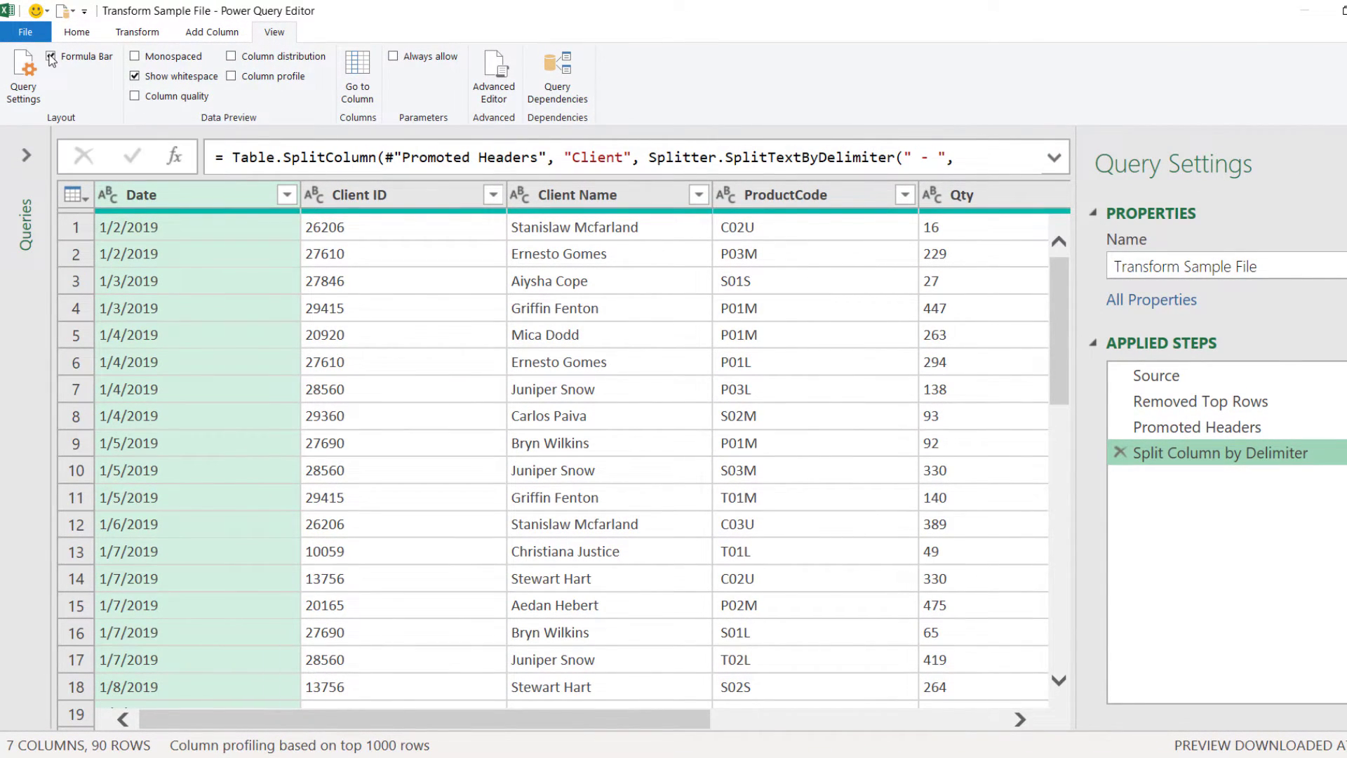
Add a custom step after Split Column by Delimiter and rename it StoreCode.
click(175, 158)
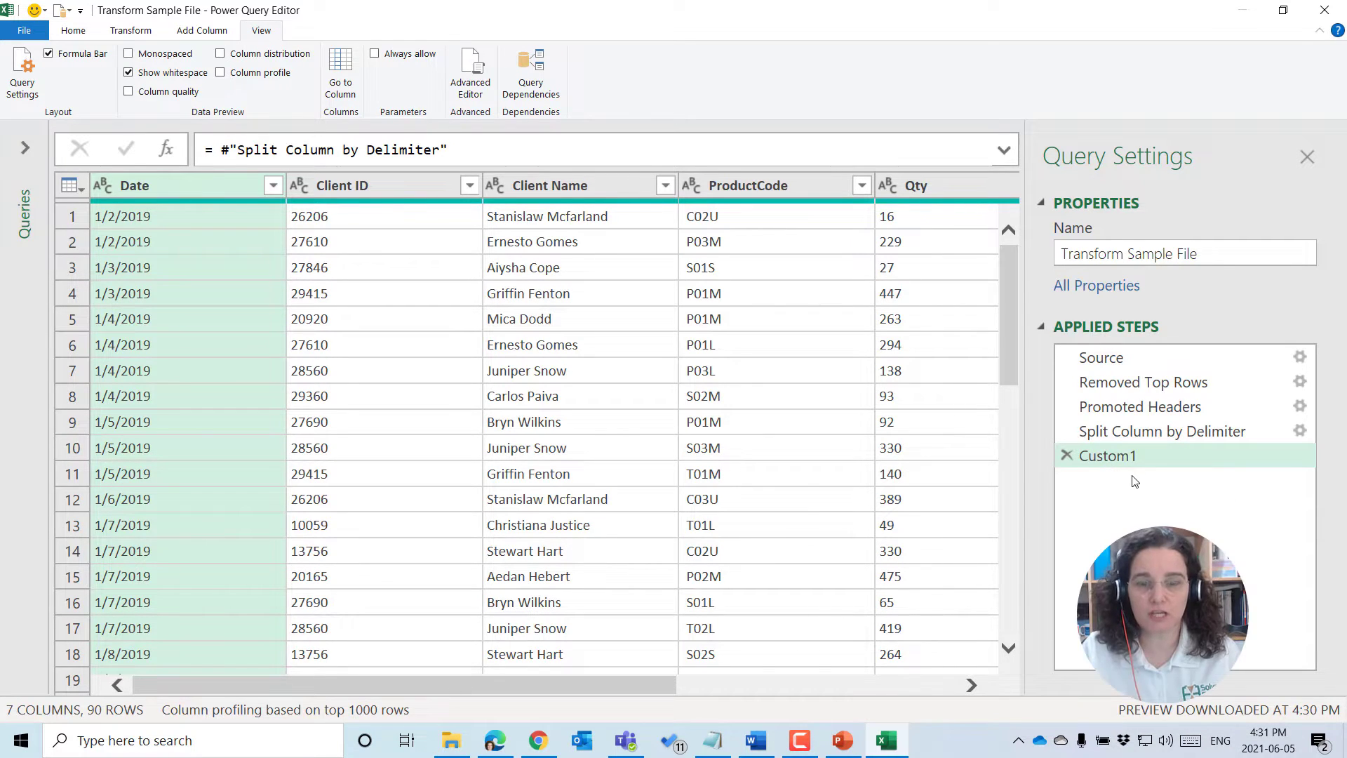
right_click(1125, 457)
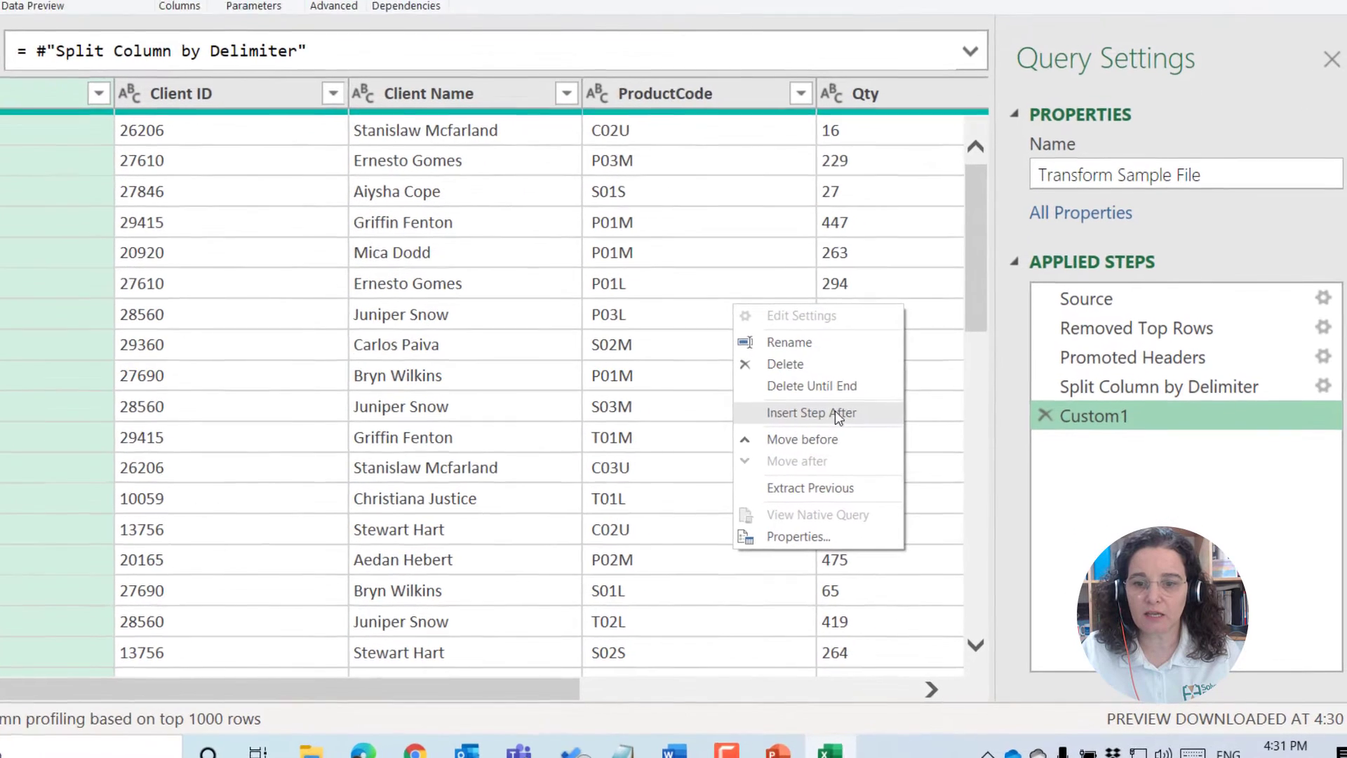
click(859, 394)
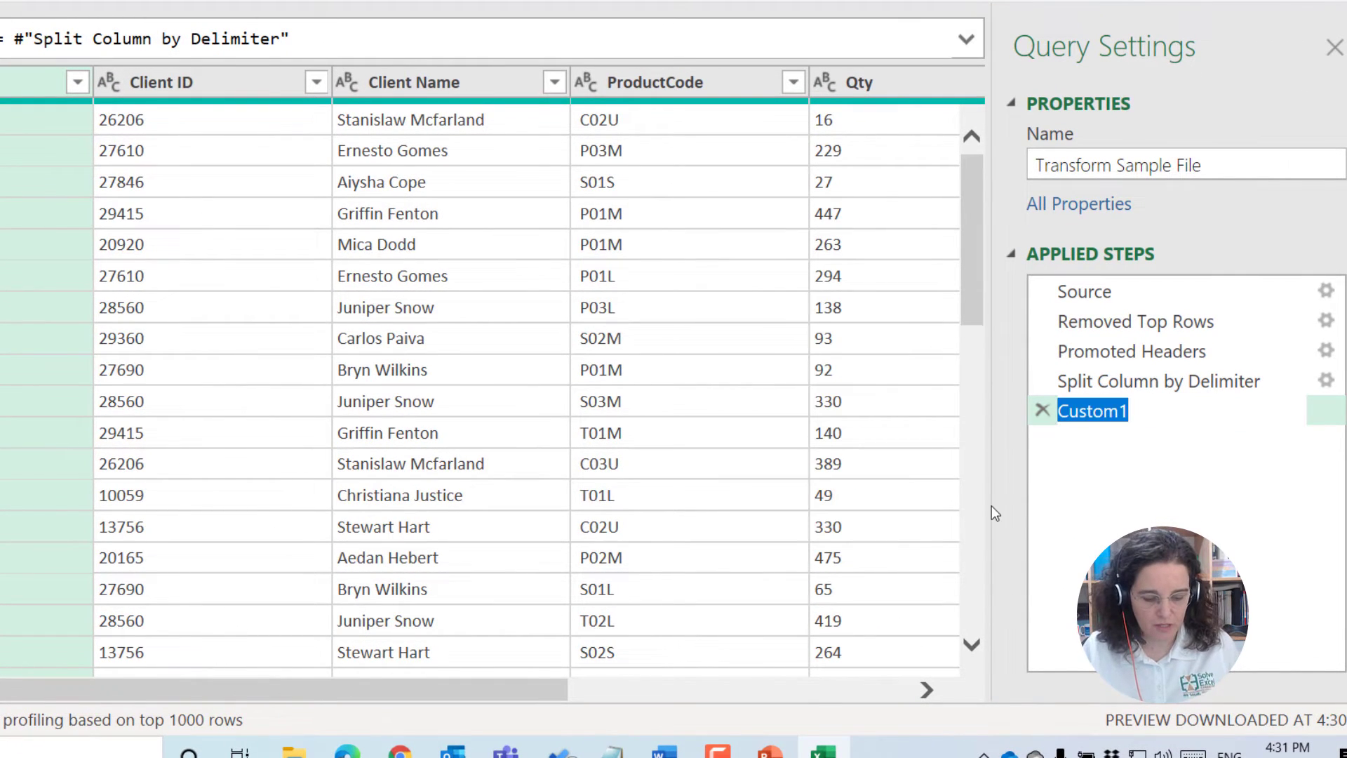
text(StoreCOde)
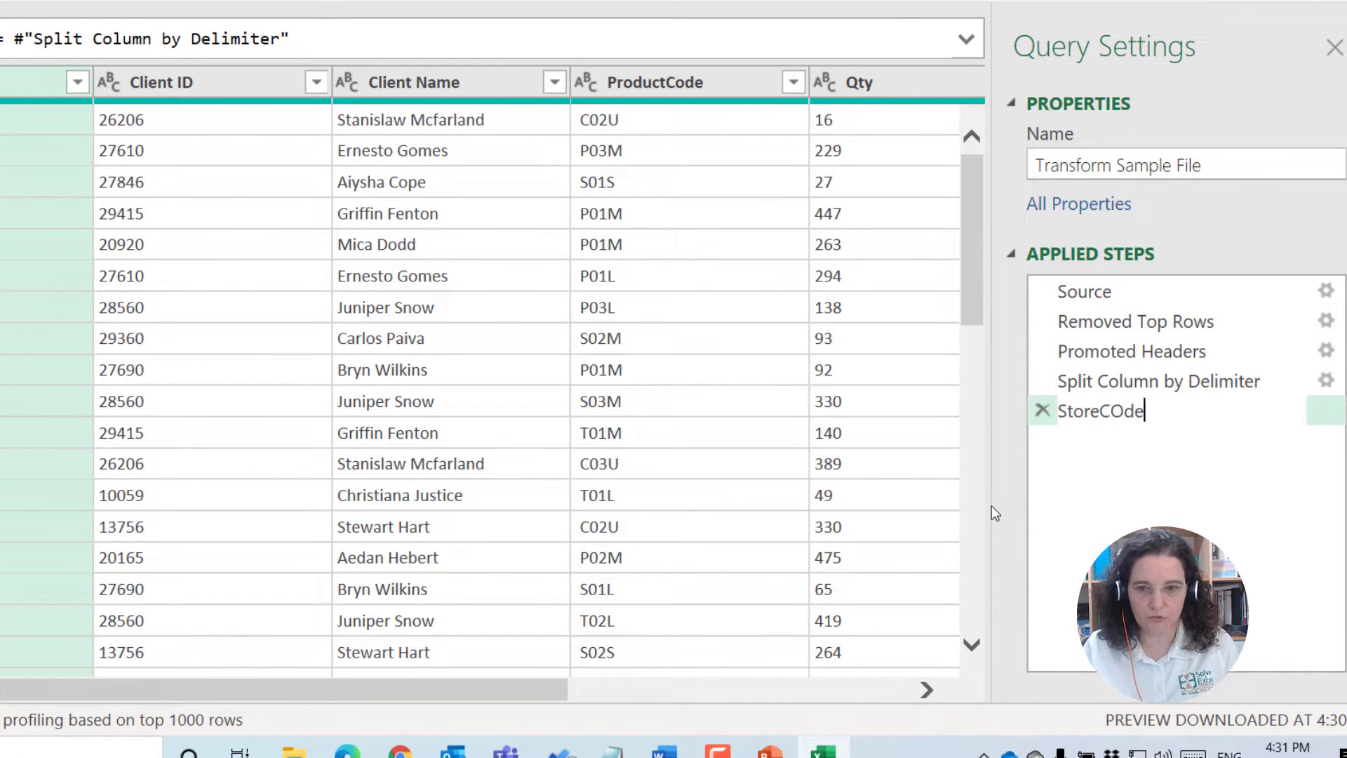
key(BackSpace)
key(BackSpace)
key(BackSpace)
key(BackSpace)
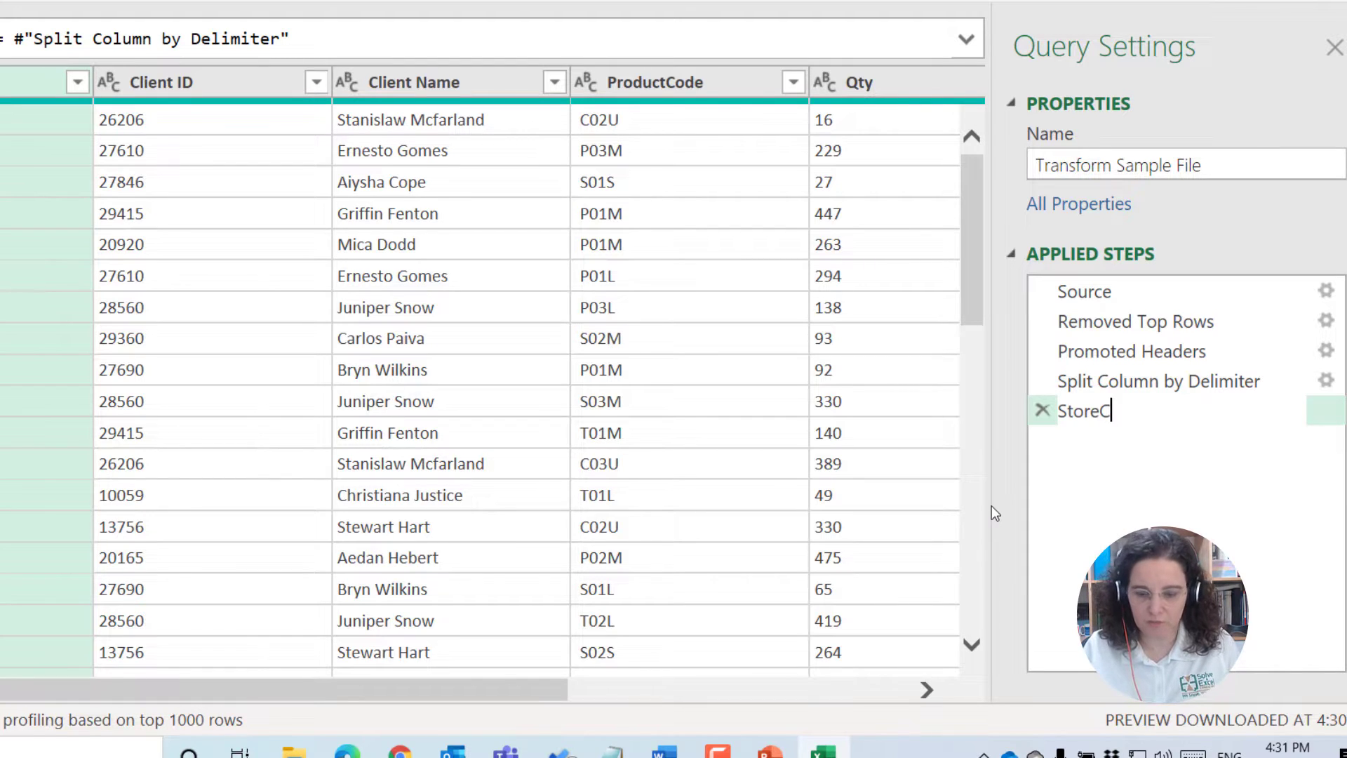
text(Code)
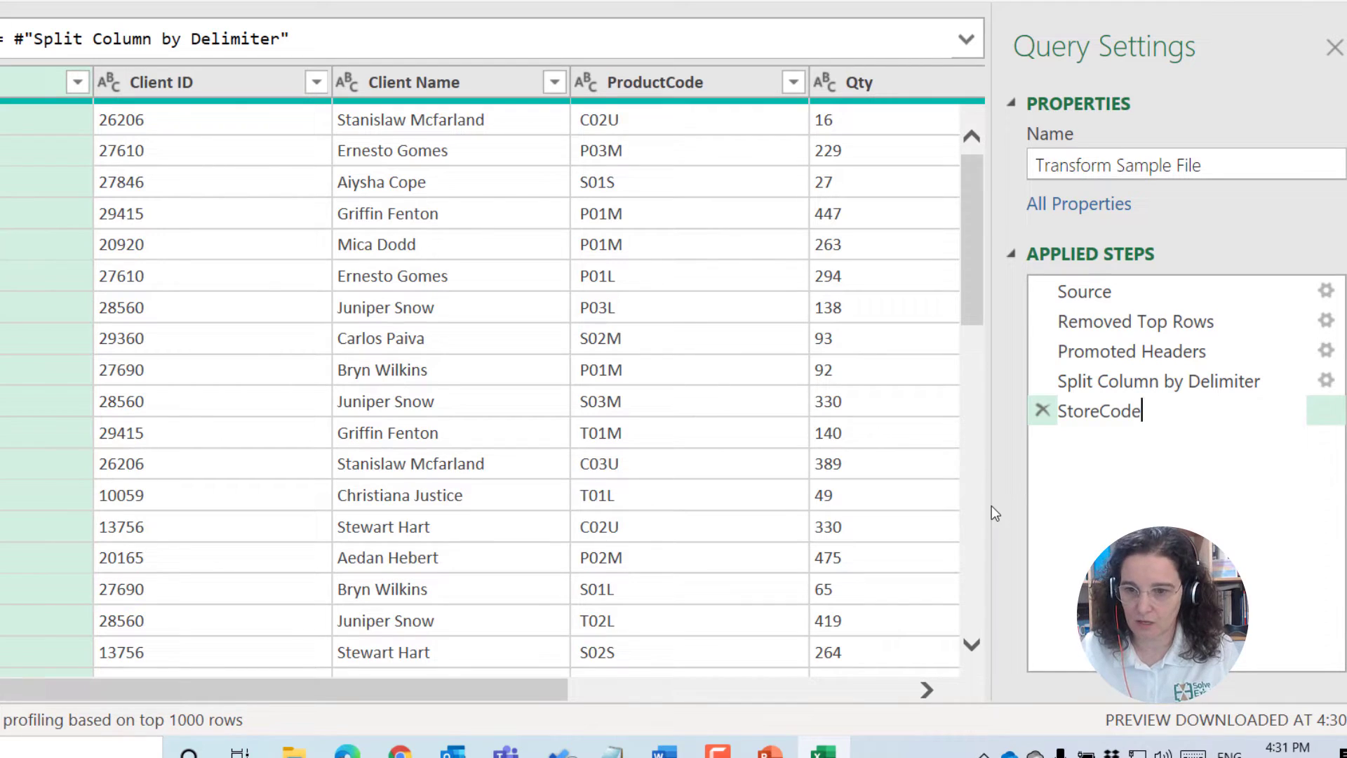
key(Return)
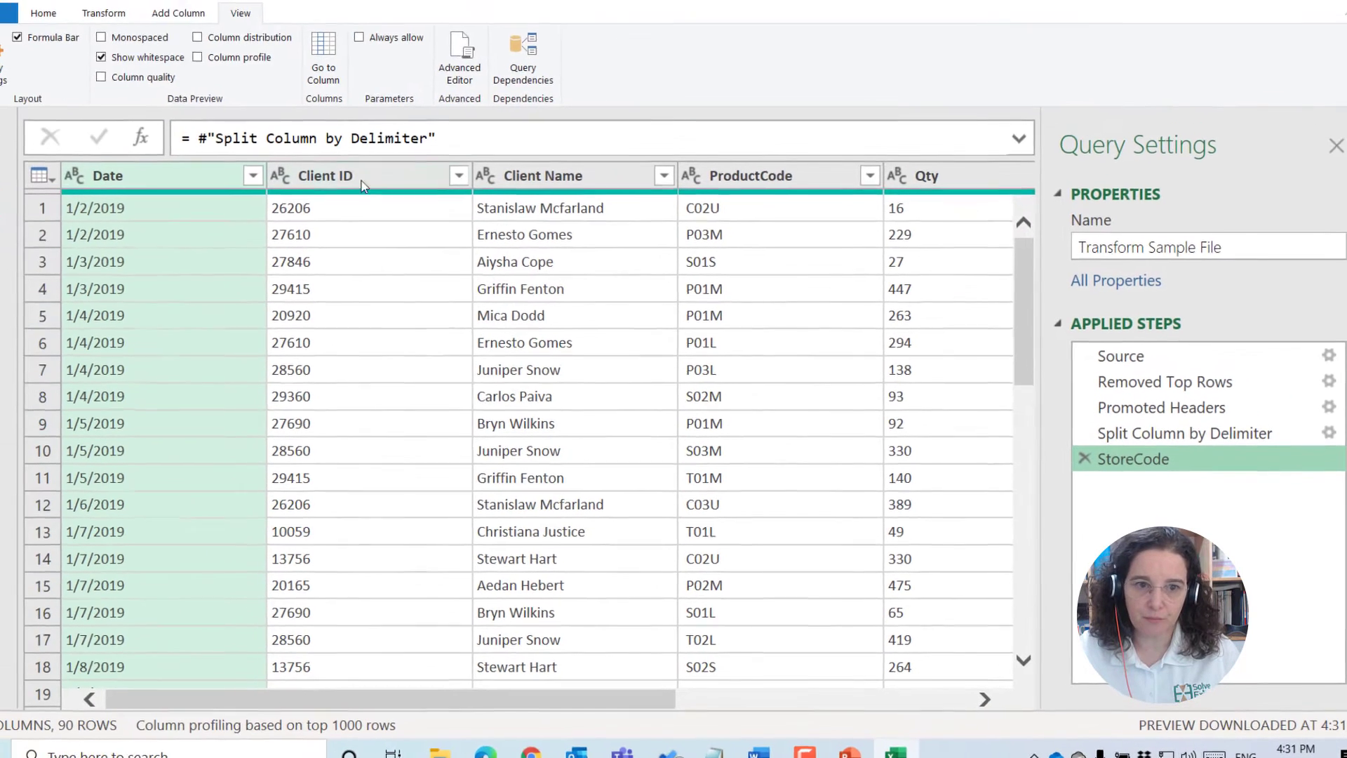
Change the StoreCode formula's reference from #"Split Column by Delimiter" to Source.
drag(209, 143, 554, 179)
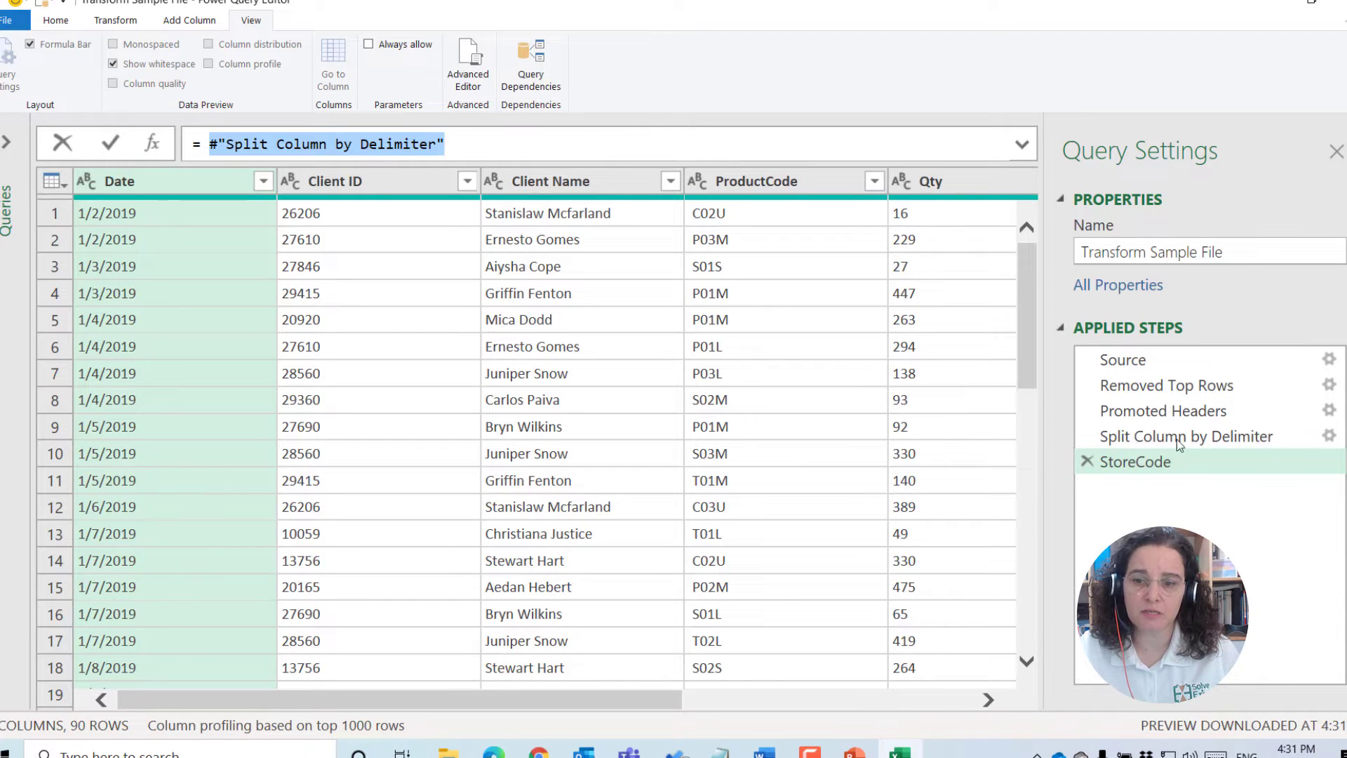
click(225, 146)
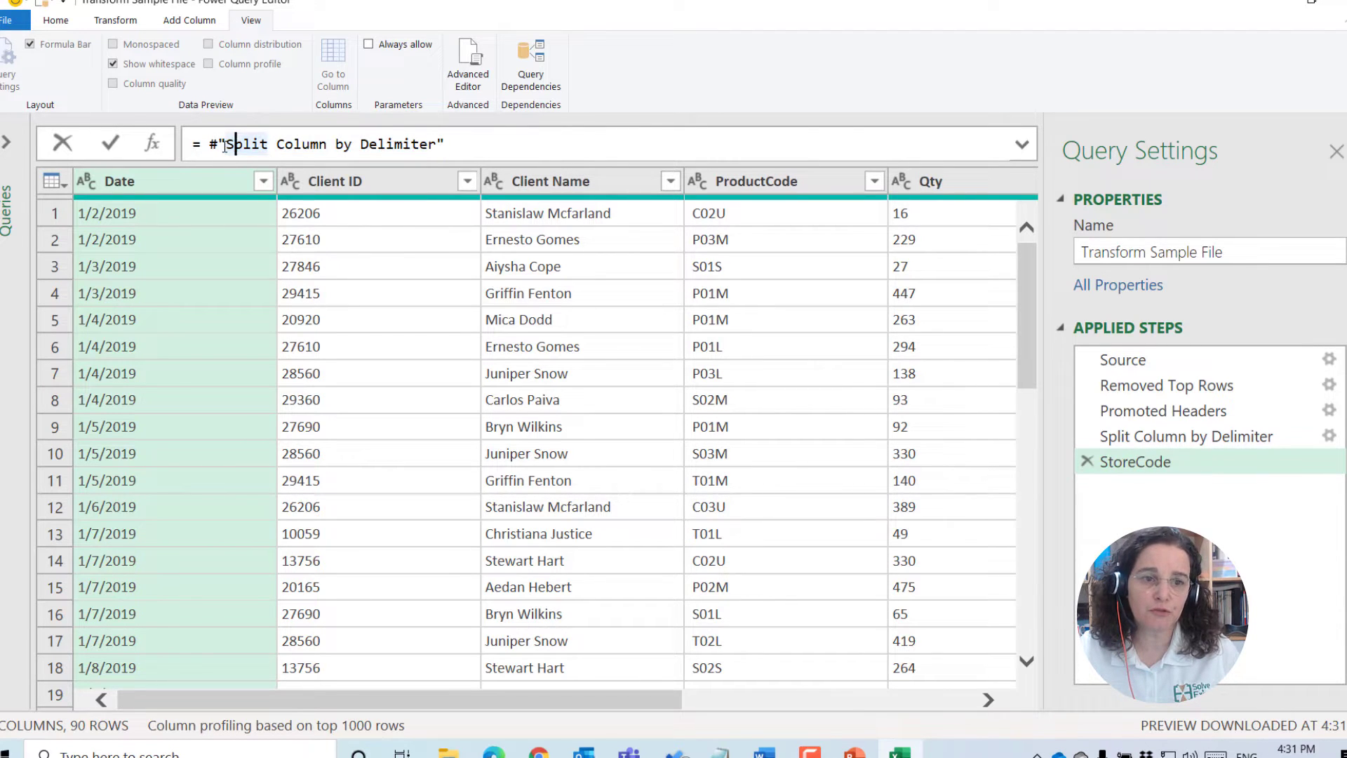
key(shift+Left)
key(shift+Left)
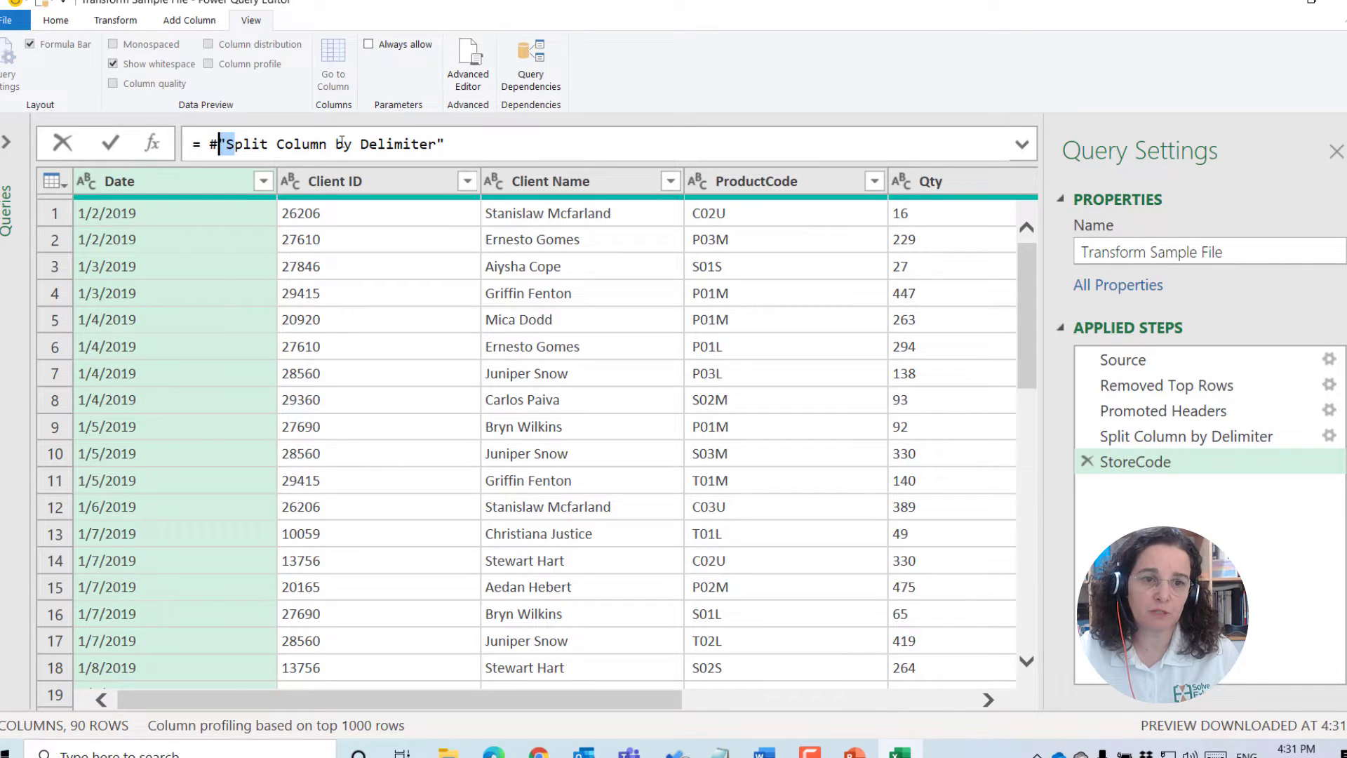
click(211, 145)
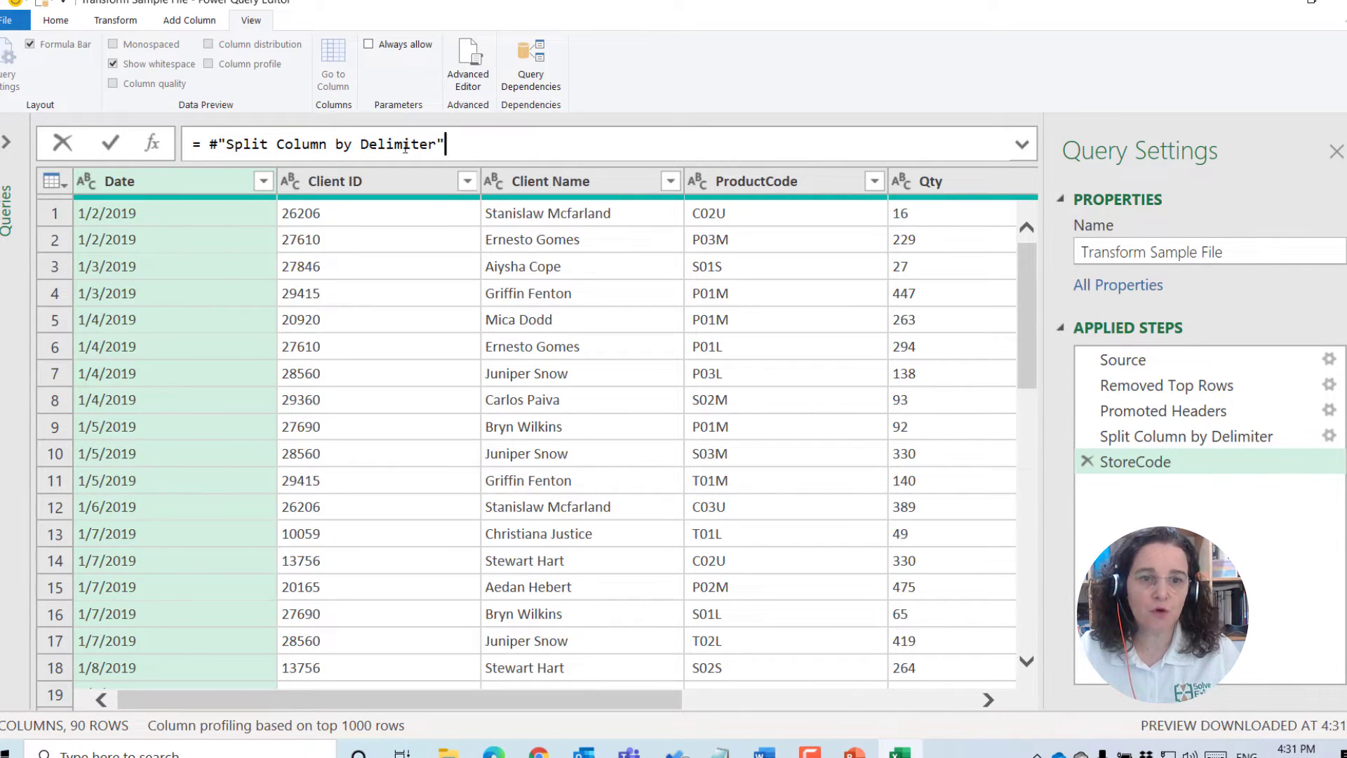
key(ctrl+shift+Left)
key(ctrl+shift+Left)
key(ctrl+shift+Left)
key(ctrl+shift+Left)
key(ctrl+shift+Left)
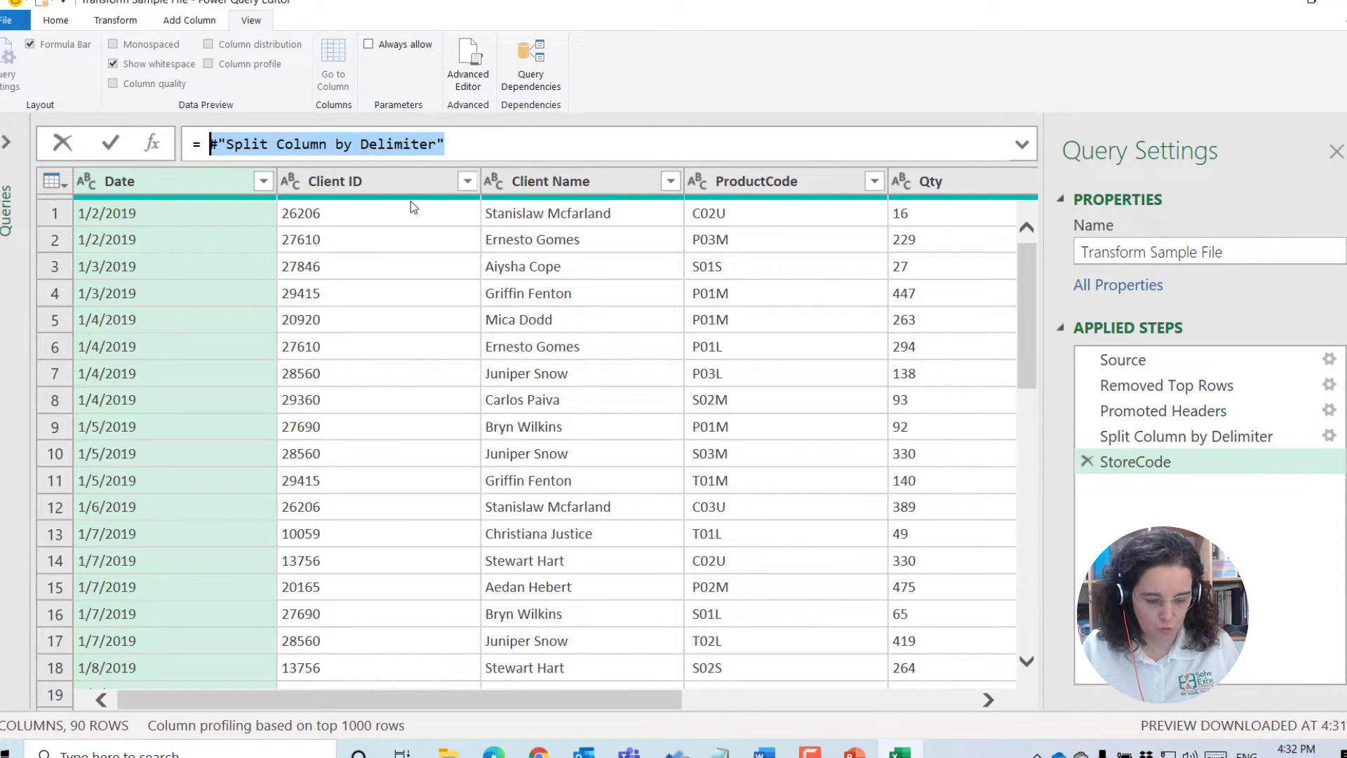
text(Source)
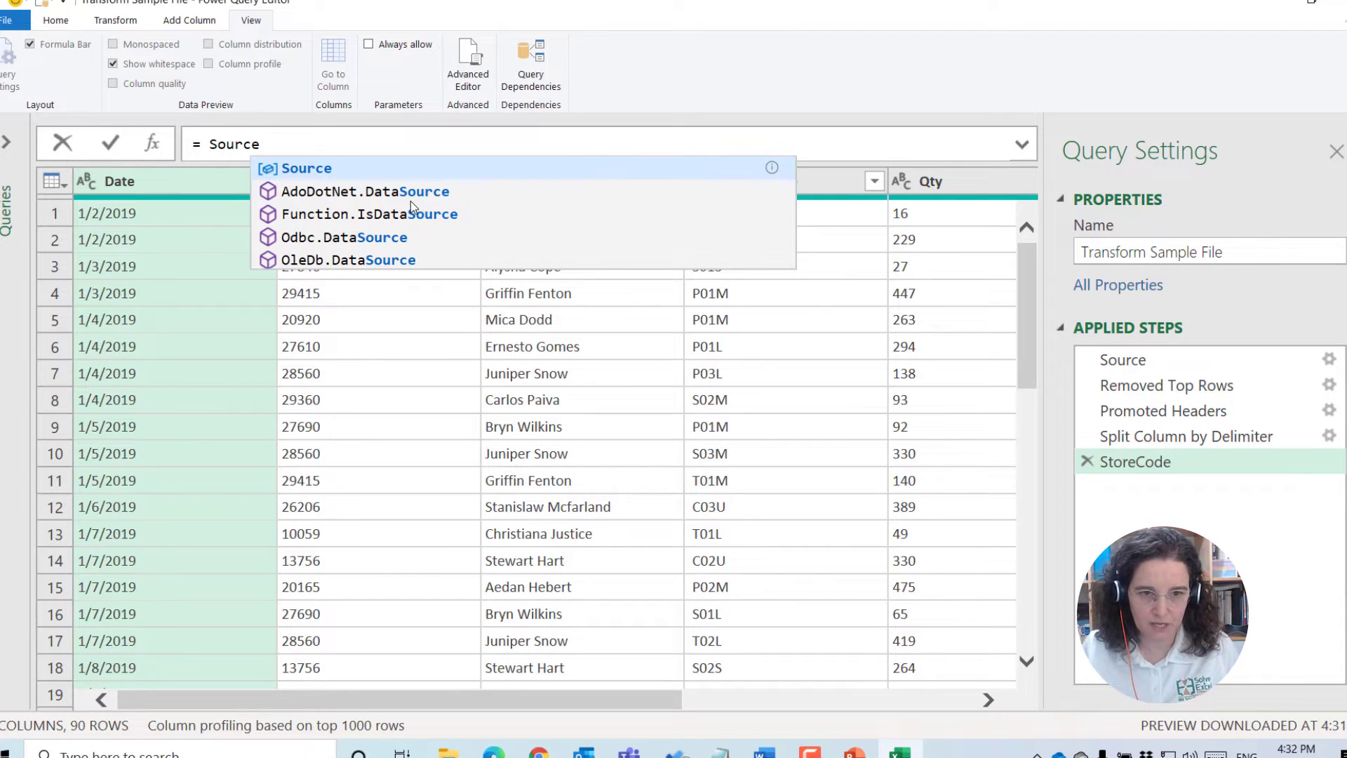
key(Return)
key(Return)
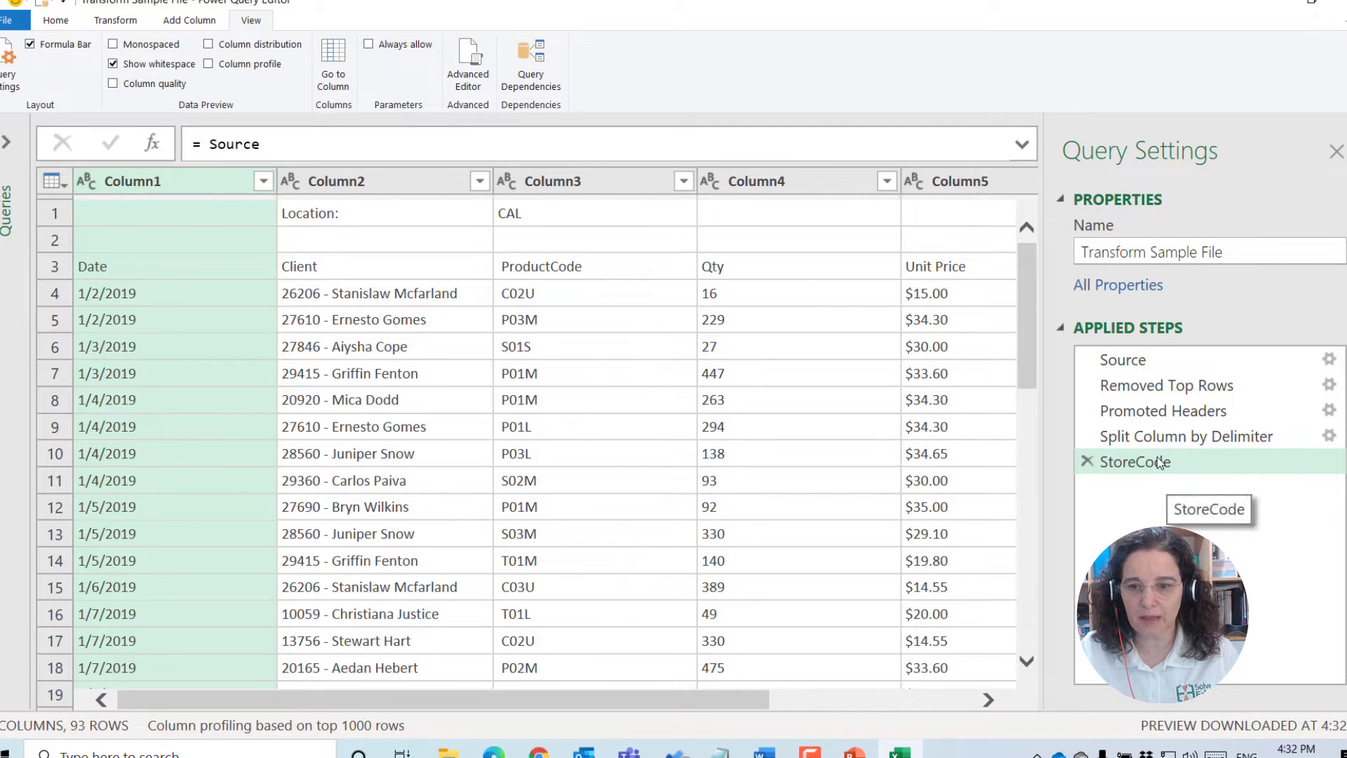
Compare with the Source step's formula, then resume editing the StoreCode formula.
click(1157, 360)
click(1160, 461)
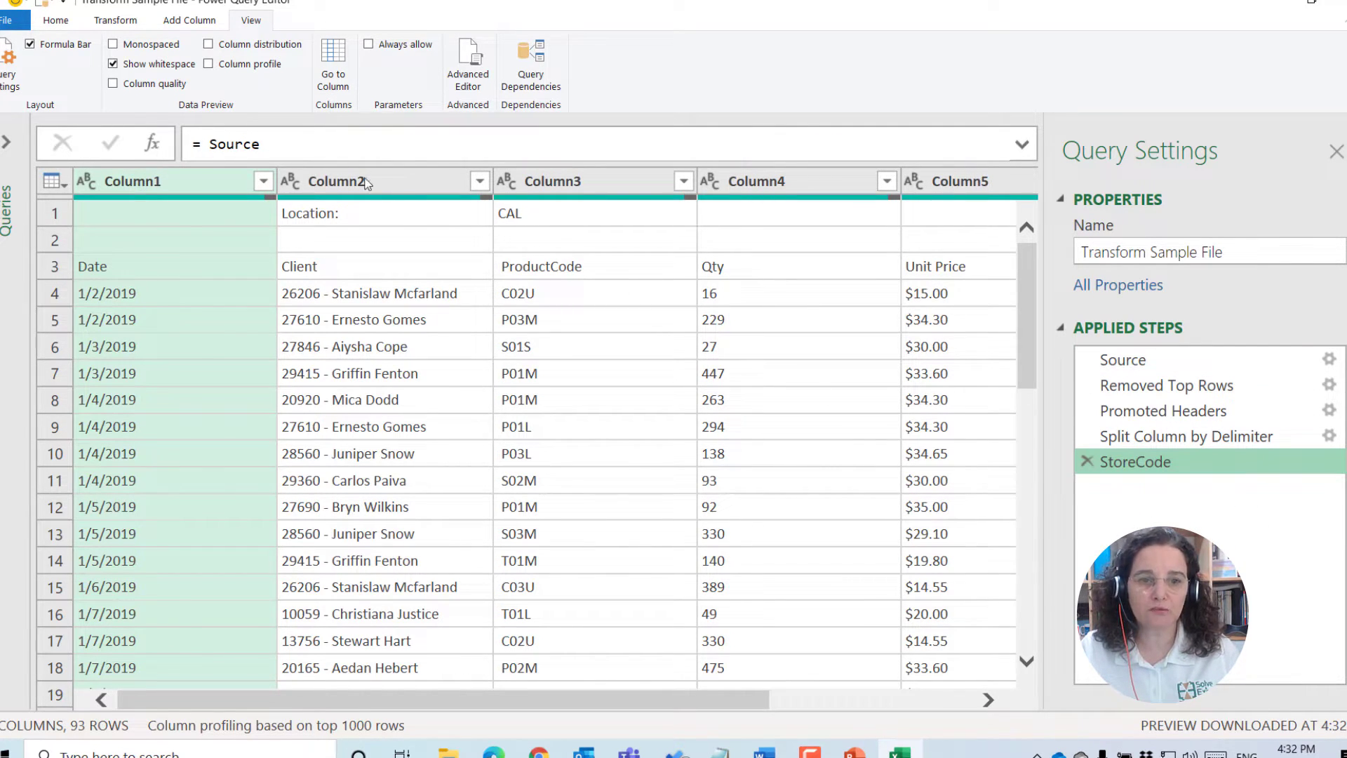
click(310, 147)
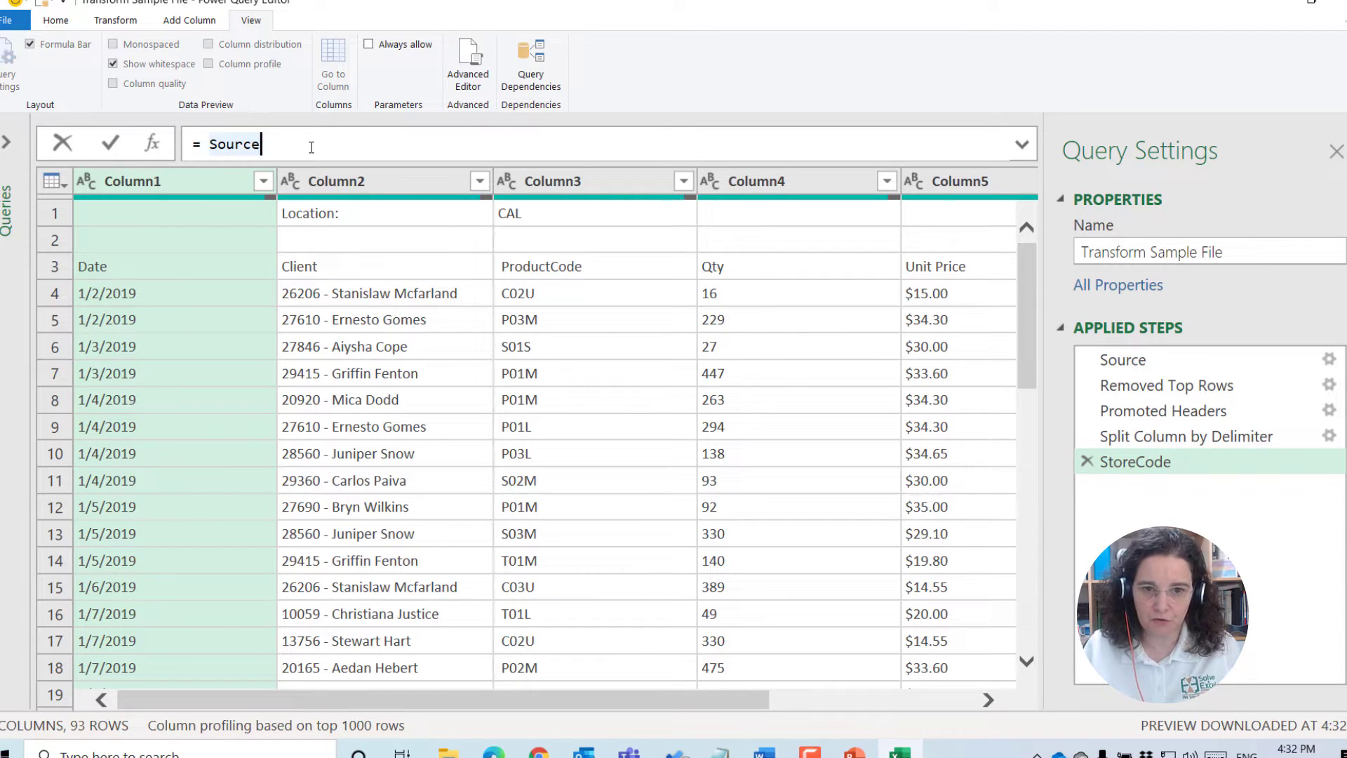
Change the StoreCode formula to = Source[Column3]{0} so it returns the single value CAL.
text([)
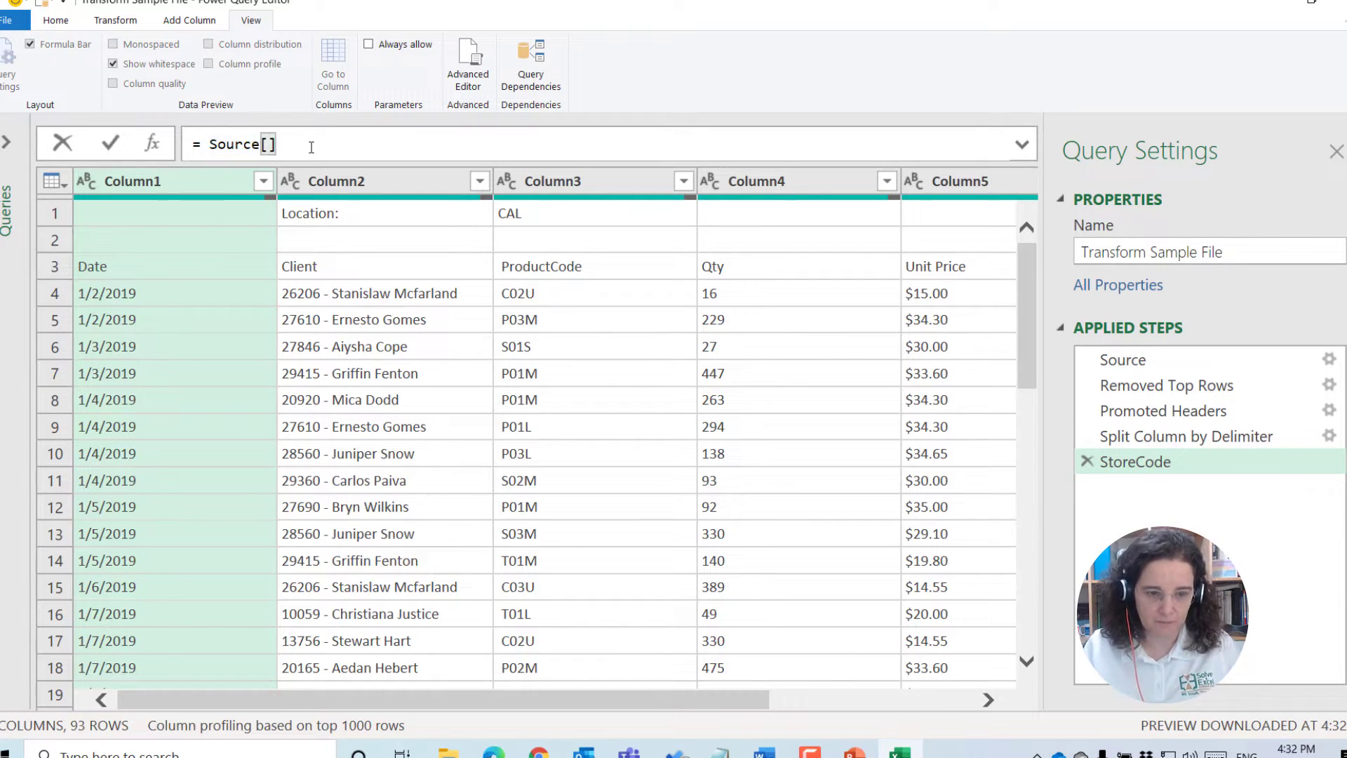
text(Column)
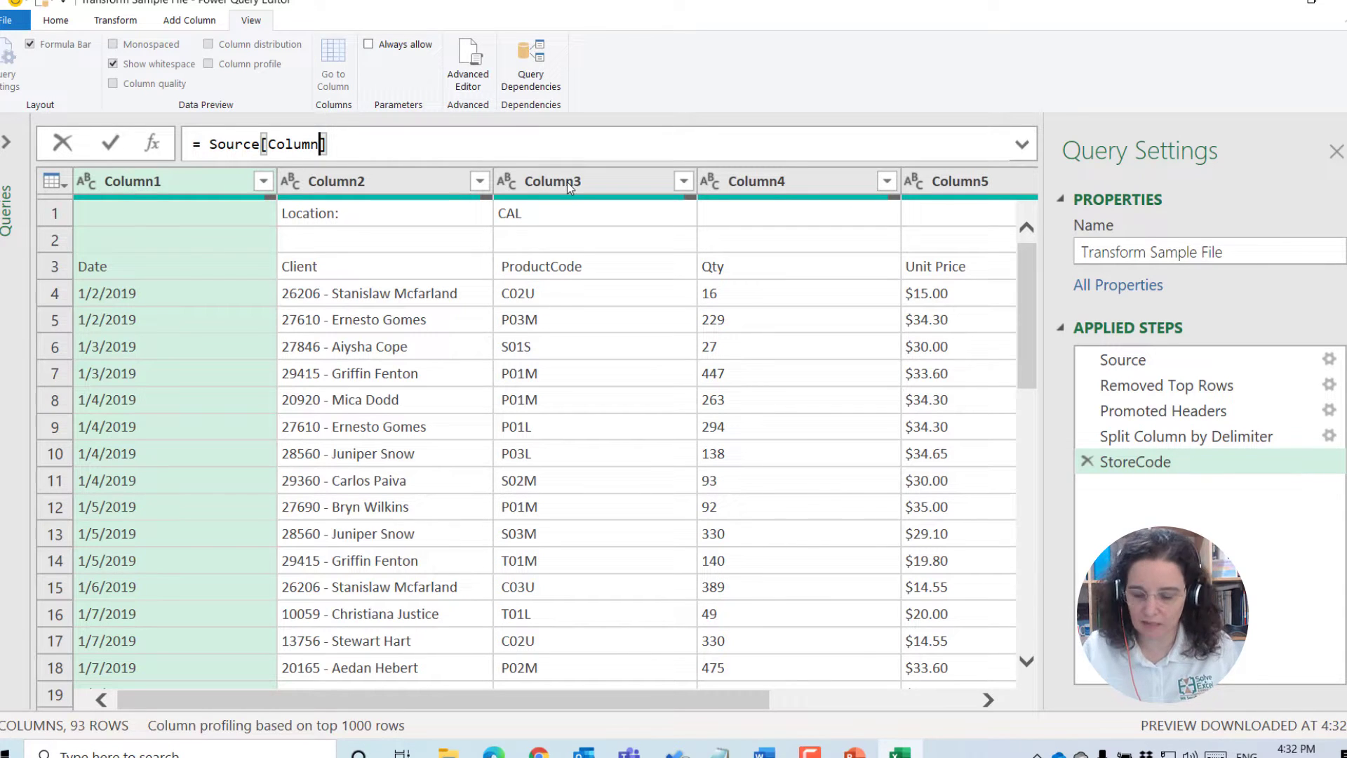
text(3)
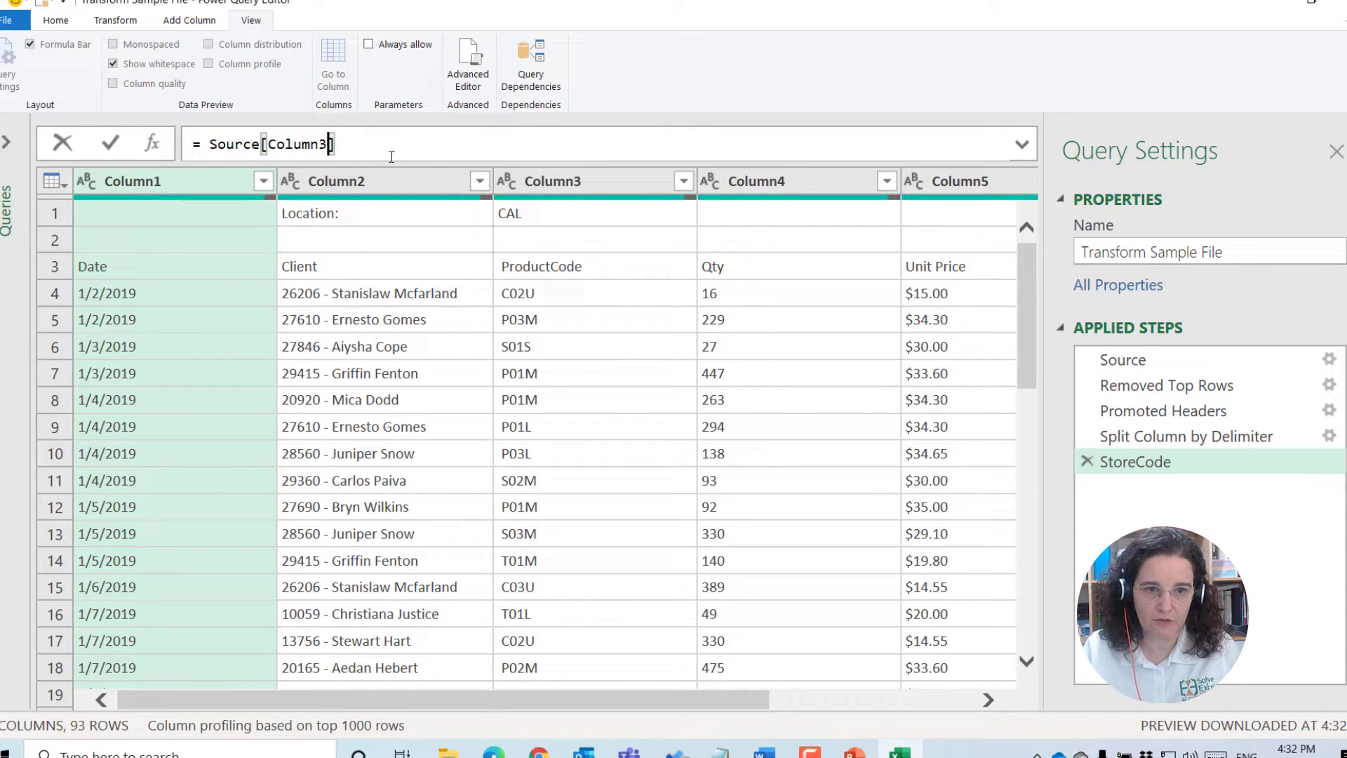
key(Return)
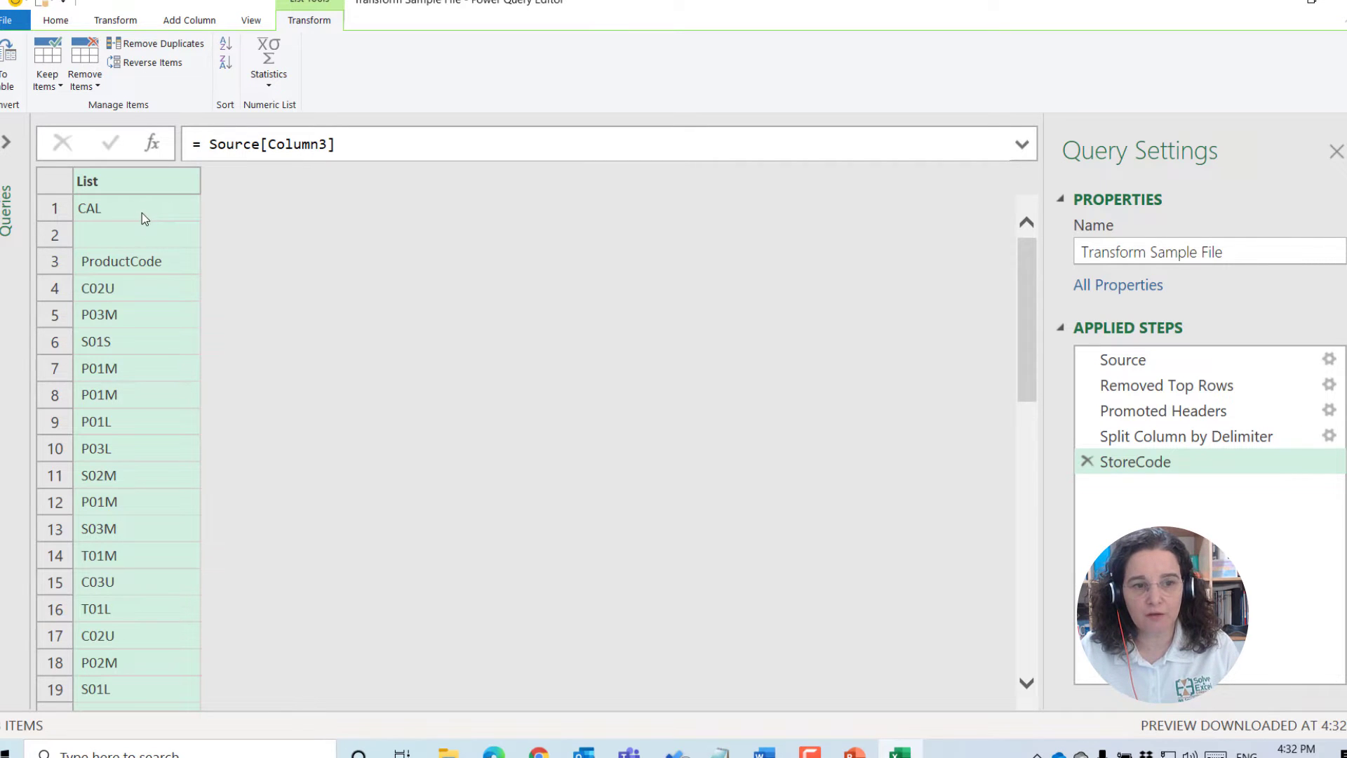
double_click(296, 144)
click(338, 145)
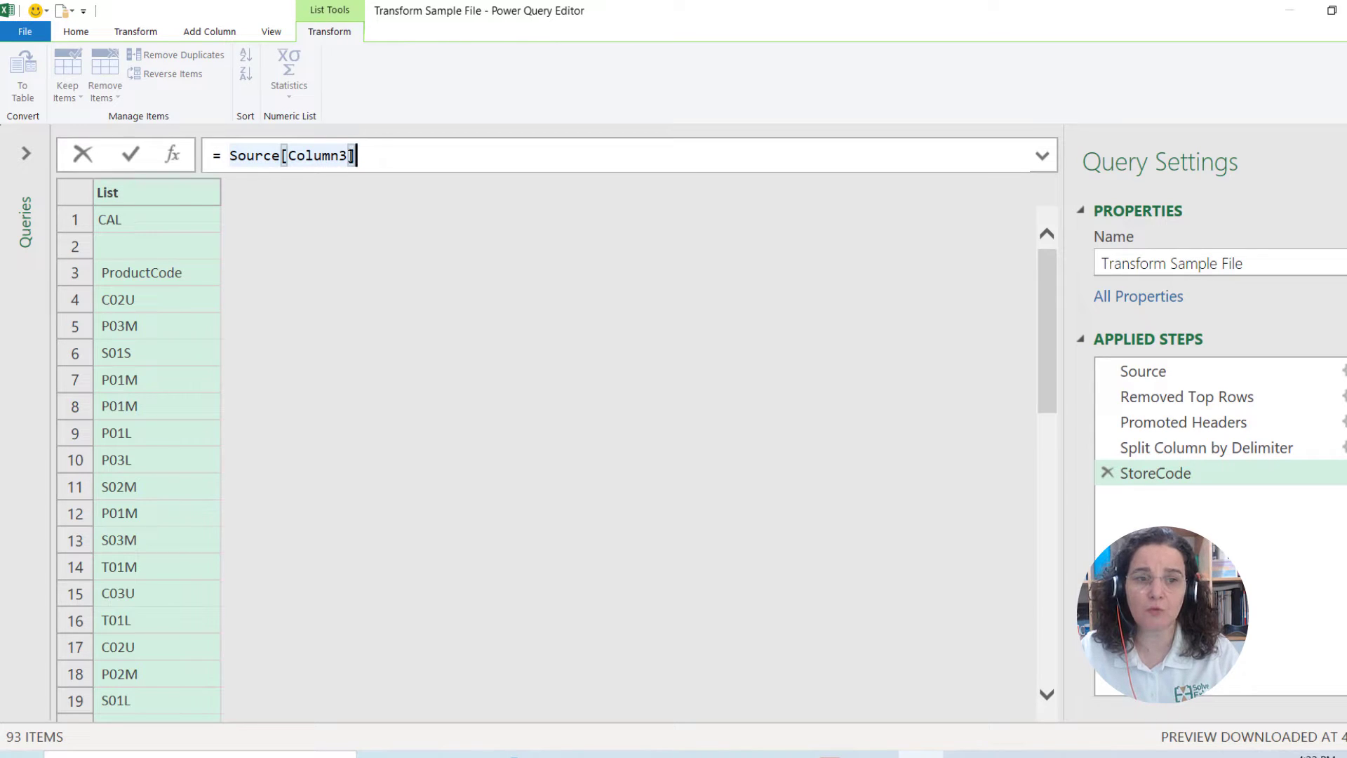
text({})
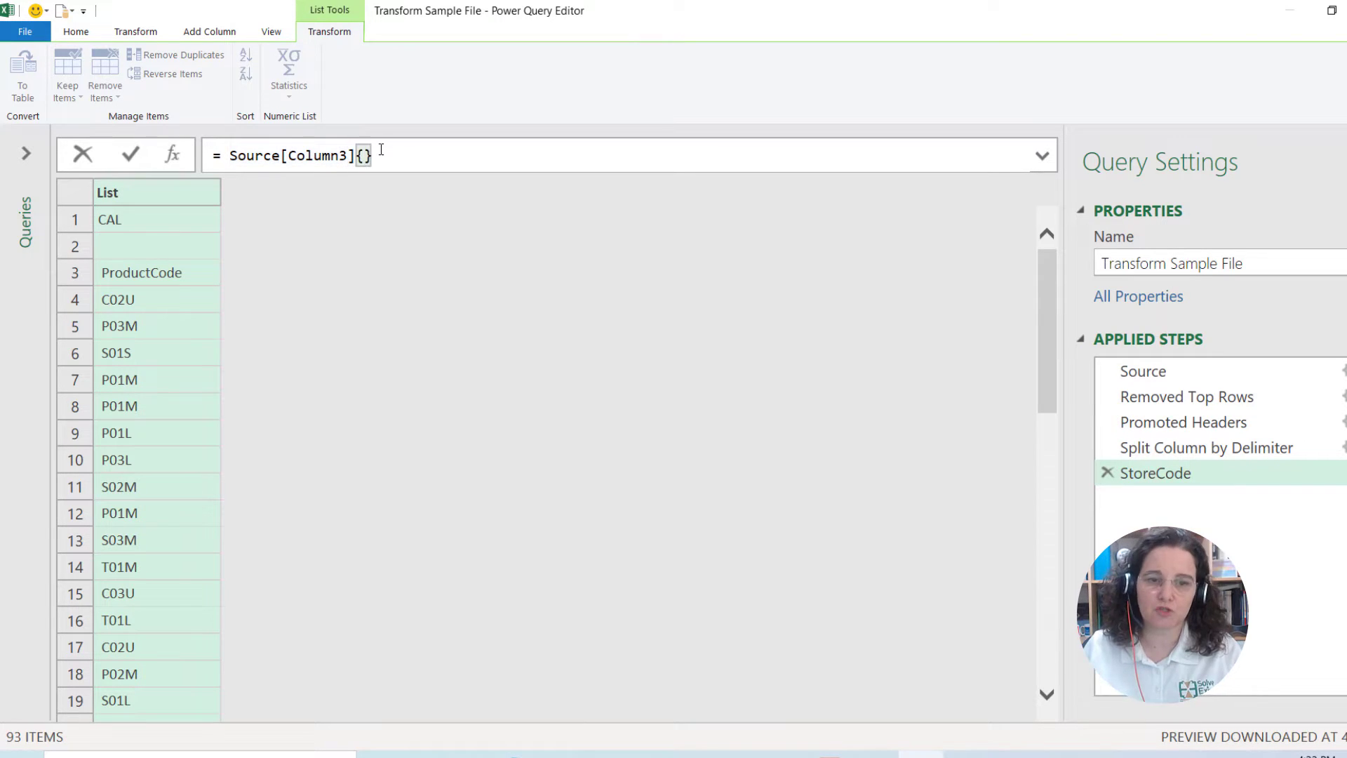
text(0)
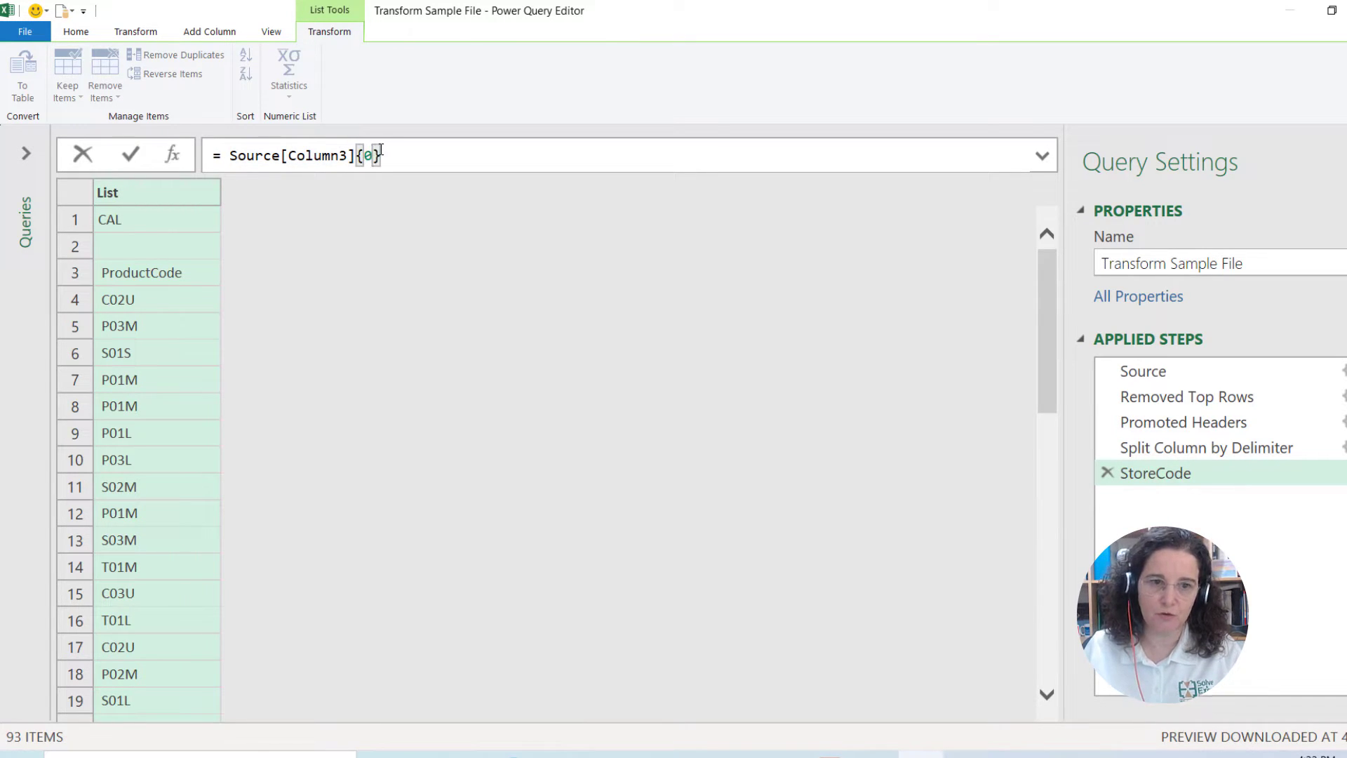
key(Return)
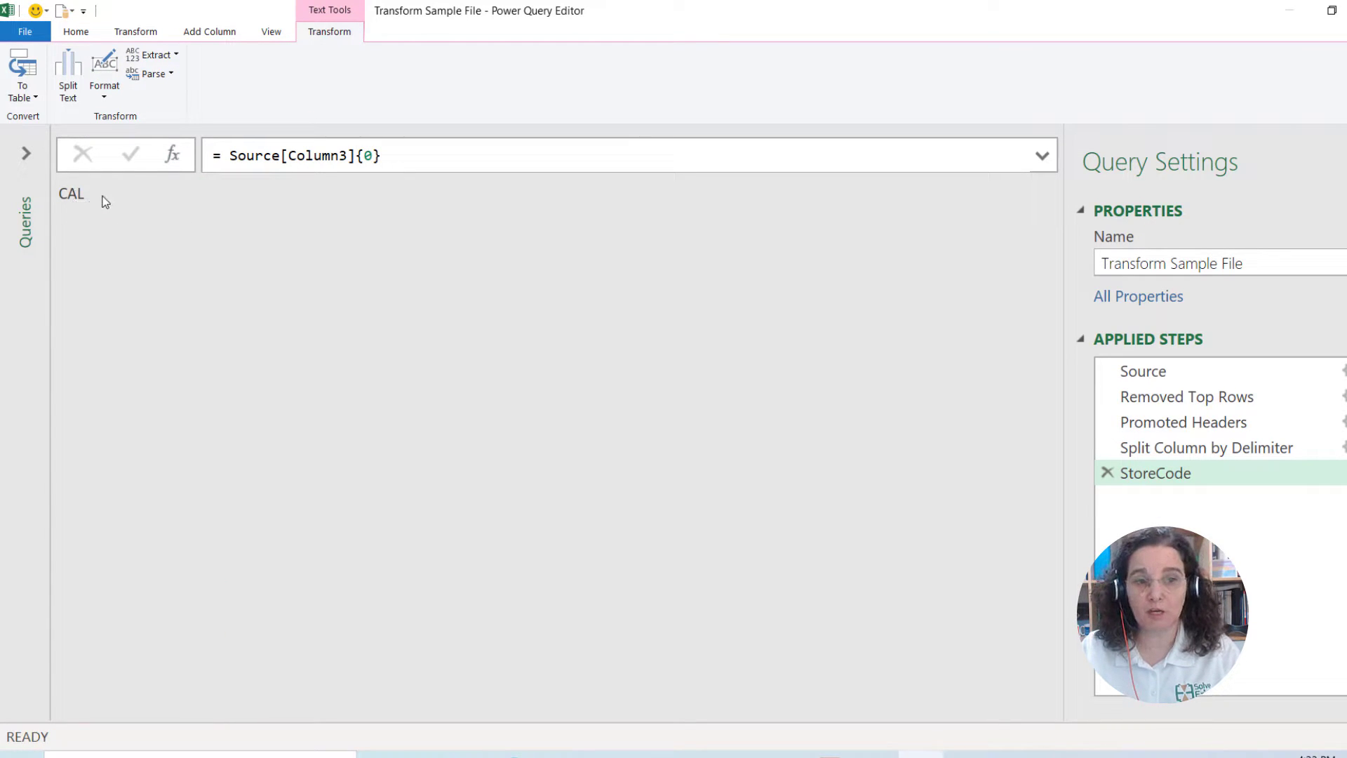
Shorten the StoreCode formula to = Source{0} and inspect the first row's Column1–Column6 fields.
drag(228, 155, 284, 155)
click(392, 158)
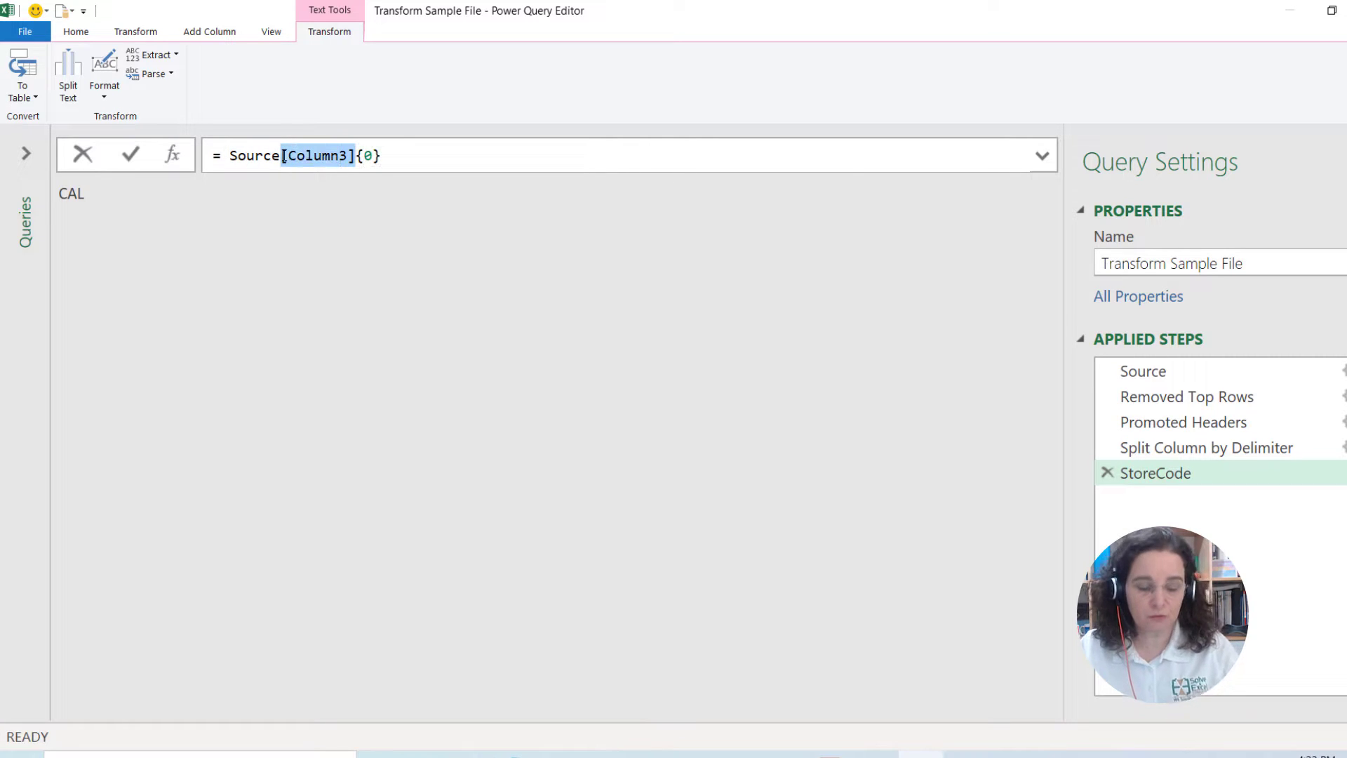
key(ctrl+x)
key(Return)
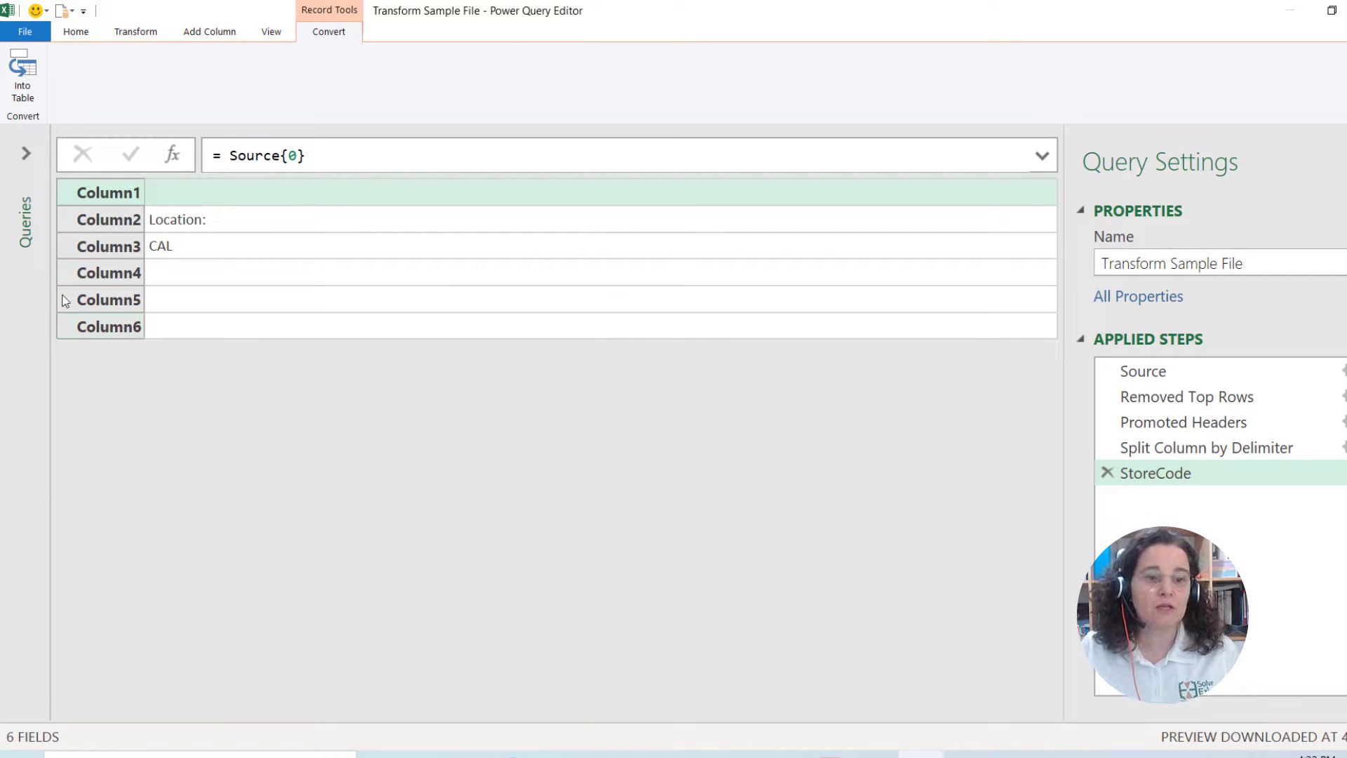
click(105, 199)
click(105, 223)
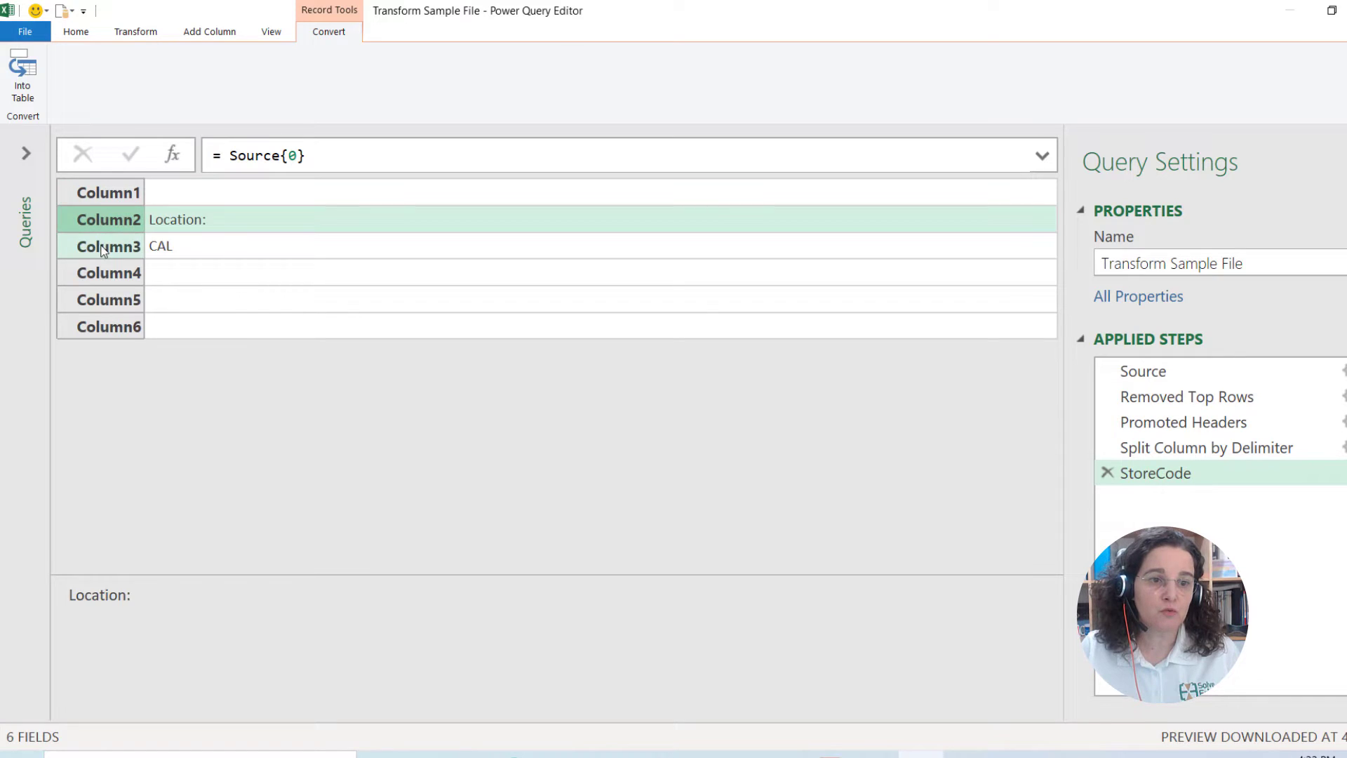
click(105, 250)
click(105, 276)
click(105, 299)
click(105, 324)
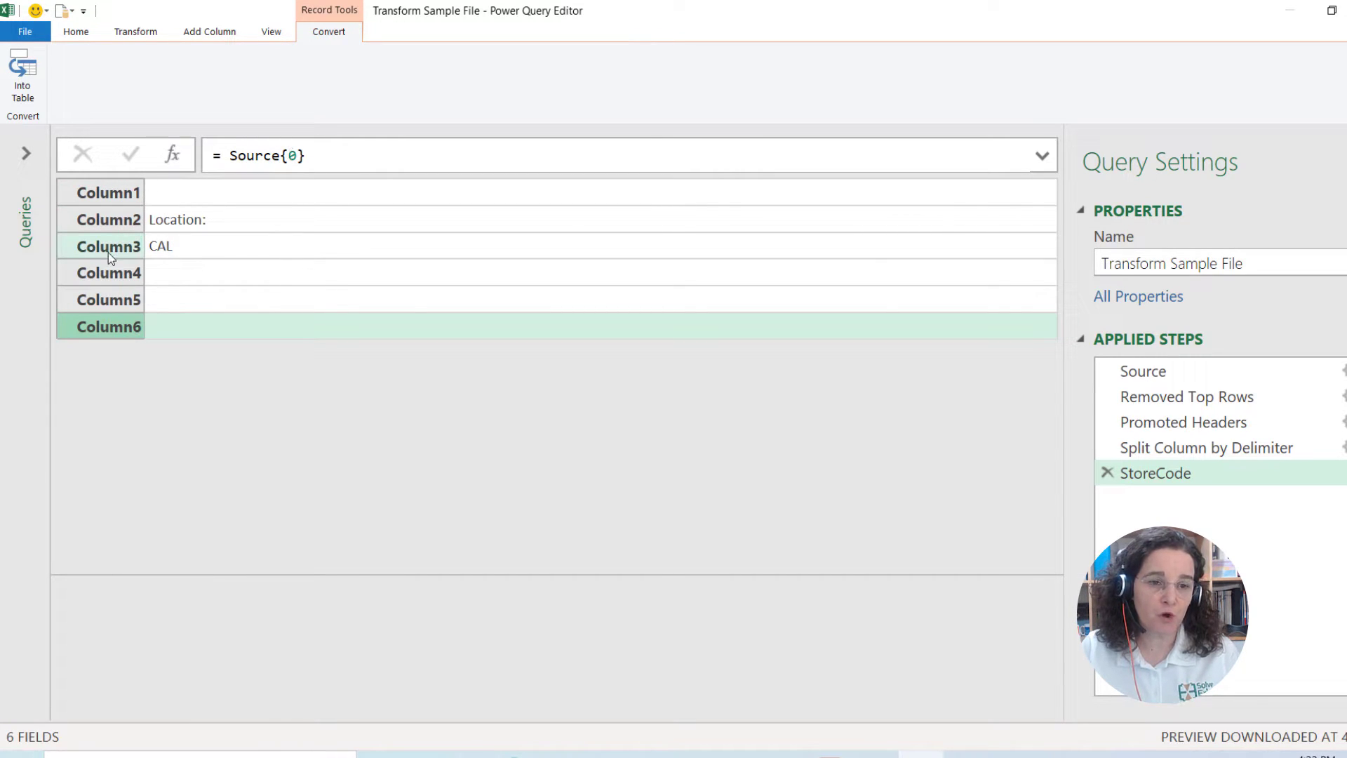
Rewrite the StoreCode formula as = Source{0}[Column3], still returning CAL.
click(324, 155)
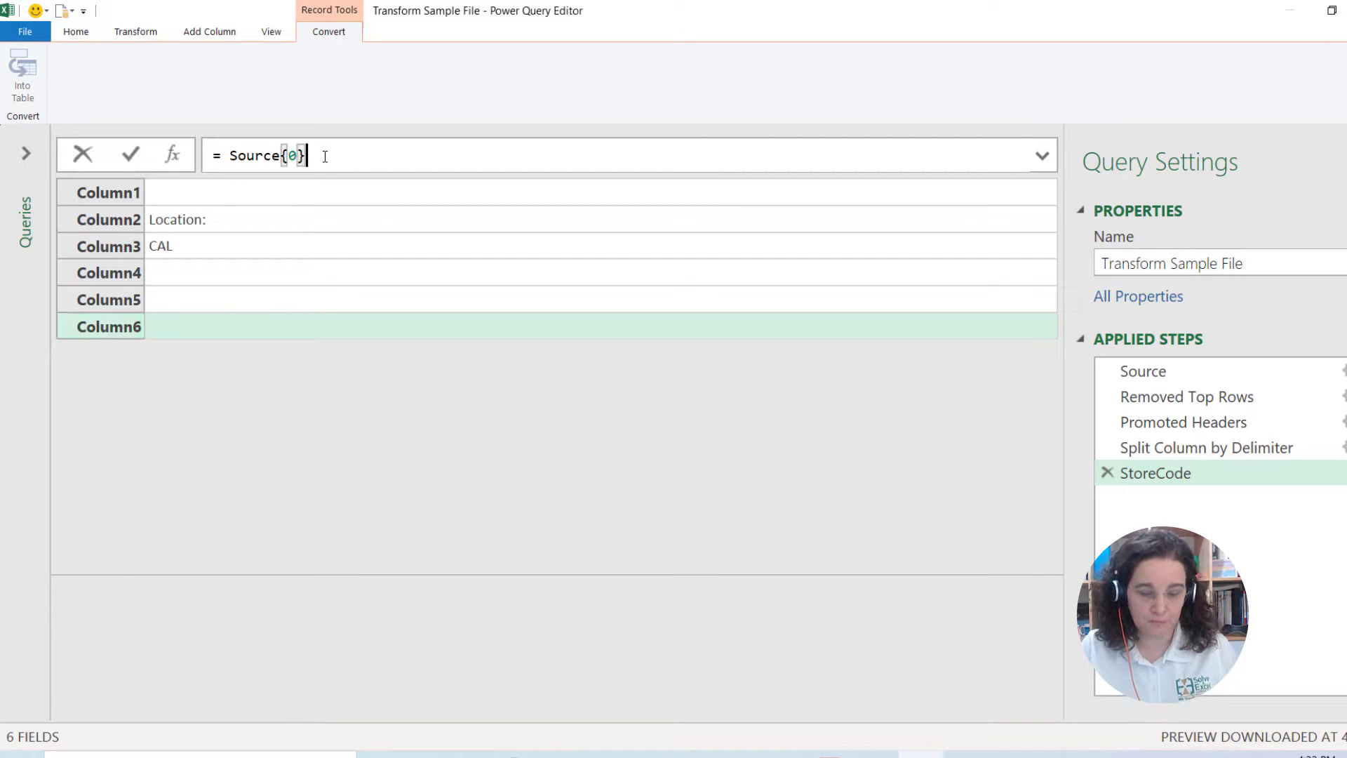
text([Column3])
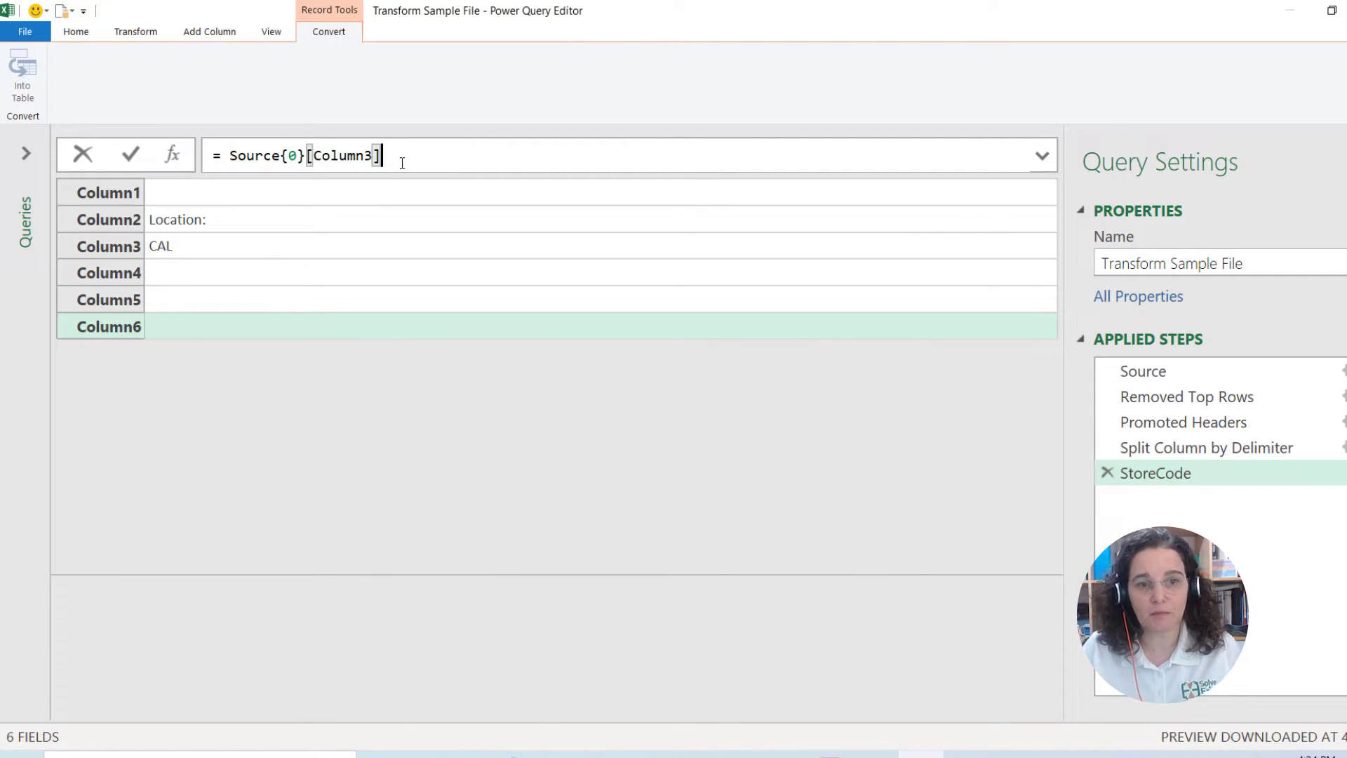
key(Return)
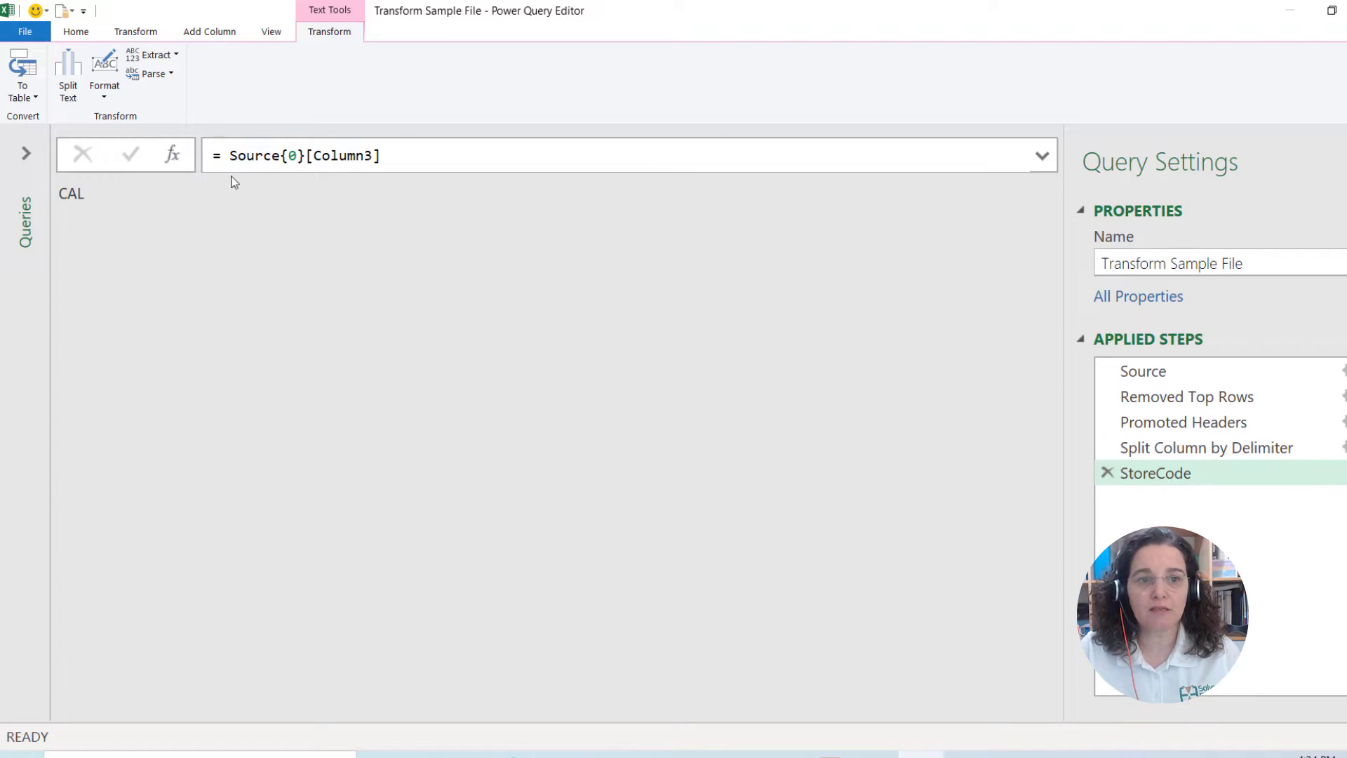
click(392, 153)
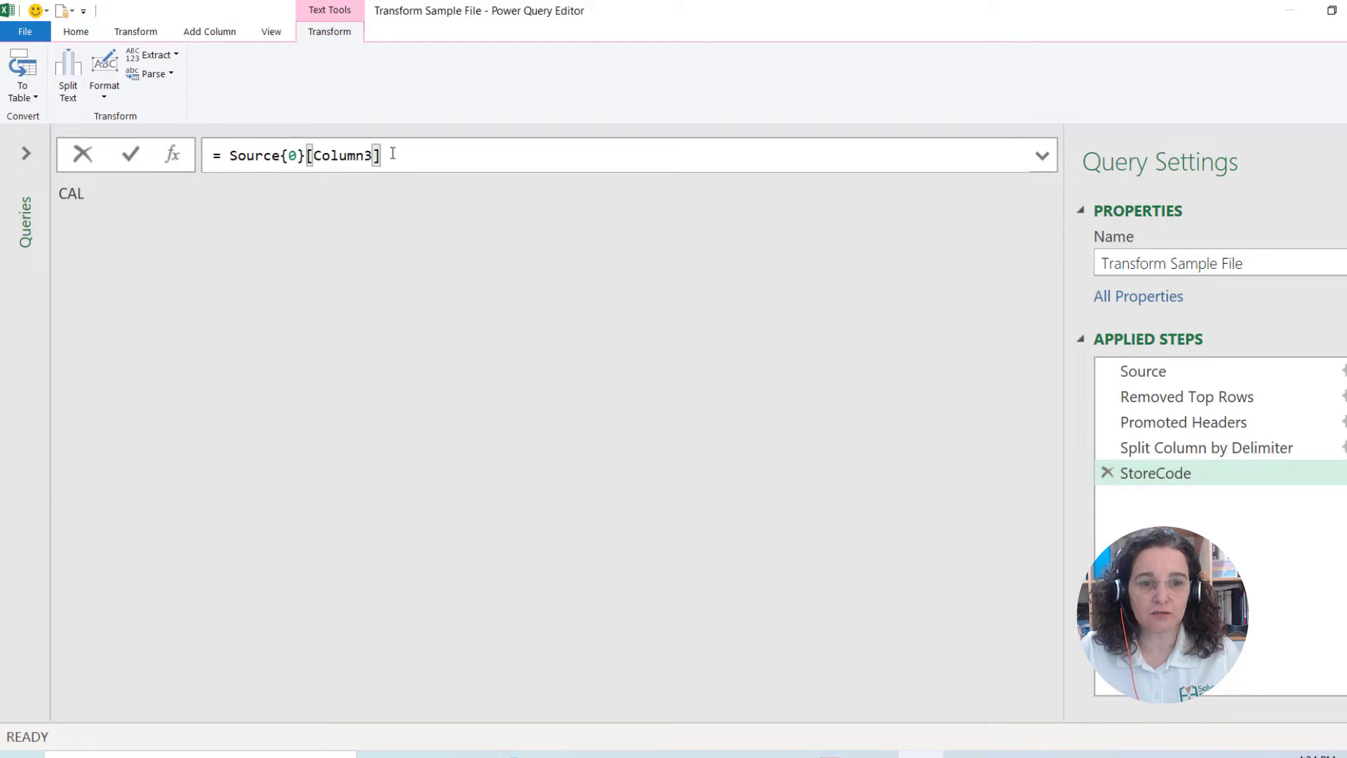
click(75, 197)
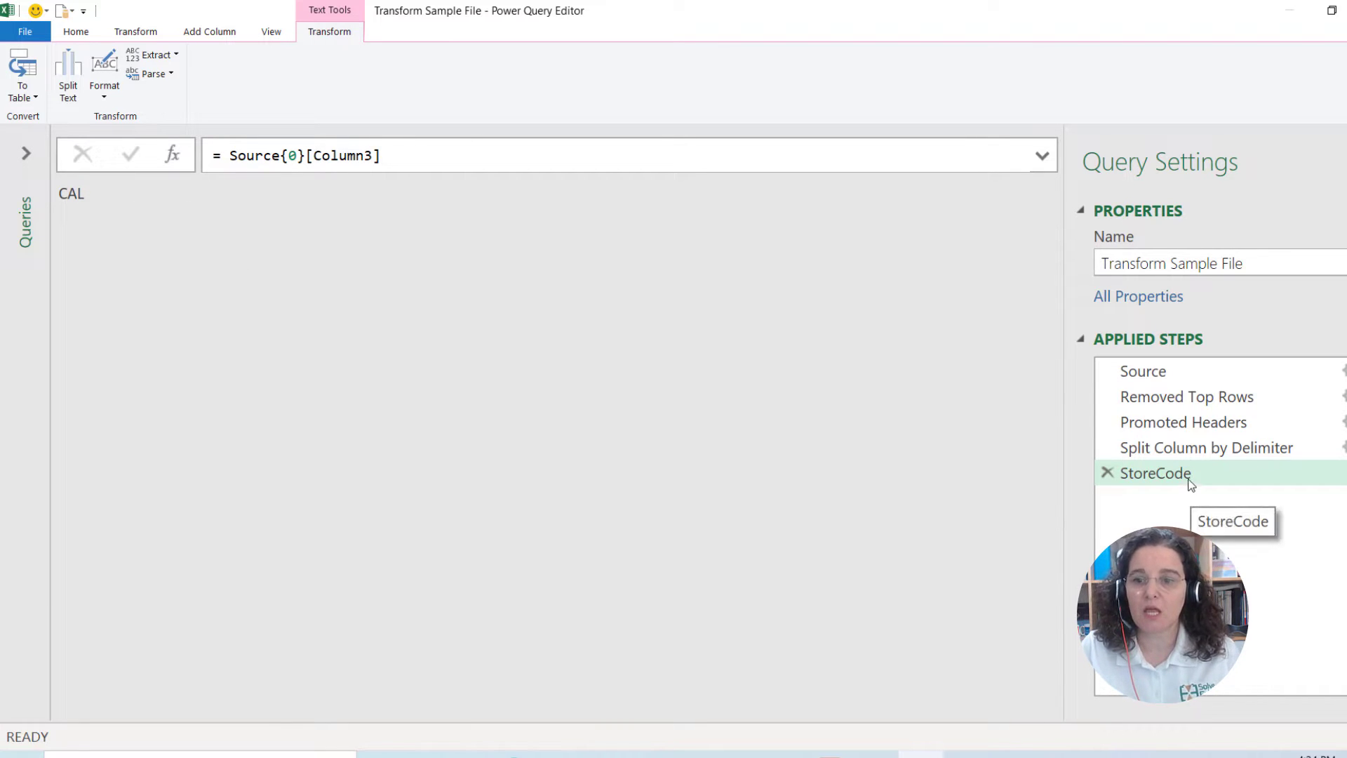
Rename the Split Column by Delimiter step to Base and add a Custom1 step after StoreCode.
click(1192, 449)
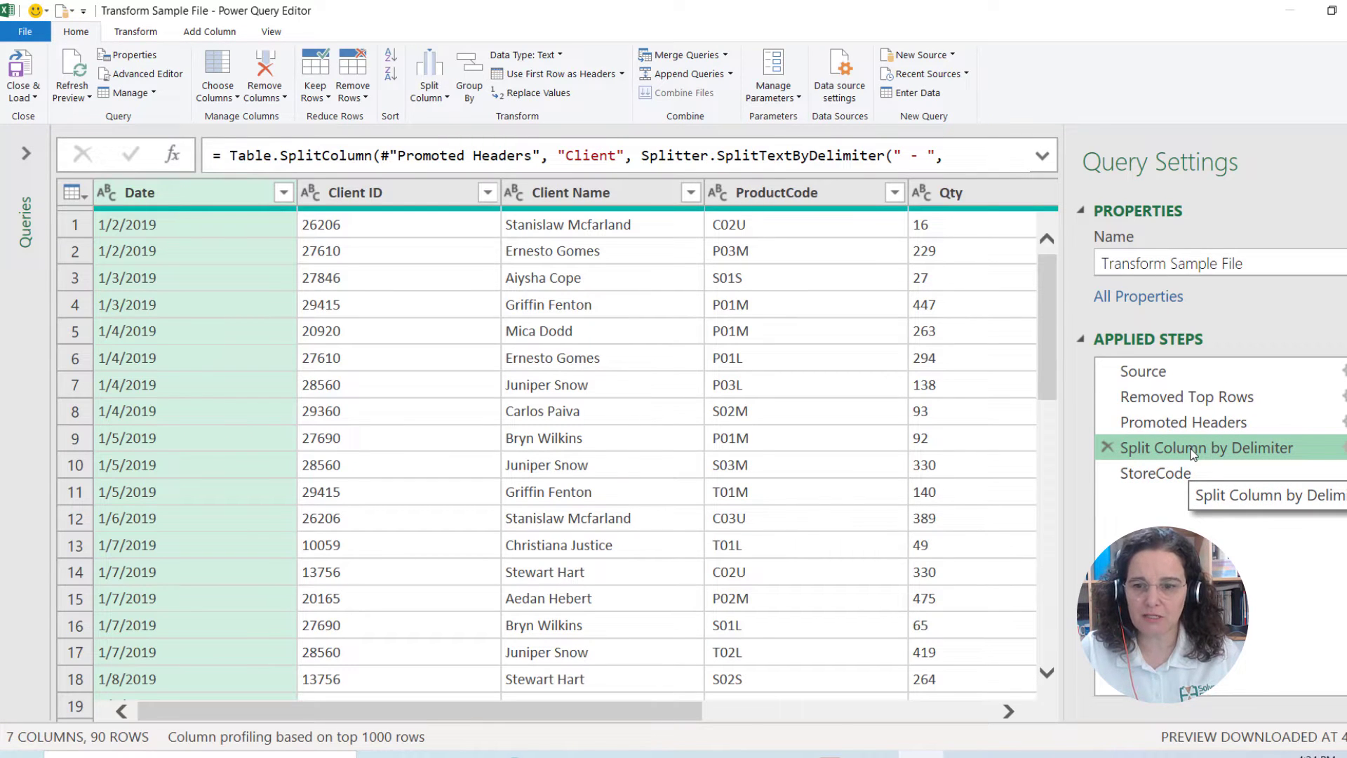
right_click(1192, 453)
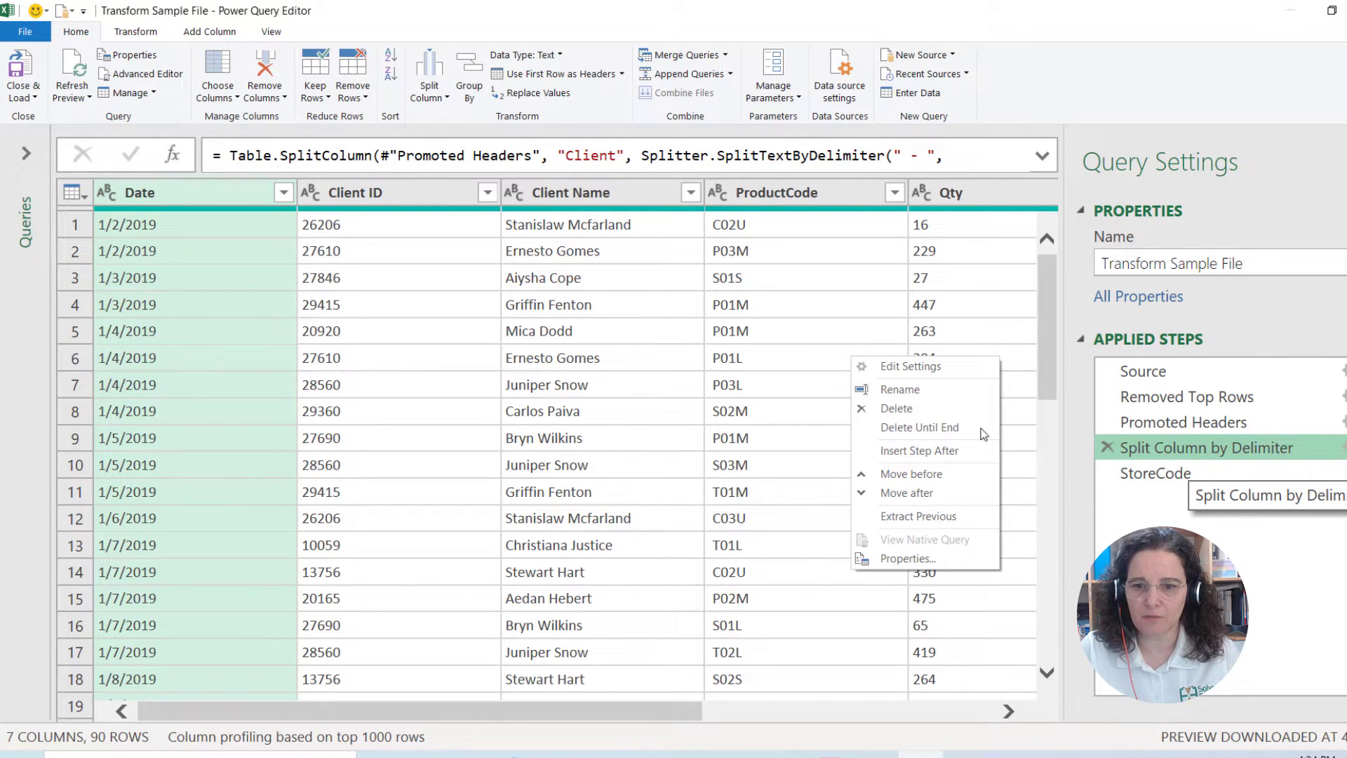
click(919, 393)
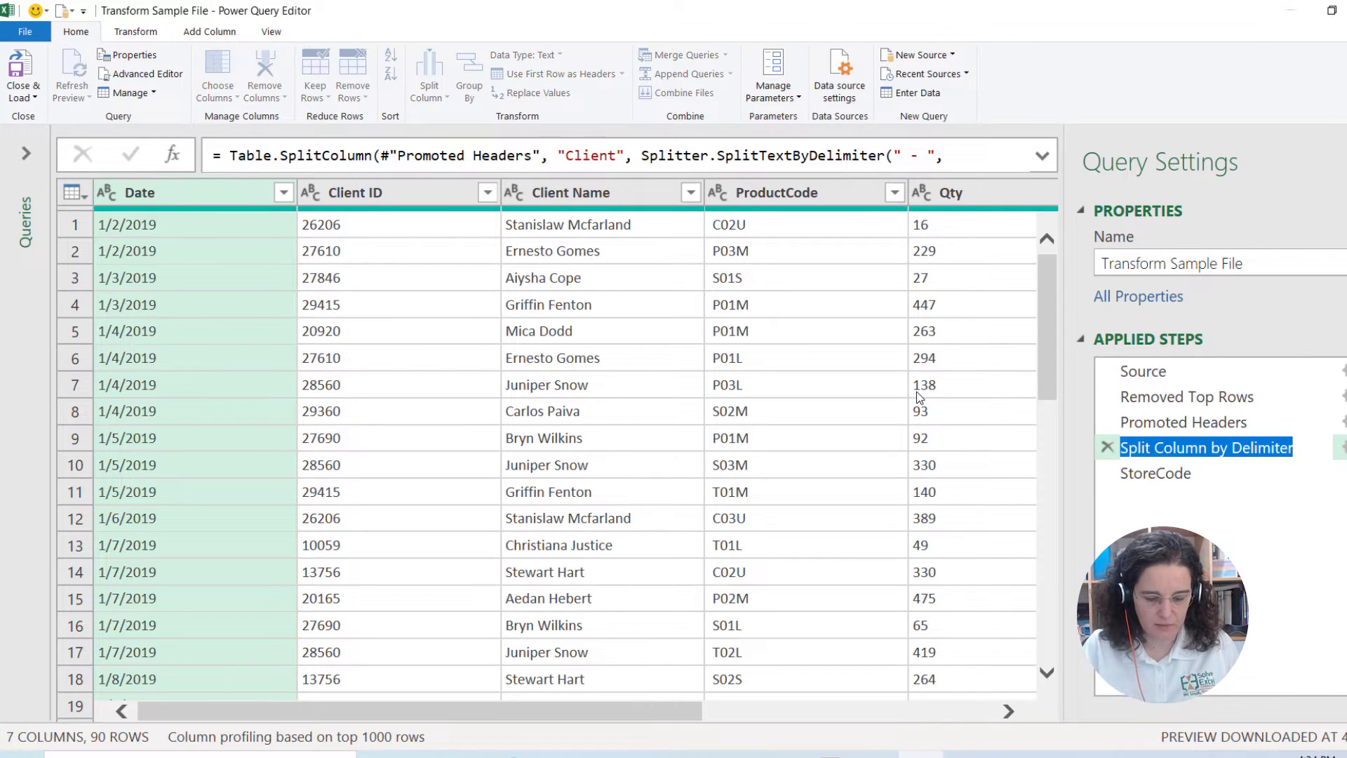
text(Base)
key(Return)
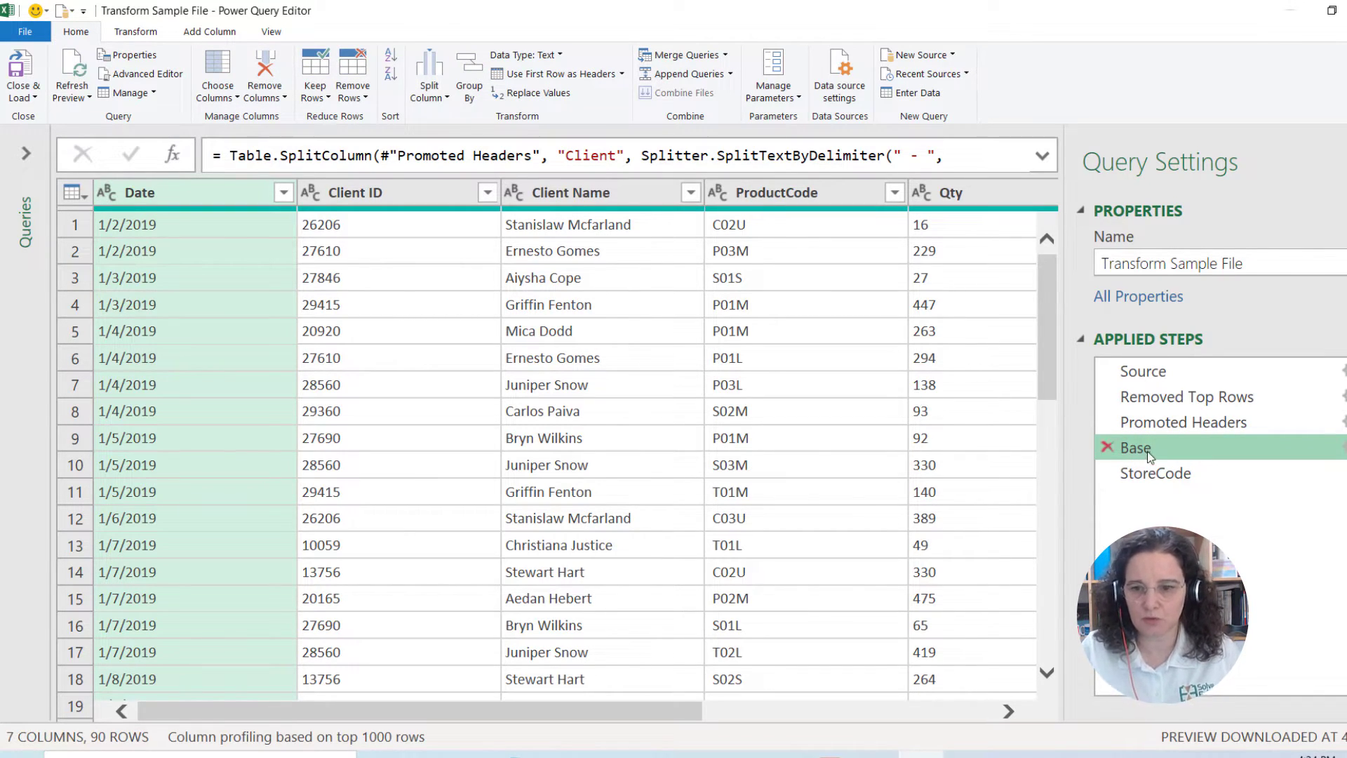
click(1170, 477)
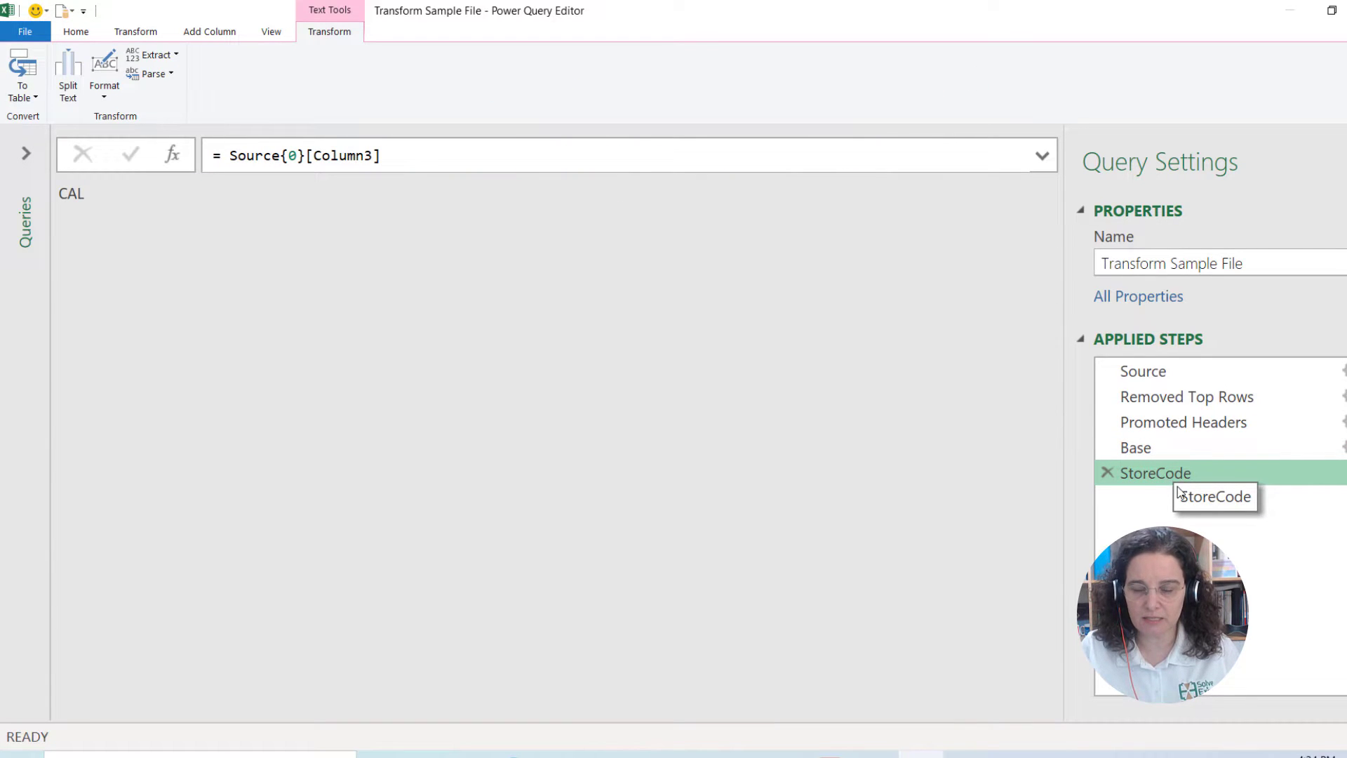
click(173, 154)
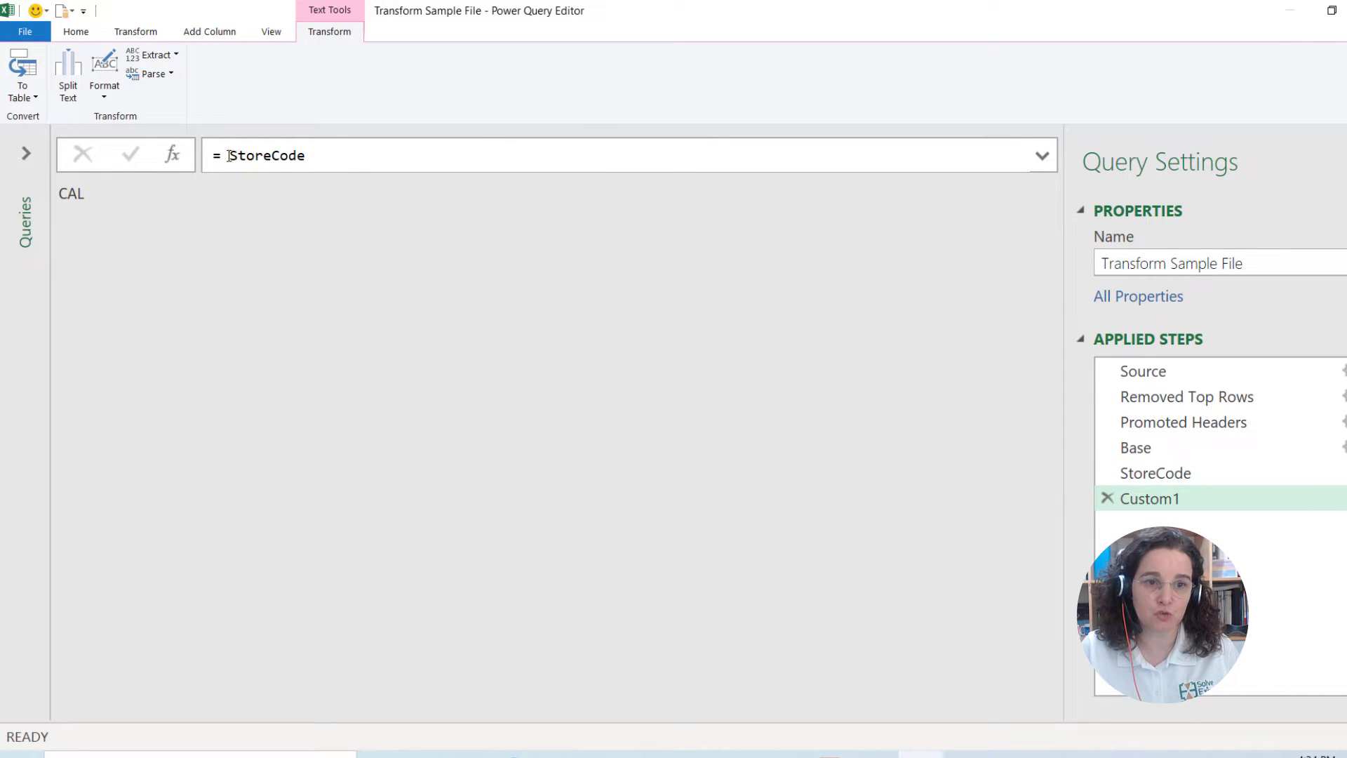
Change the Custom1 formula to = Base and compare its preview against the Base step.
drag(229, 156, 377, 167)
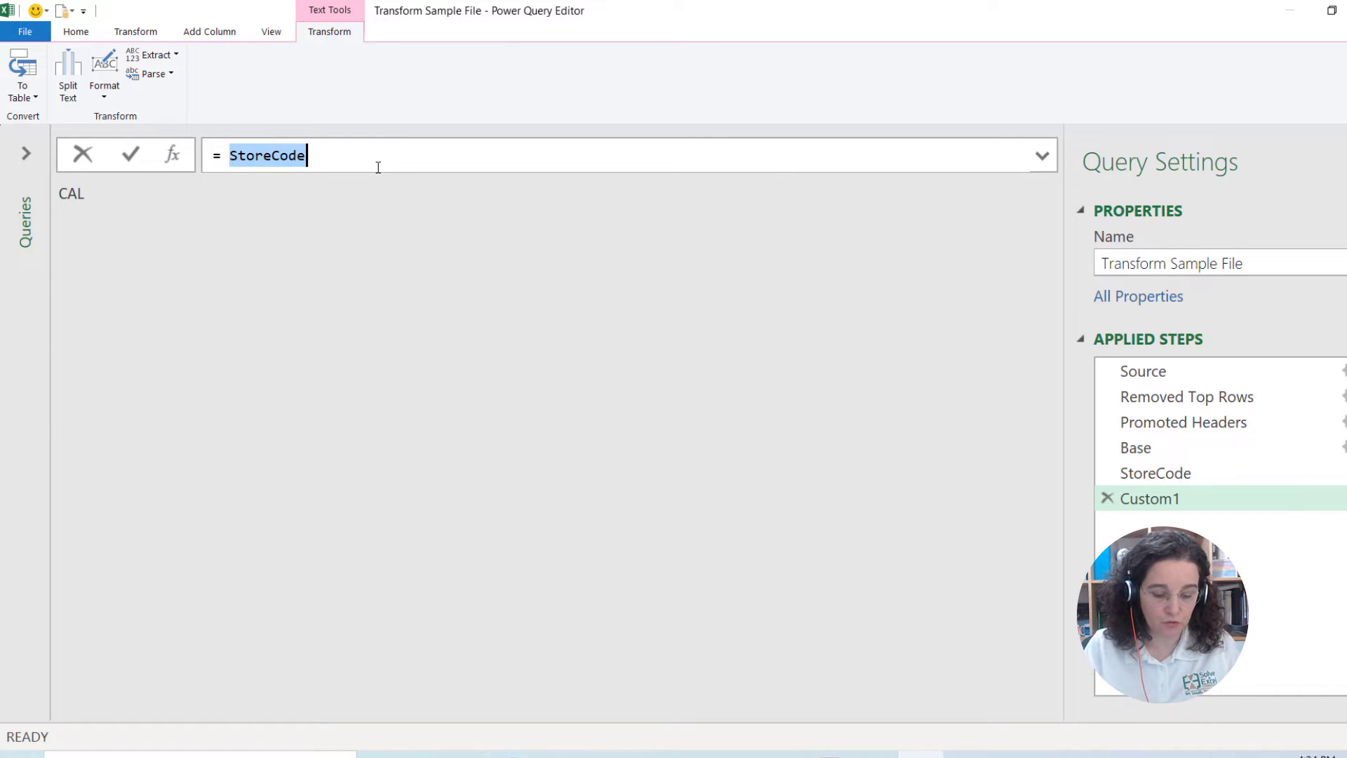
text(Base)
key(Escape)
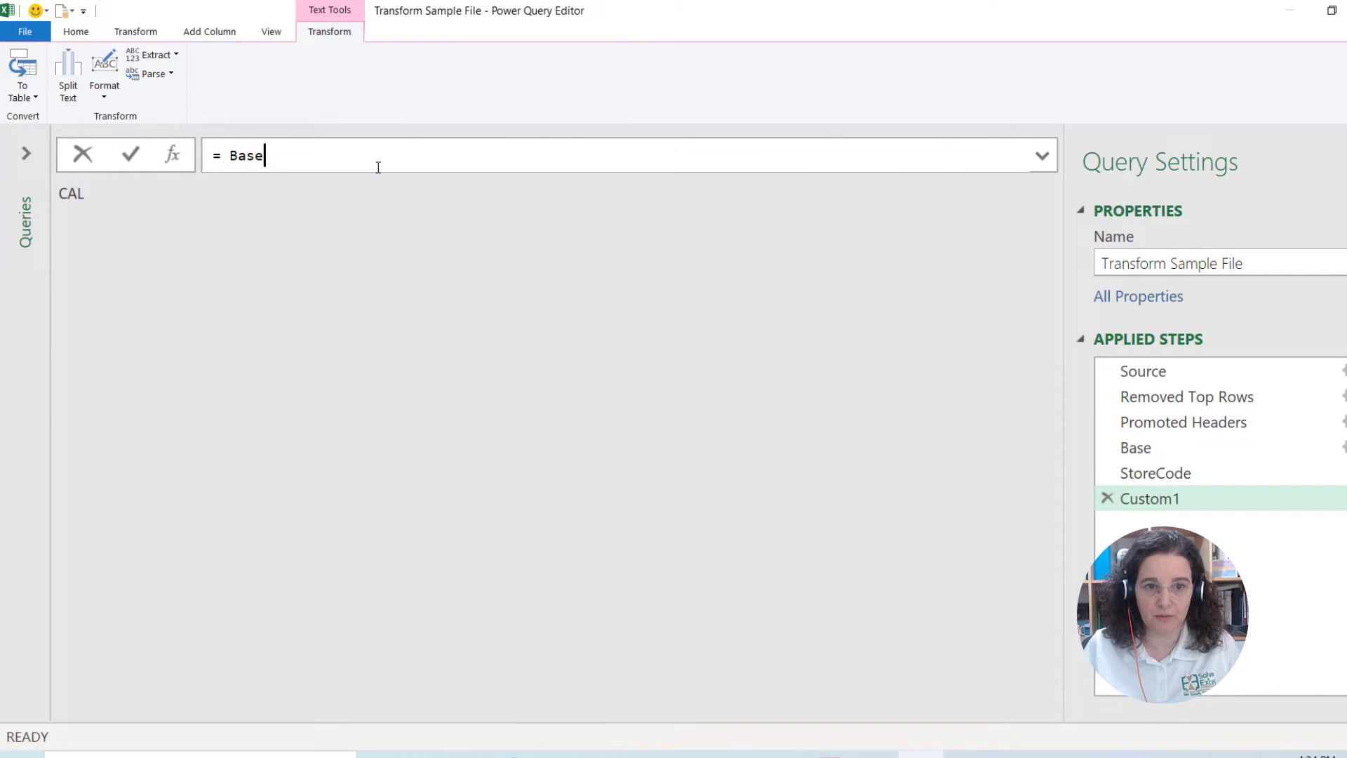
key(Return)
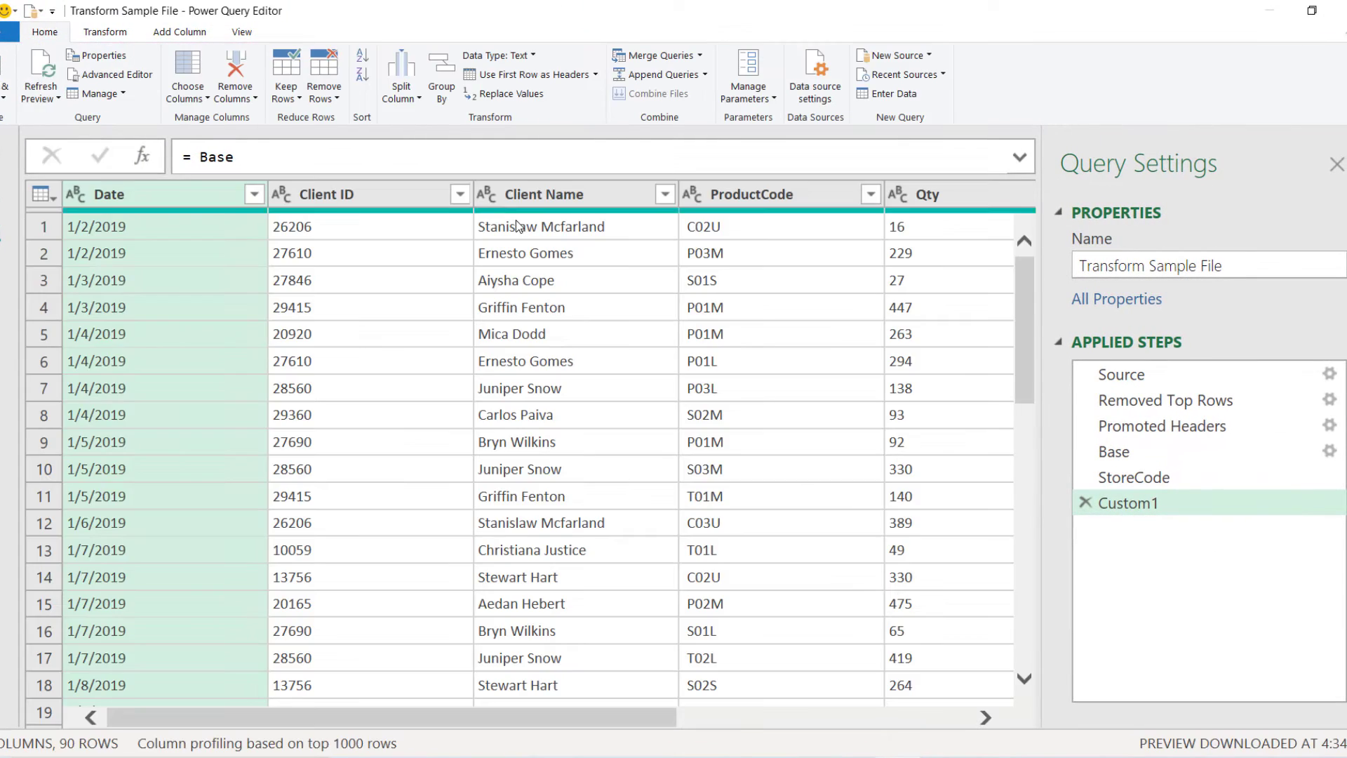
click(1122, 451)
click(1144, 506)
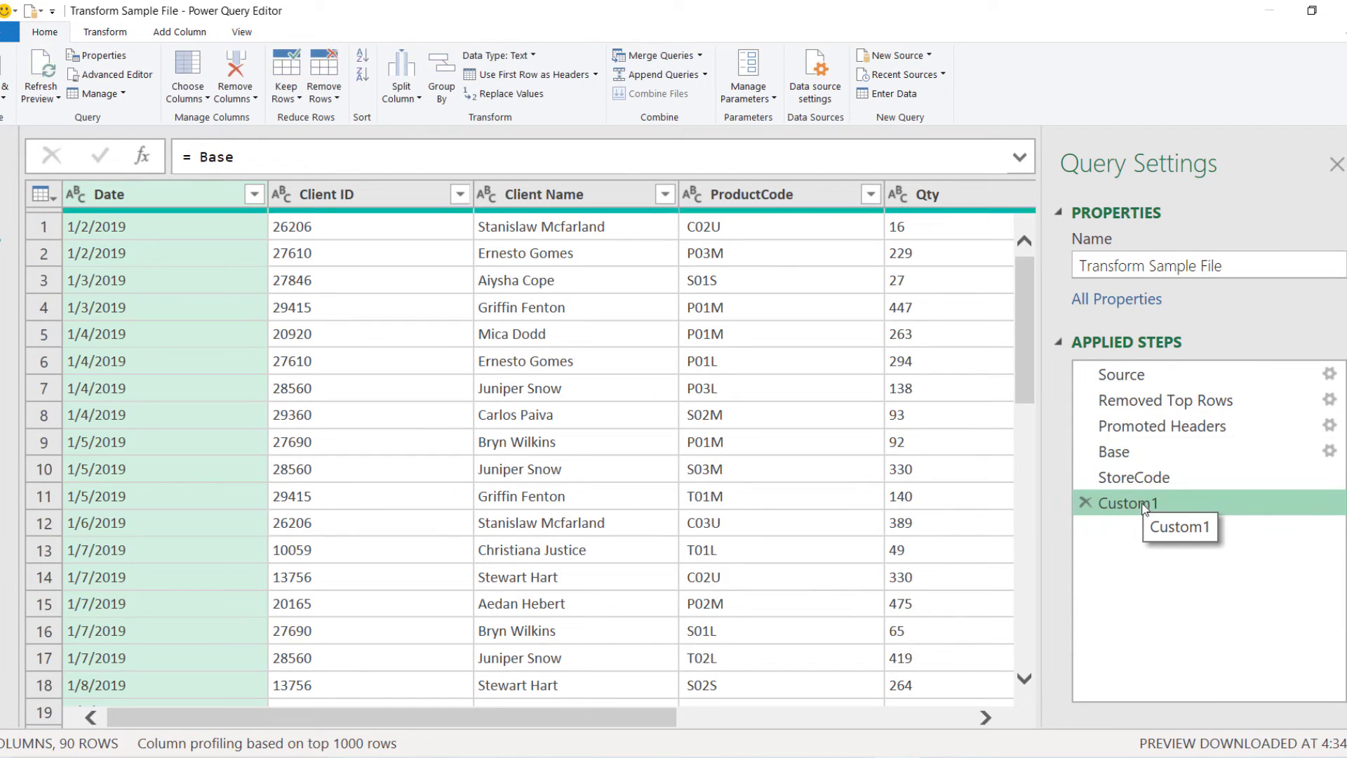
click(1136, 451)
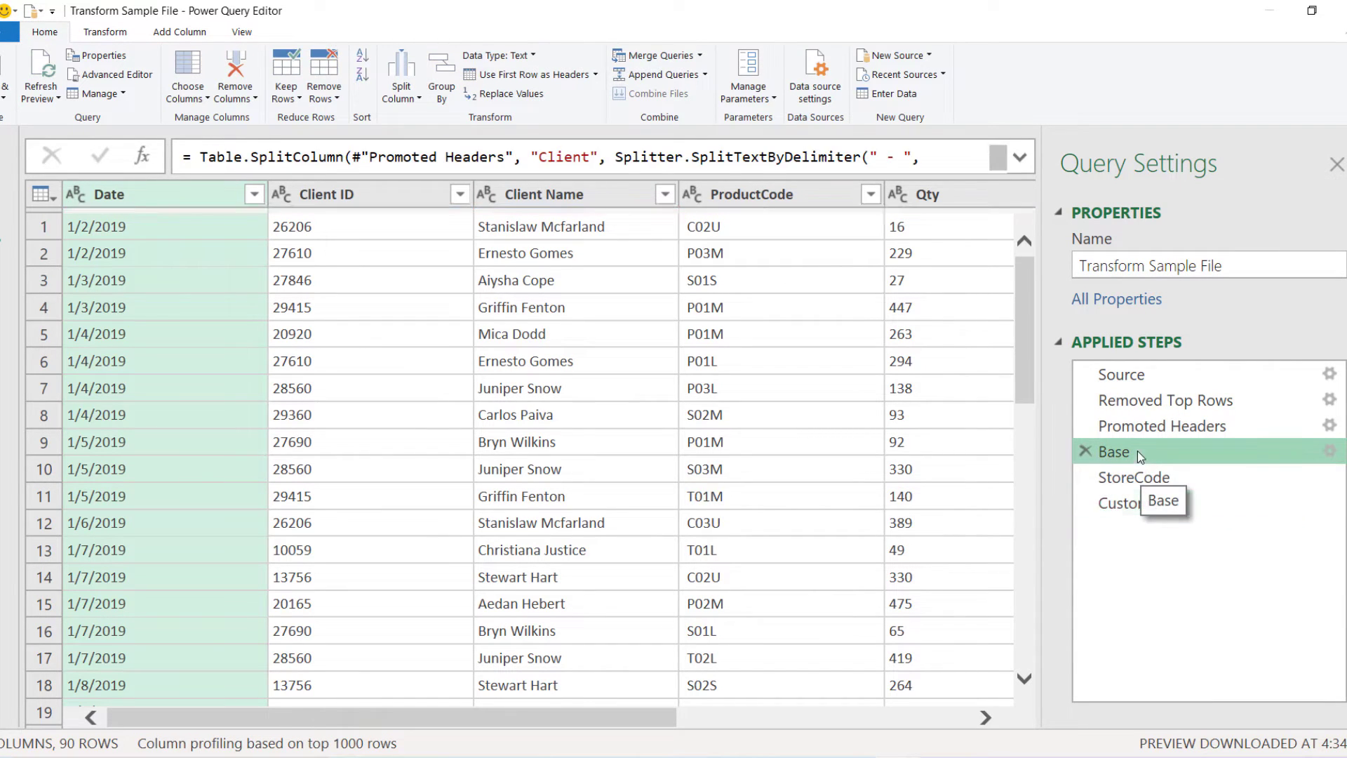
click(1134, 503)
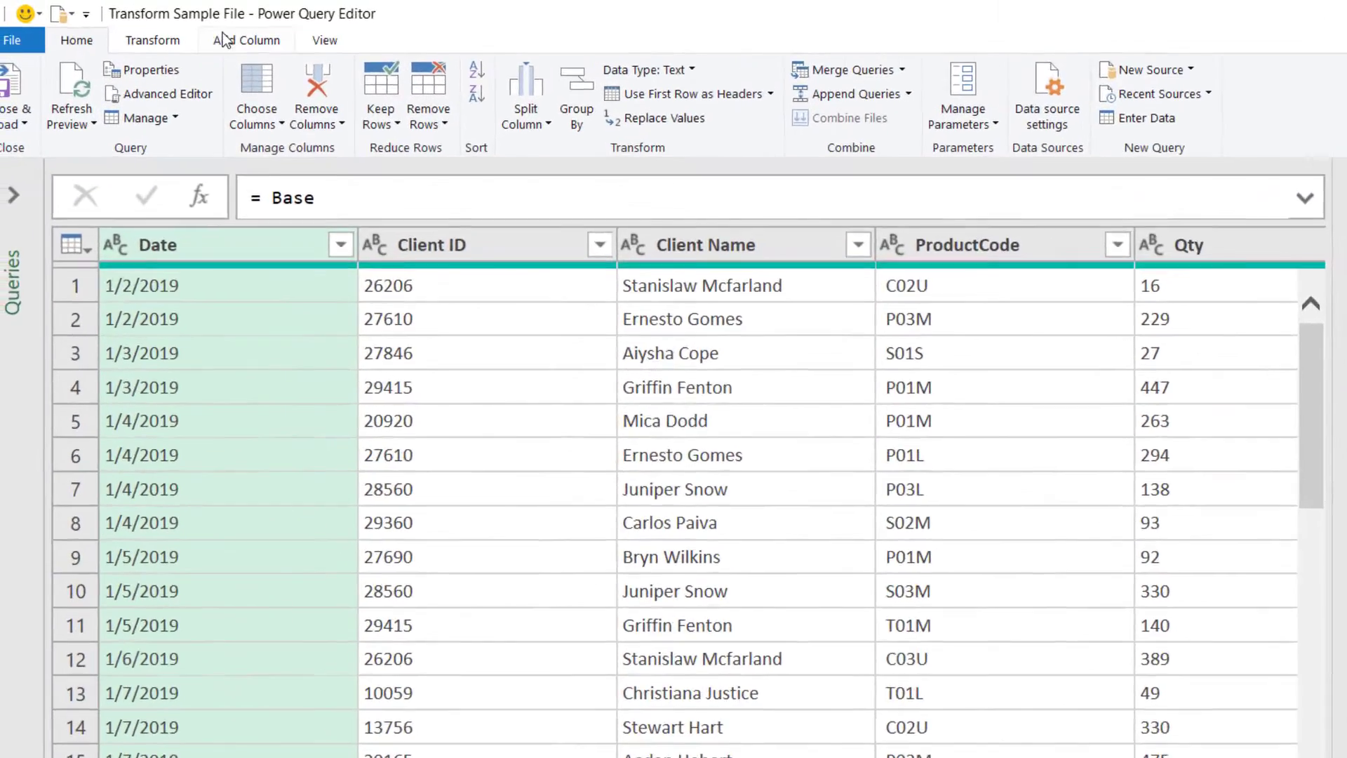
Add a custom column named Store ID with formula StoreCode, filling every row with CAL.
click(170, 33)
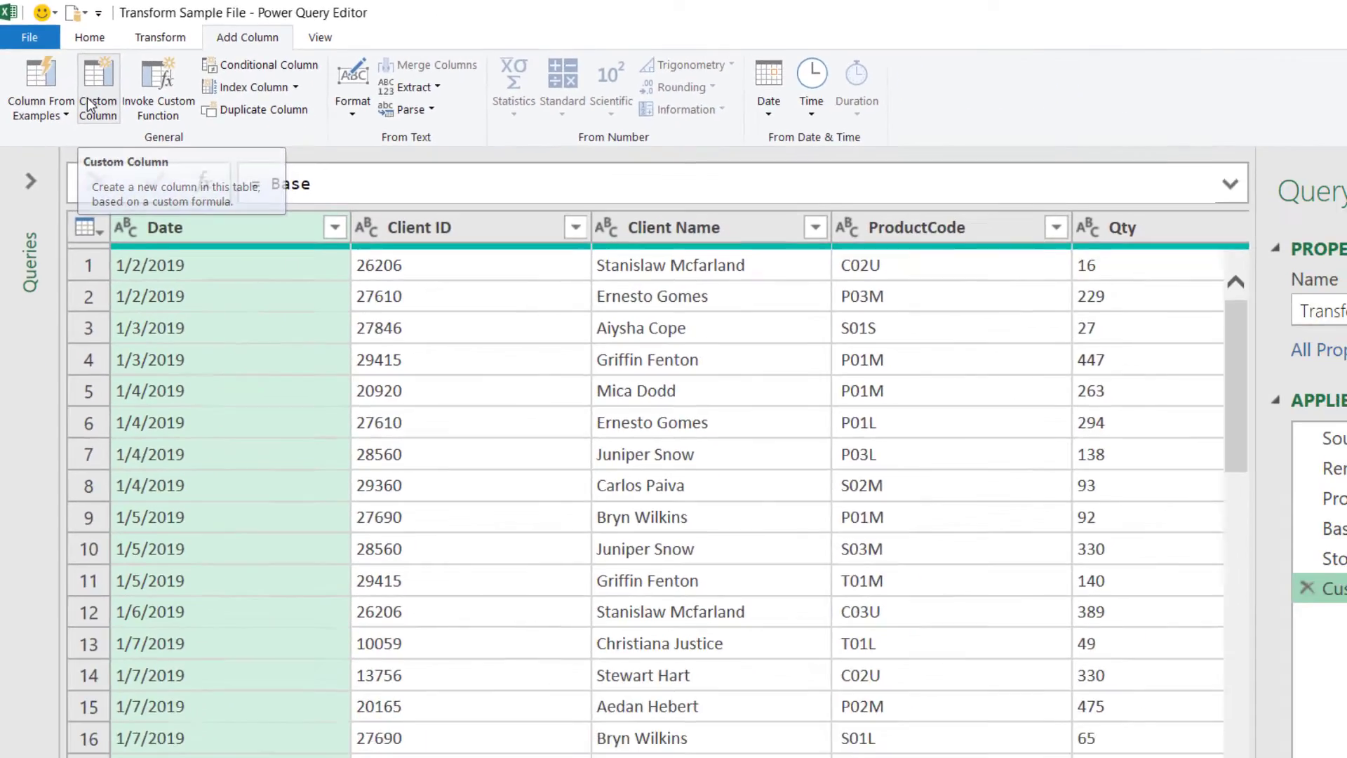
click(130, 151)
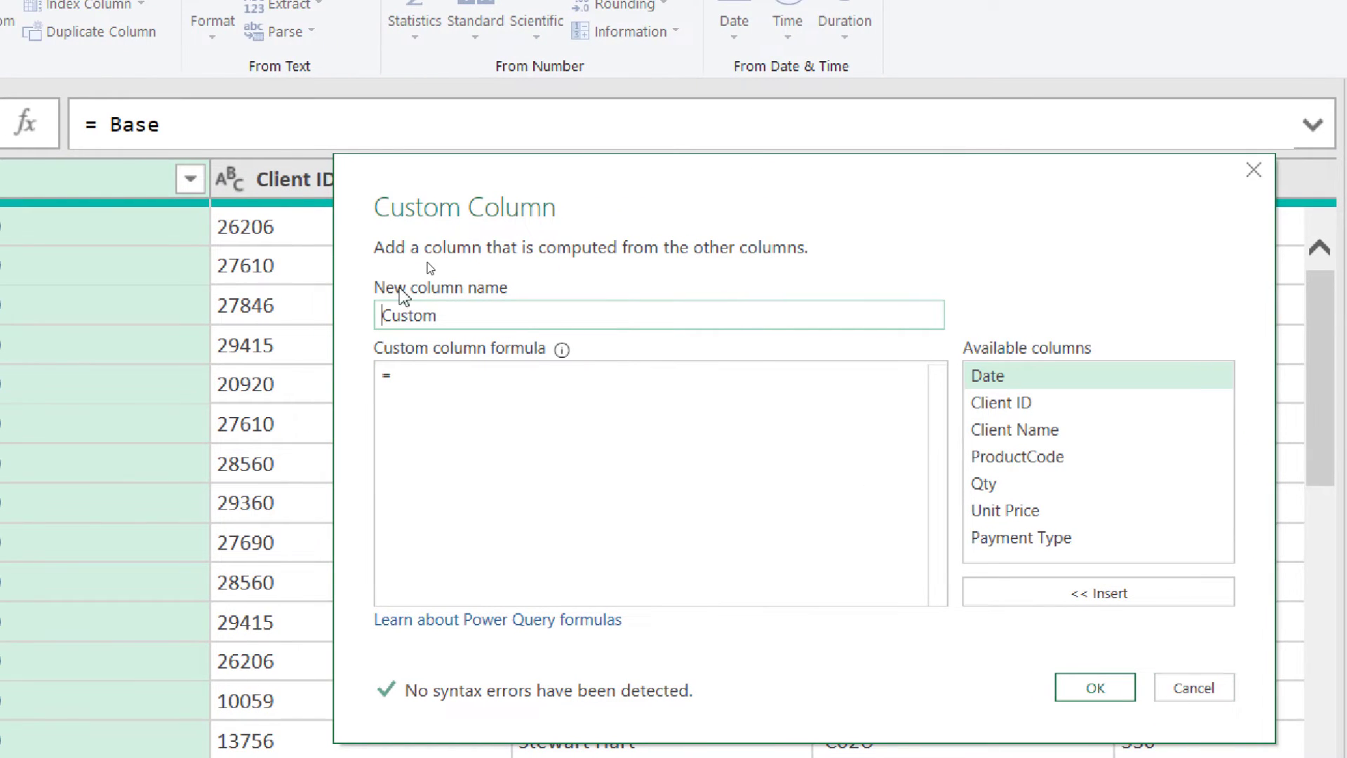
click(441, 318)
drag(459, 318, 361, 281)
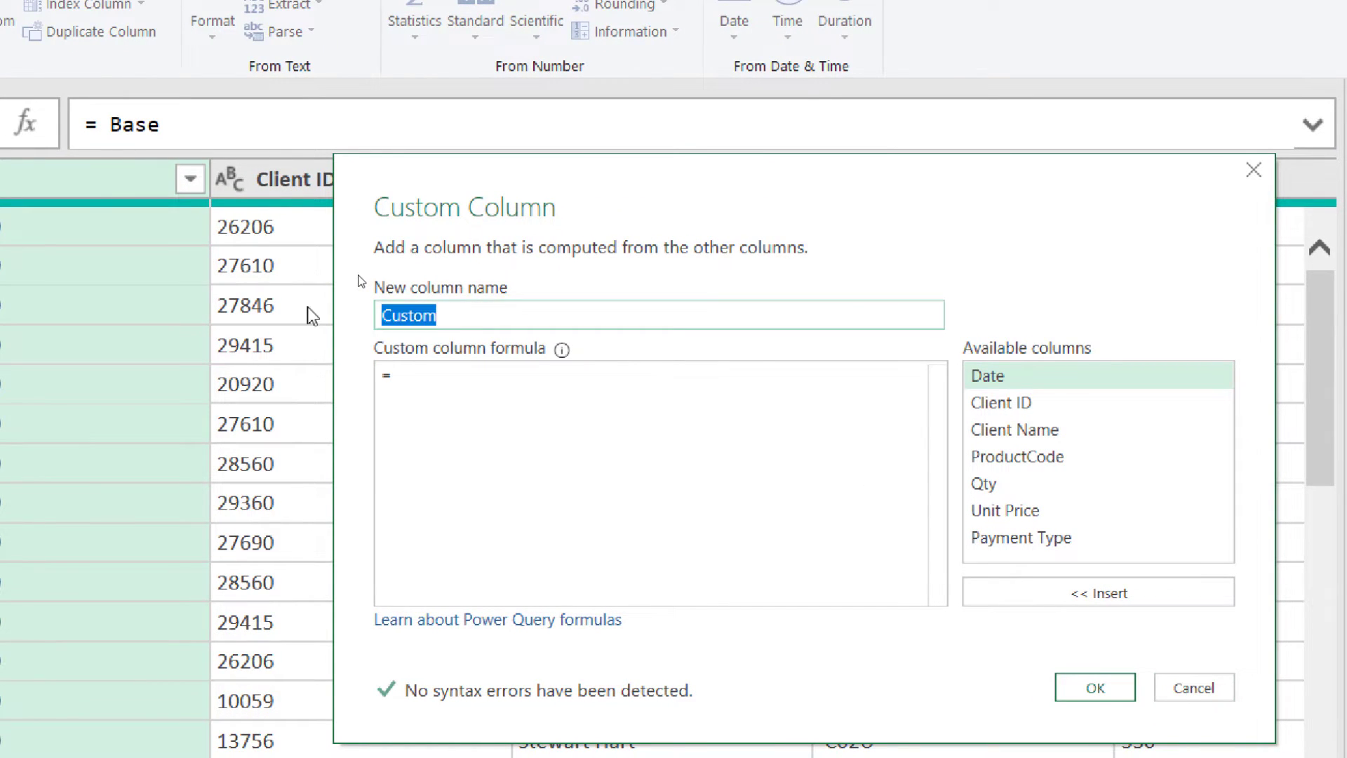
text(Store ID)
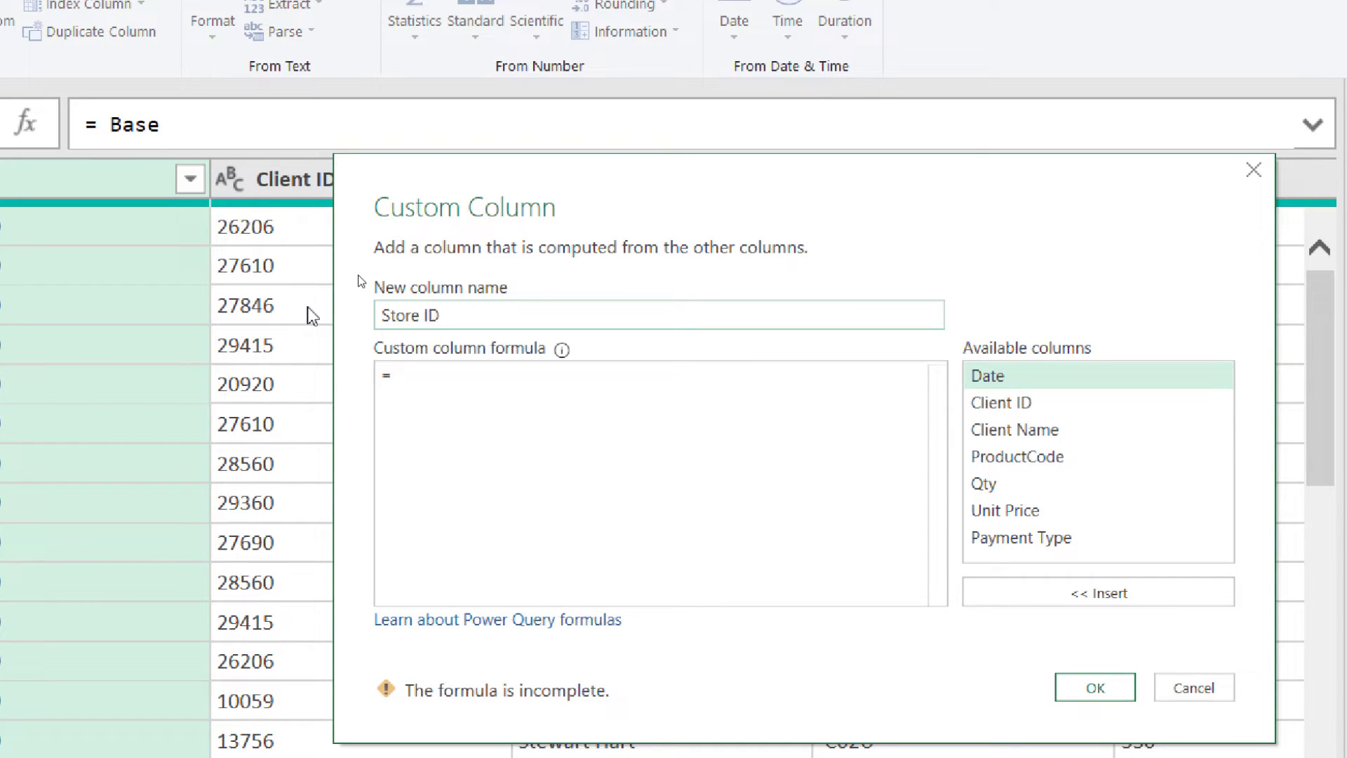
click(444, 371)
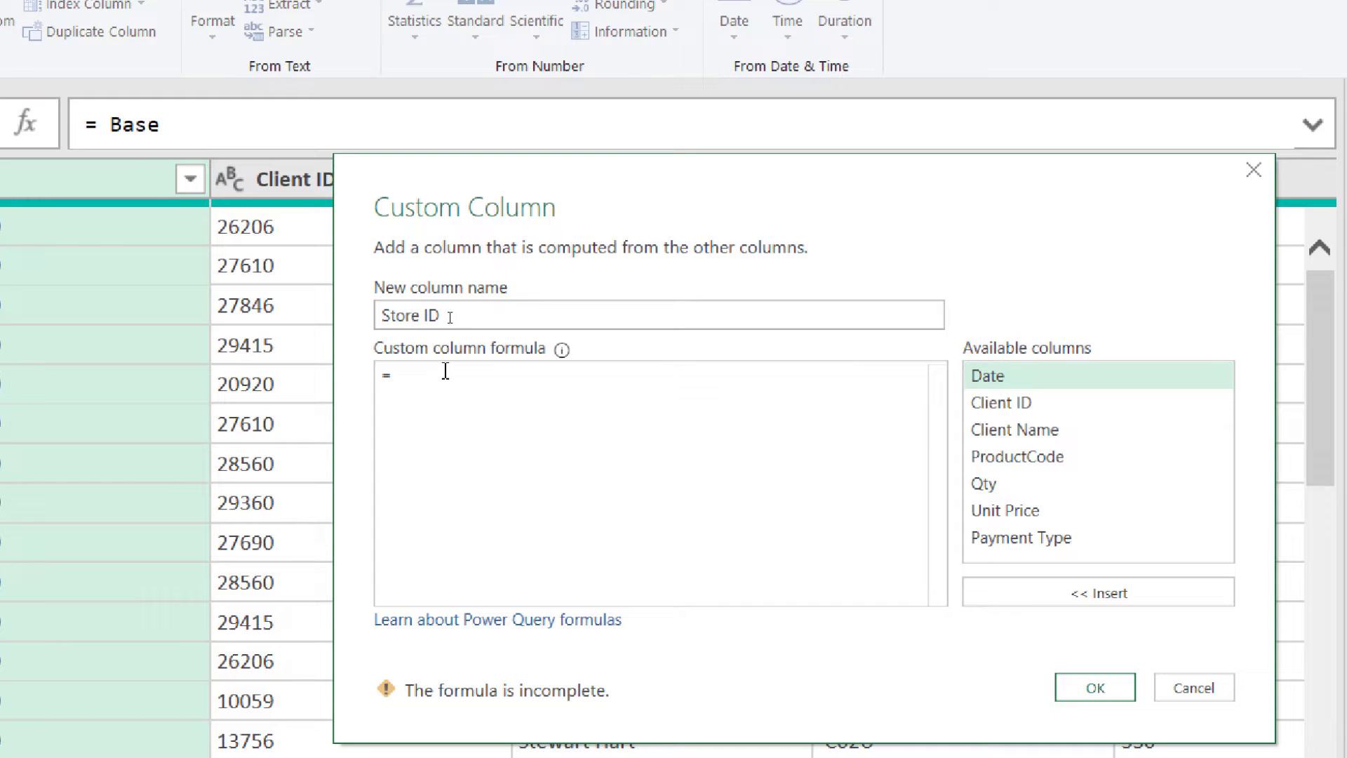
text(Co)
key(BackSpace)
key(BackSpace)
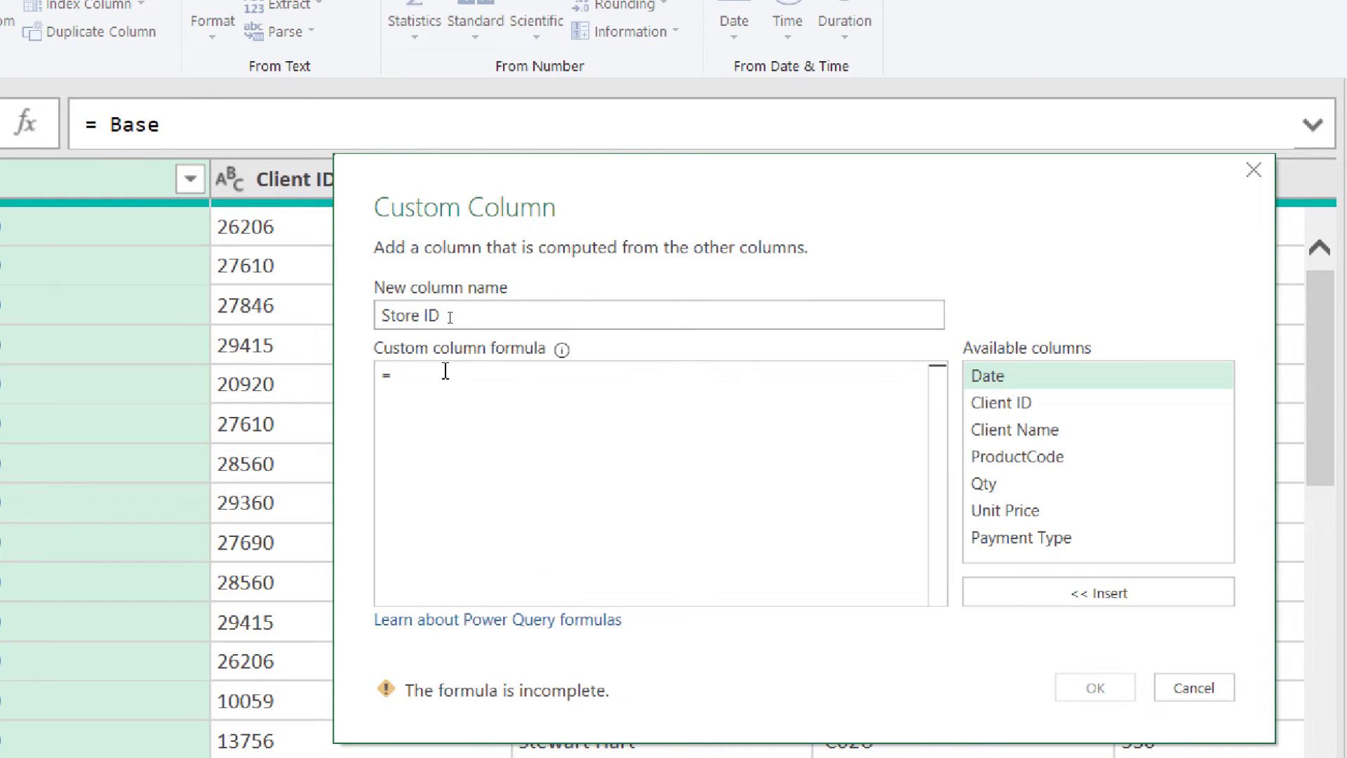
text(StoreCode)
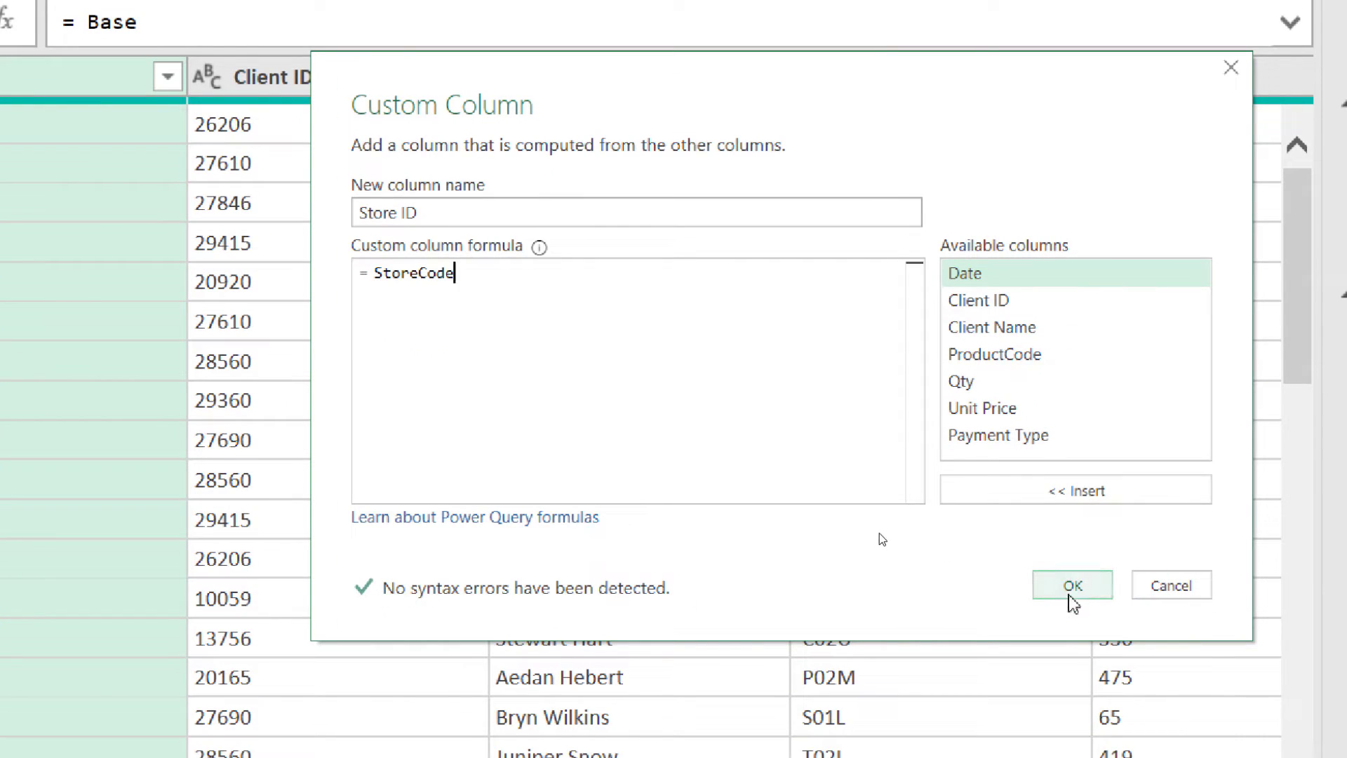
click(1072, 589)
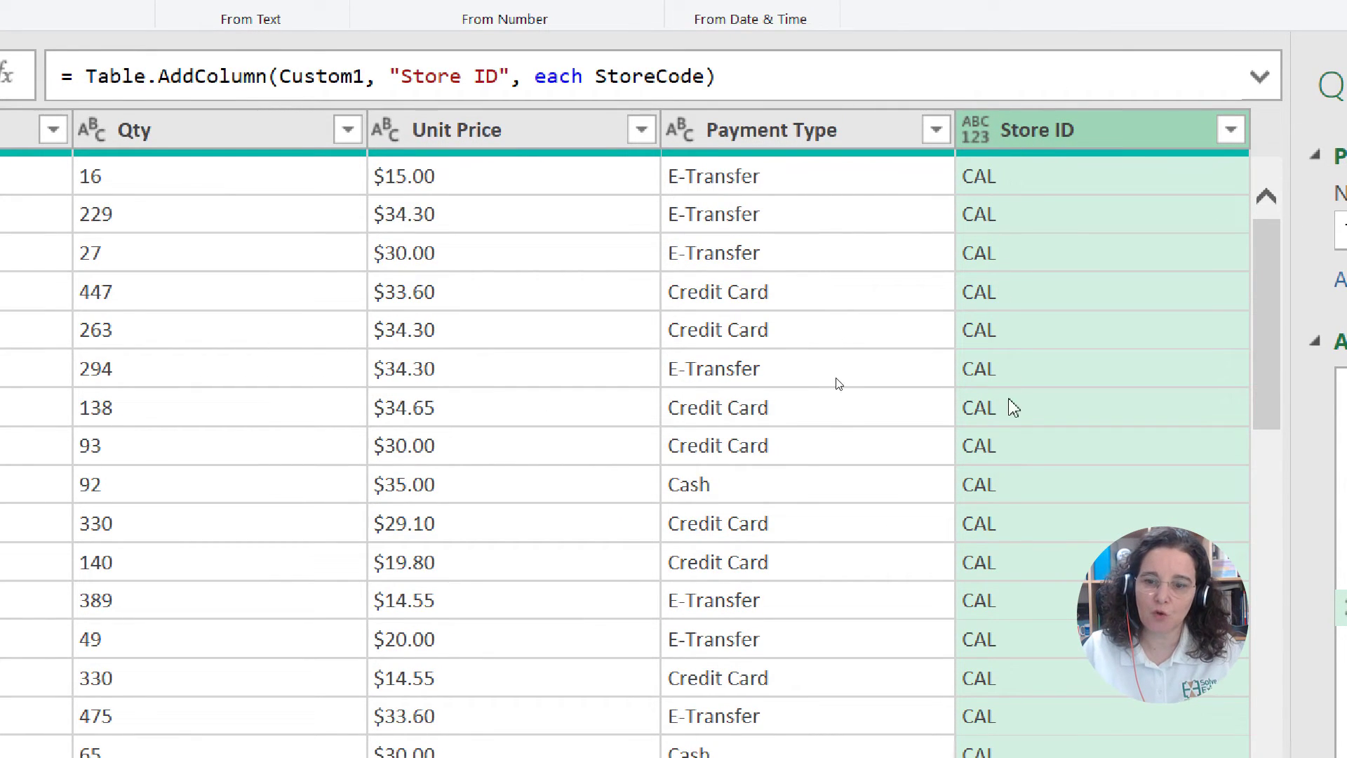
Compare the Custom1 and Added Custom step results, then start deleting the Custom1 step.
scroll(1021, 455, down, 2)
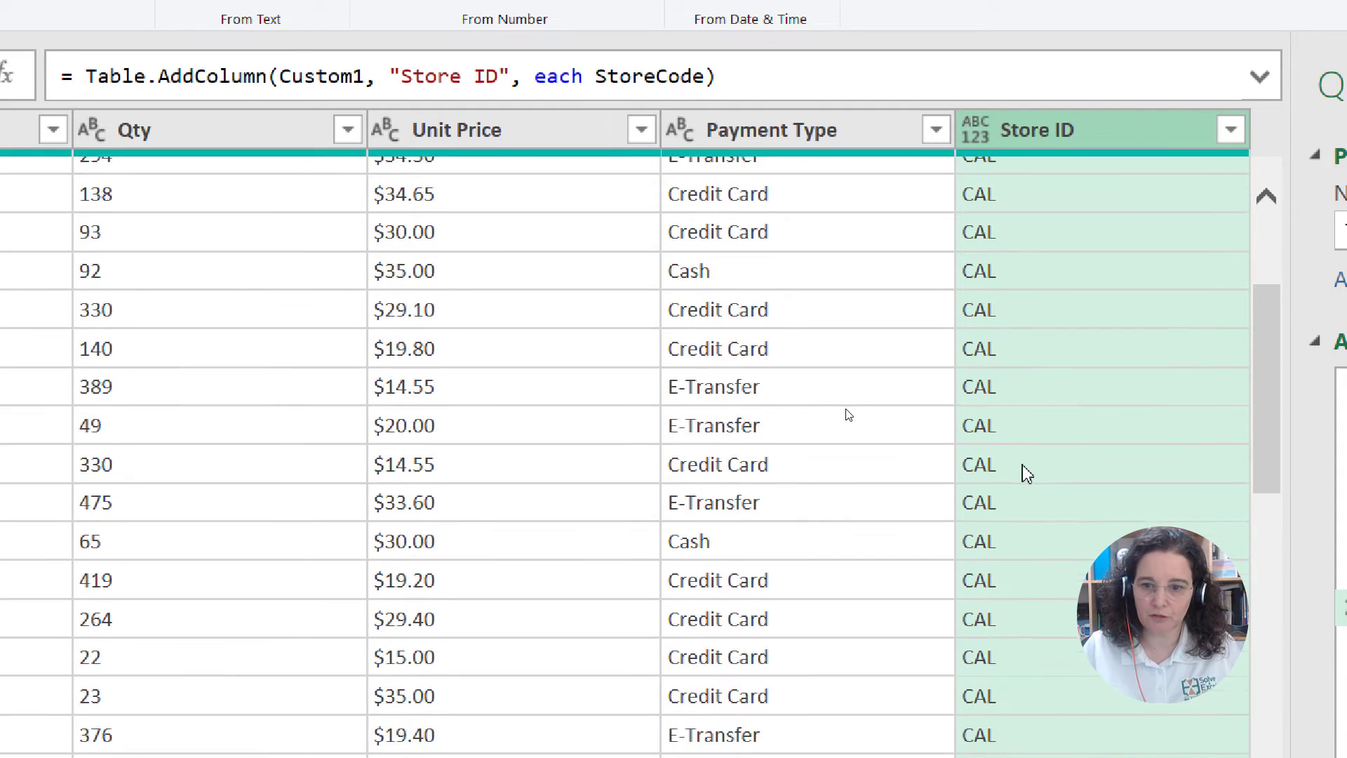
scroll(1026, 474, down, 6)
scroll(1027, 473, up, 3)
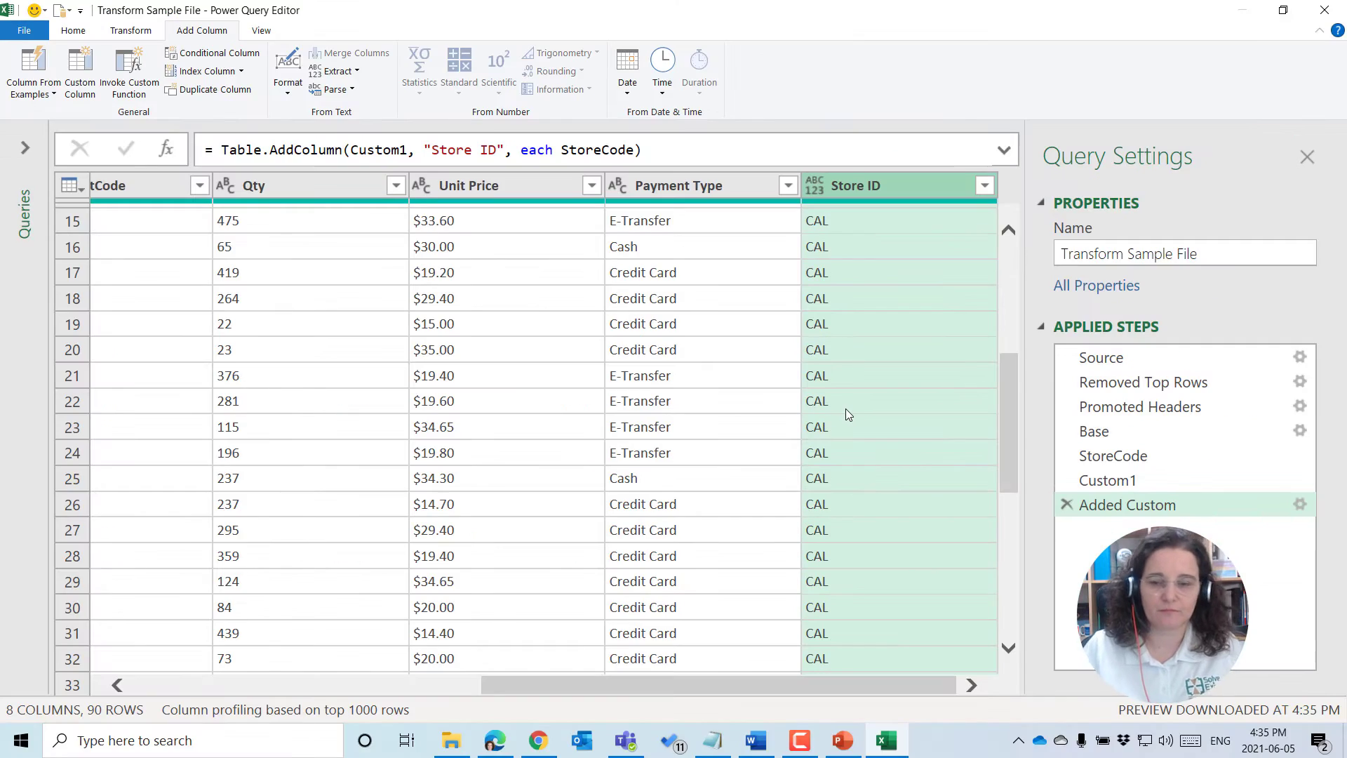
click(1130, 482)
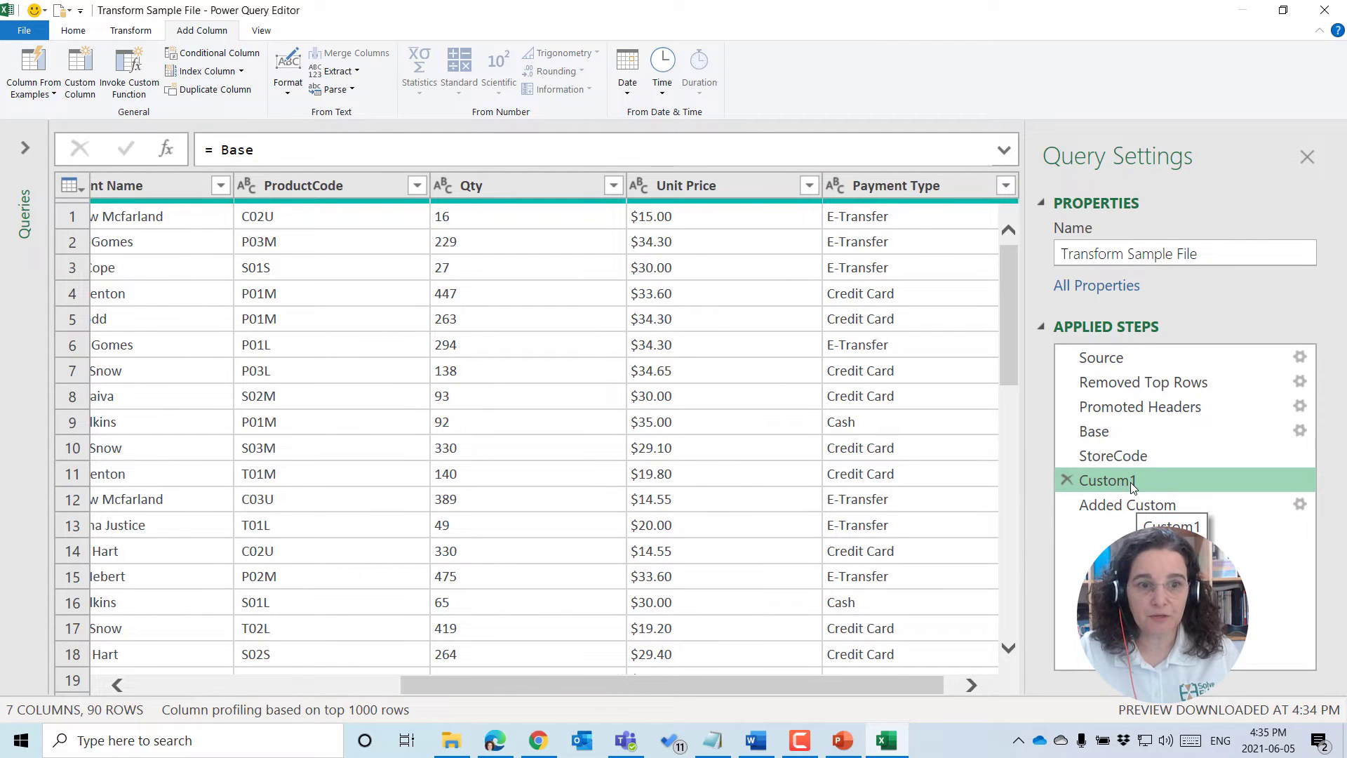
click(1130, 504)
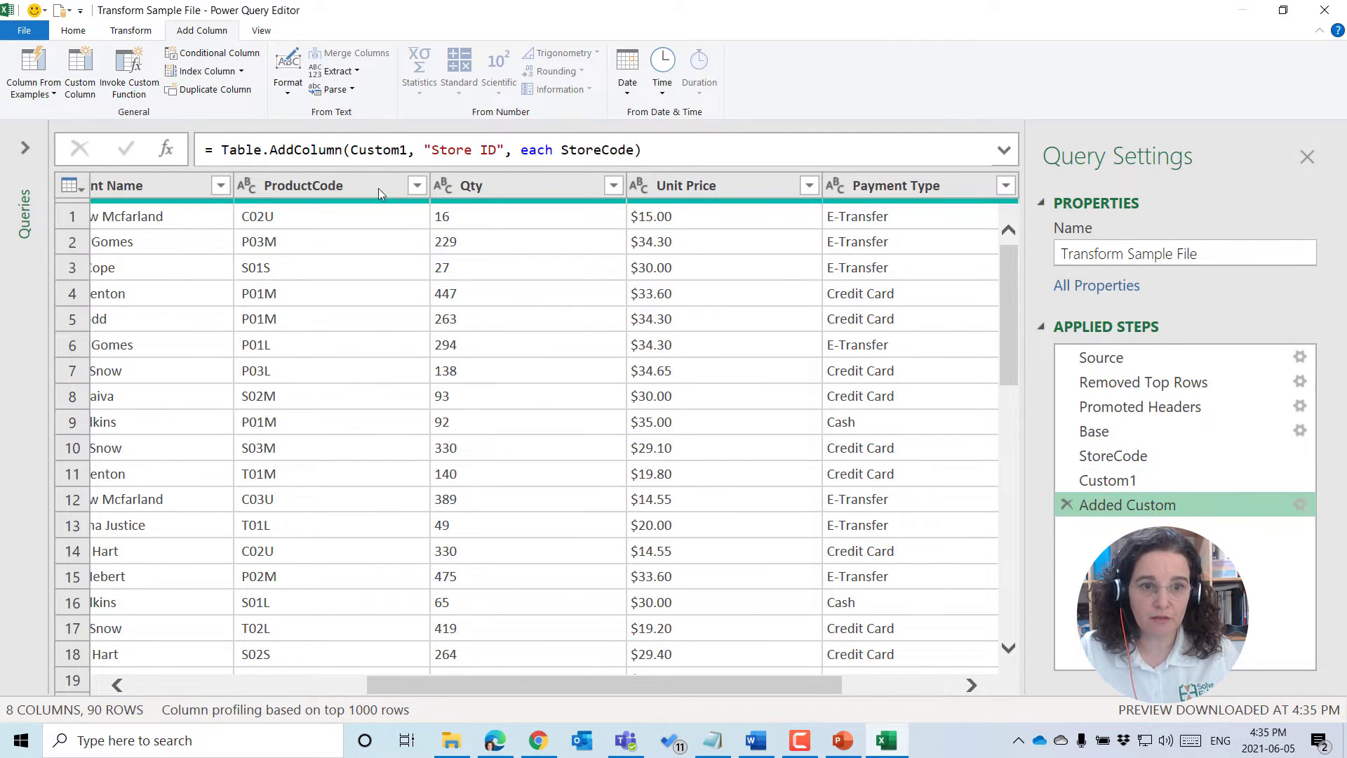
click(1120, 484)
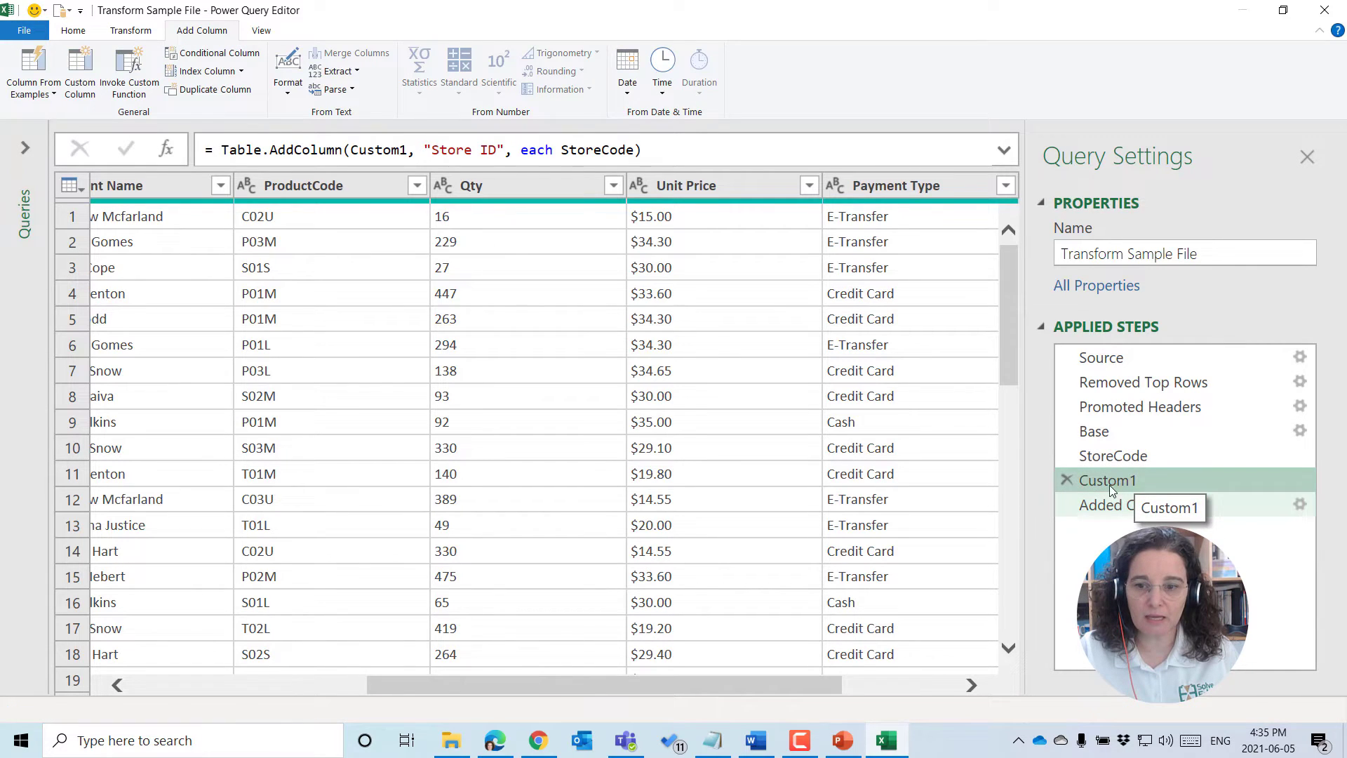
click(1071, 480)
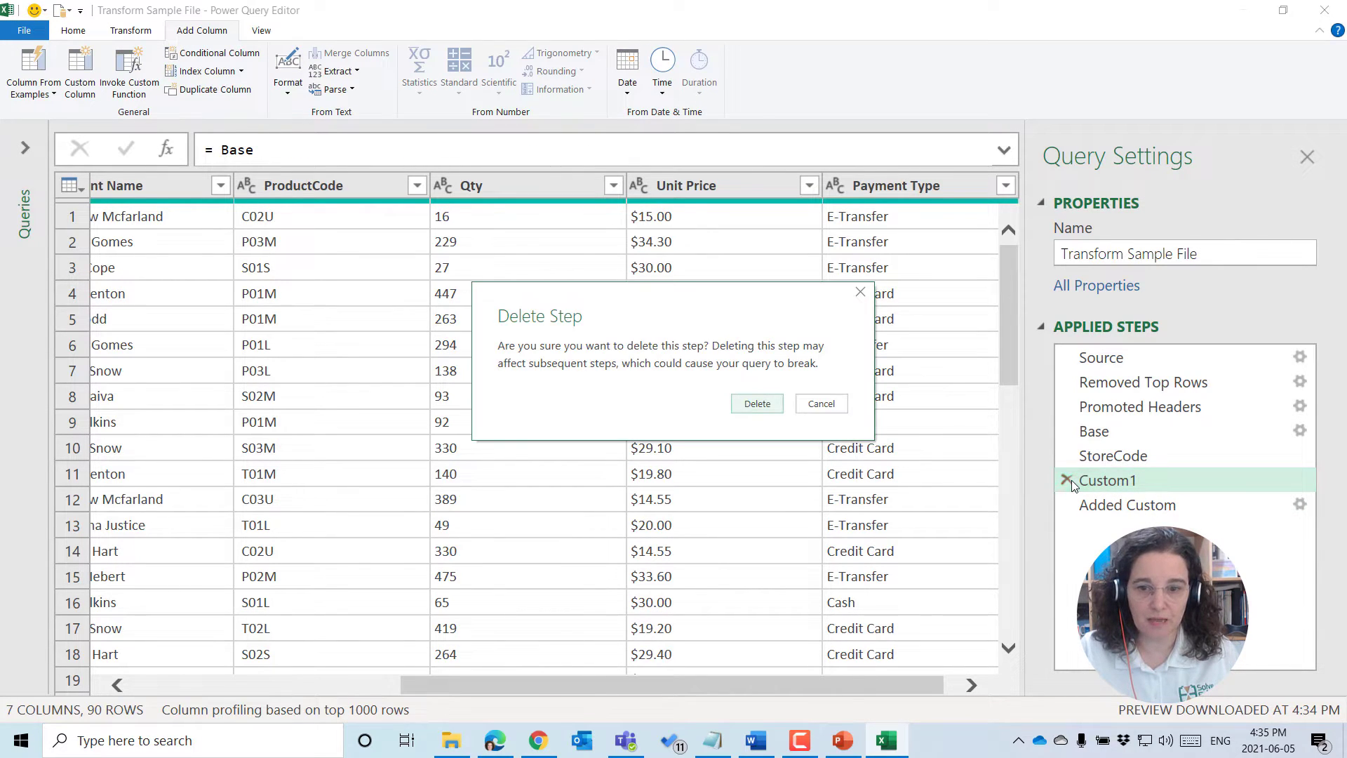
Delete the Custom1 step and check the StoreCode and failing Added Custom steps.
click(758, 409)
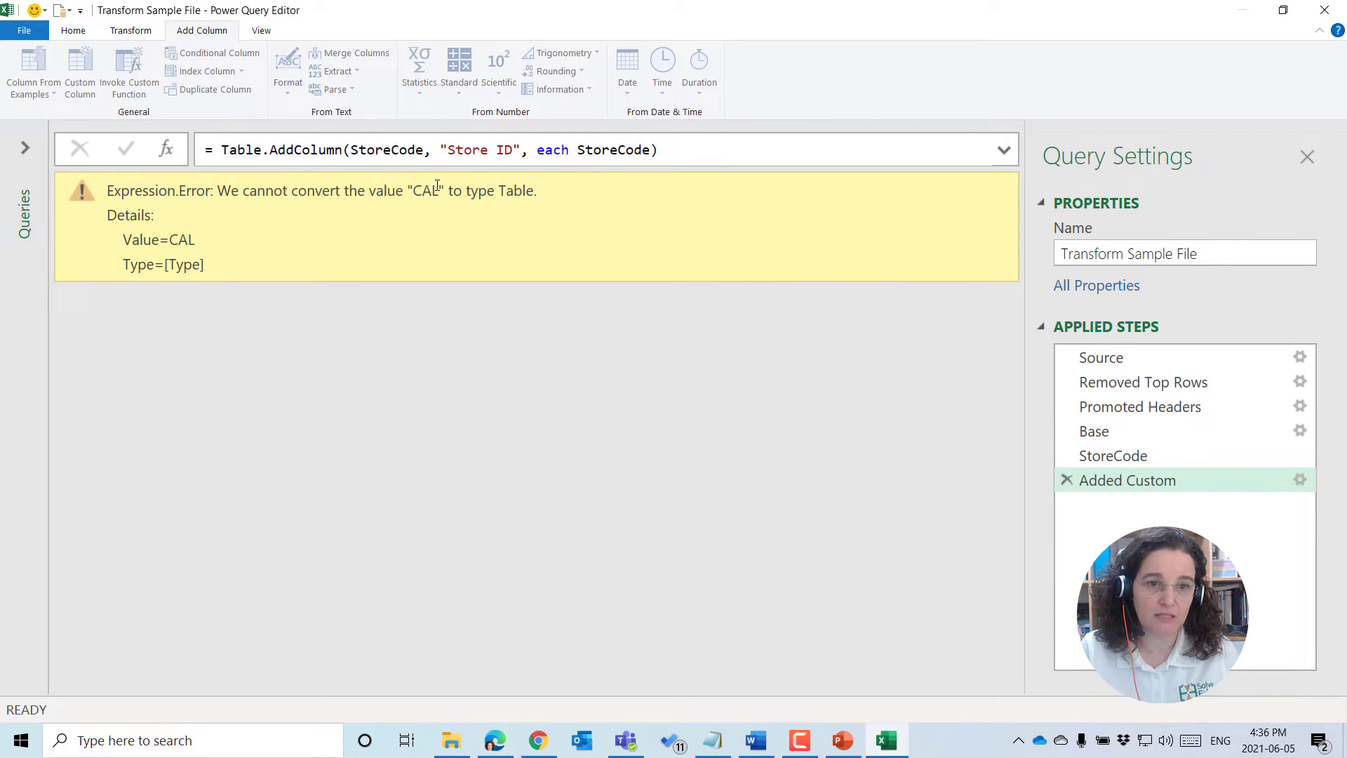
click(1115, 458)
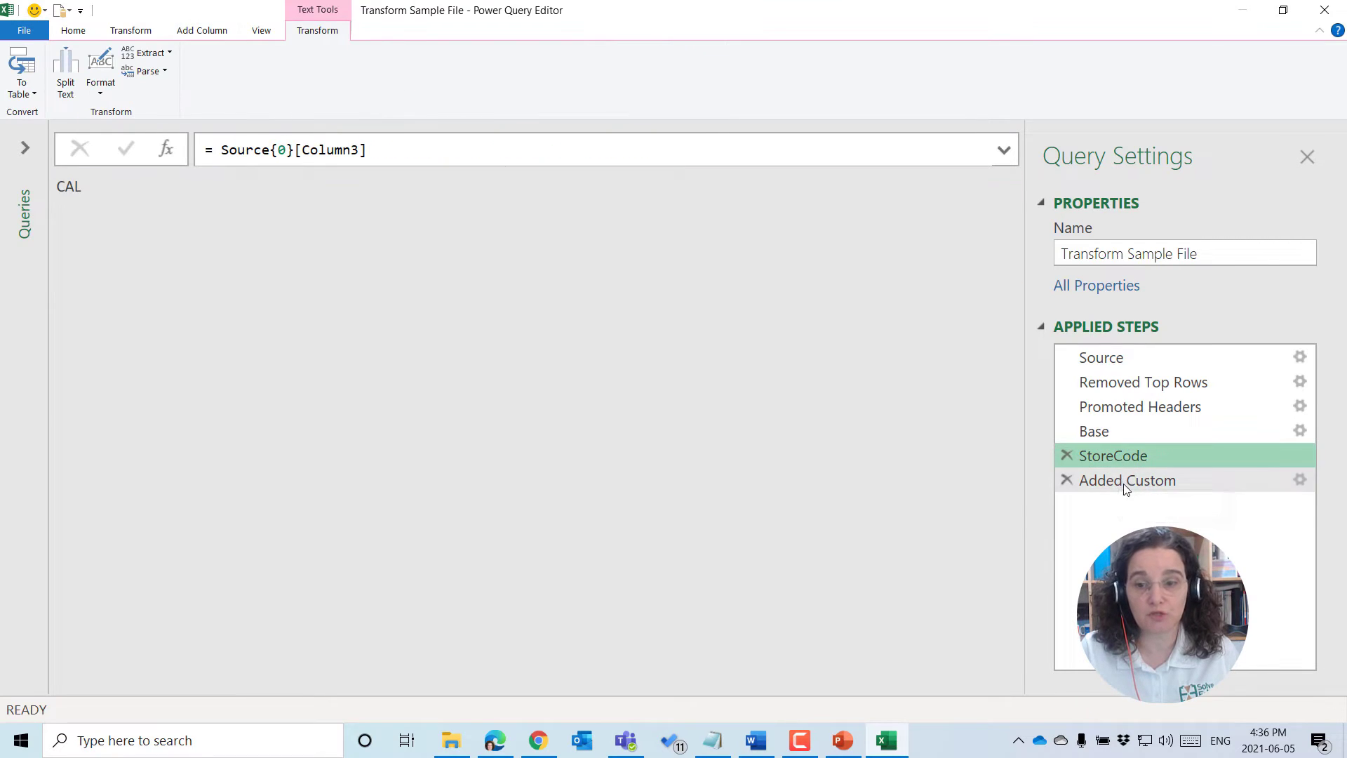
click(1124, 481)
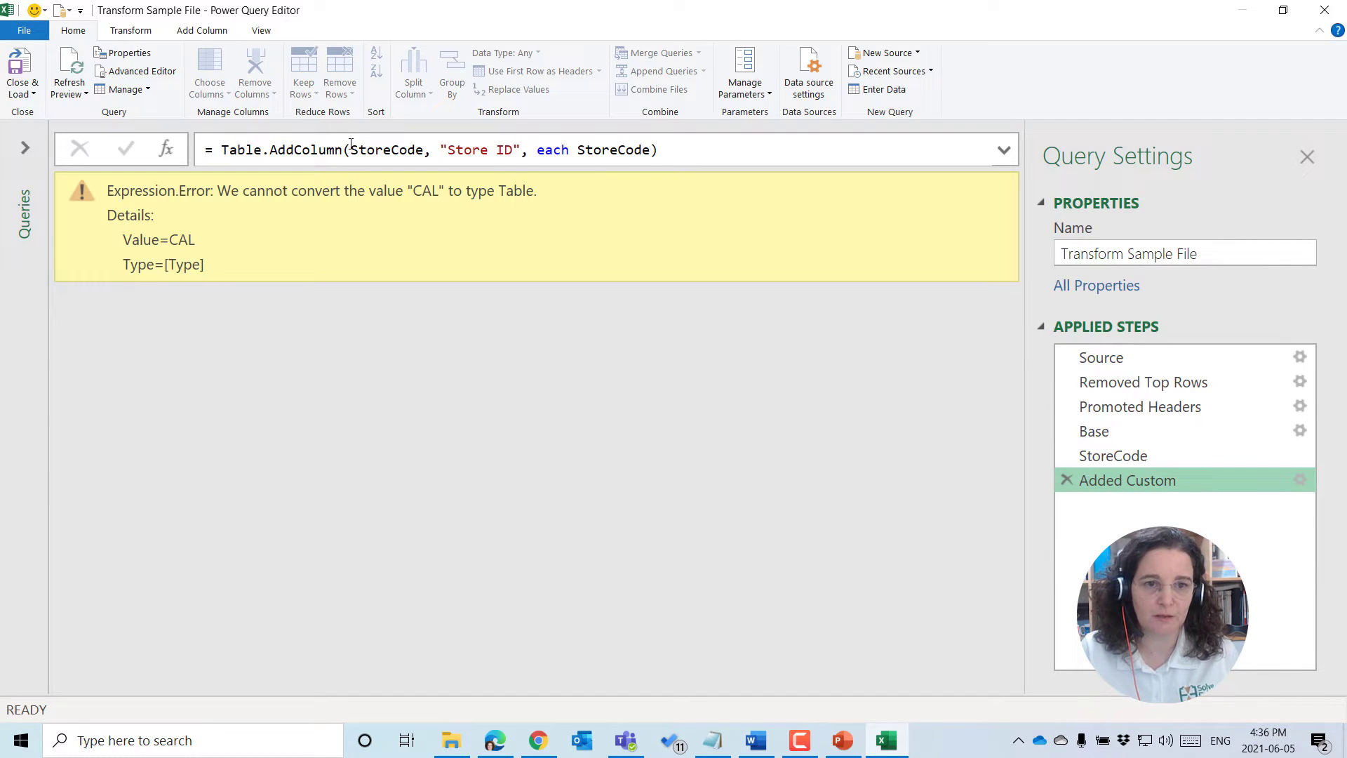
Change the Added Custom formula to Table.AddColumn(Base, "Store ID", each StoreCode).
drag(351, 150, 425, 149)
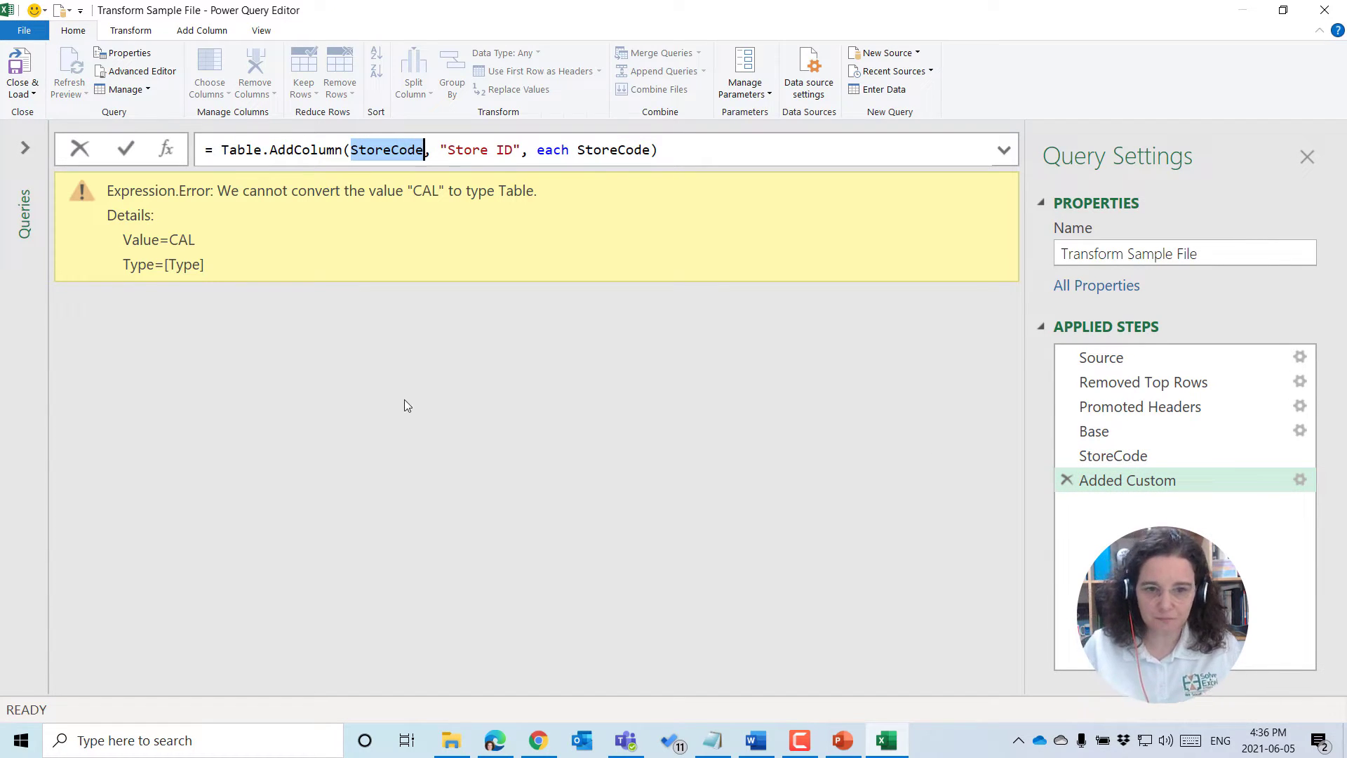
key(Delete)
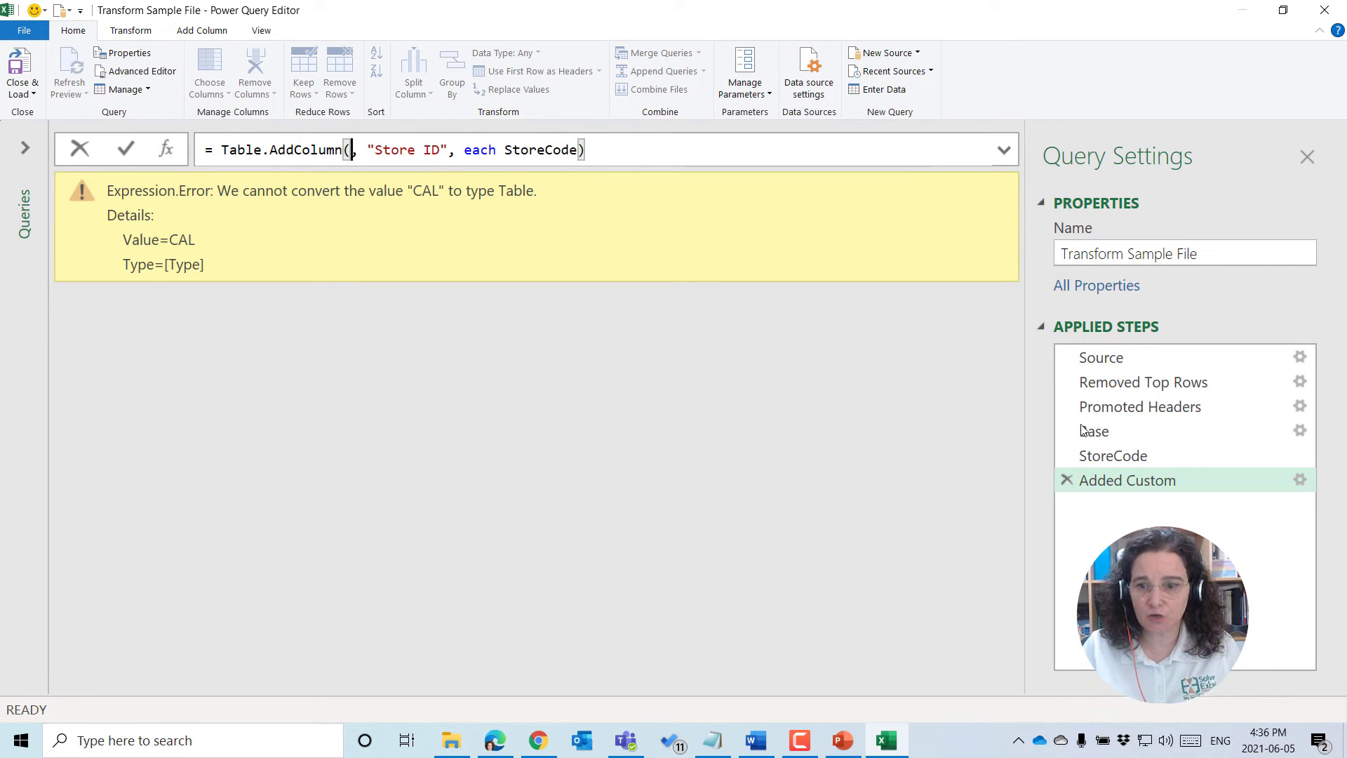
text(Base)
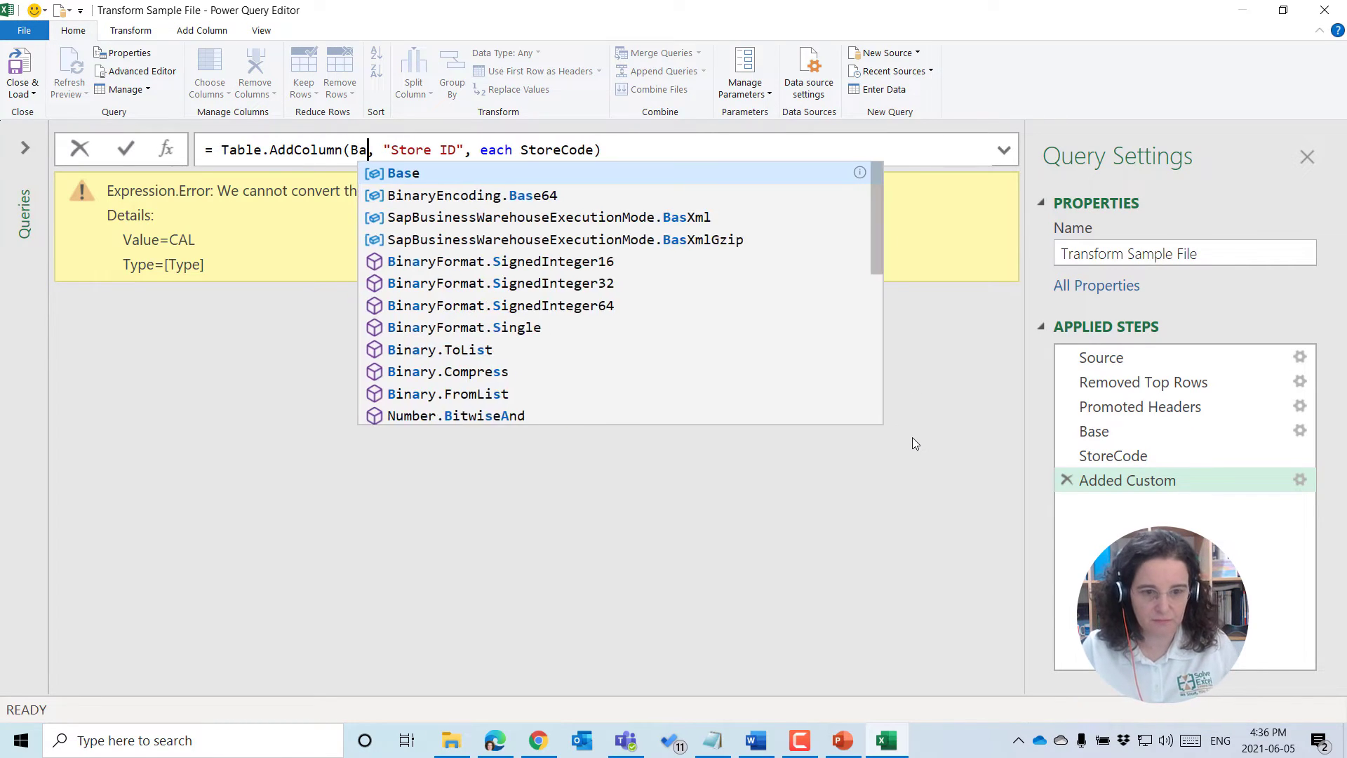
key(Escape)
key(Return)
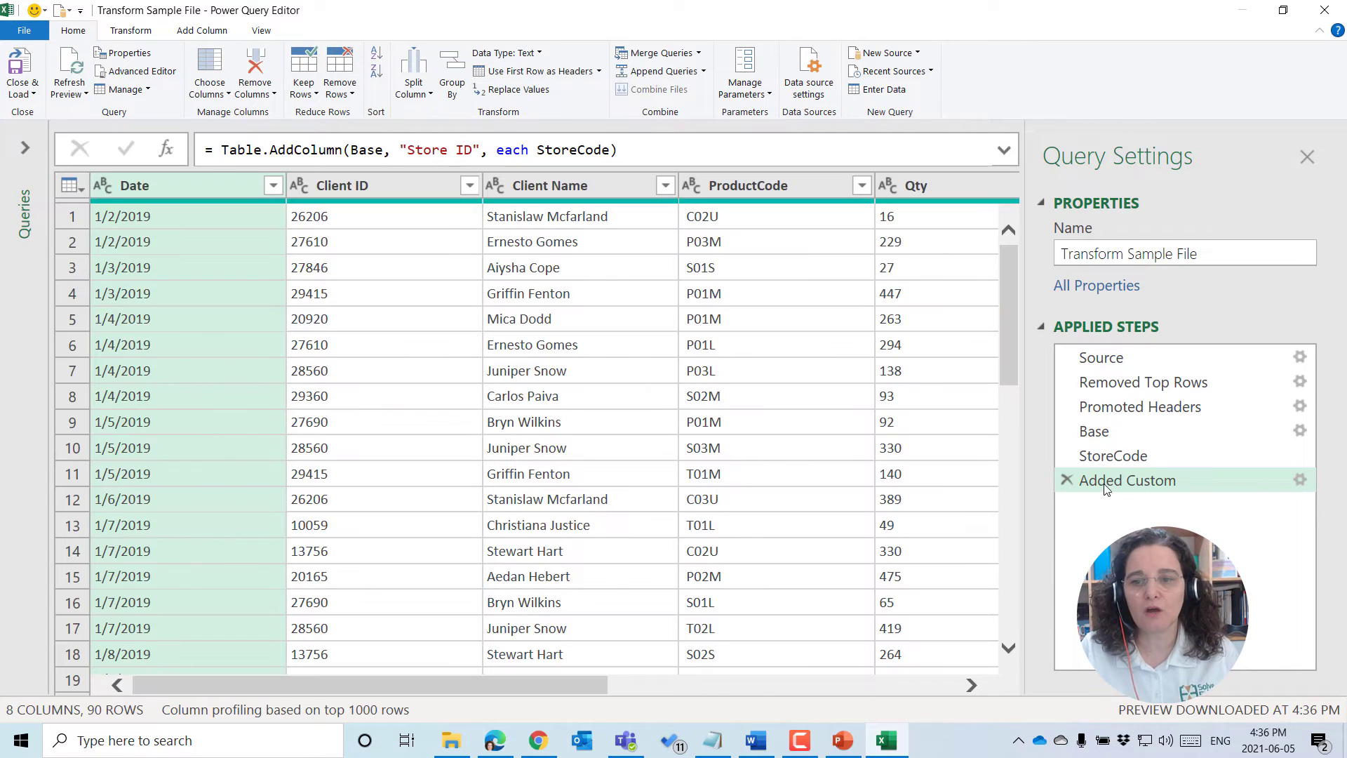
drag(453, 688, 877, 710)
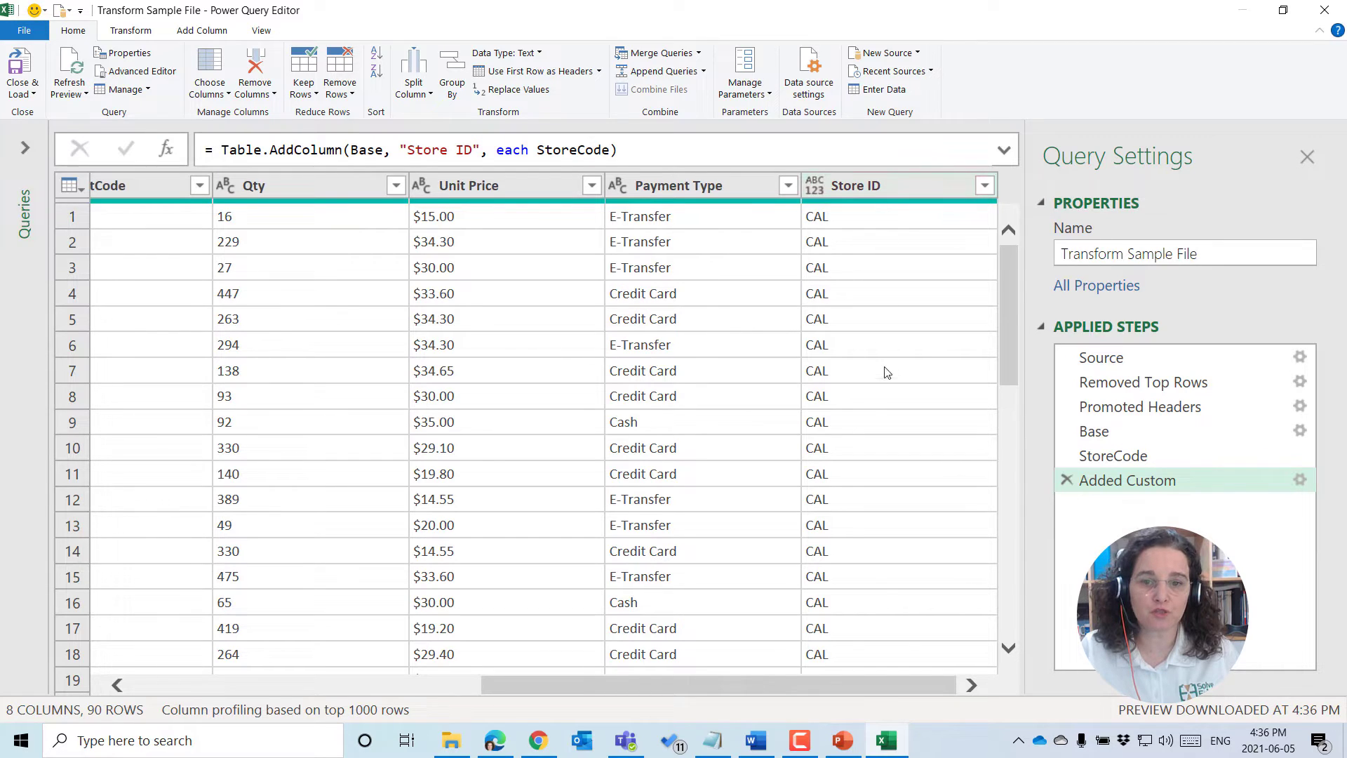
click(24, 147)
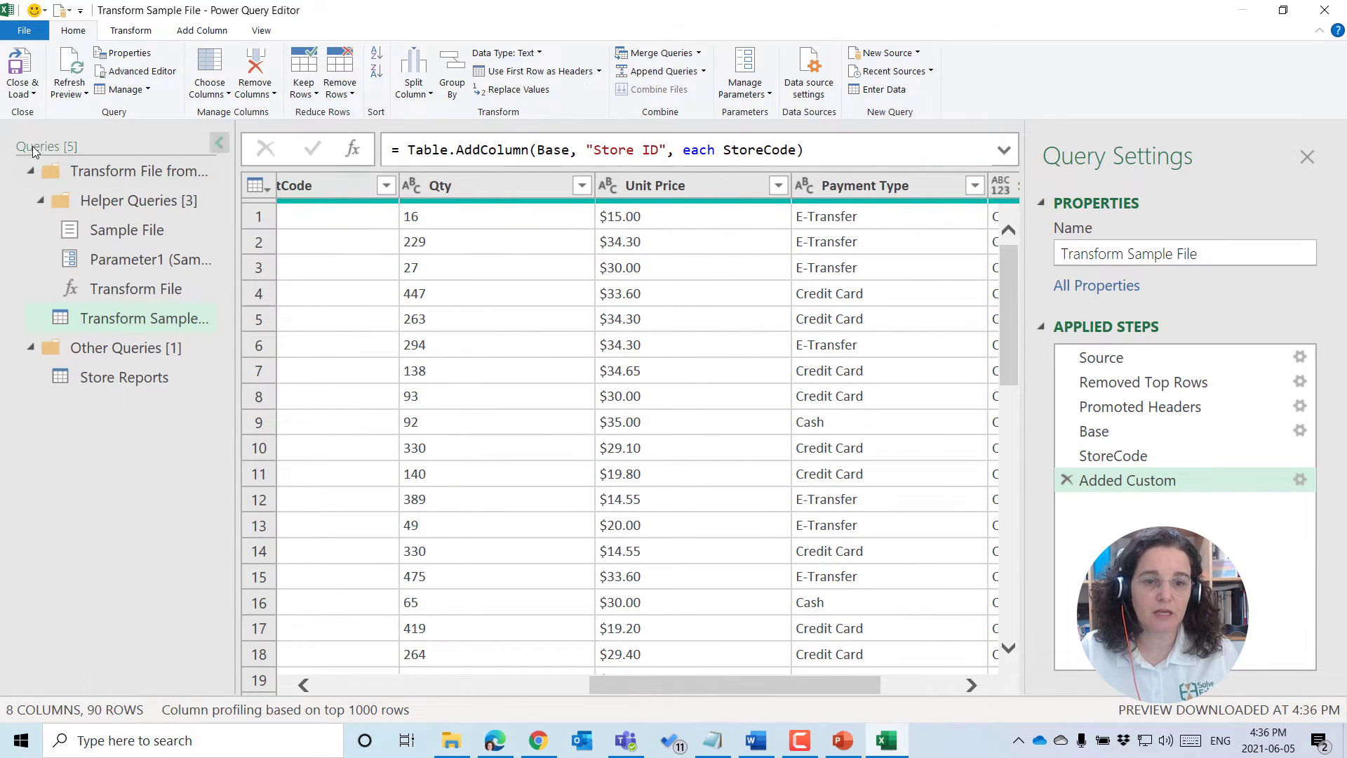
Open the Store Reports query and collapse the Queries pane to widen the grid.
click(145, 378)
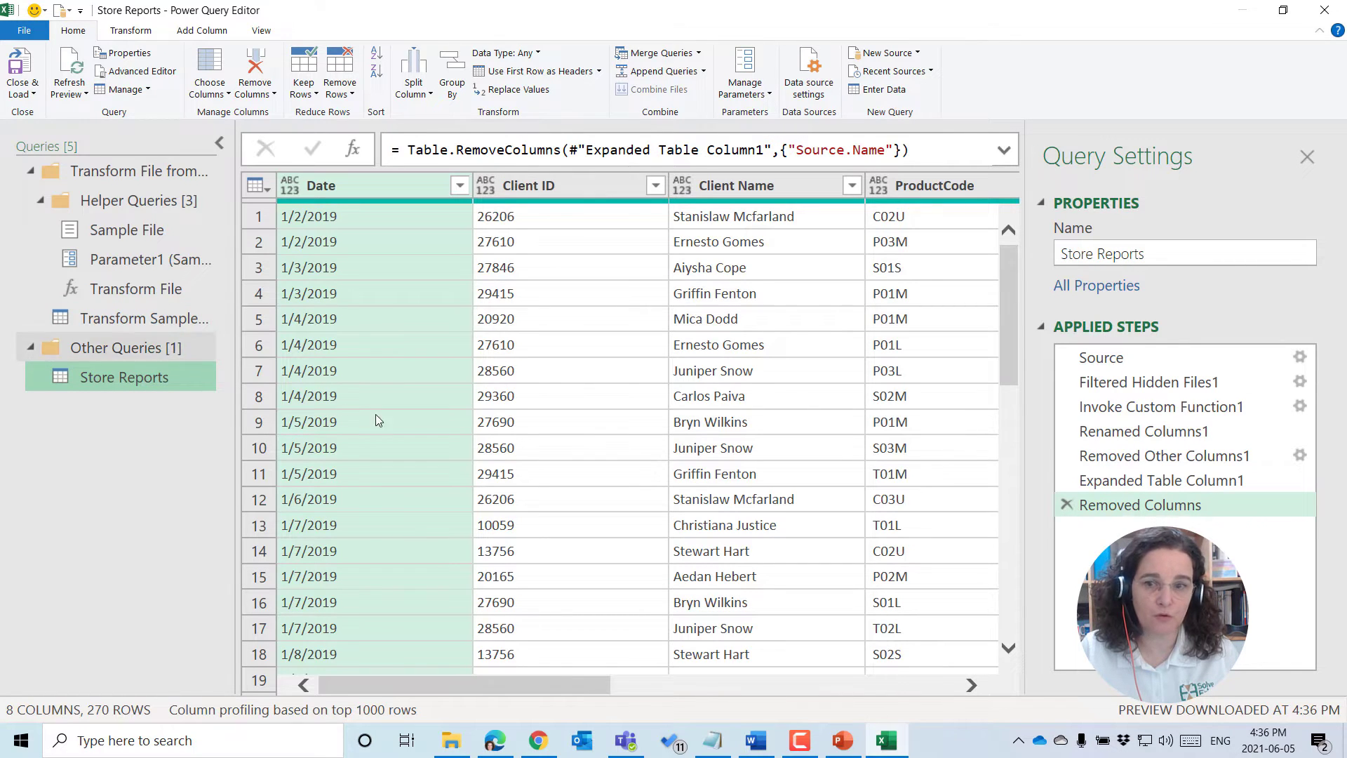
drag(463, 692, 853, 297)
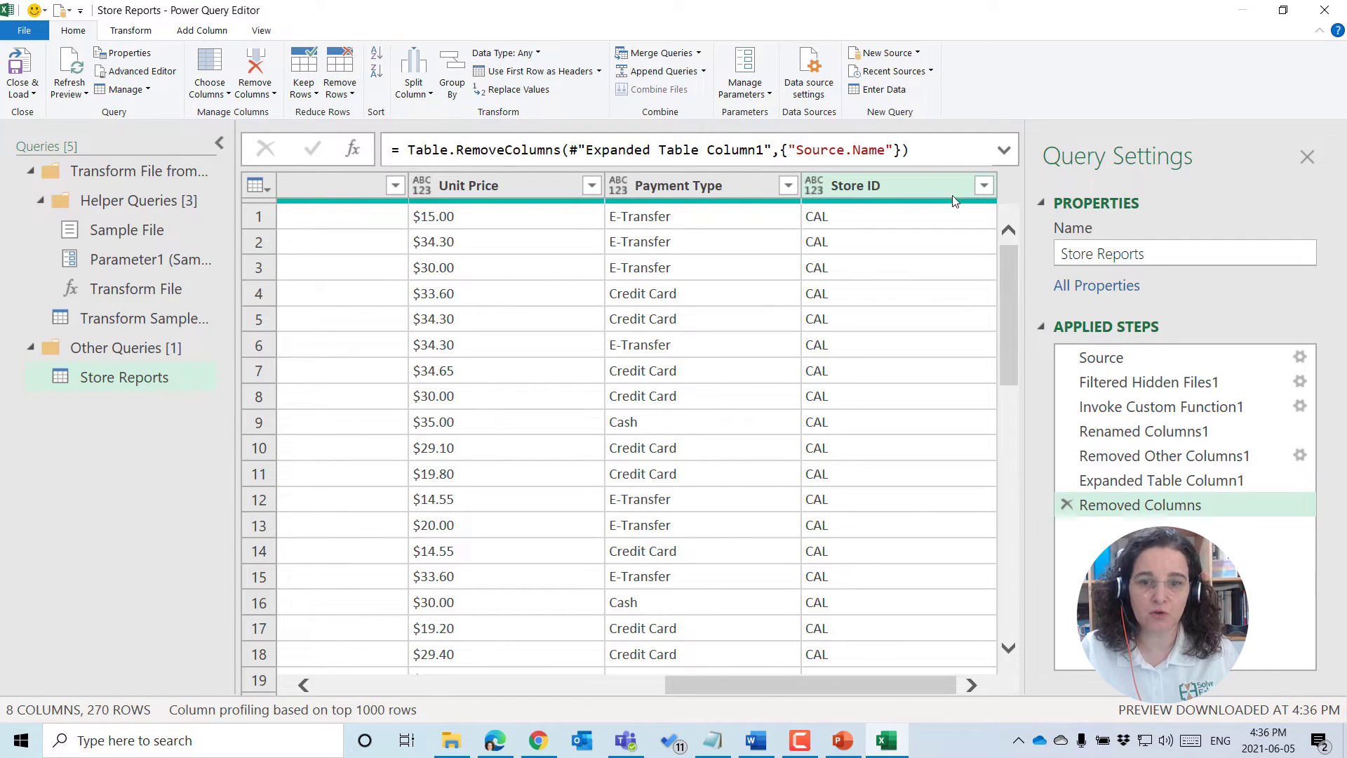
drag(1005, 283, 997, 241)
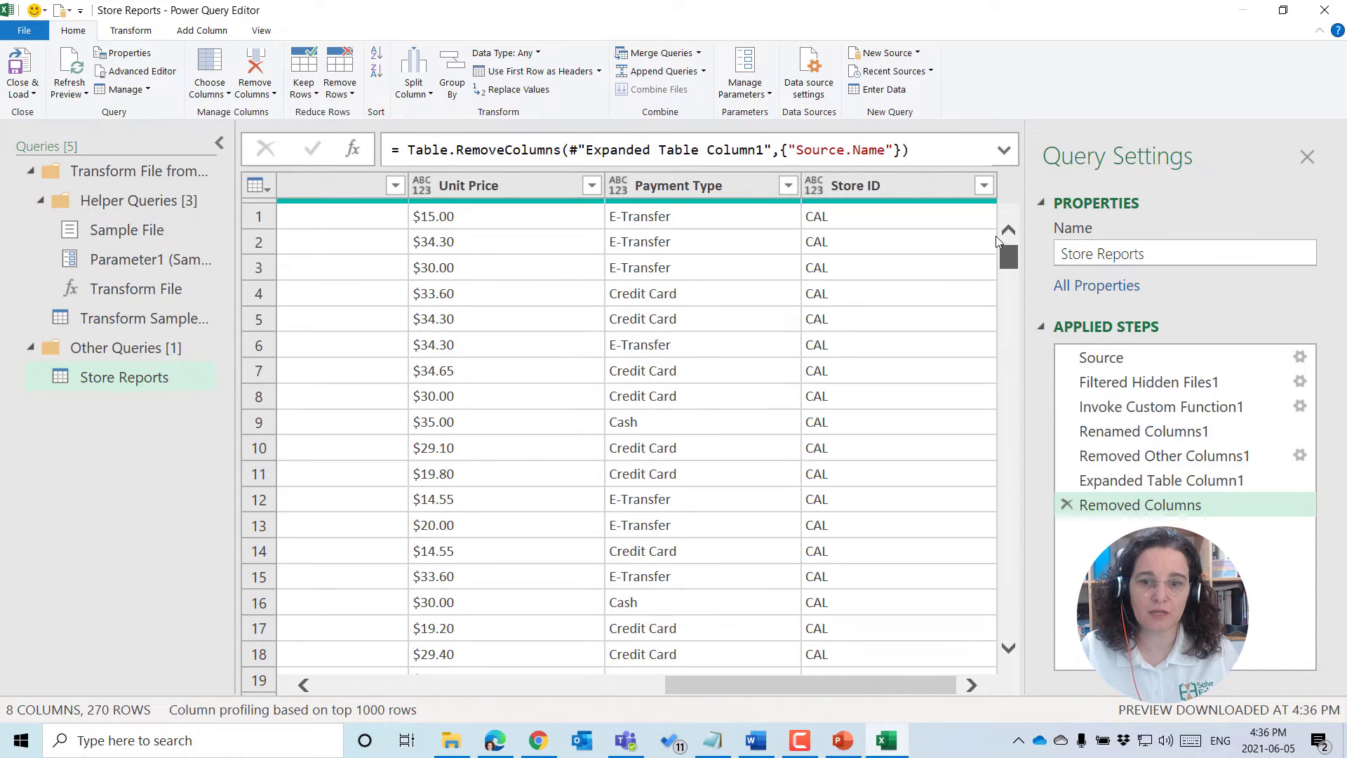
click(218, 144)
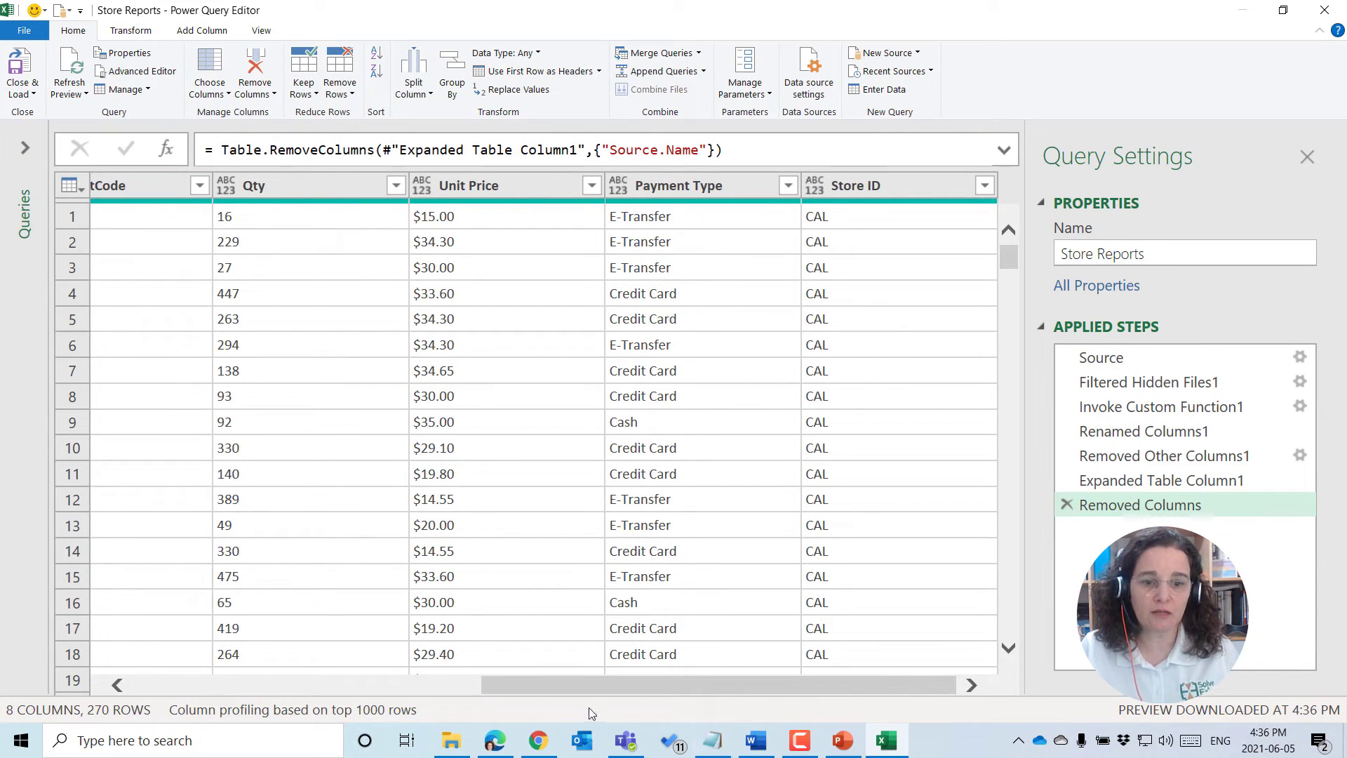
drag(593, 684, 120, 679)
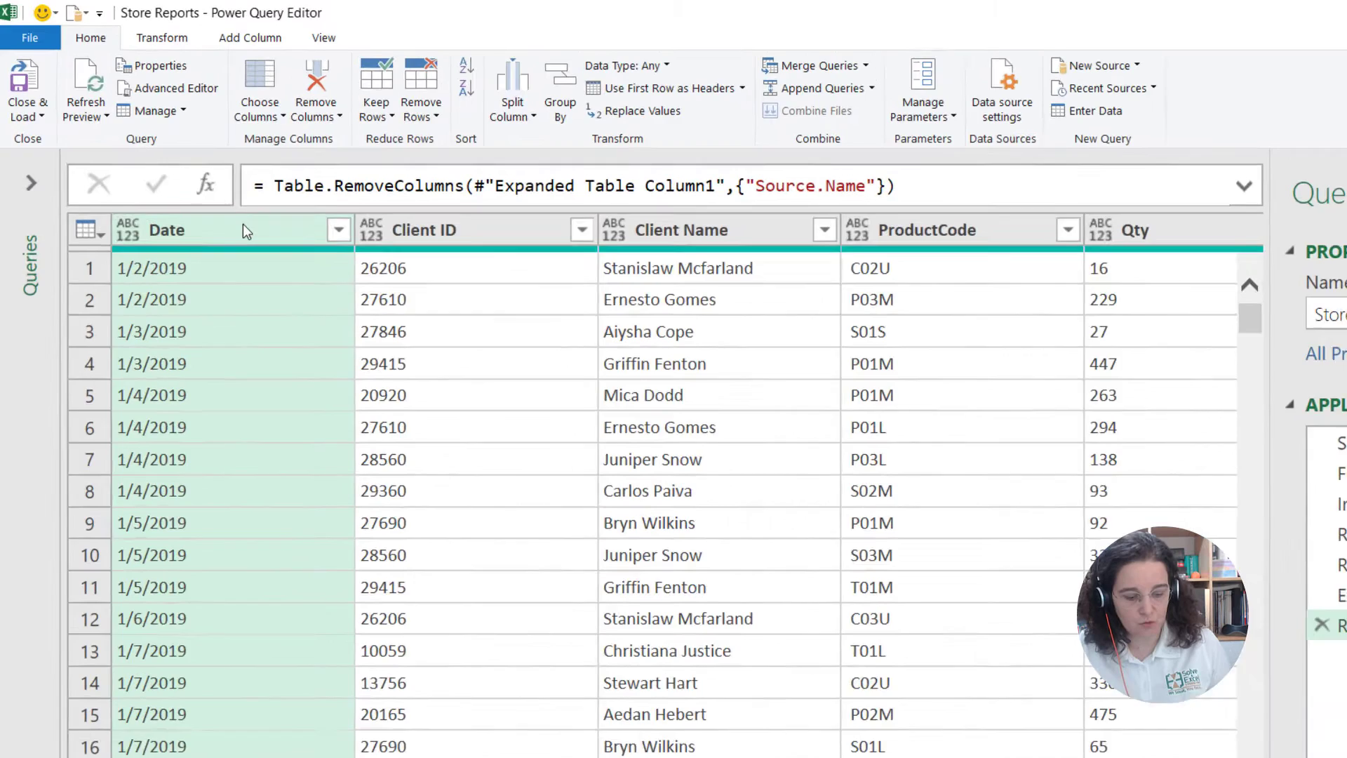
Detect data types for all Store Reports columns, adding a Changed Type step.
key(ctrl+a)
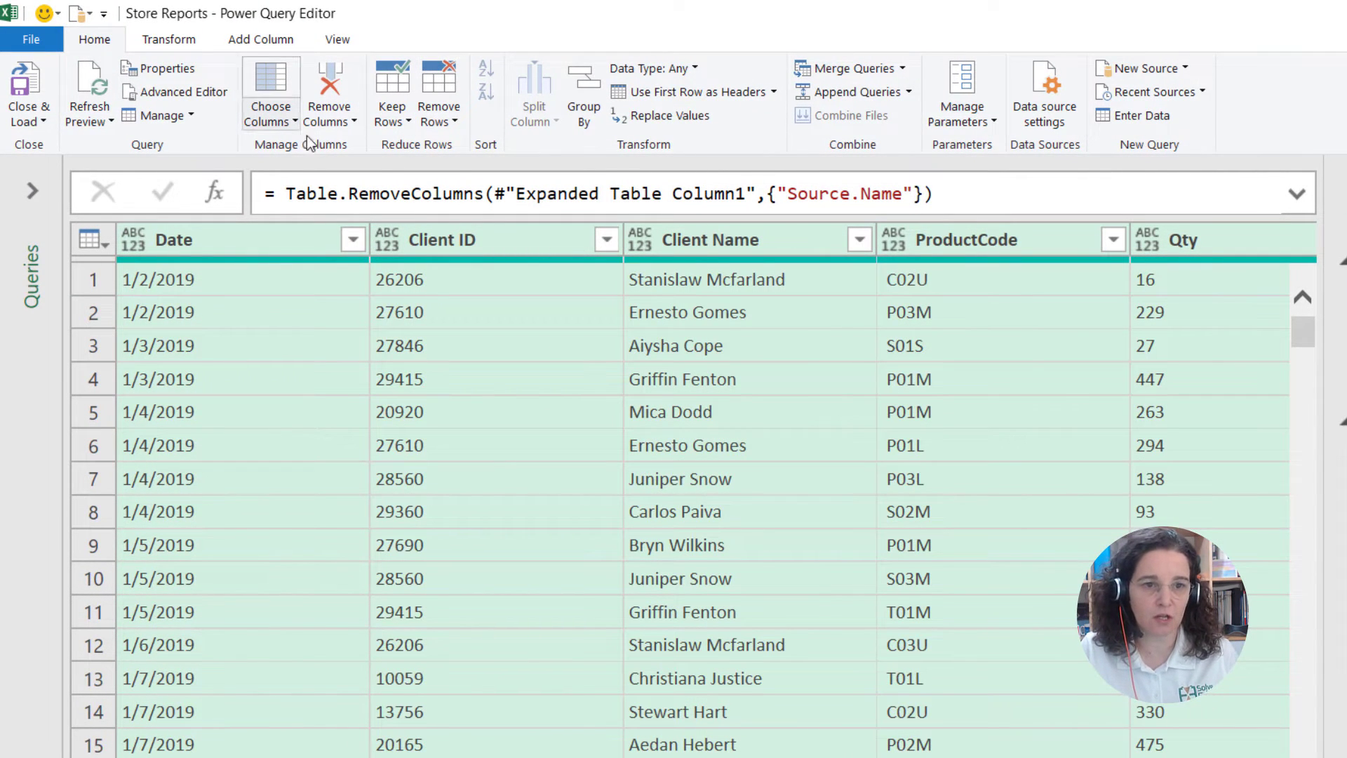
click(186, 39)
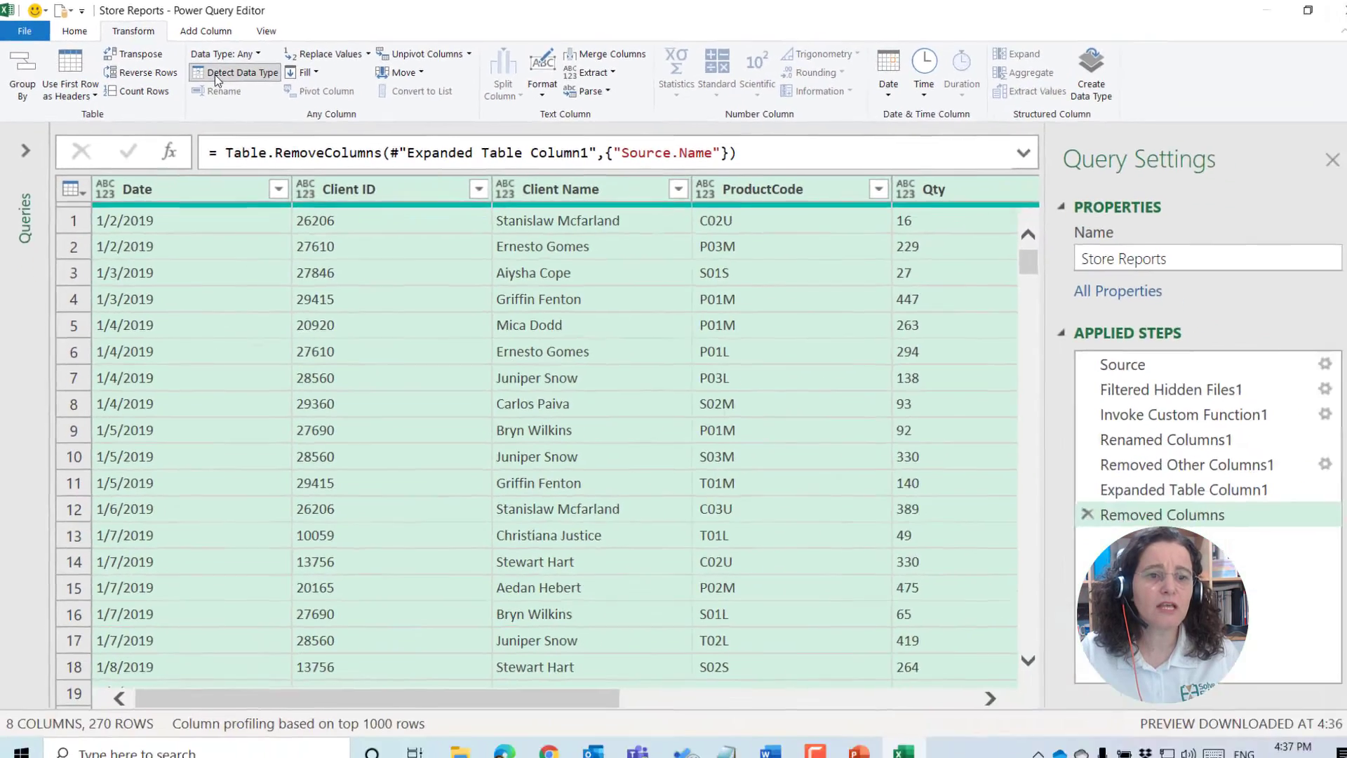
click(268, 94)
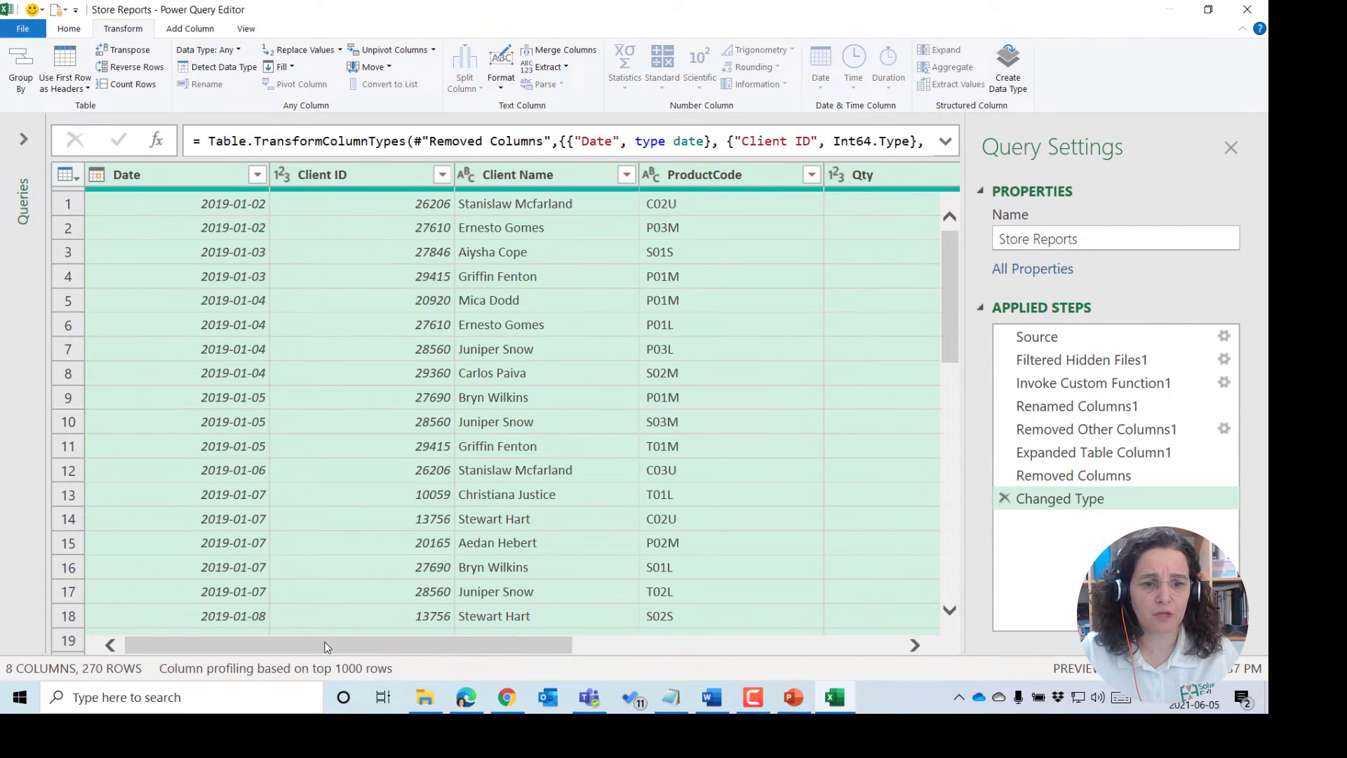
drag(325, 641, 710, 704)
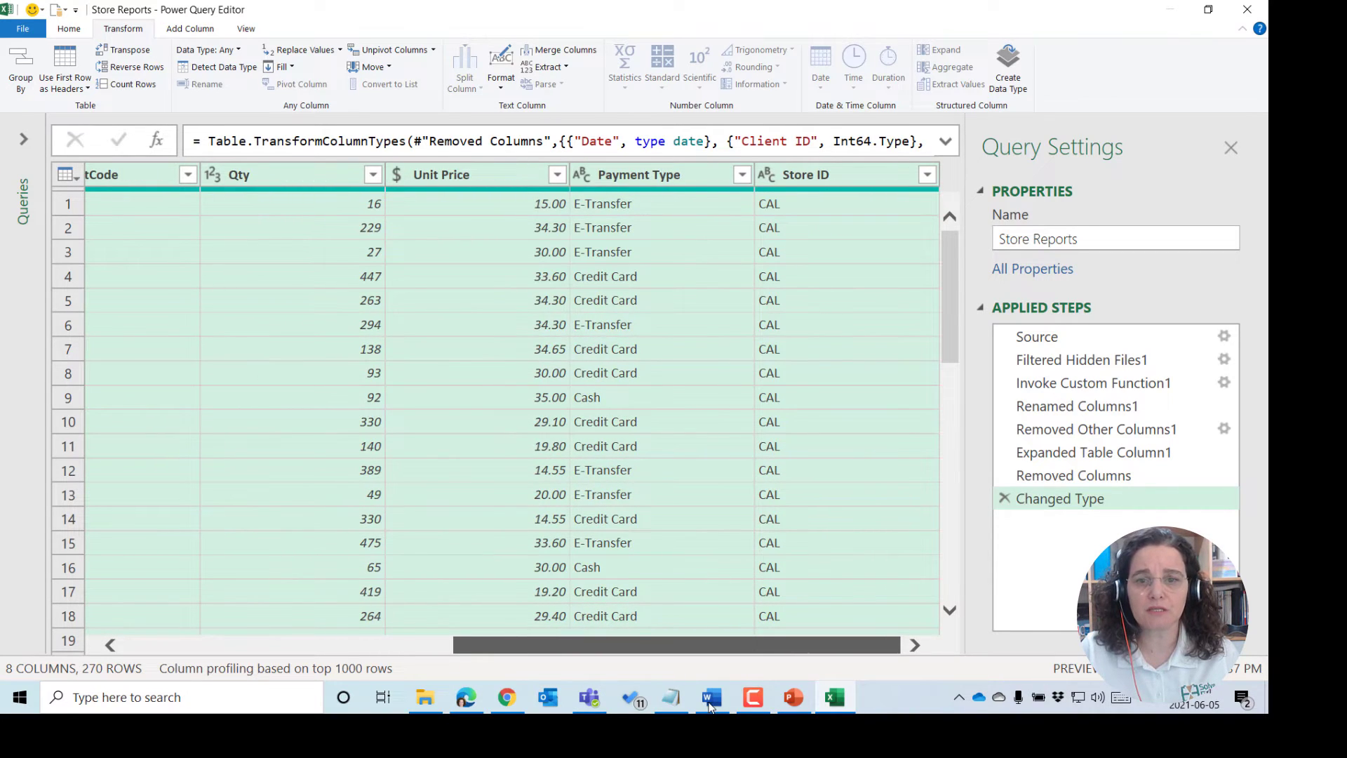
drag(640, 710, 198, 666)
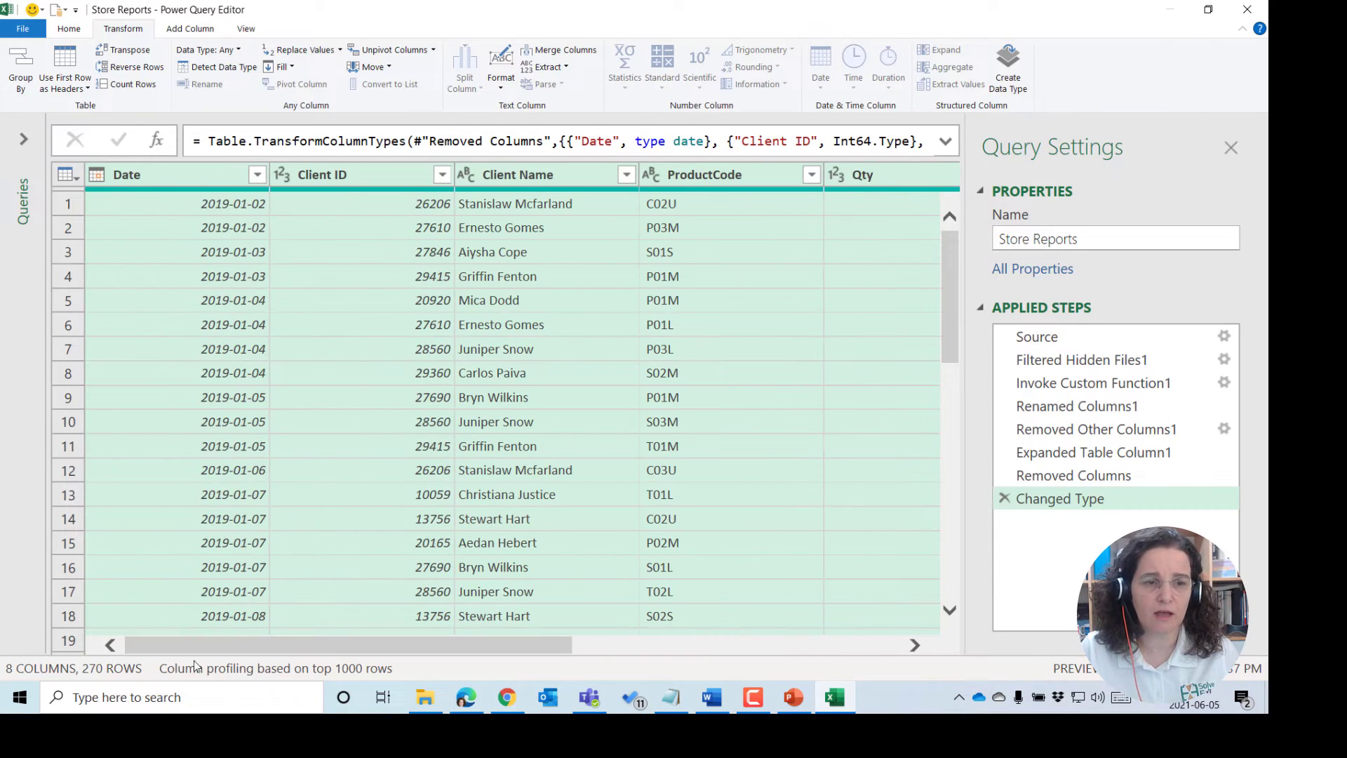
click(69, 32)
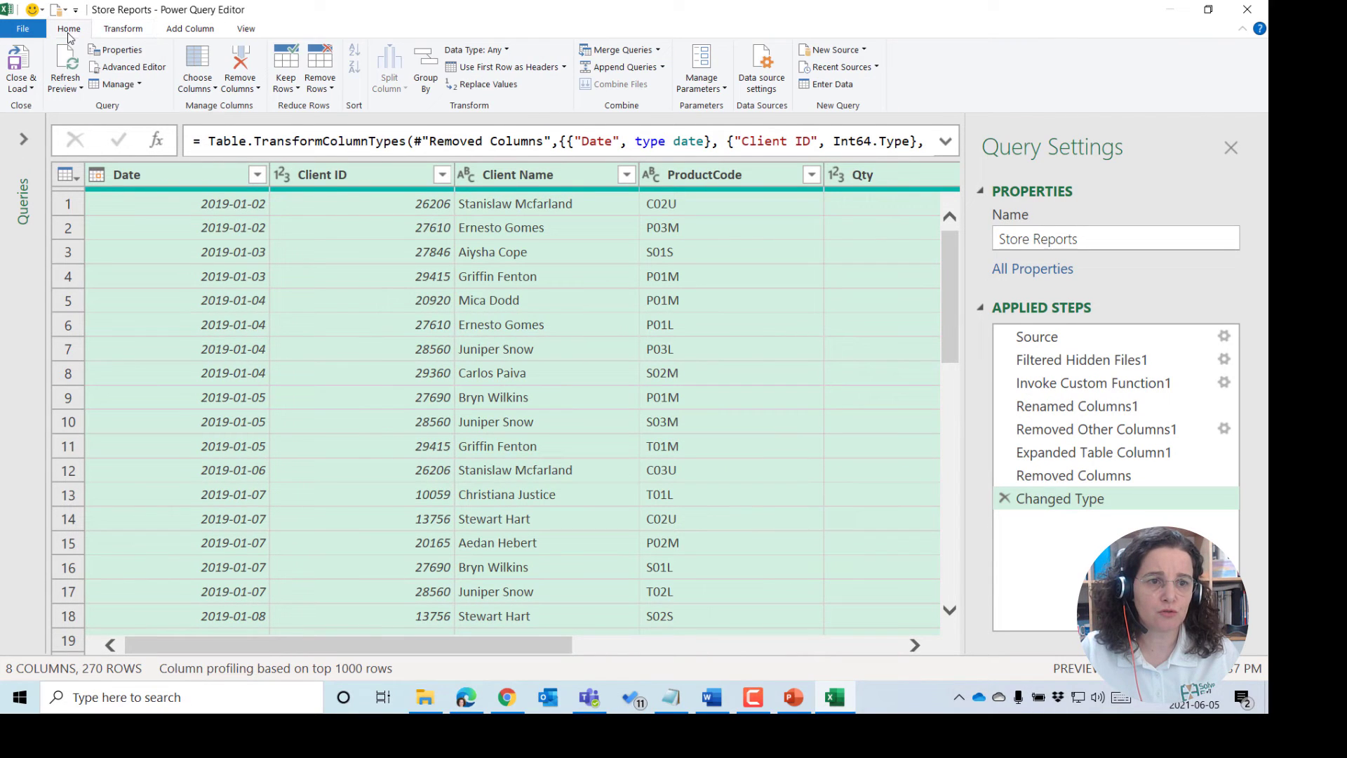
Load Store Reports to the sheet and check the Store ID values CAL, EDM and TOR.
click(20, 63)
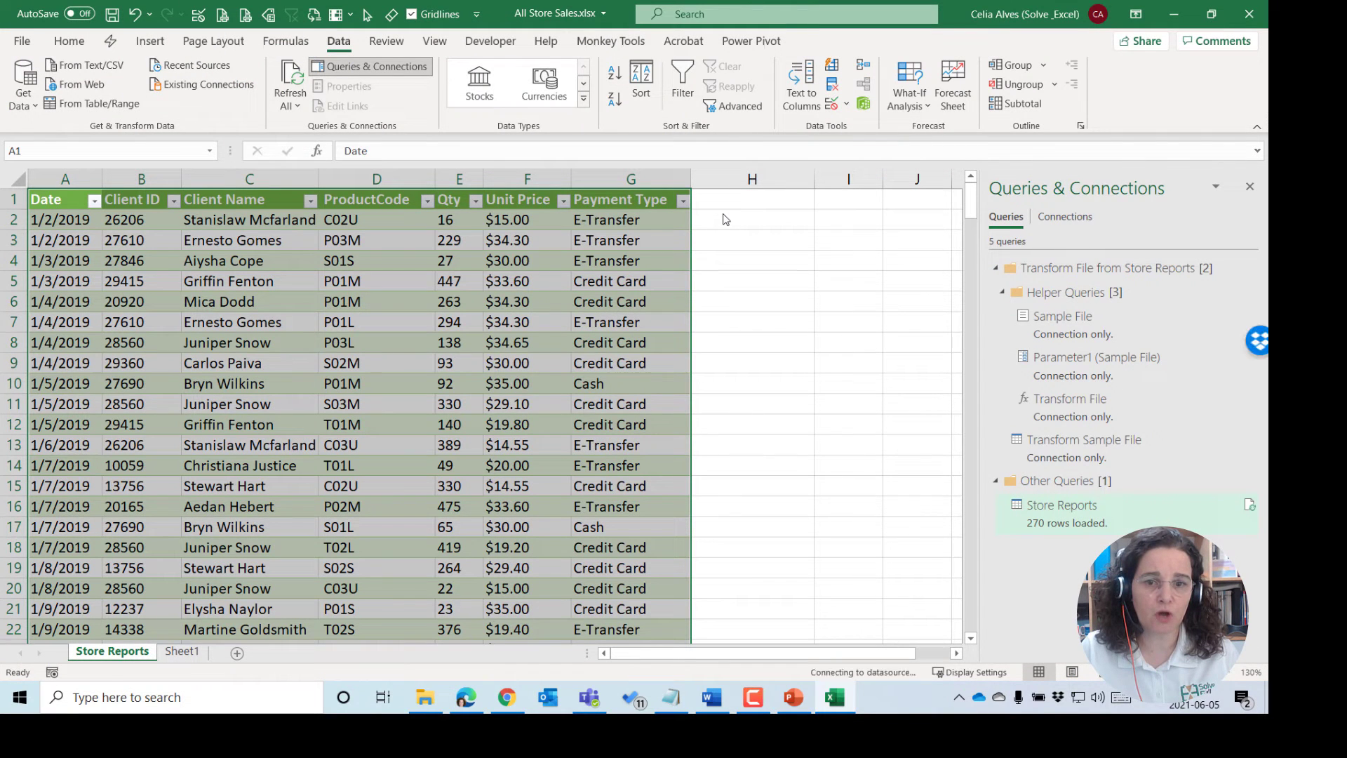
click(738, 254)
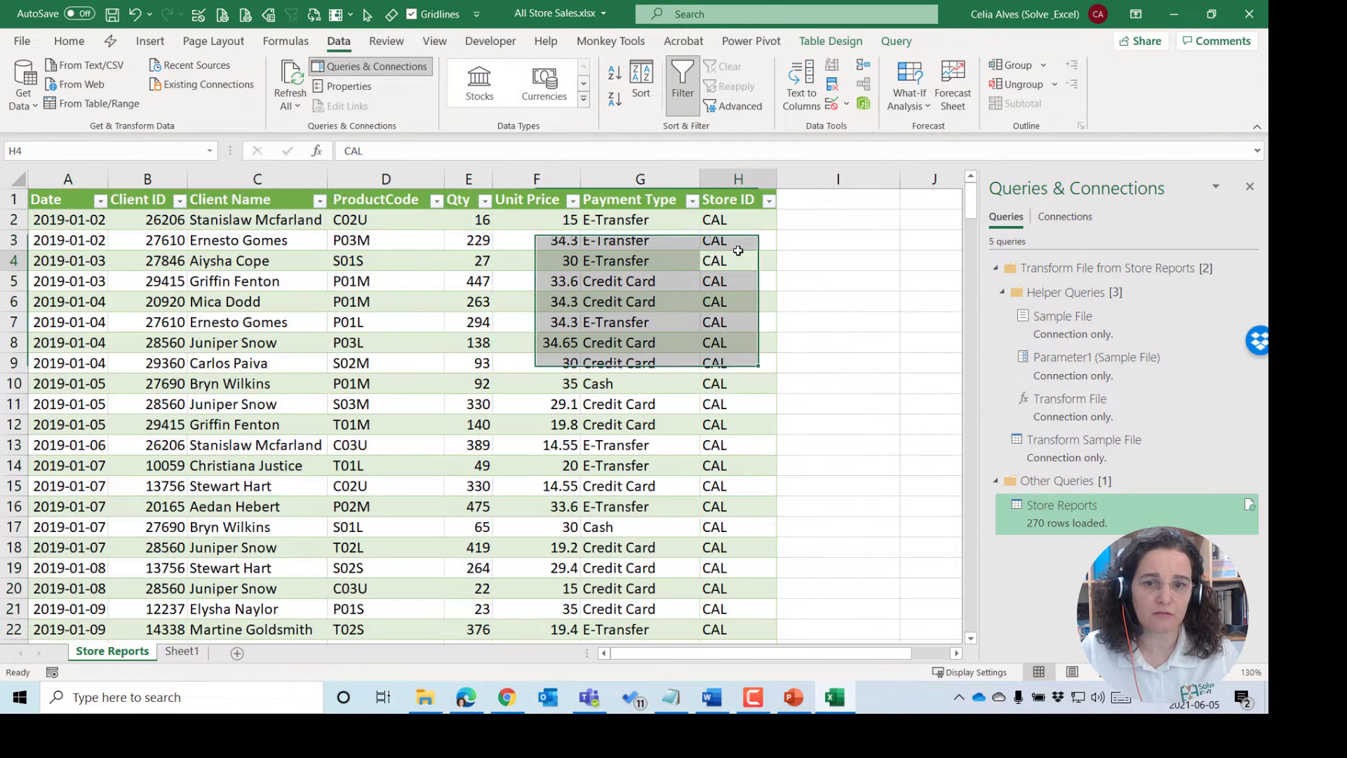
click(768, 202)
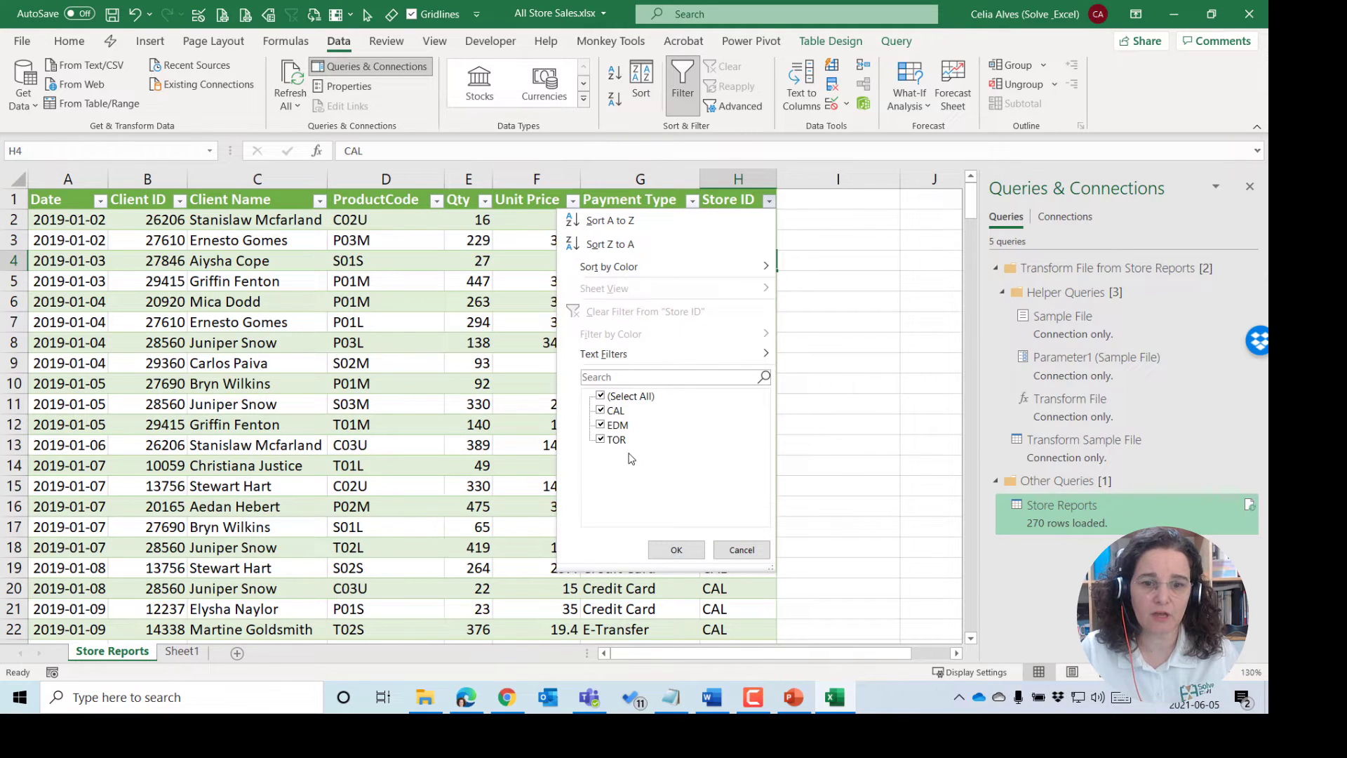
key(Escape)
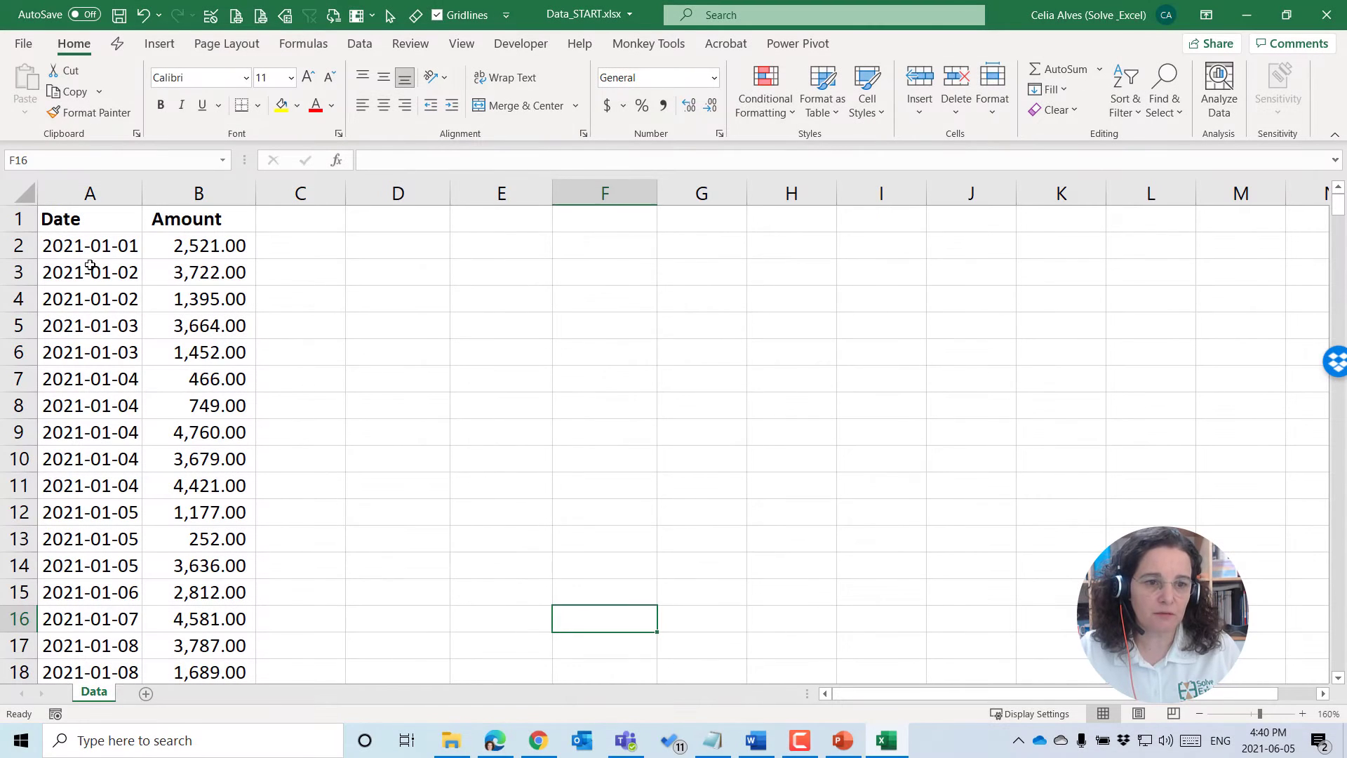
Load the Date and Amount range A1:B366 into Power Query as a table with headers.
click(90, 265)
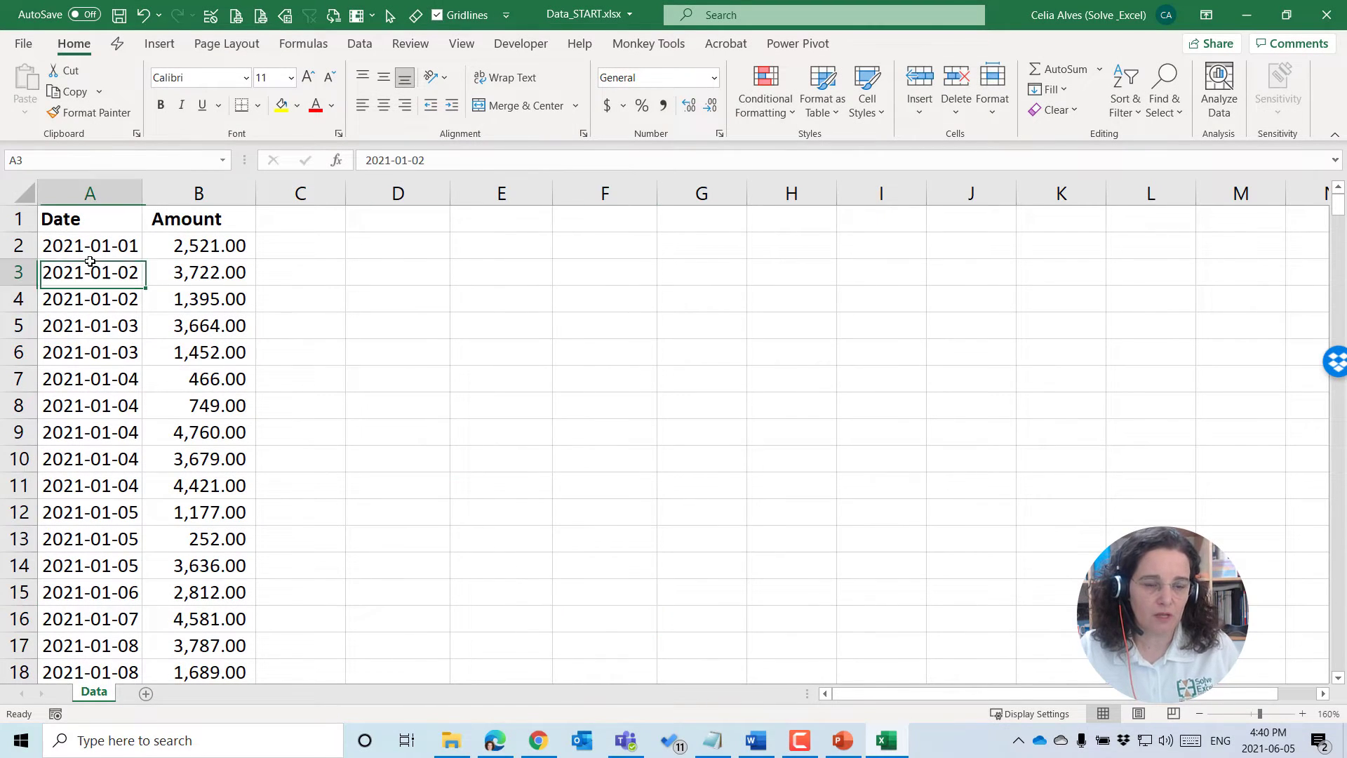
click(92, 246)
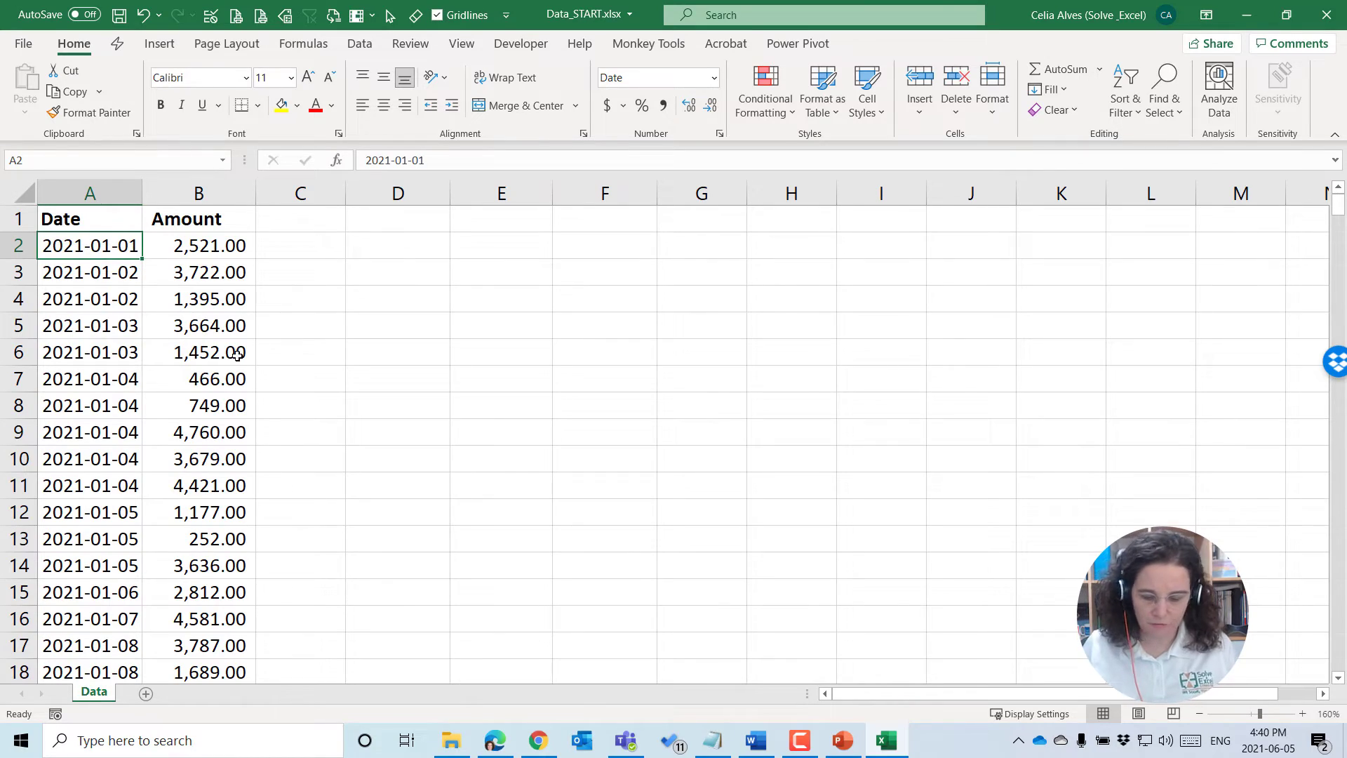
key(ctrl+Down)
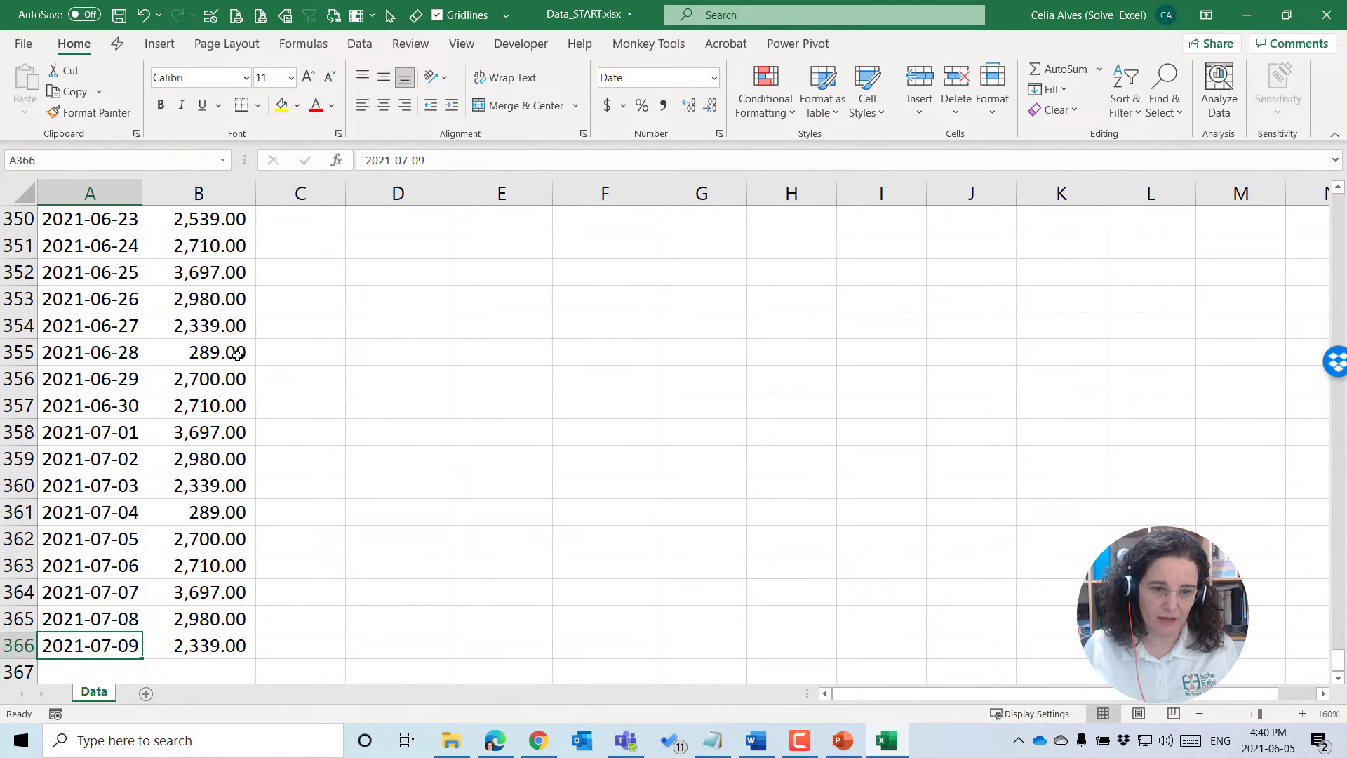
key(ctrl+Up)
click(235, 299)
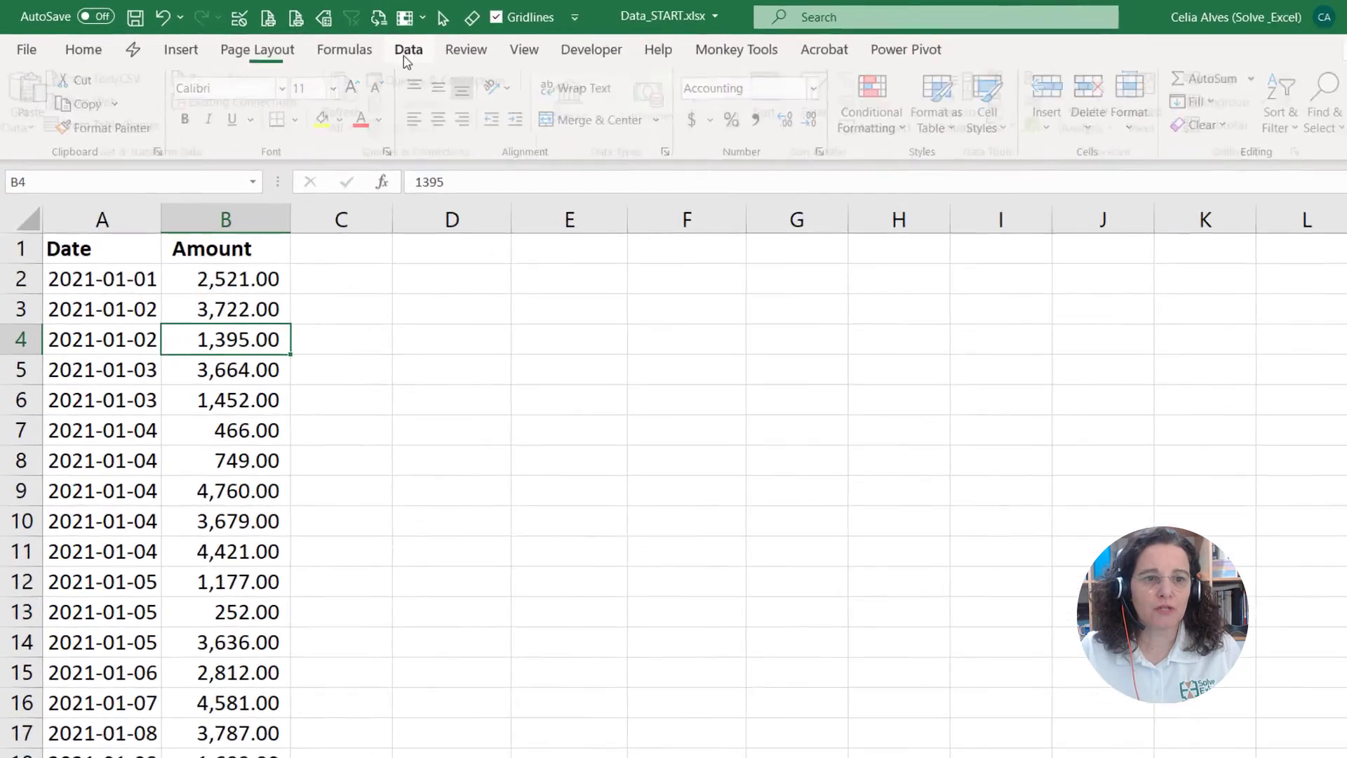
click(369, 44)
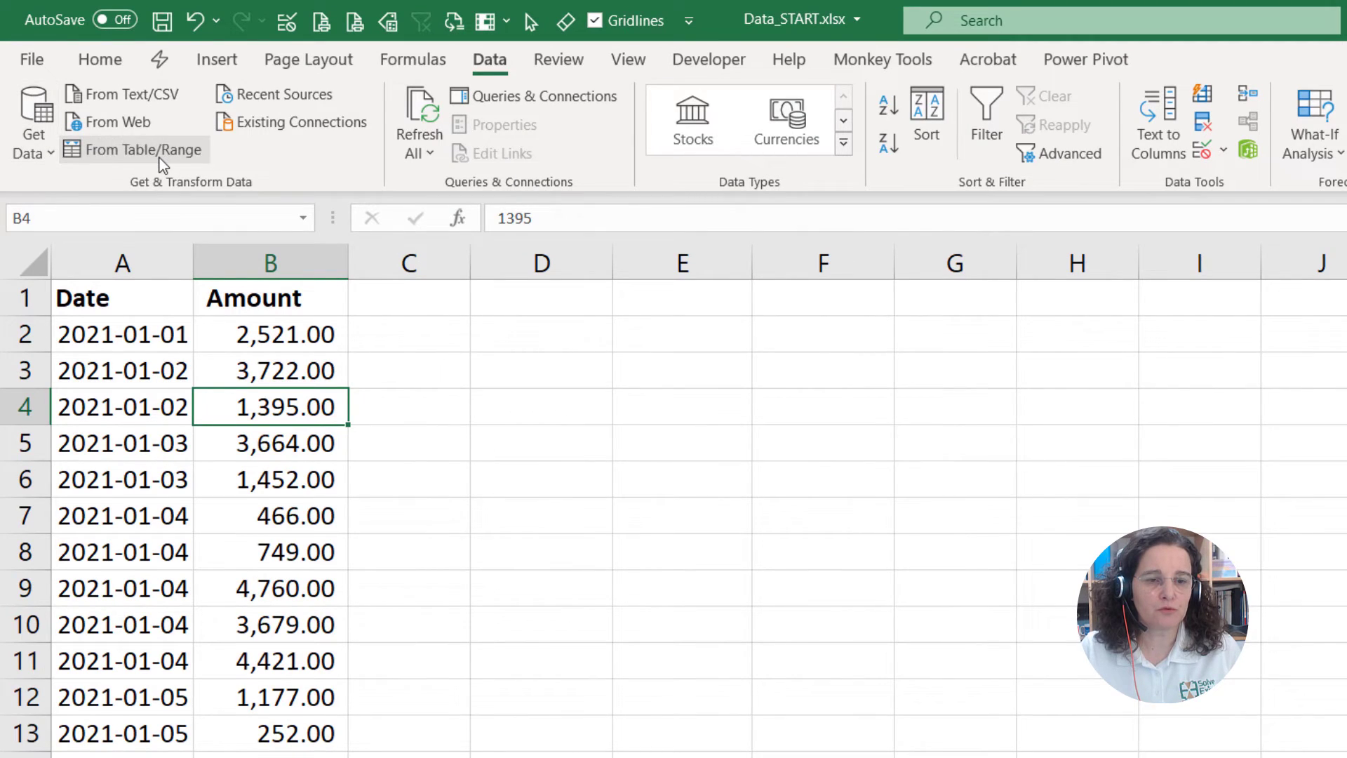
click(161, 160)
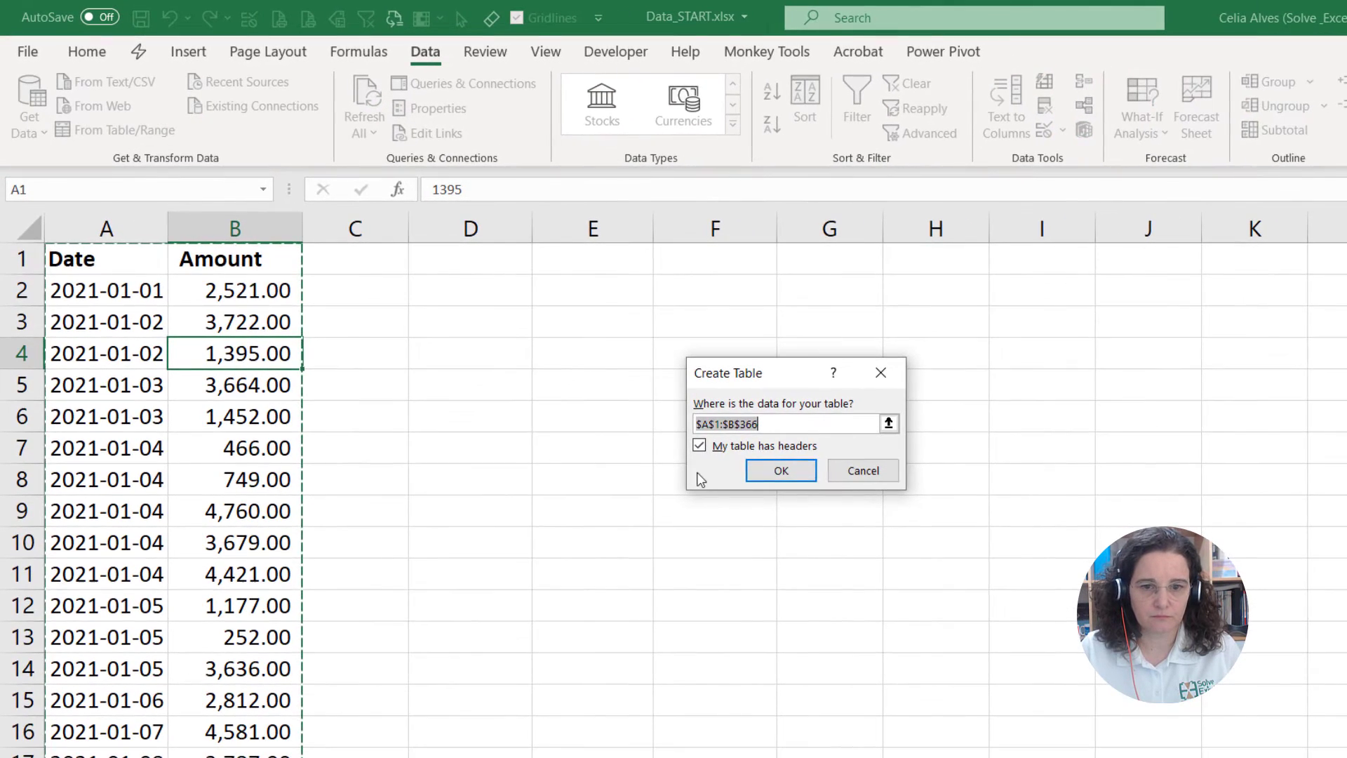
click(800, 470)
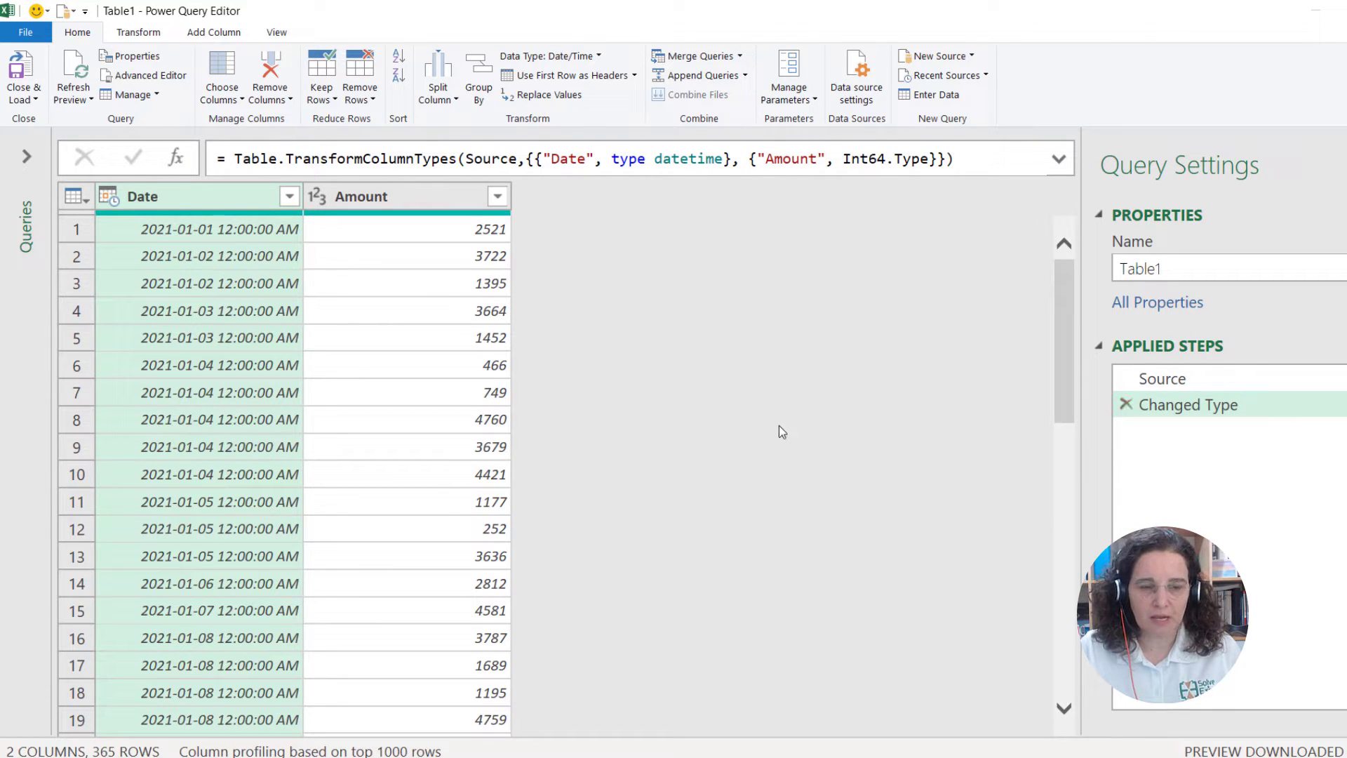
Change the Date column type to Date, replacing the current conversion.
click(110, 199)
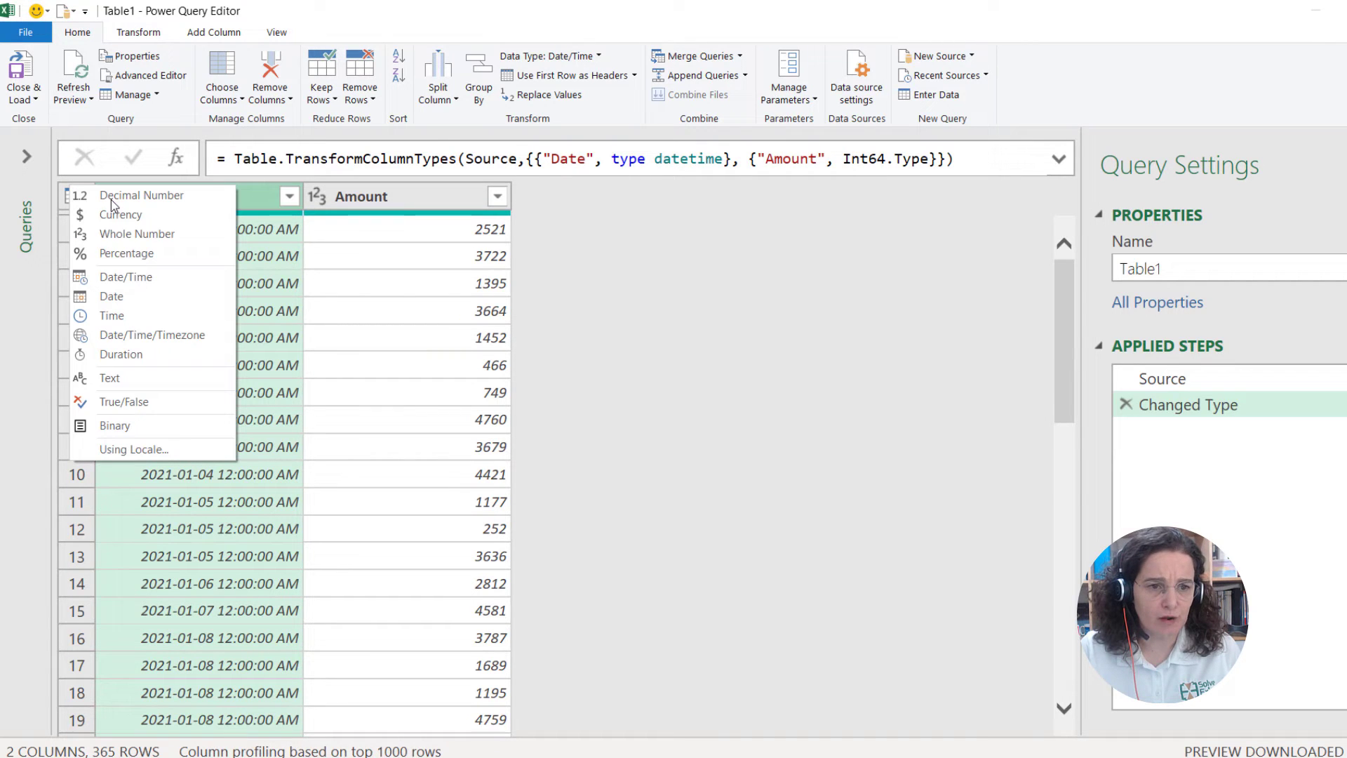
click(128, 302)
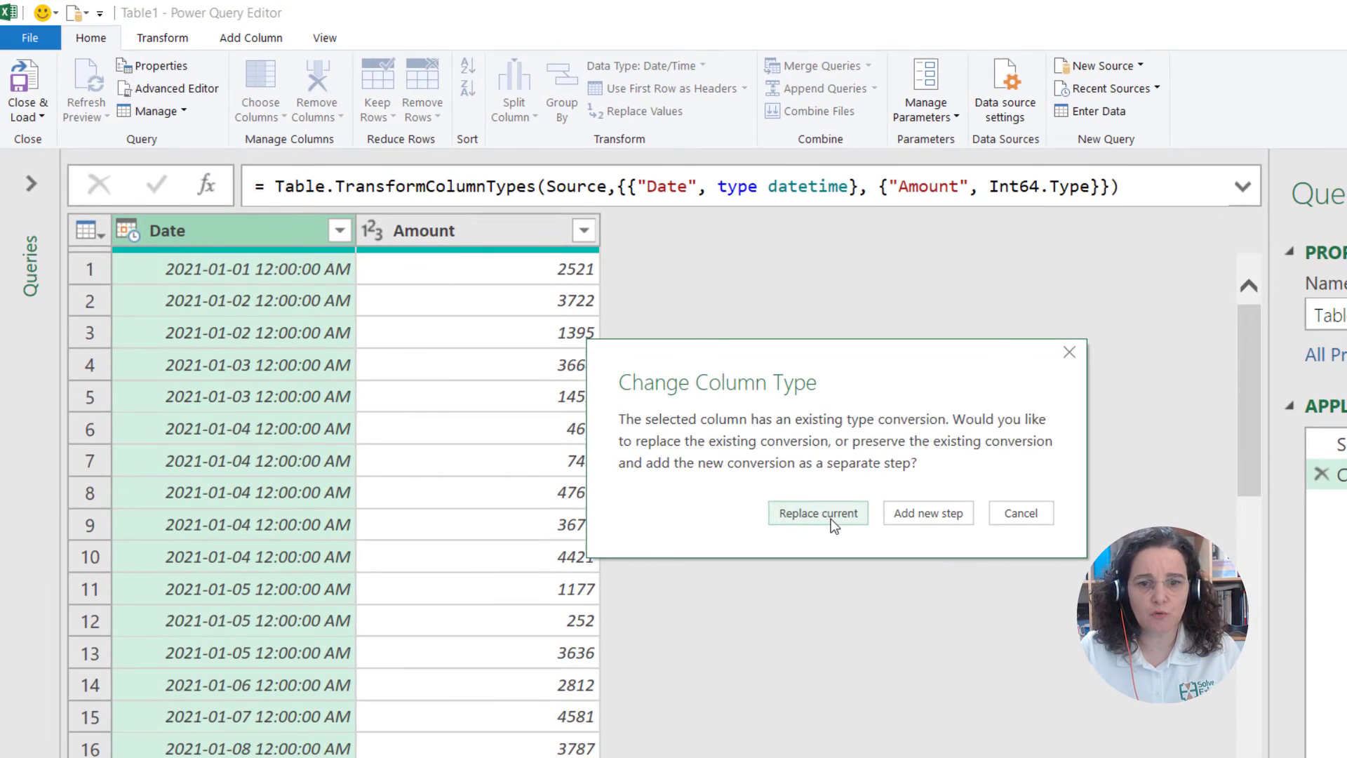
click(708, 442)
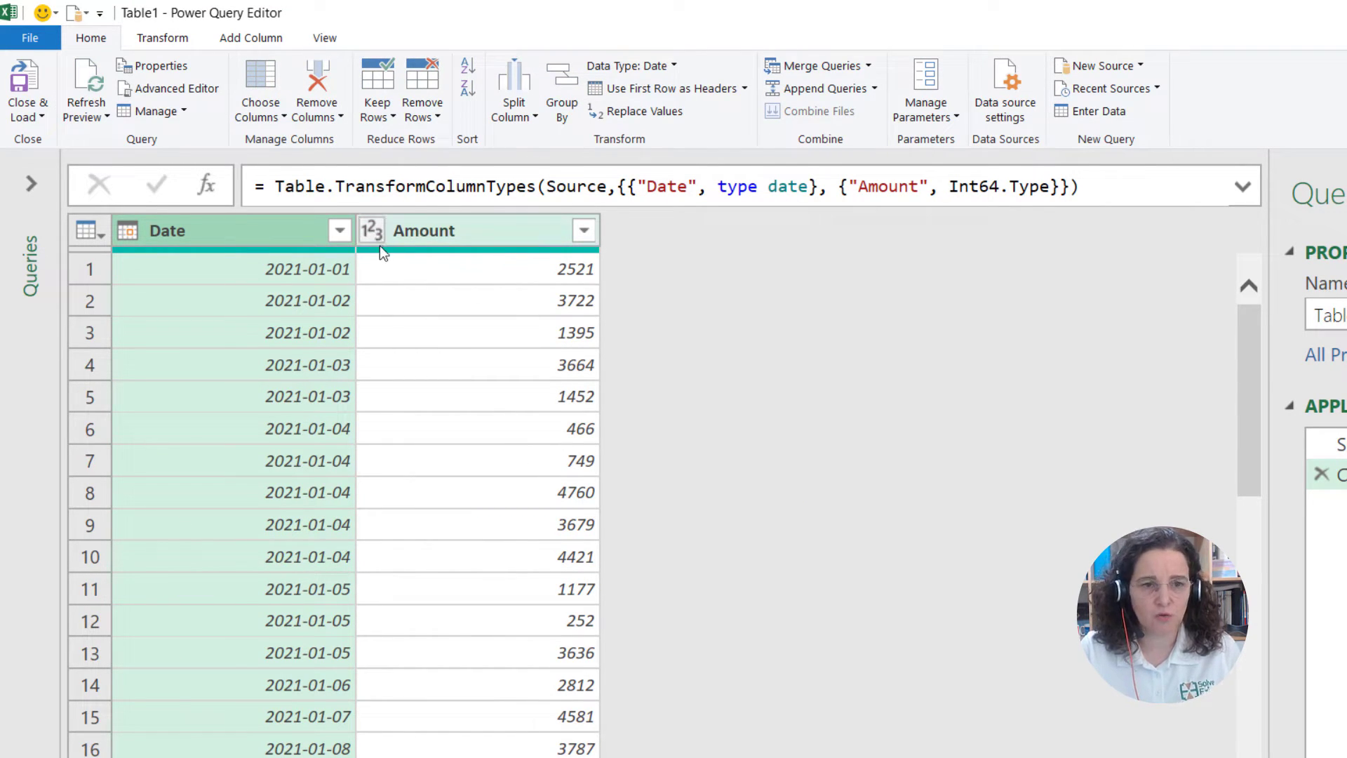
Filter the Date column to keep only rows in the current month.
click(340, 231)
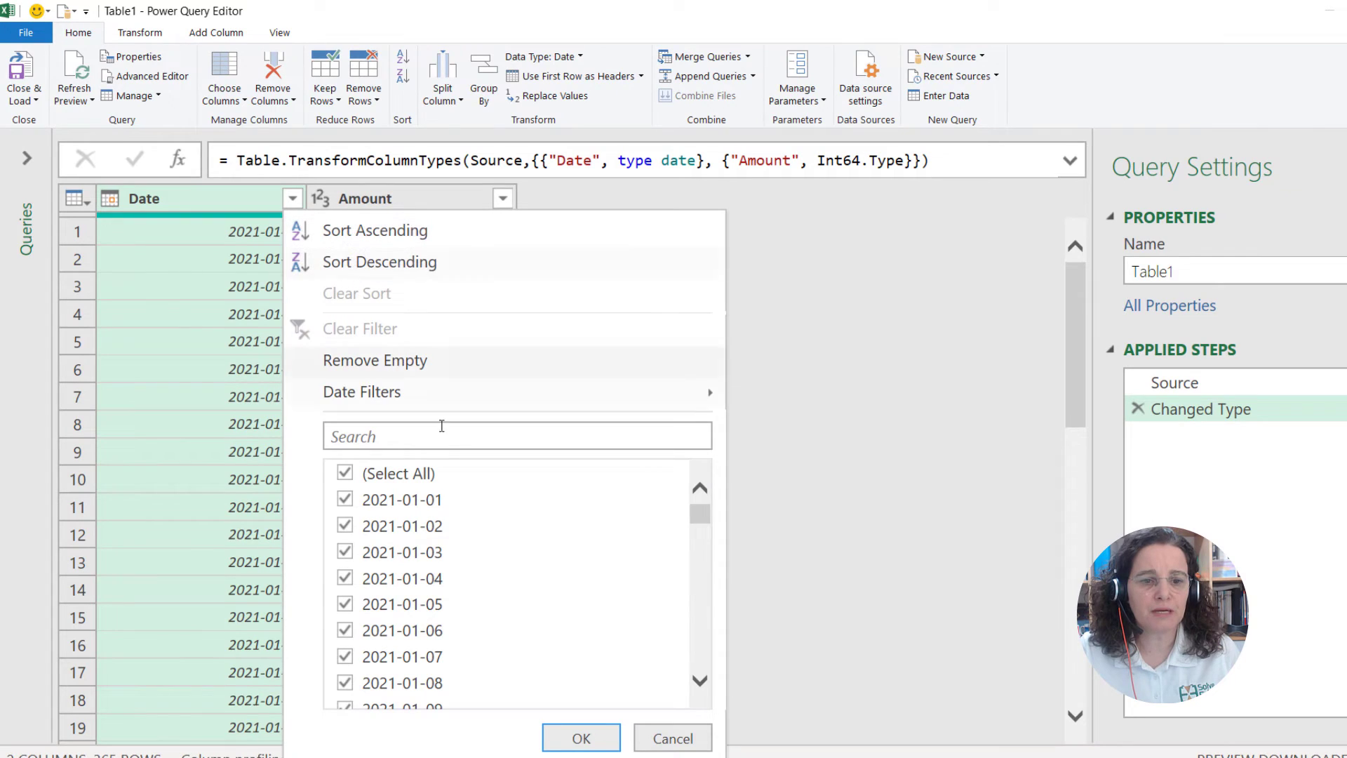
mouse_move(378, 396)
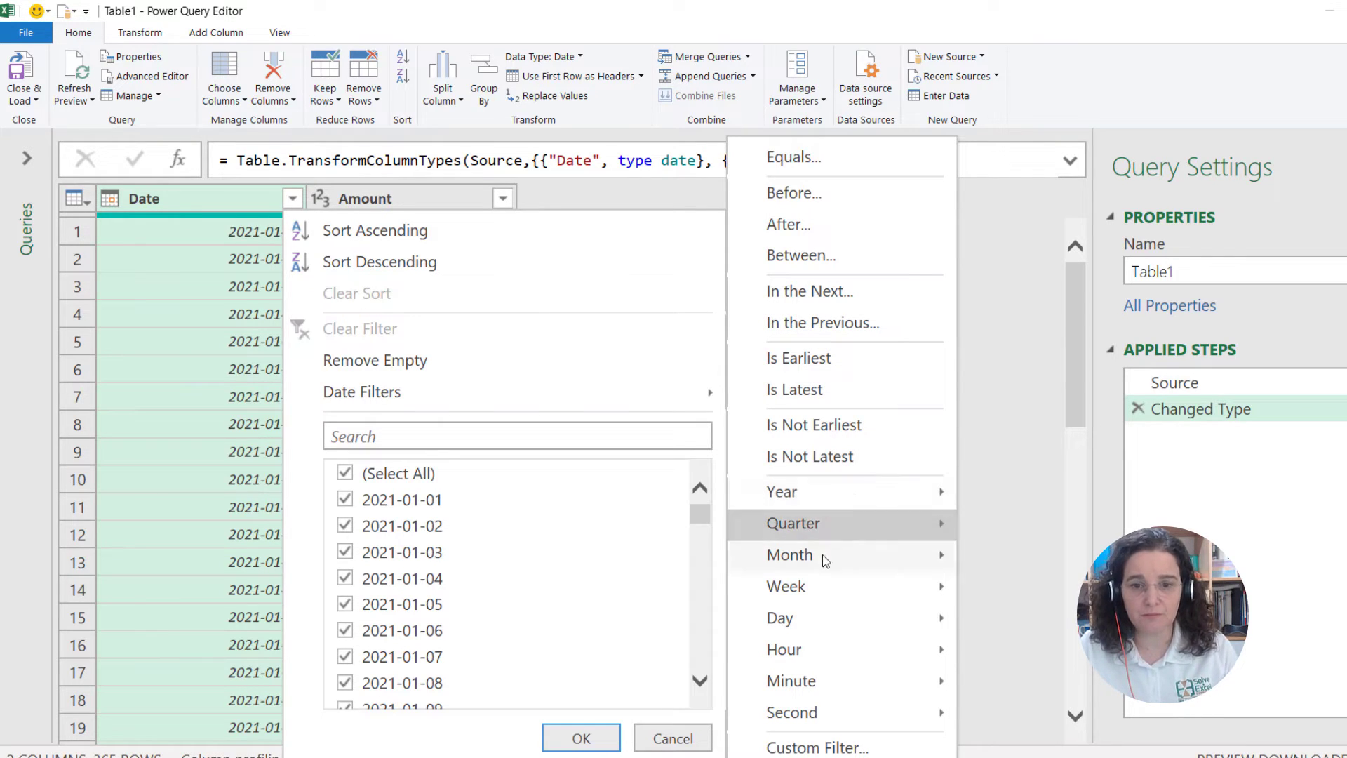
mouse_move(823, 558)
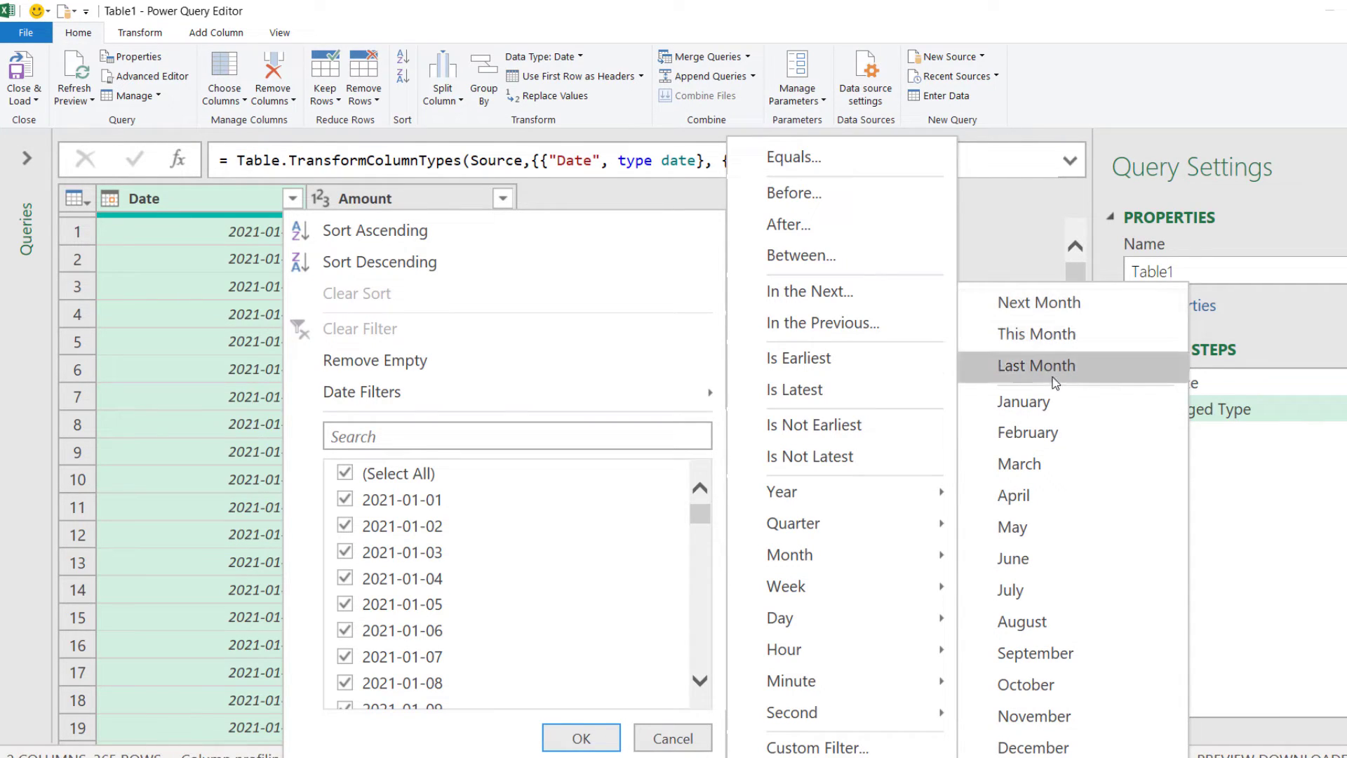
click(1053, 338)
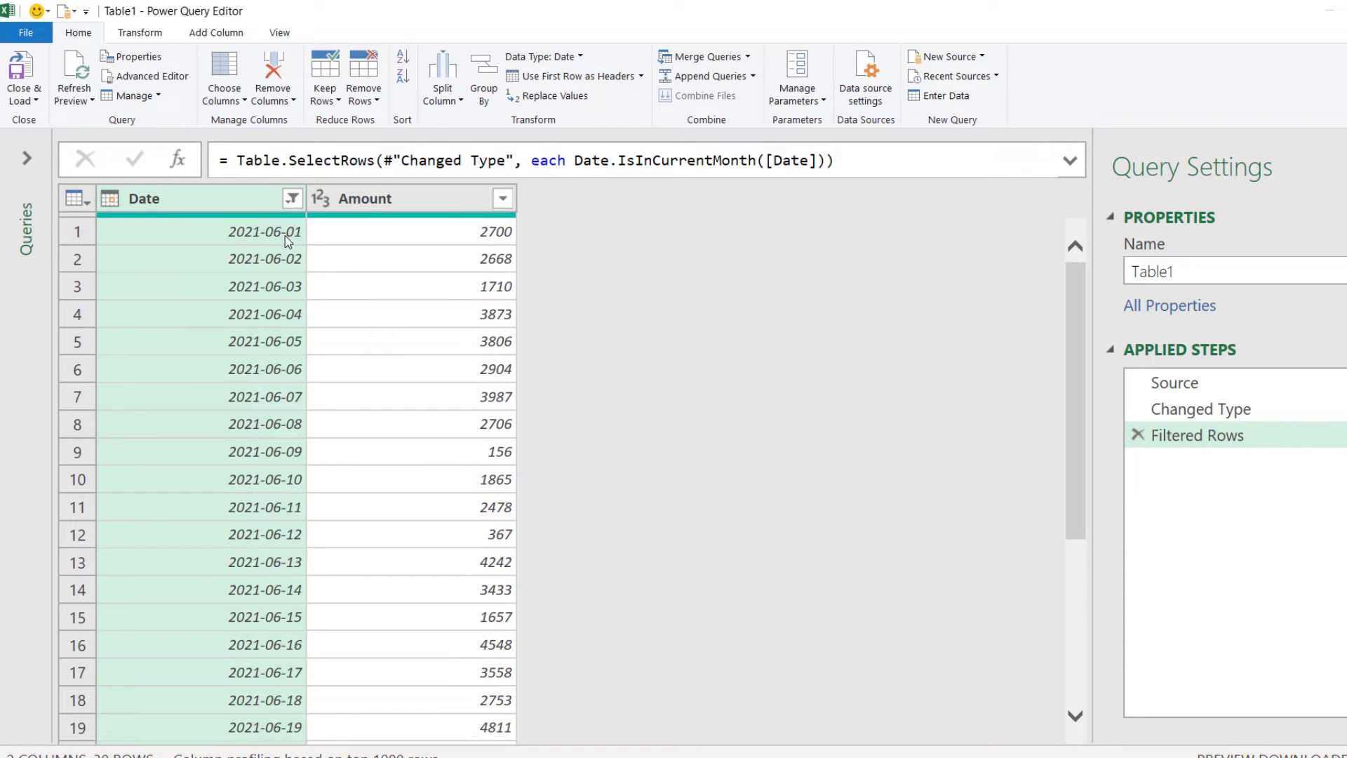
scroll(284, 237, down, 4)
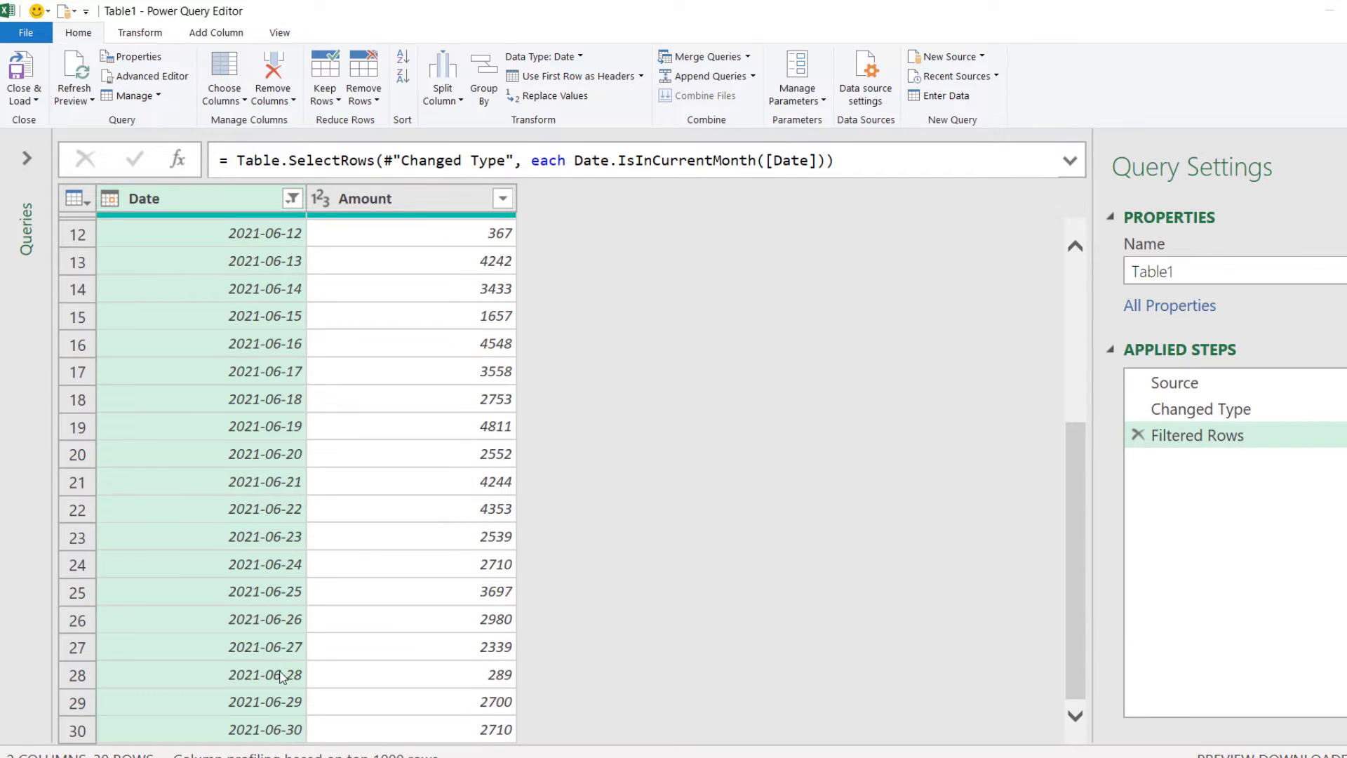
scroll(281, 675, up, 4)
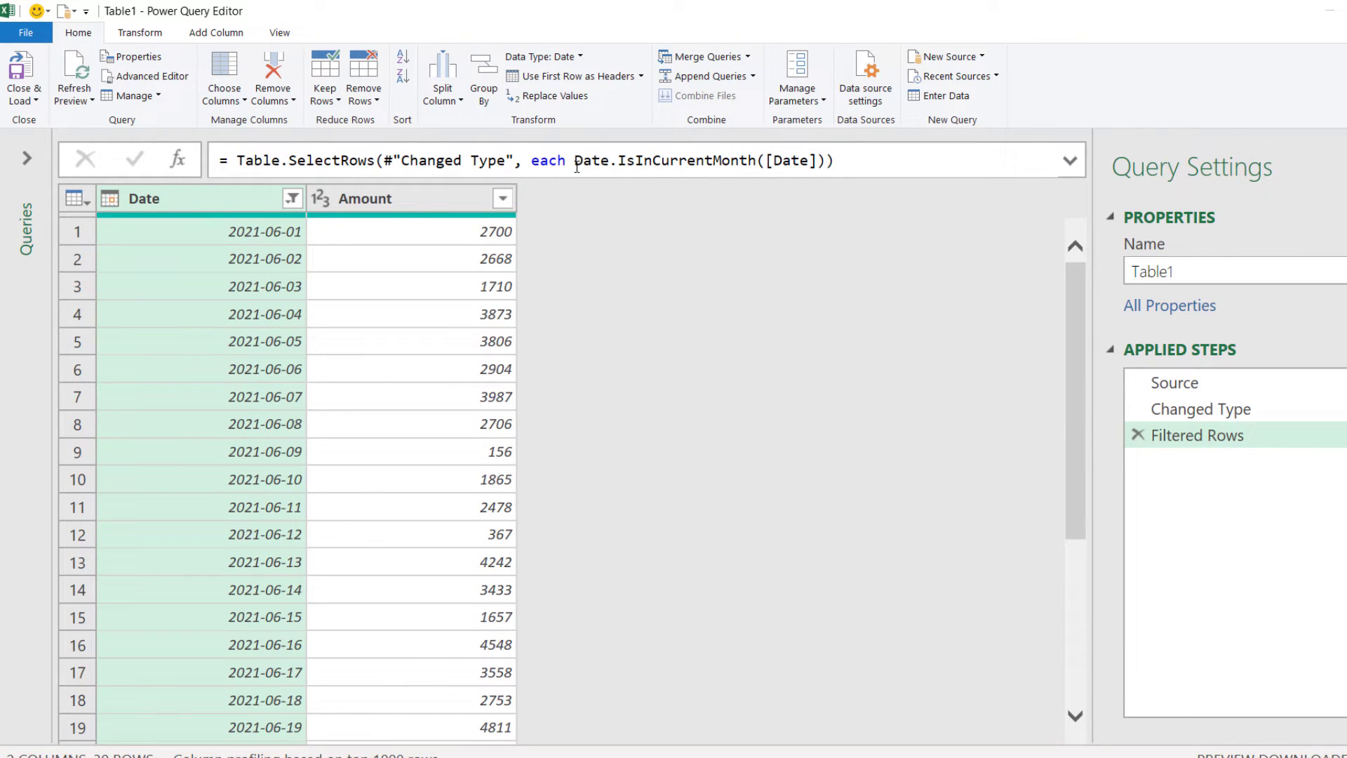
Inspect the IsInCurrentMonth filter formula, then delete the Filtered Rows step.
drag(577, 167, 758, 162)
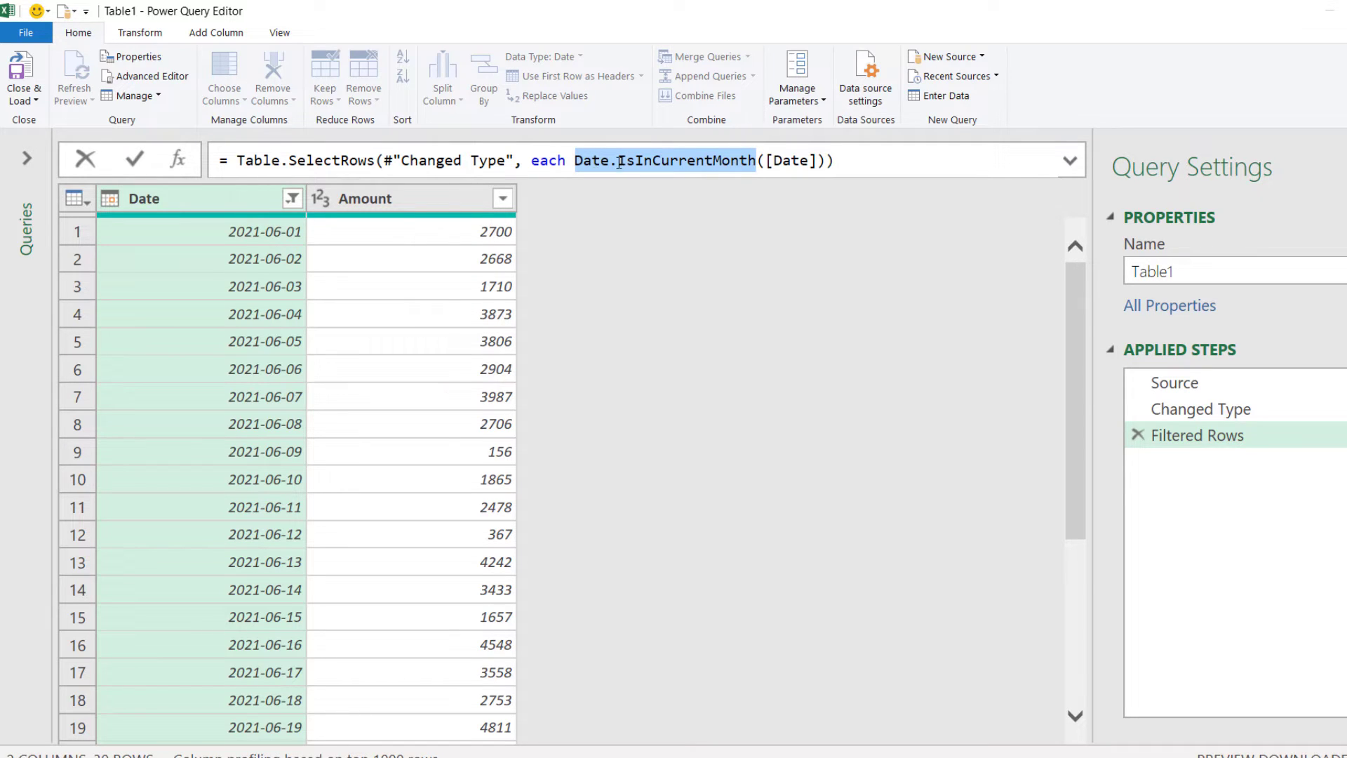
mouse_move(619, 163)
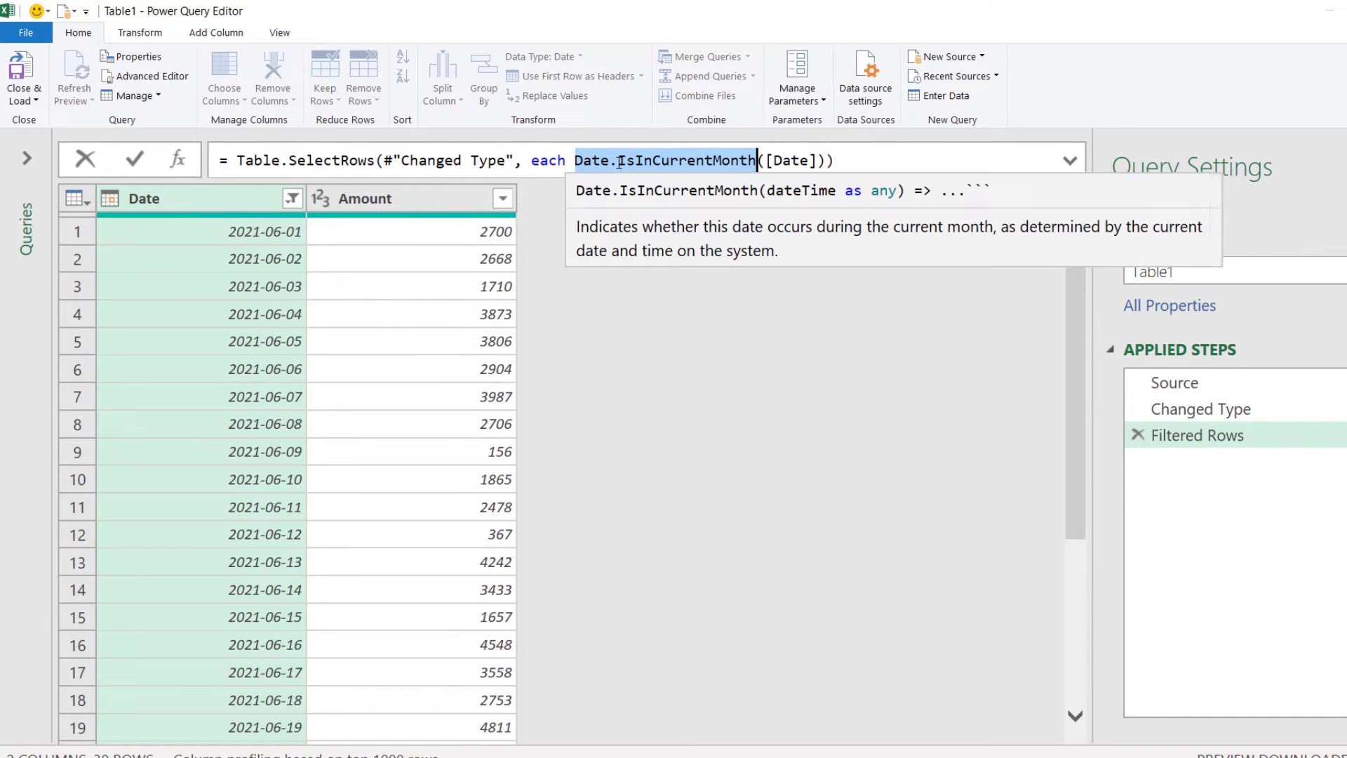
drag(619, 162, 756, 162)
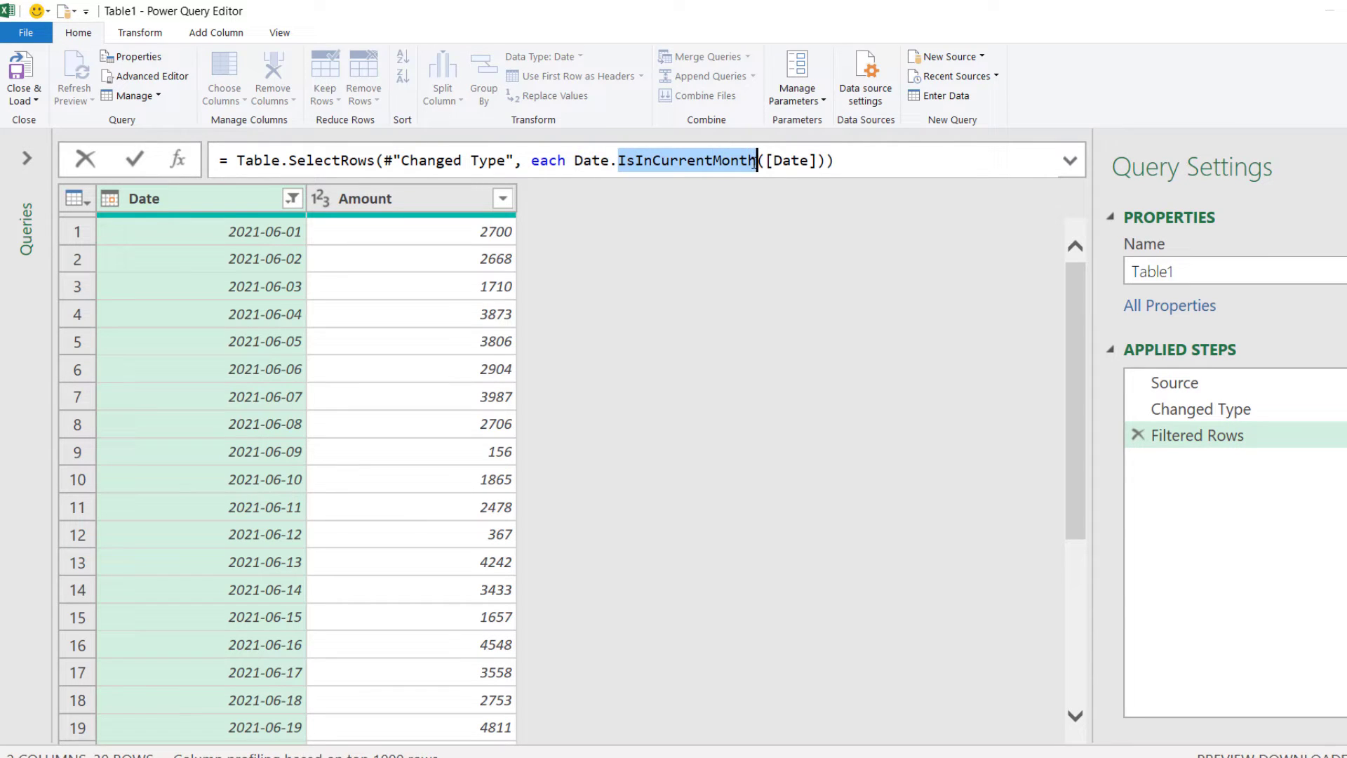
click(1137, 437)
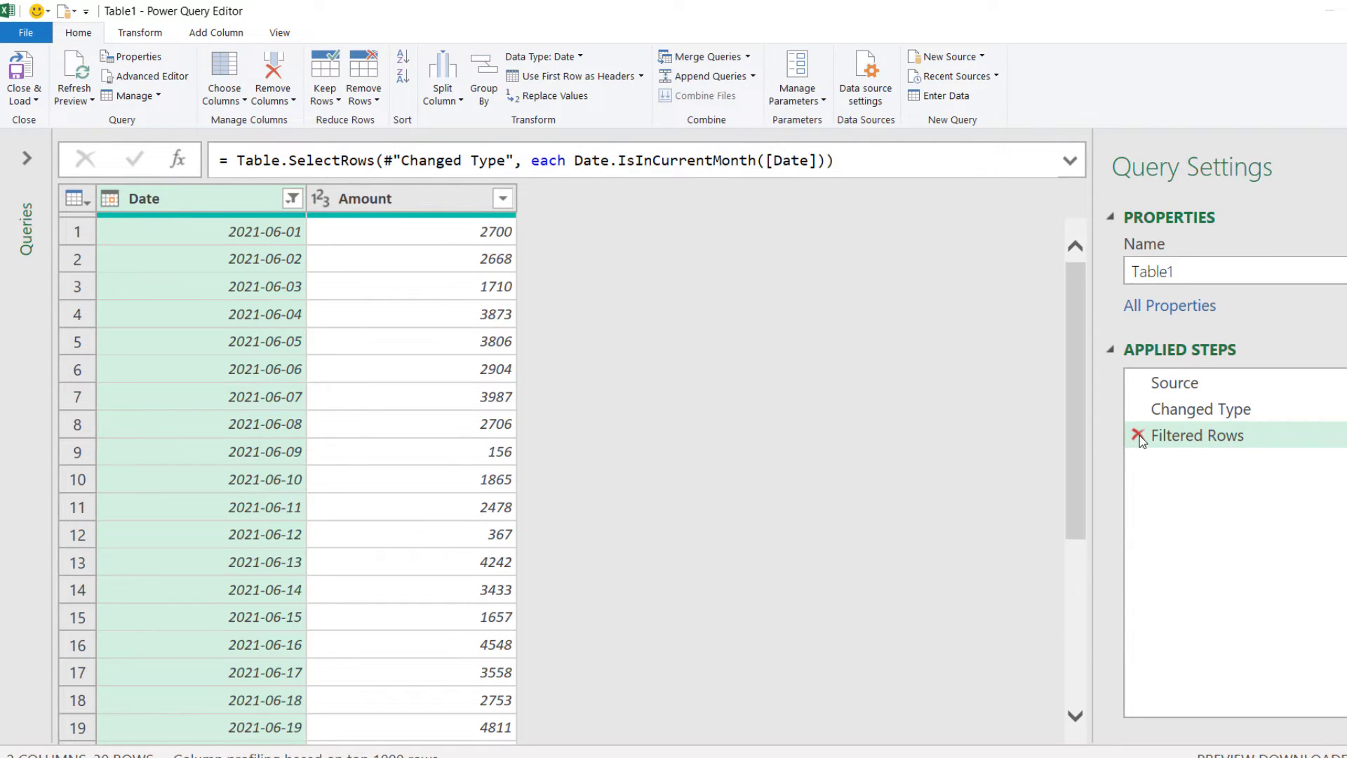
click(1139, 434)
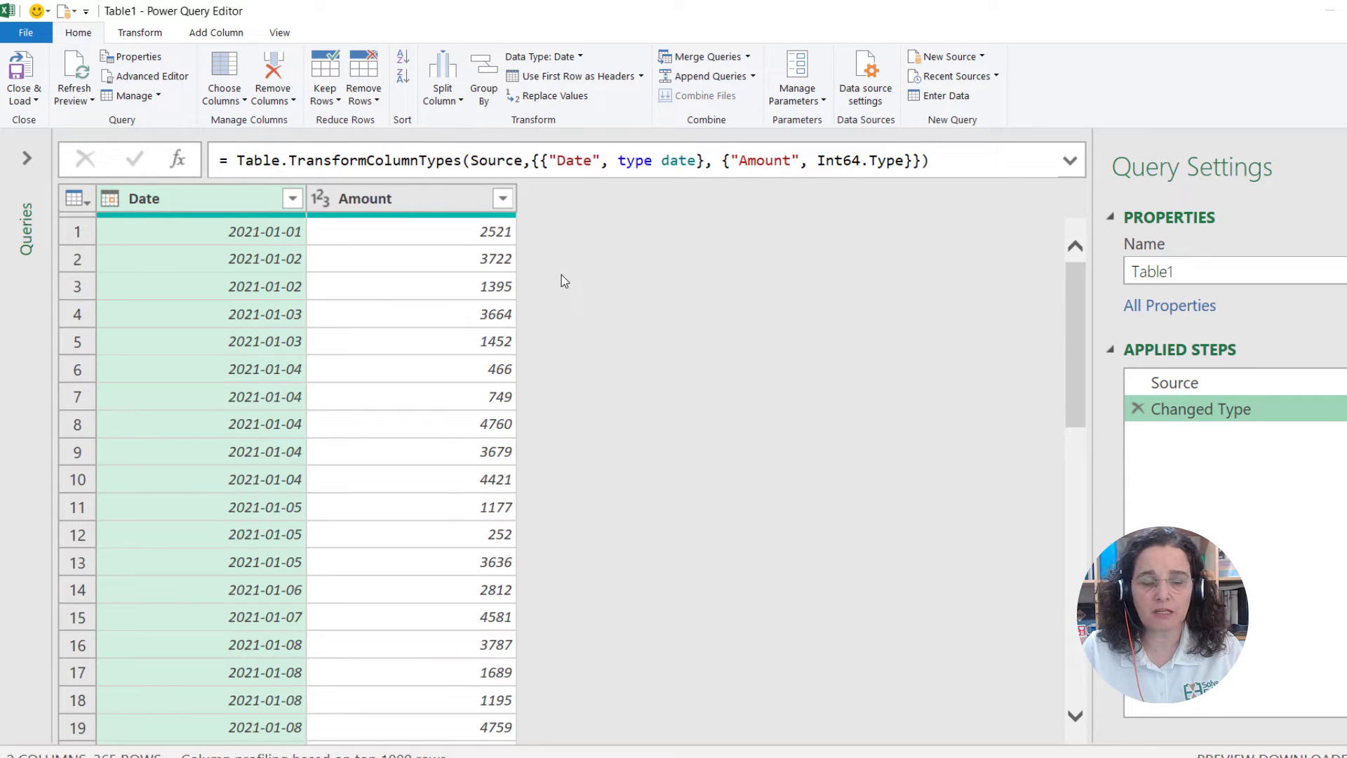
Filter the Date column to dates on or after 1 June 2021, then select its #date formula part.
click(293, 198)
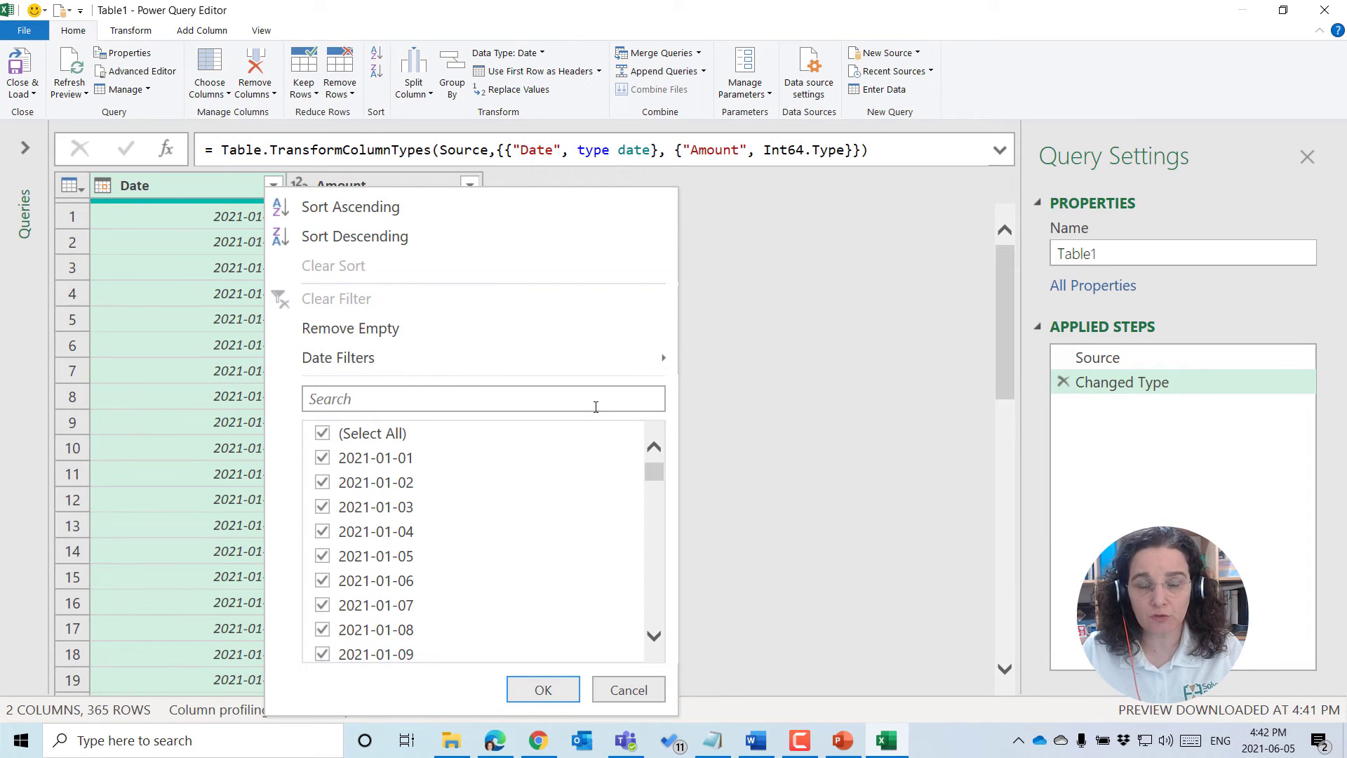
click(467, 364)
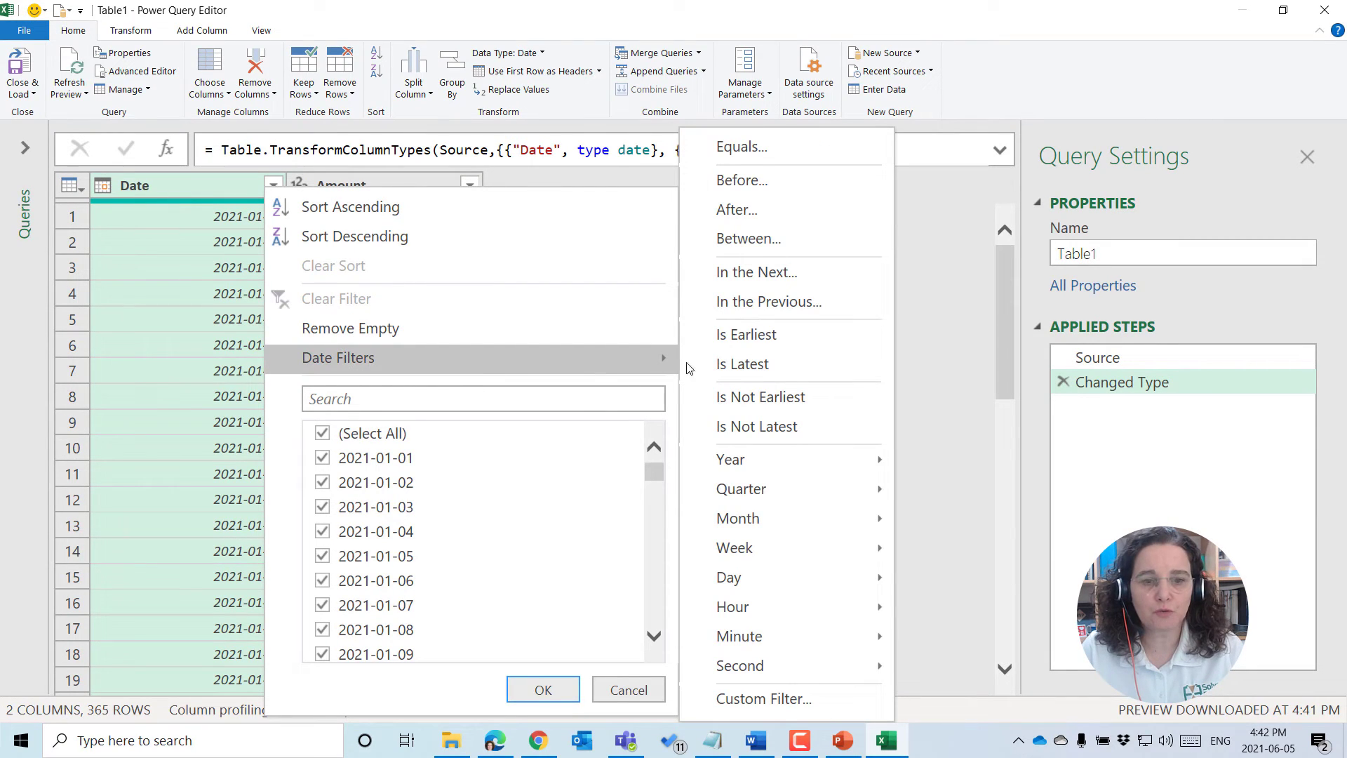
click(756, 211)
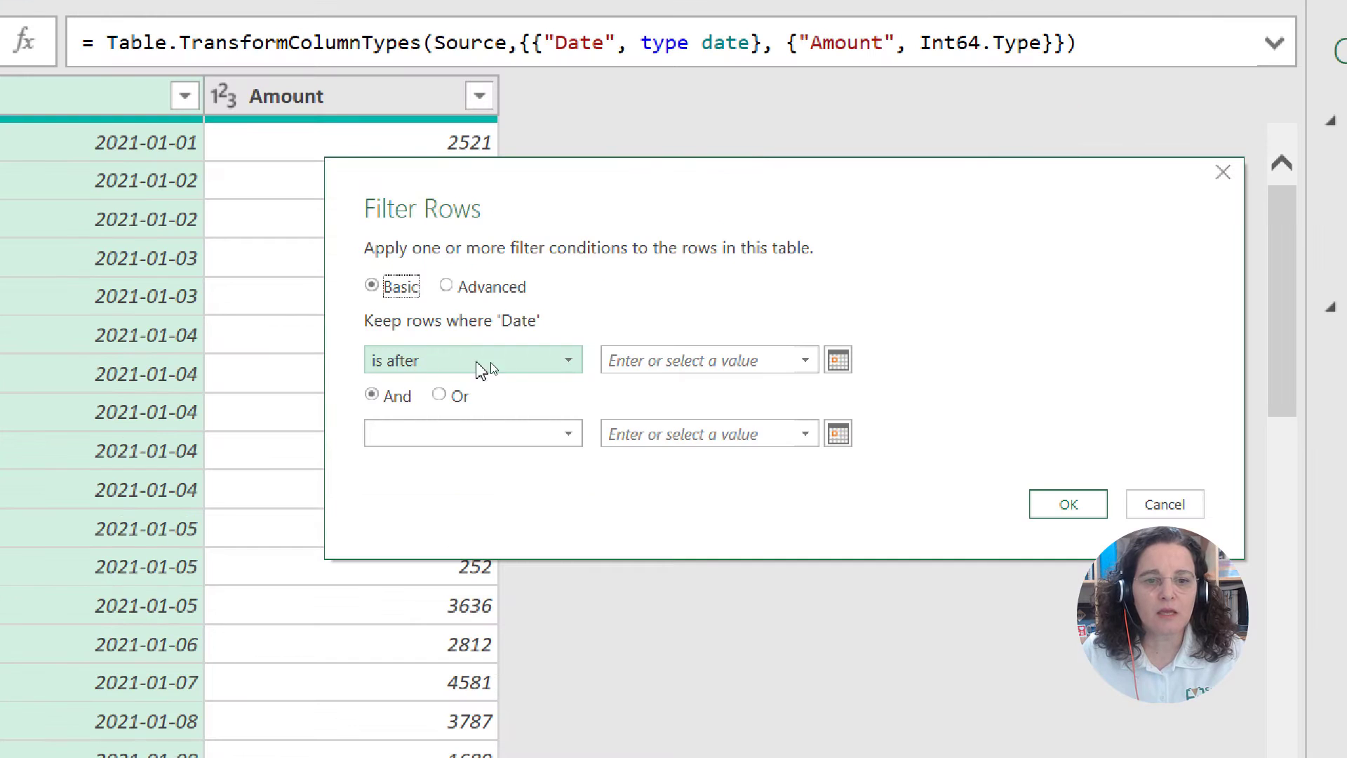
click(569, 367)
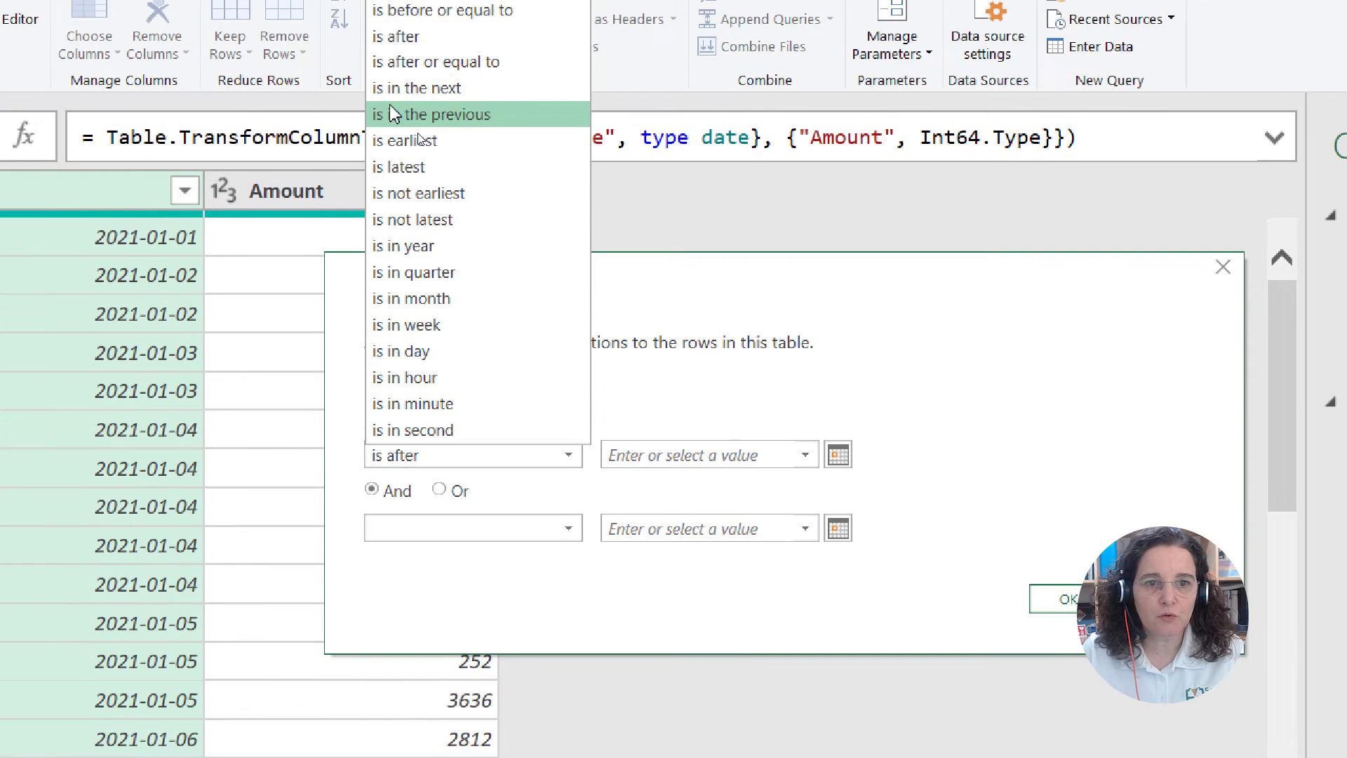
click(459, 98)
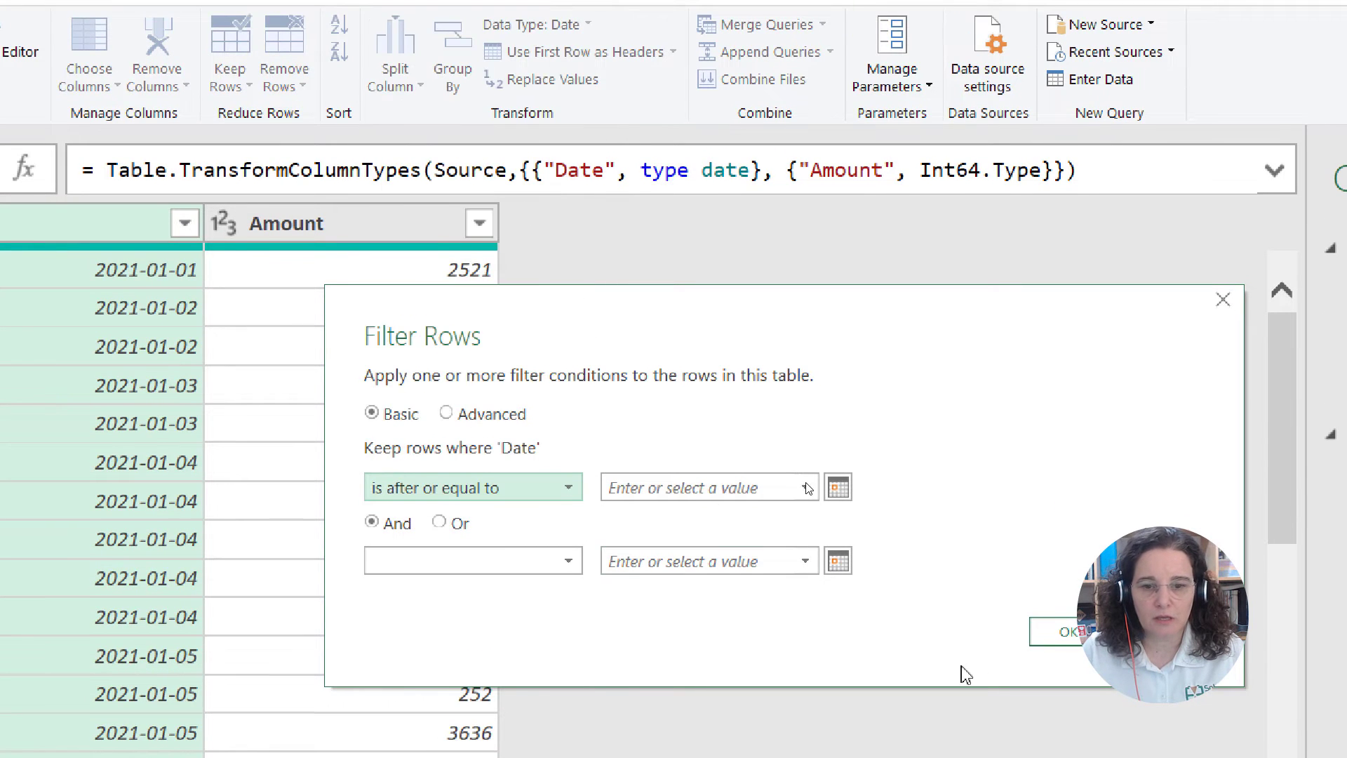
click(837, 484)
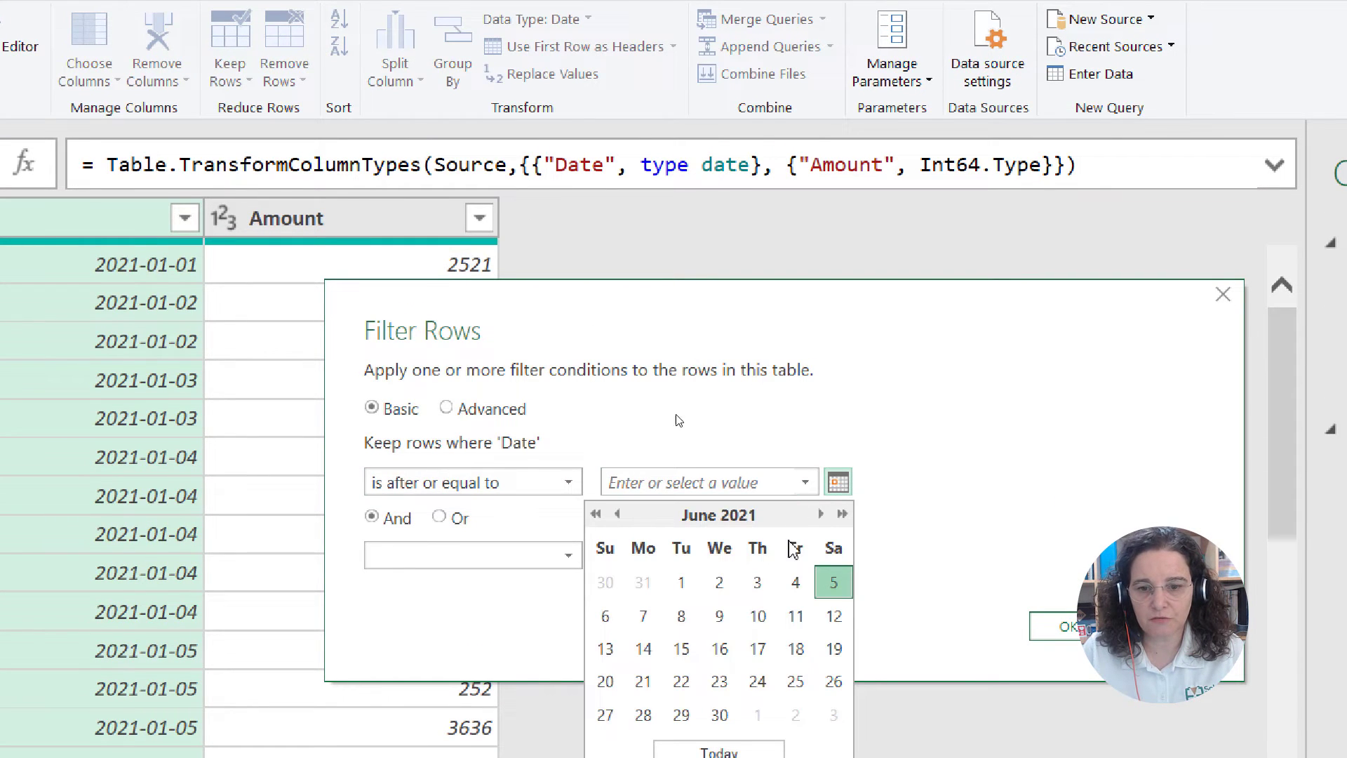
click(683, 586)
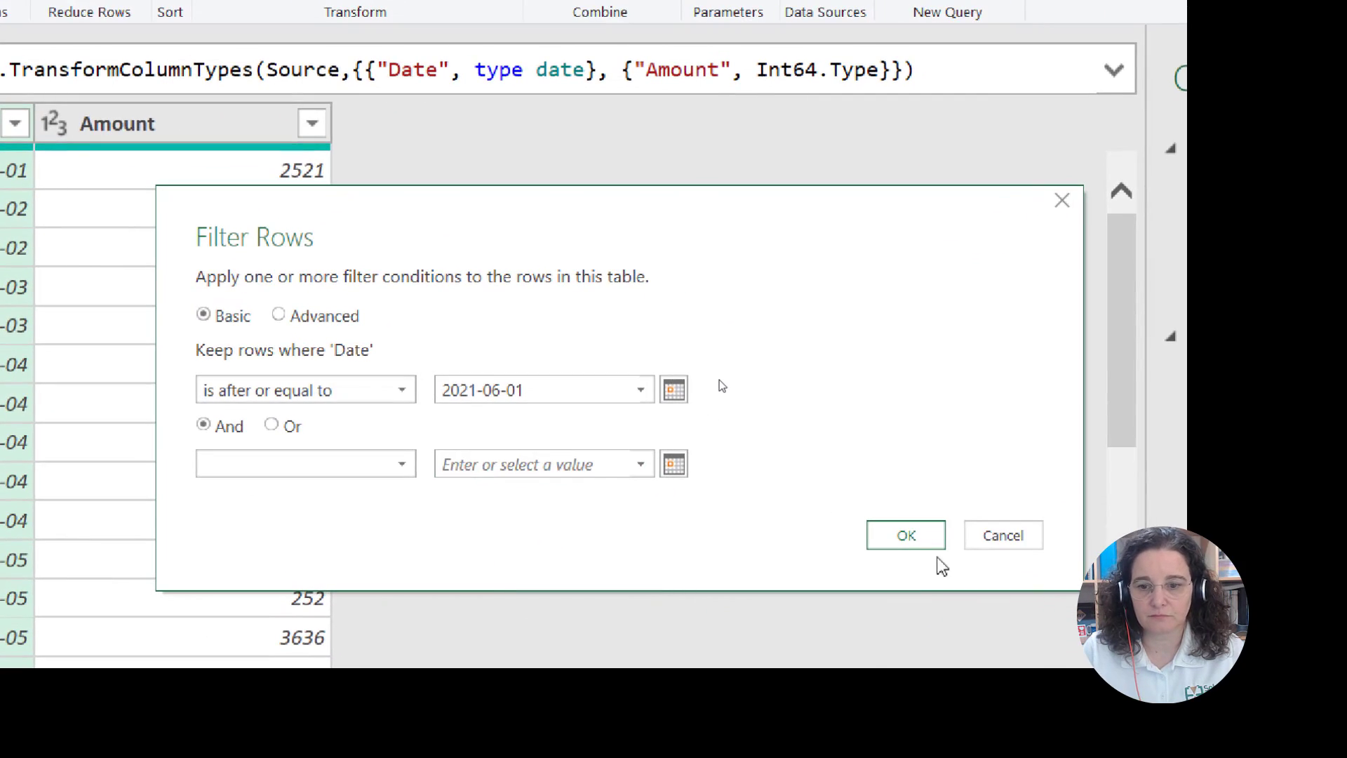
click(909, 537)
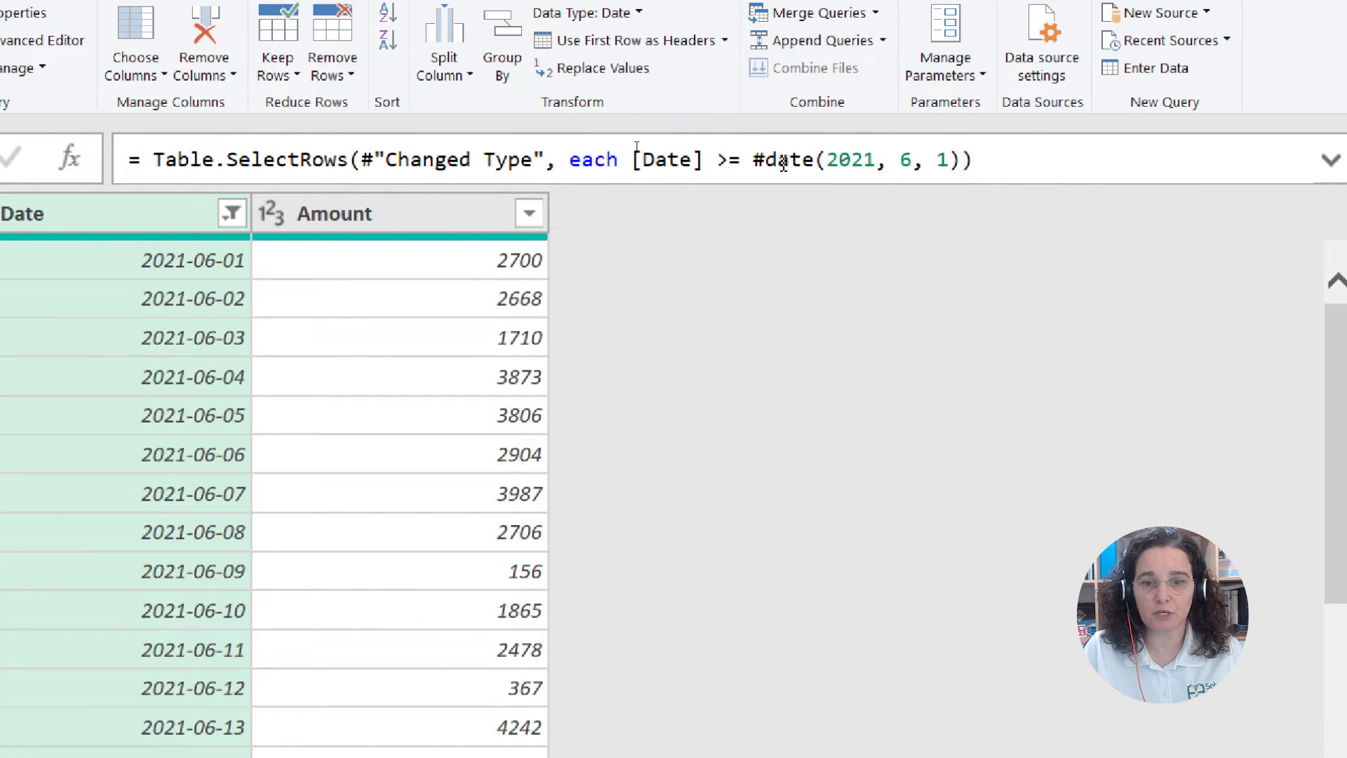
drag(744, 160, 948, 160)
click(899, 160)
Replace the month 6 in #date(2021, 6, 1) with DateTime.LocalNow() and commit the formula.
click(938, 160)
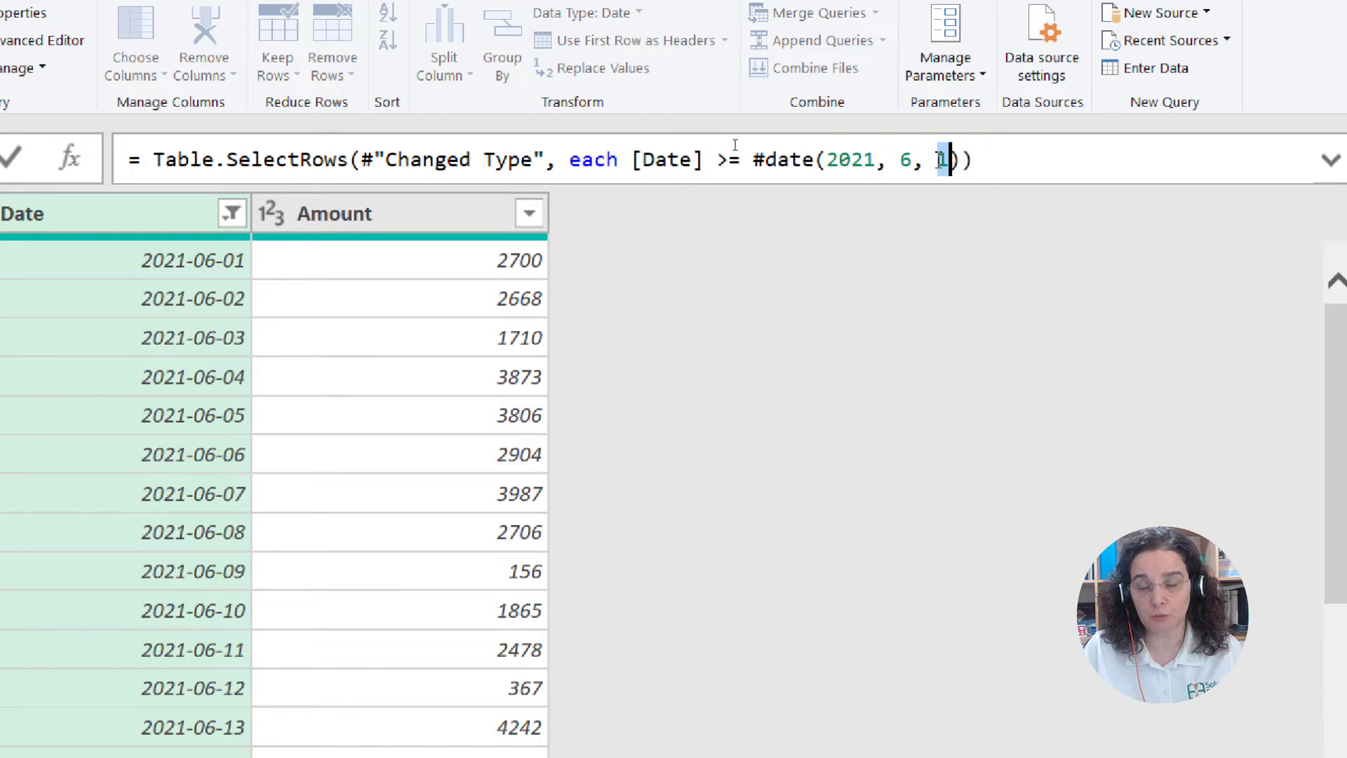
text(1)
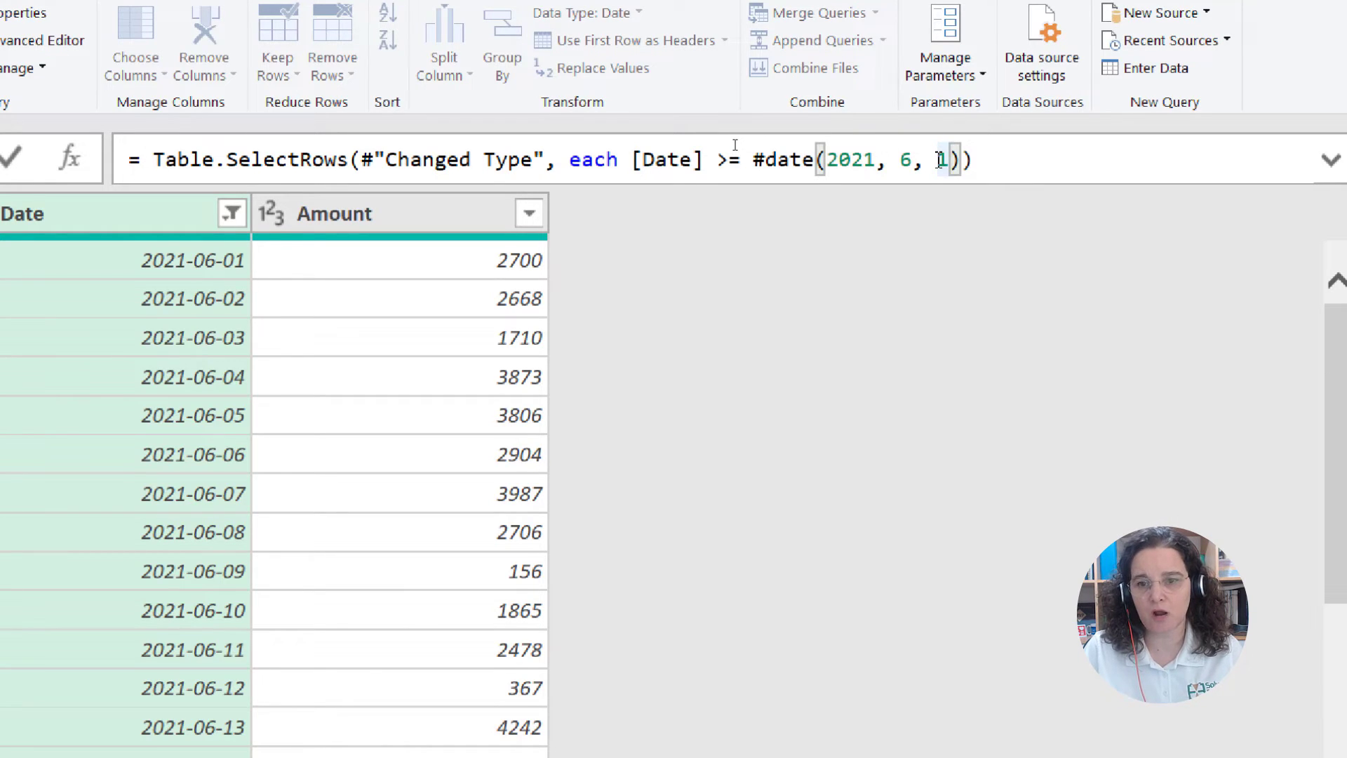
key(Left)
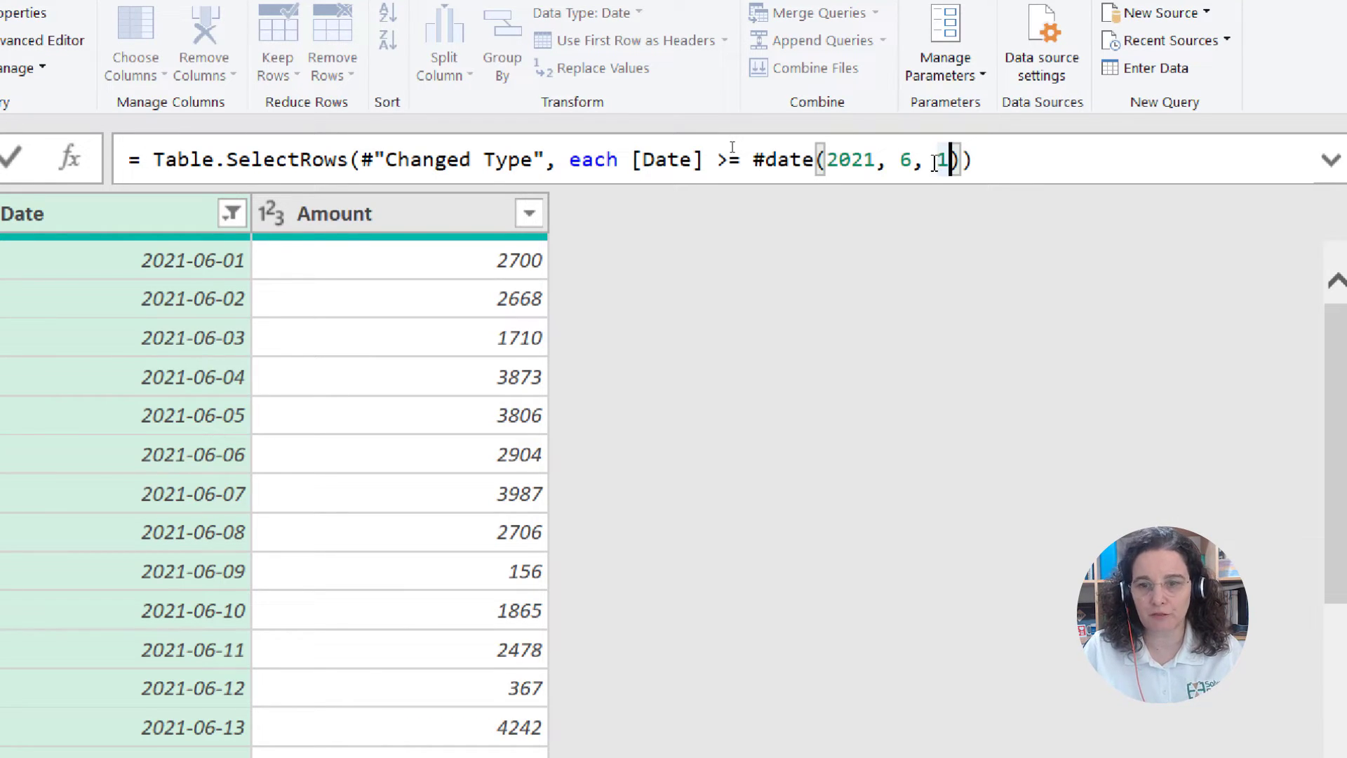
key(Left)
key(Left)
key(Left)
key(Left)
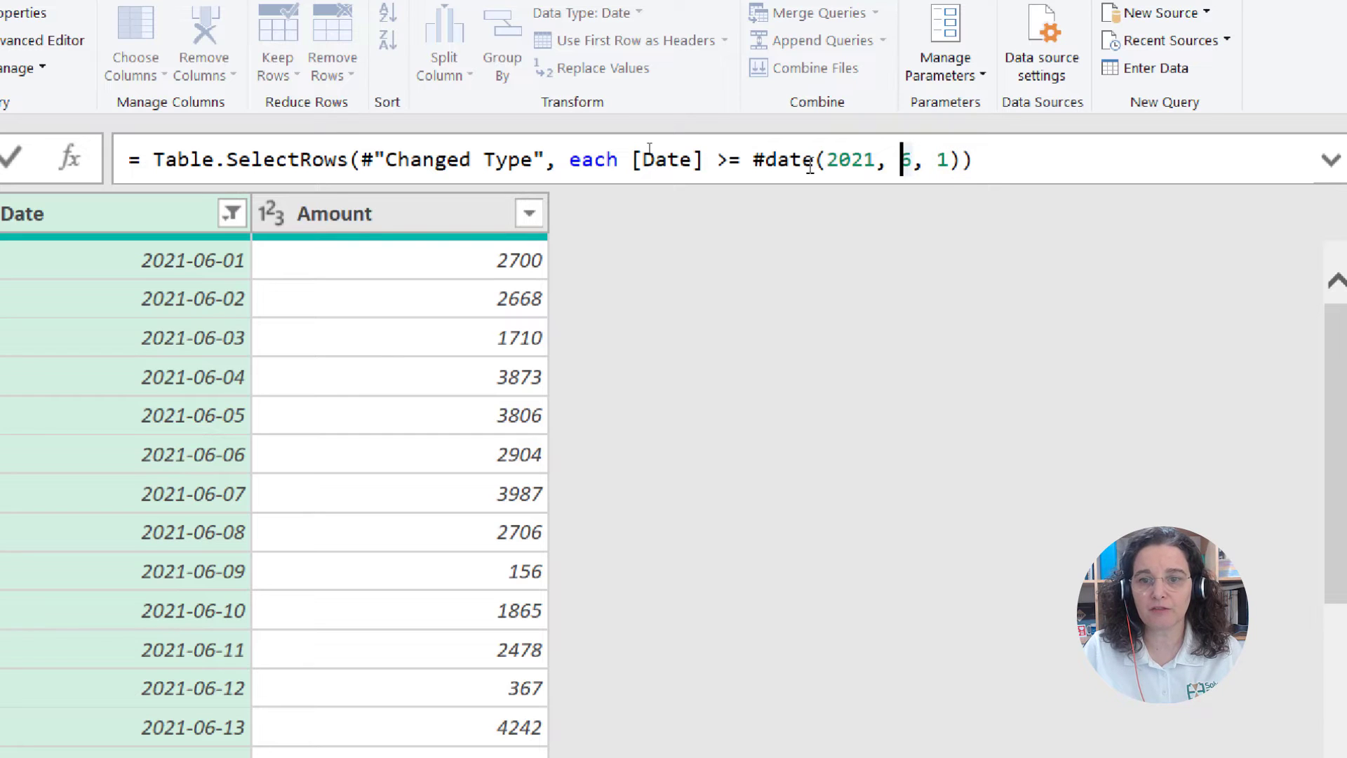
key(shift+Right)
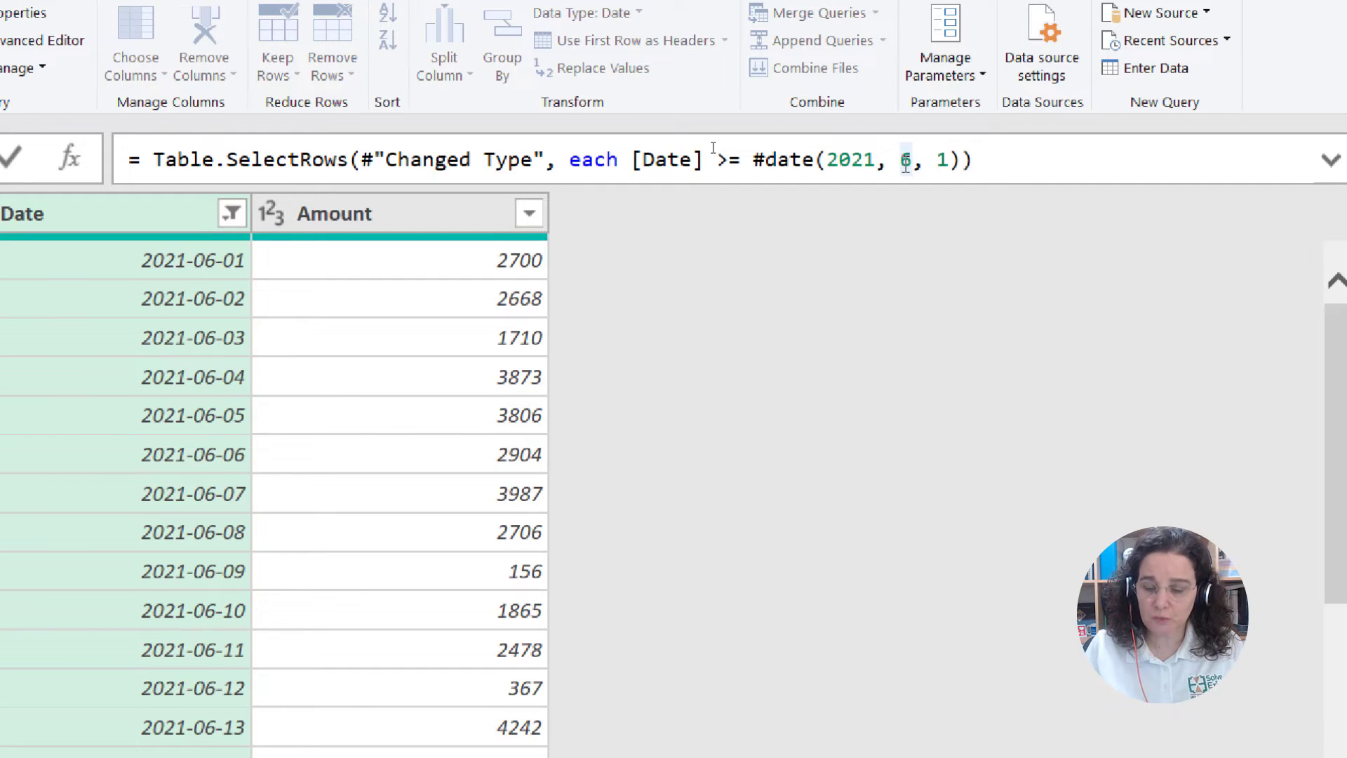
key(Delete)
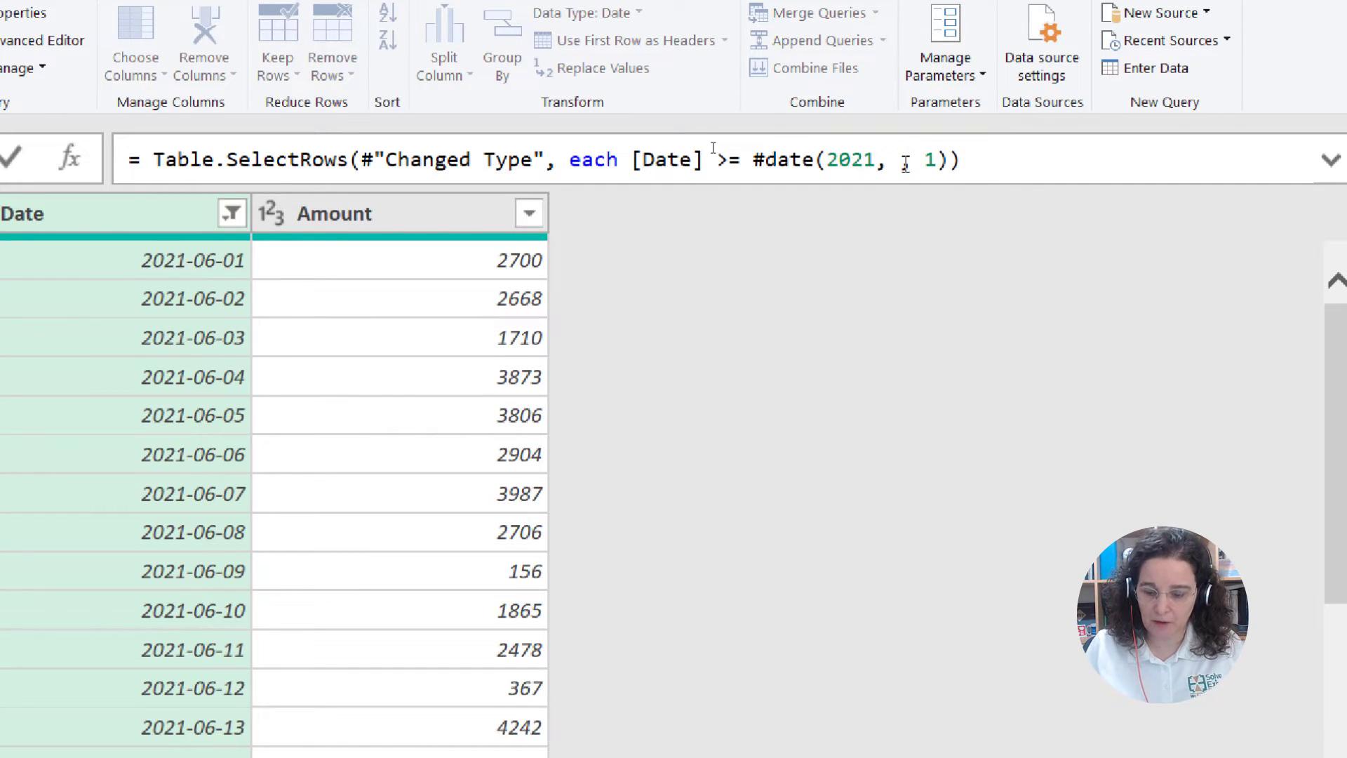
text(1, )
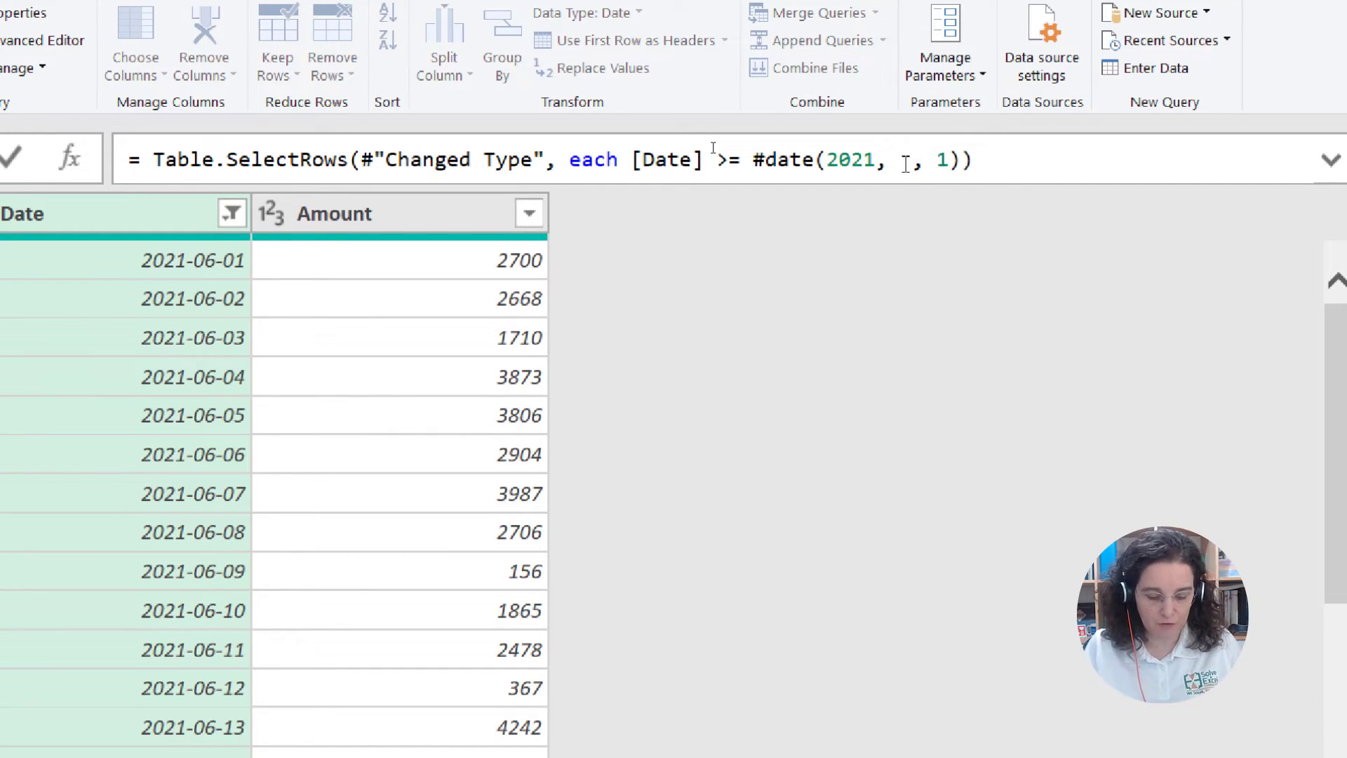
text(Dte)
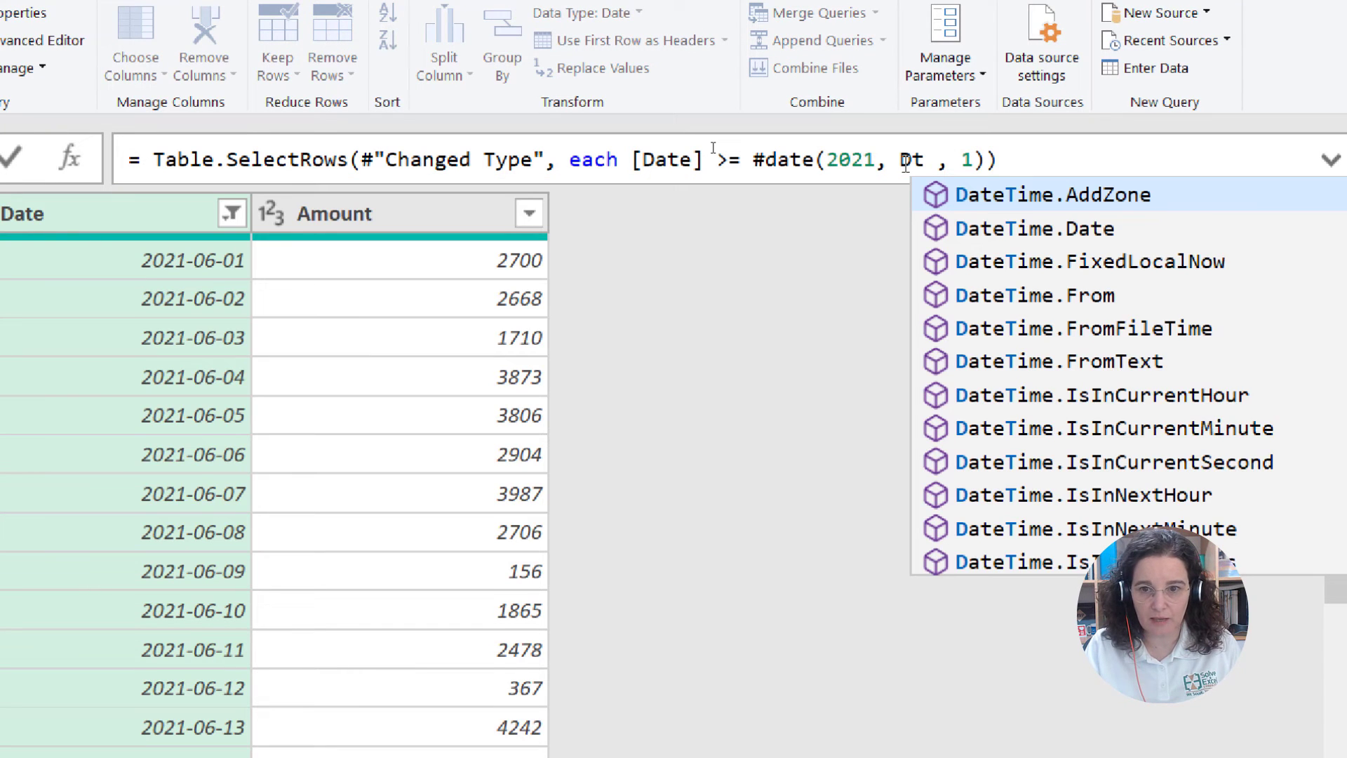
key(BackSpace)
key(BackSpace)
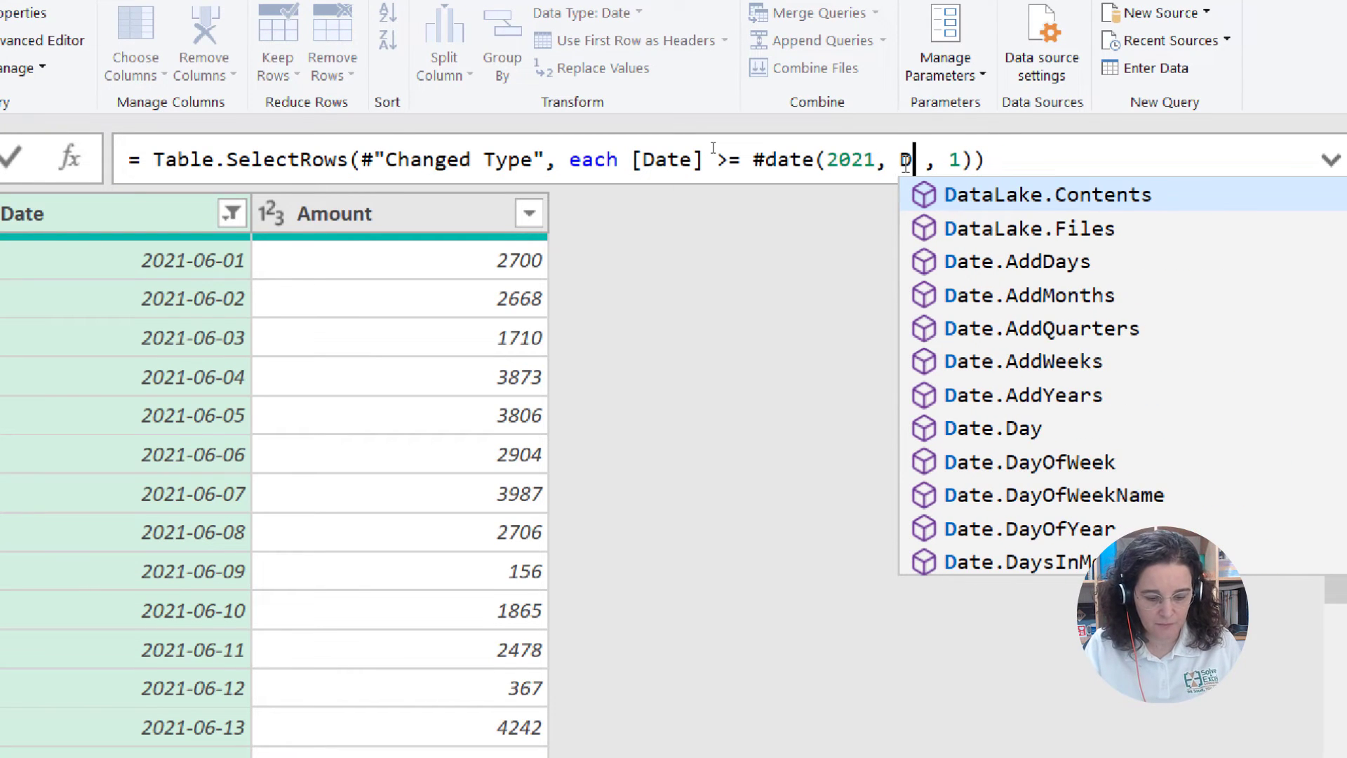
text(ateTime.L)
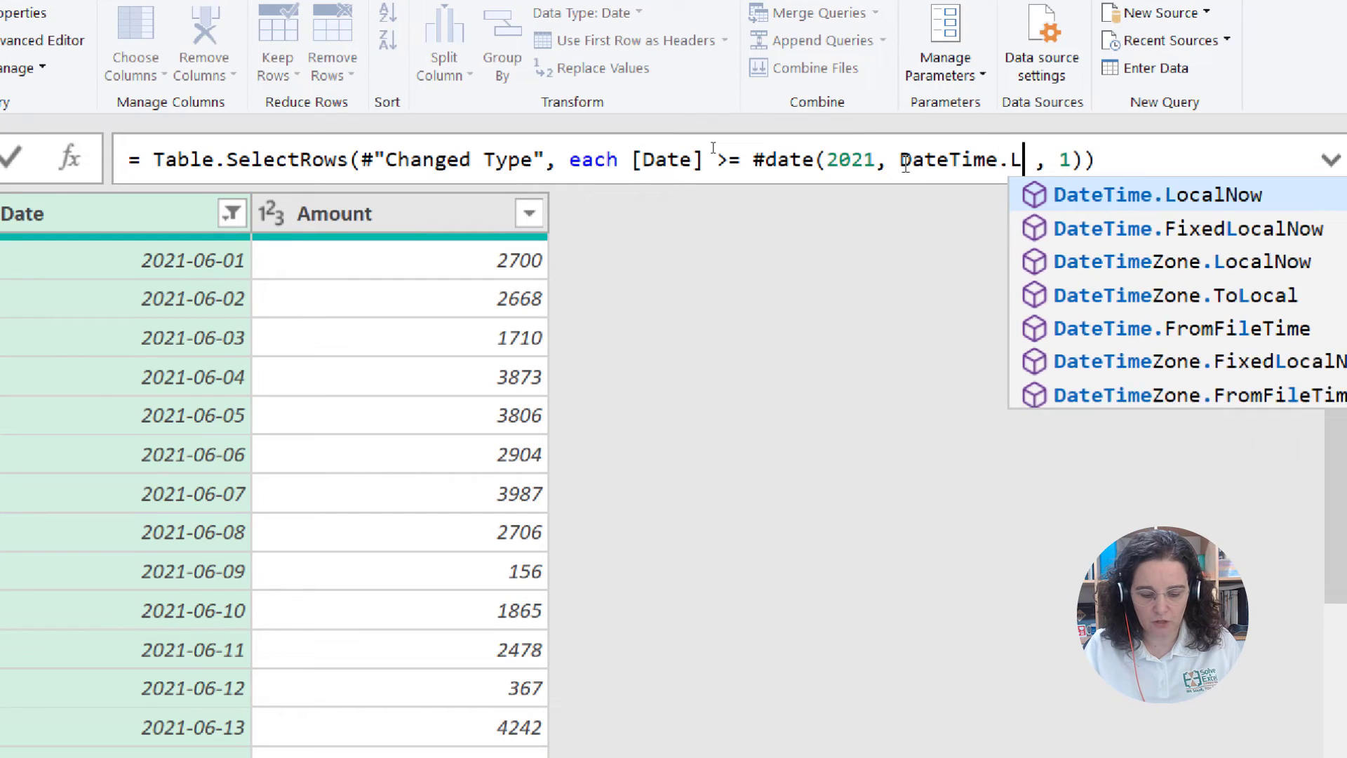
text(ocalNo)
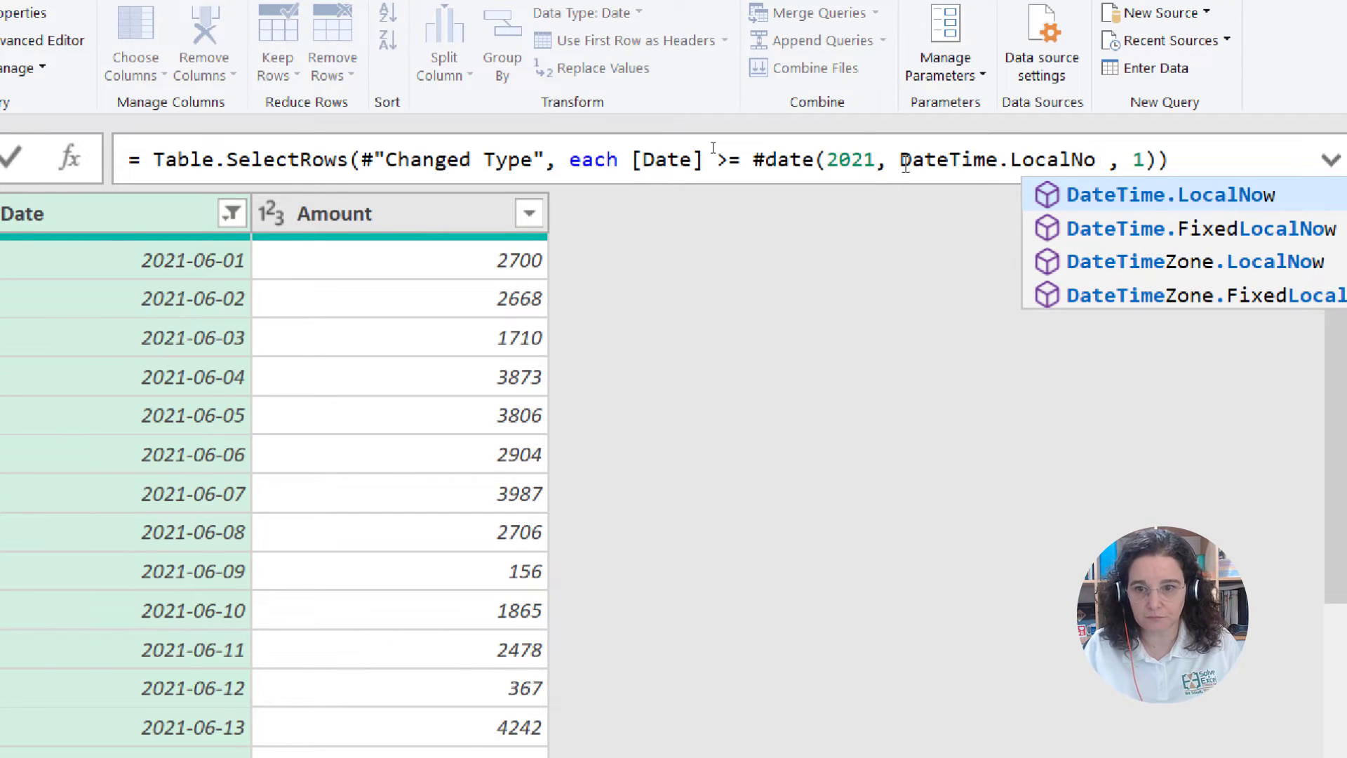
text(w)
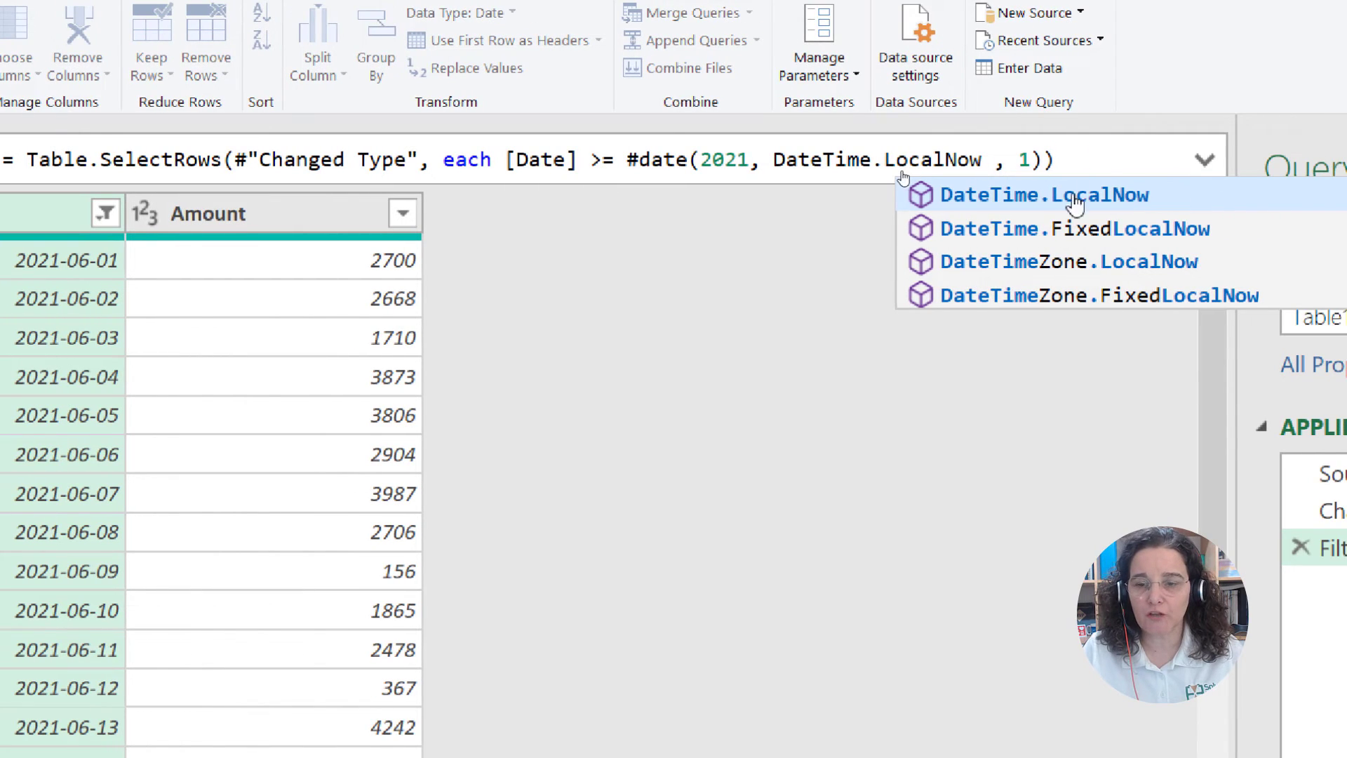
text(())
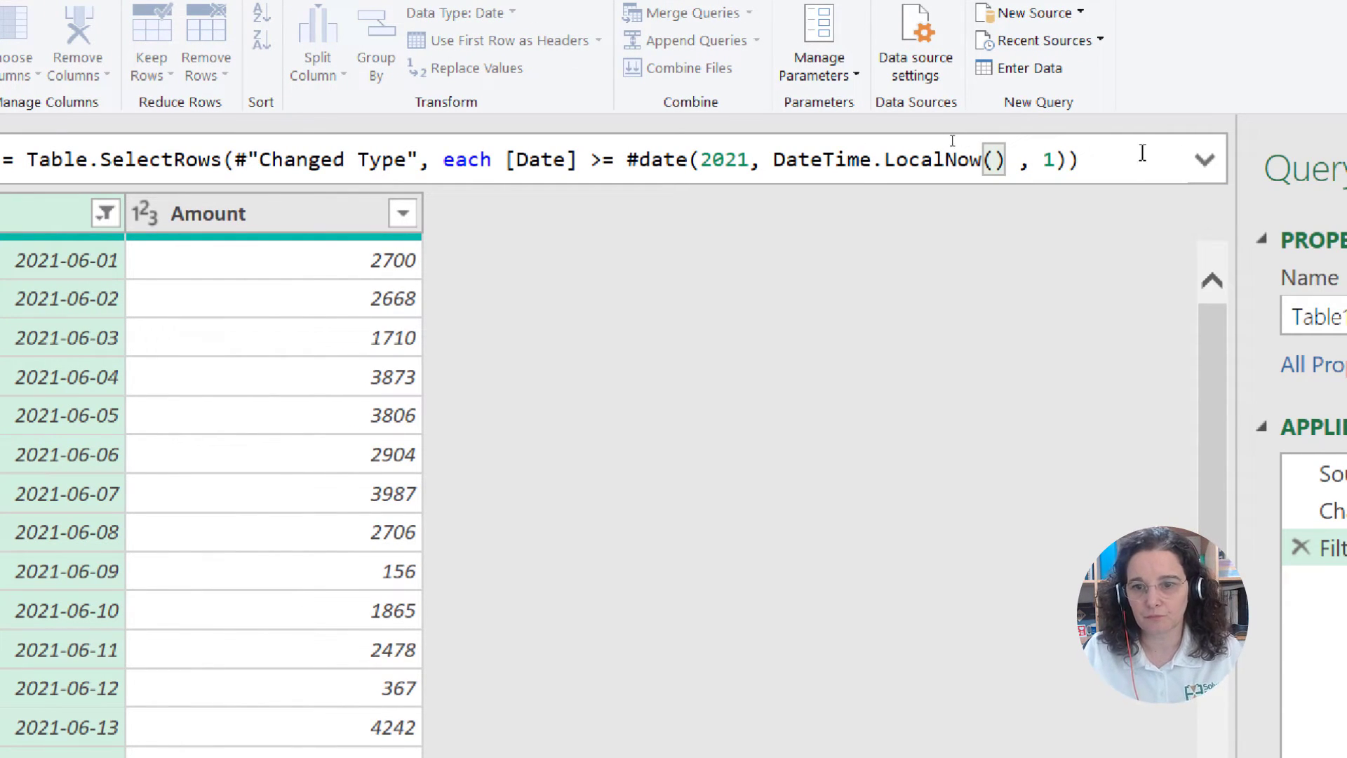
click(1109, 157)
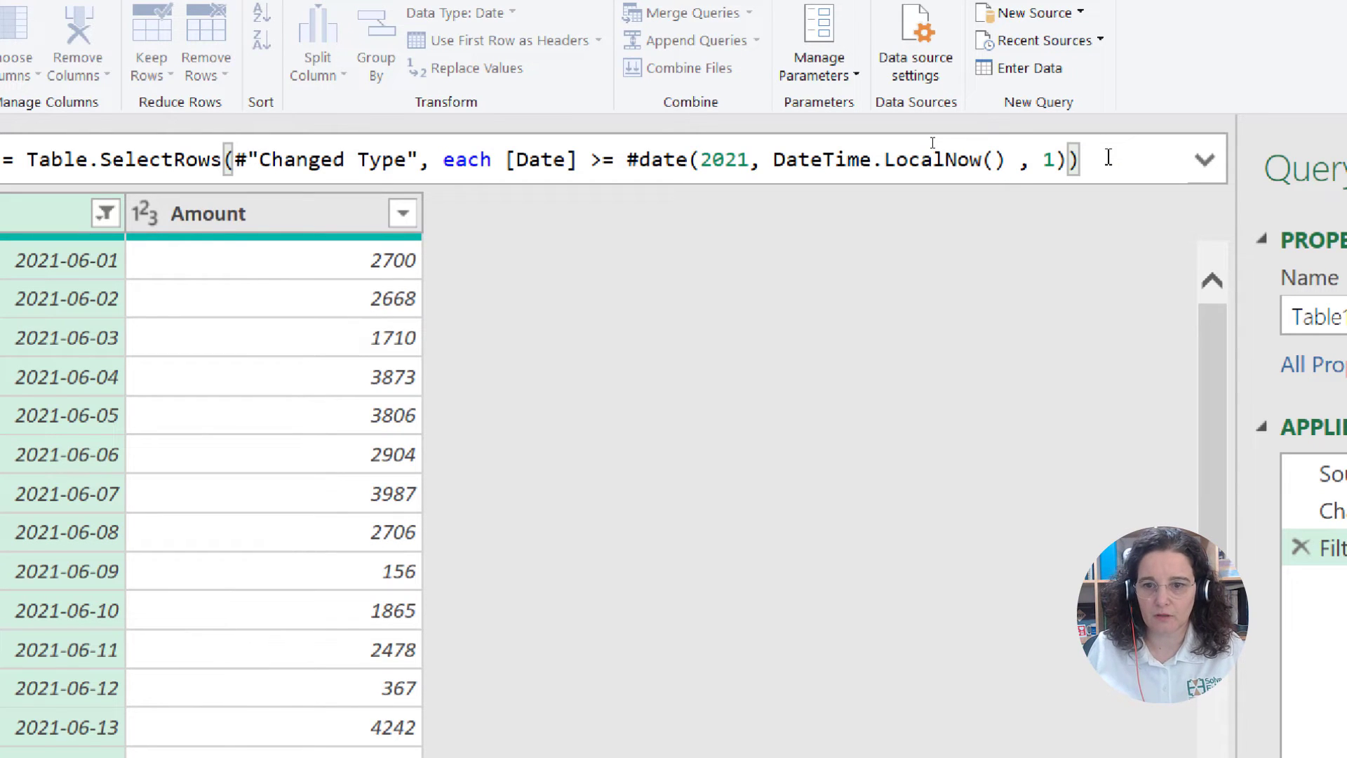
key(Return)
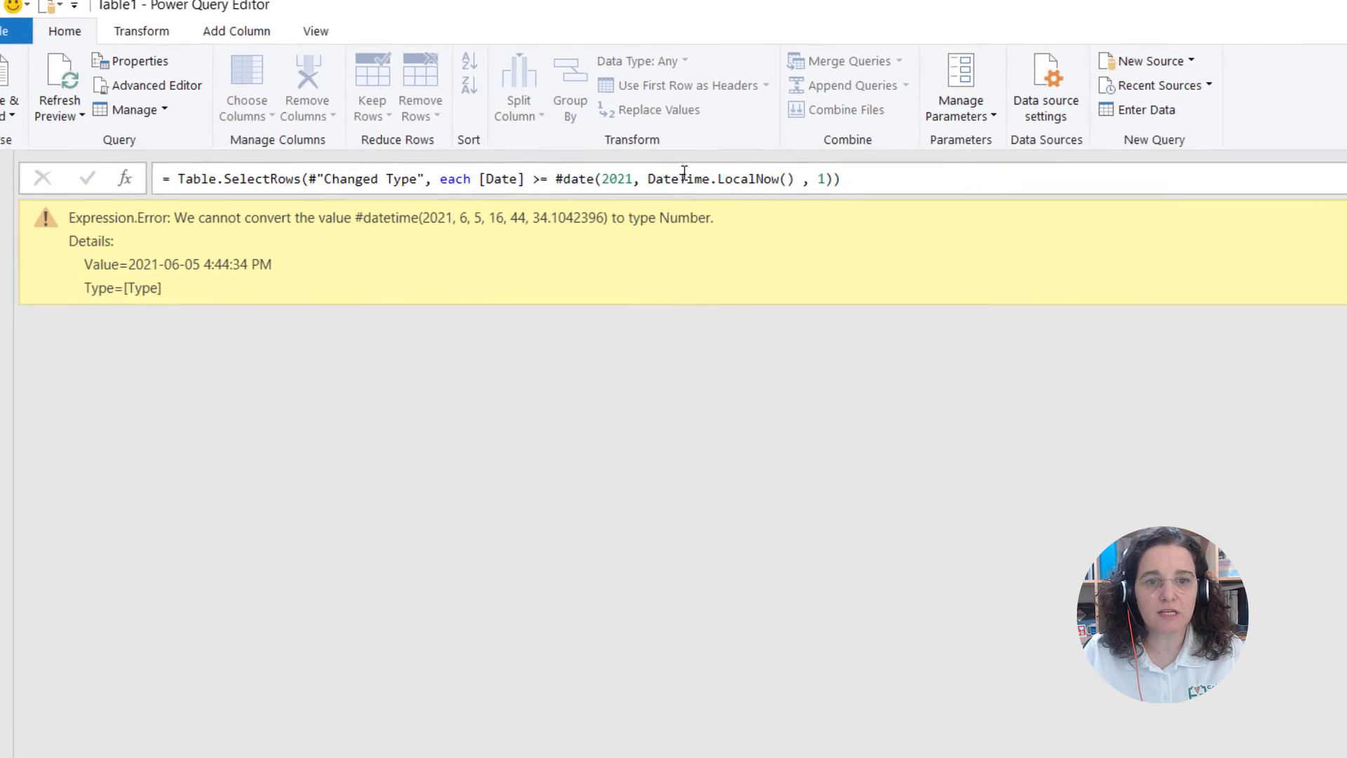
Change the month argument to DateTime.Date(DateTime.LocalNow()) and commit the filter formula.
drag(665, 183, 815, 183)
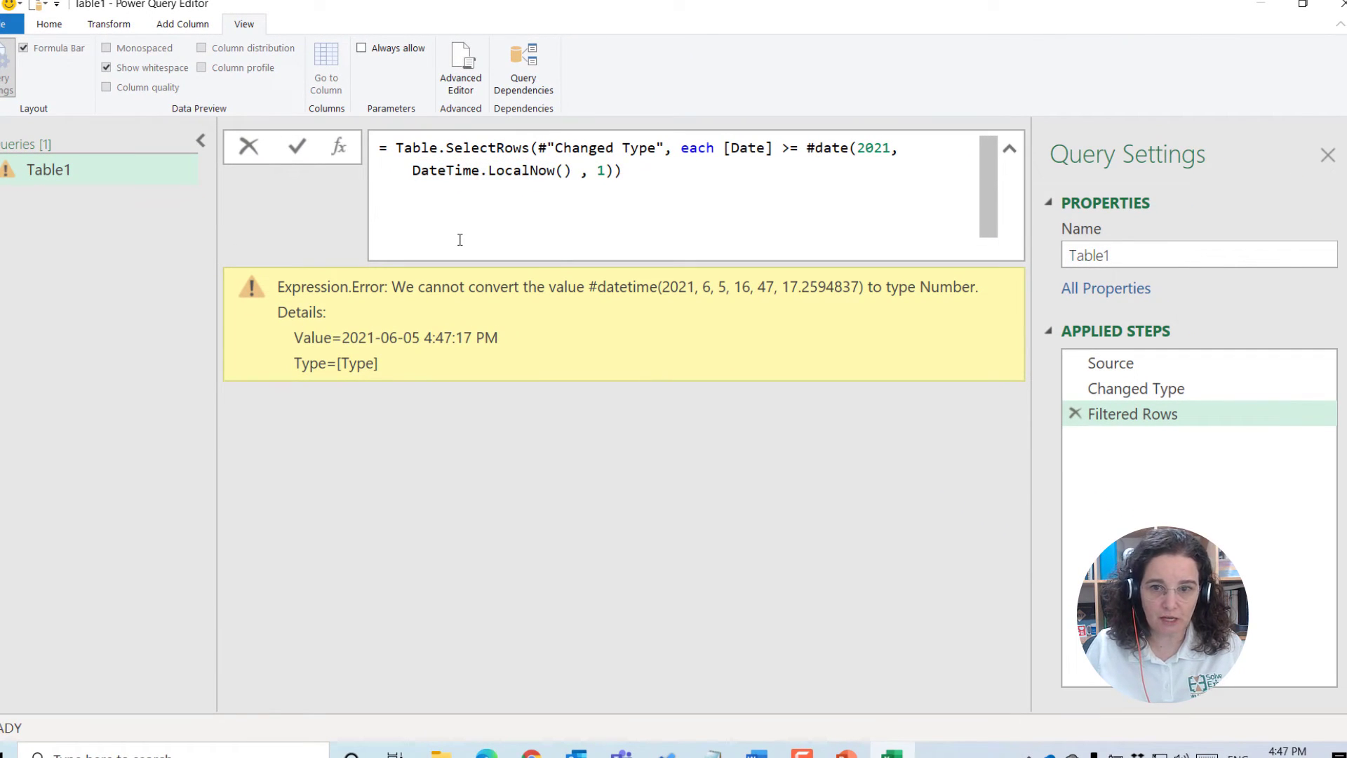
text(Da)
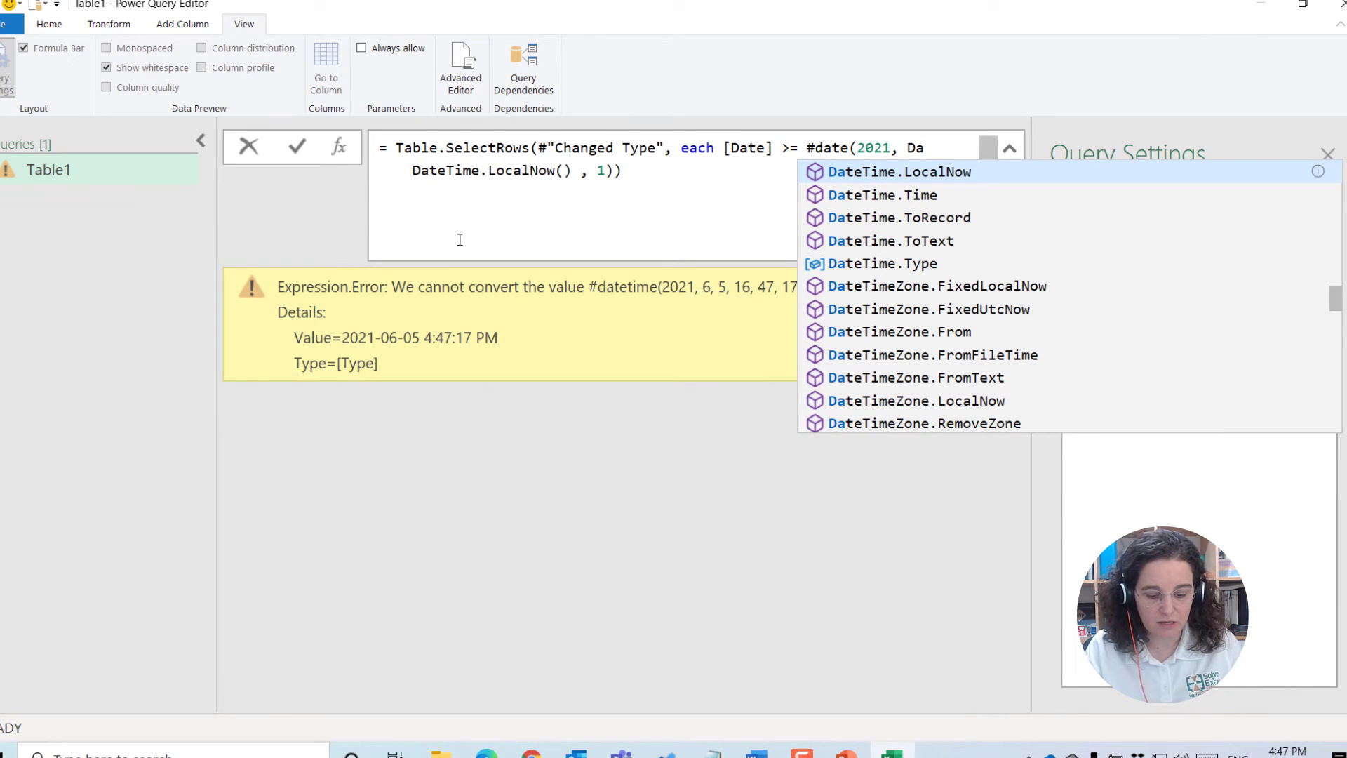
text(teTime)
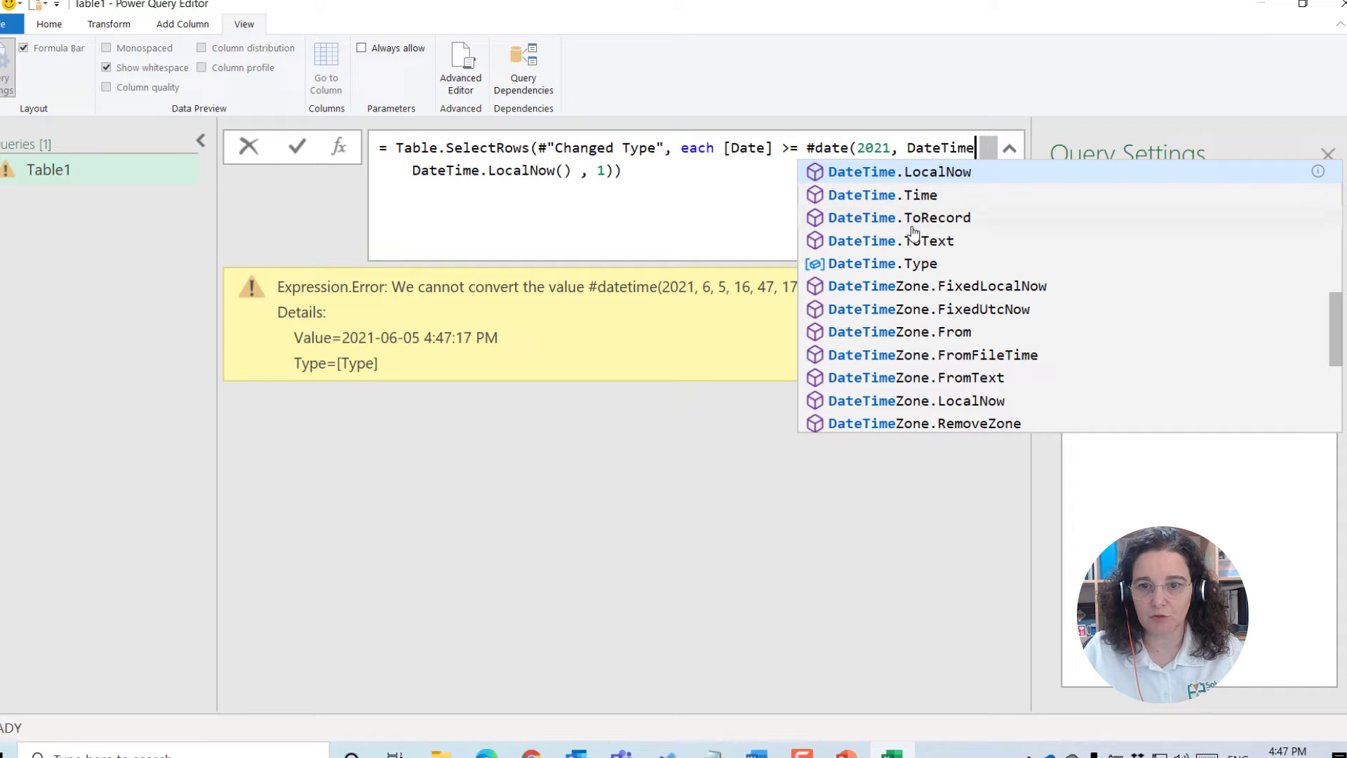
scroll(915, 229, up, 1)
scroll(915, 229, up, 6)
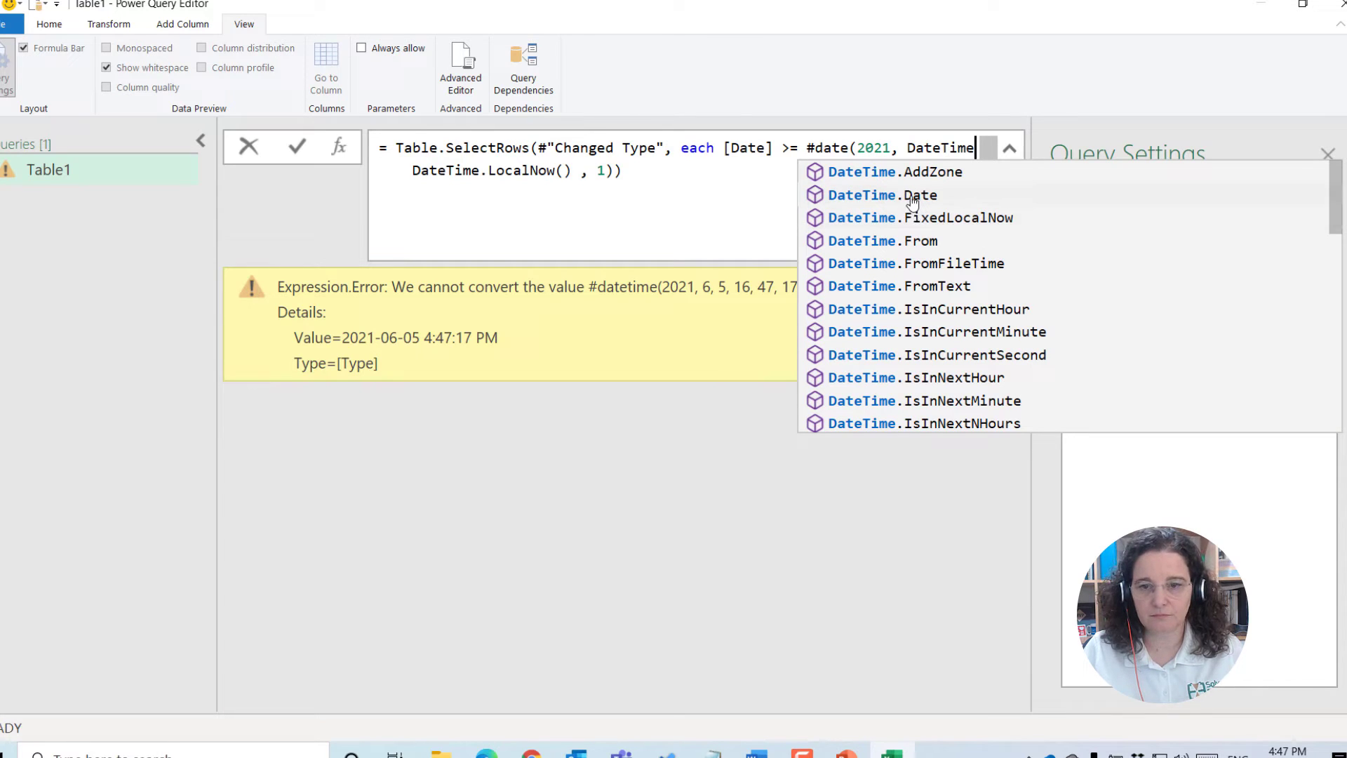
click(912, 197)
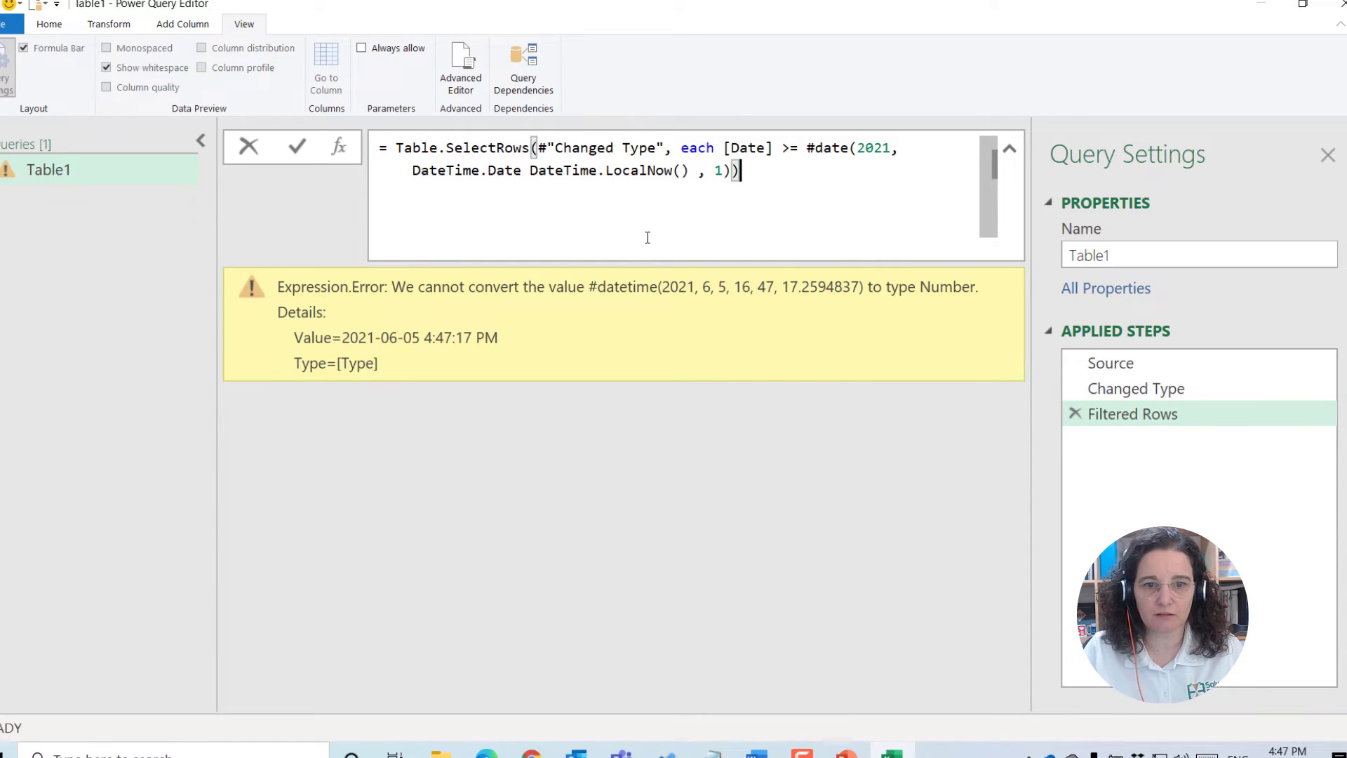
click(525, 171)
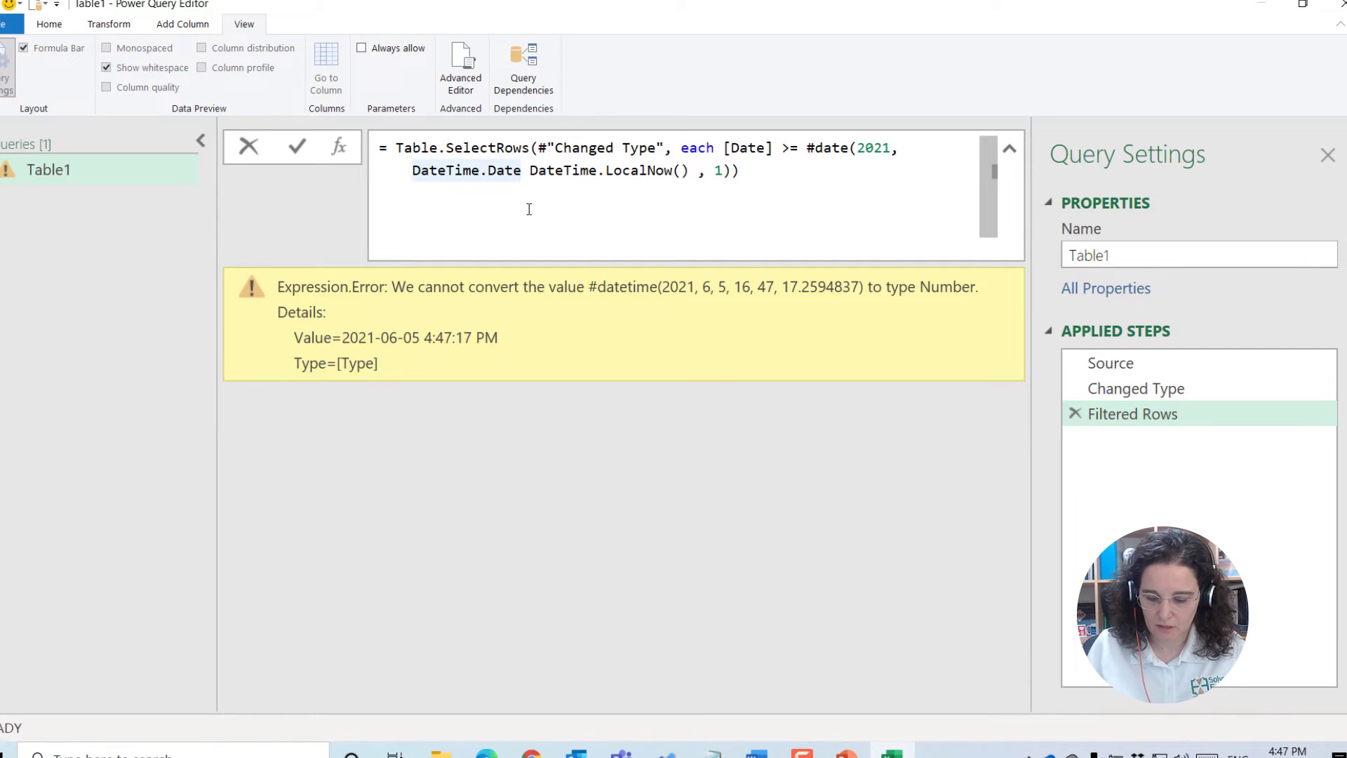
text(()
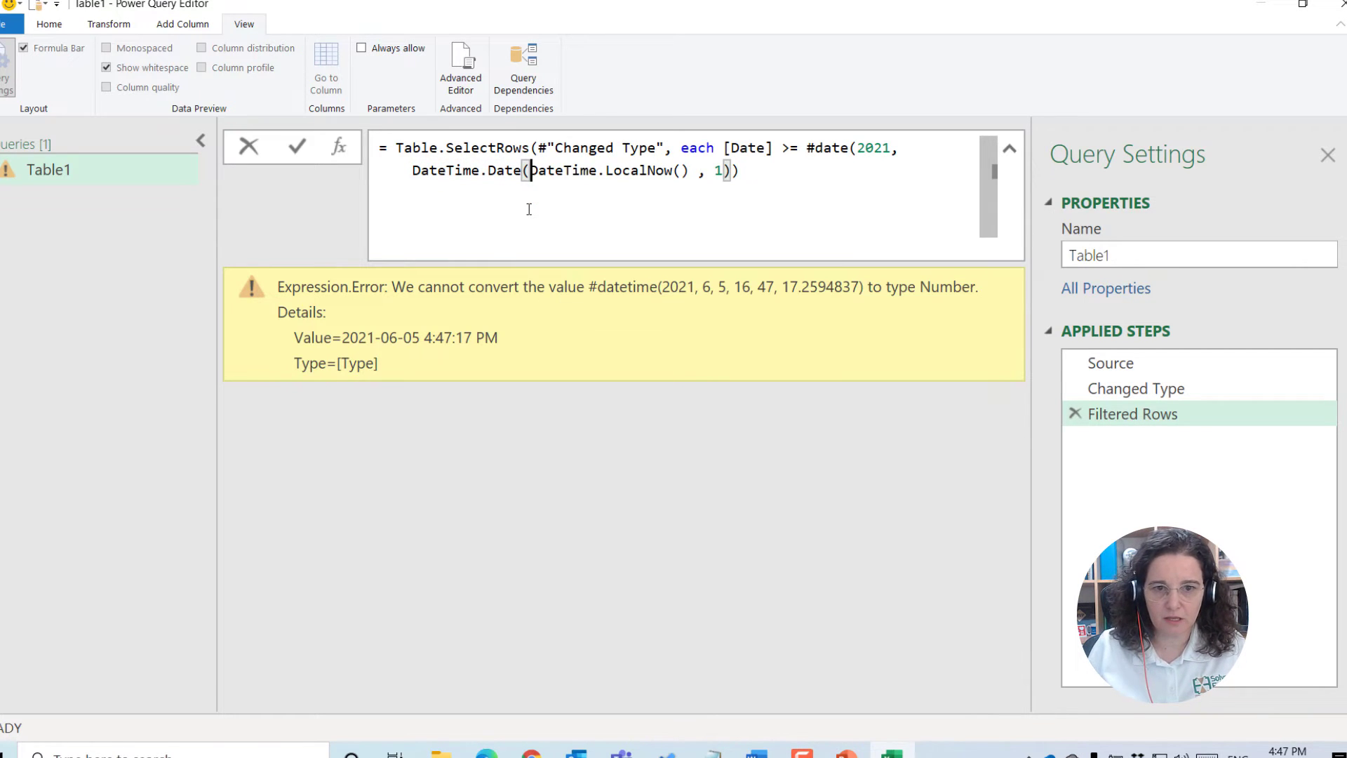
click(699, 171)
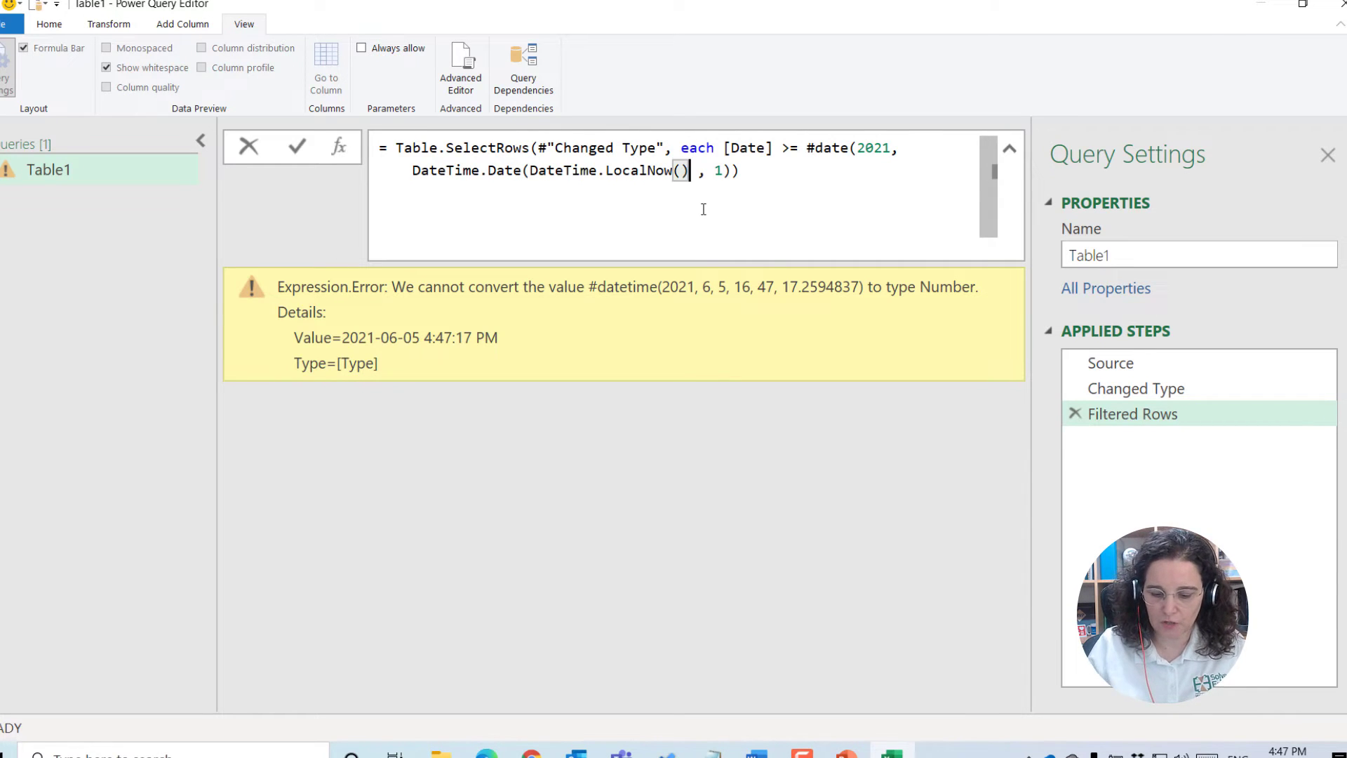
text())
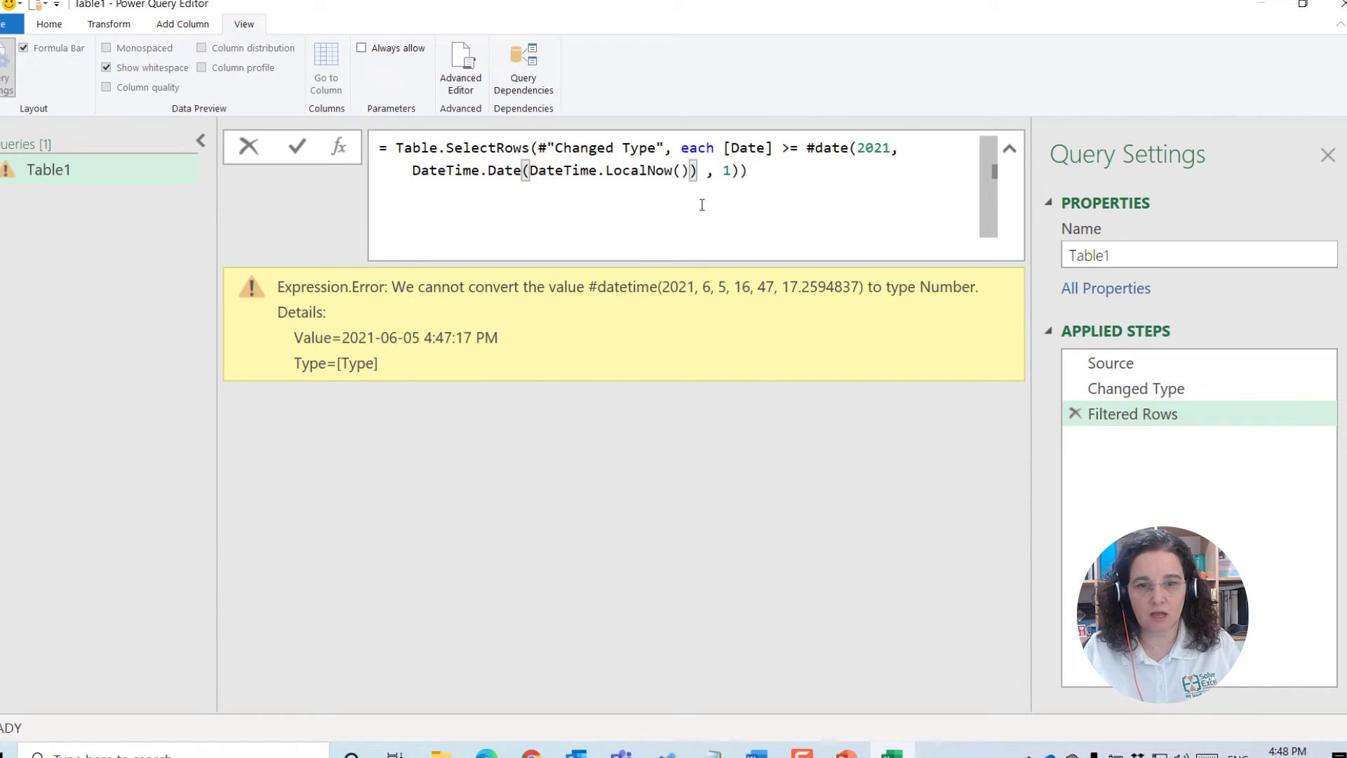
click(916, 149)
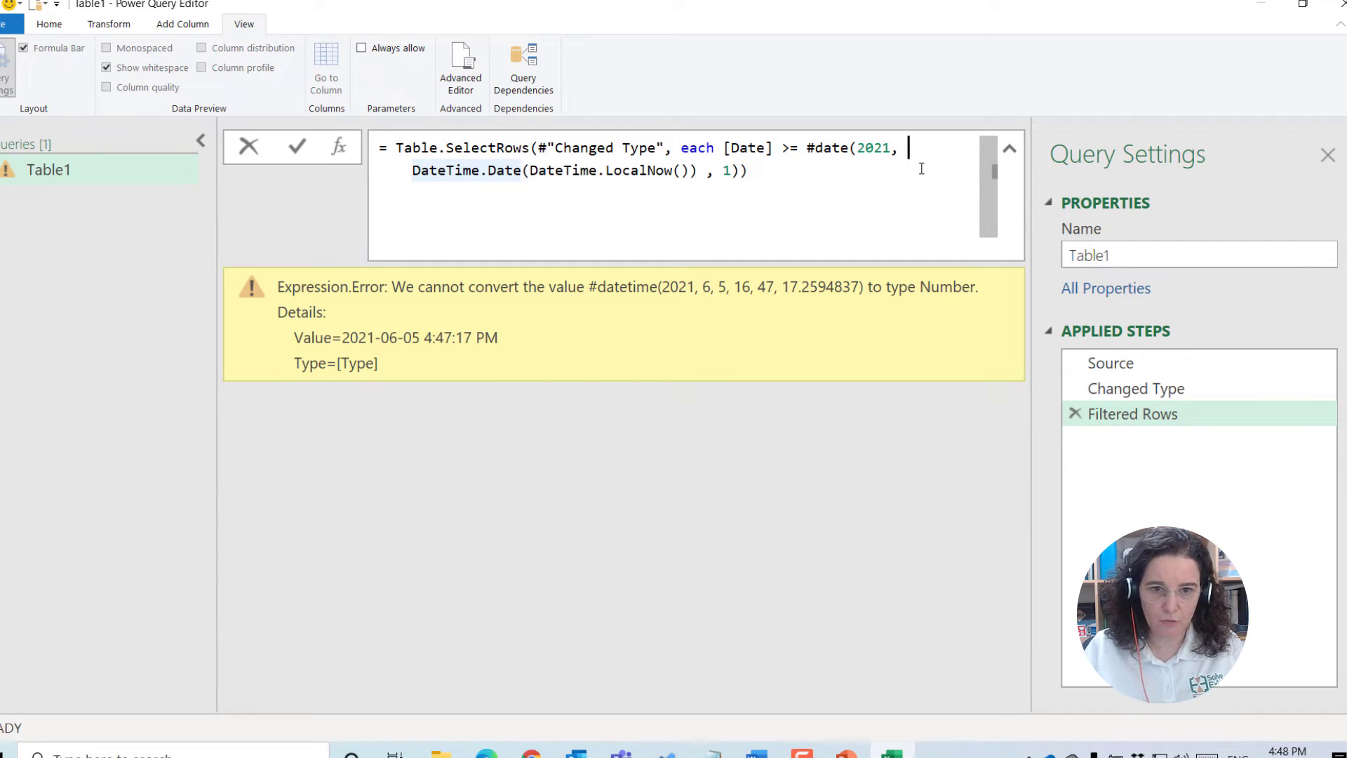
click(790, 167)
key(Return)
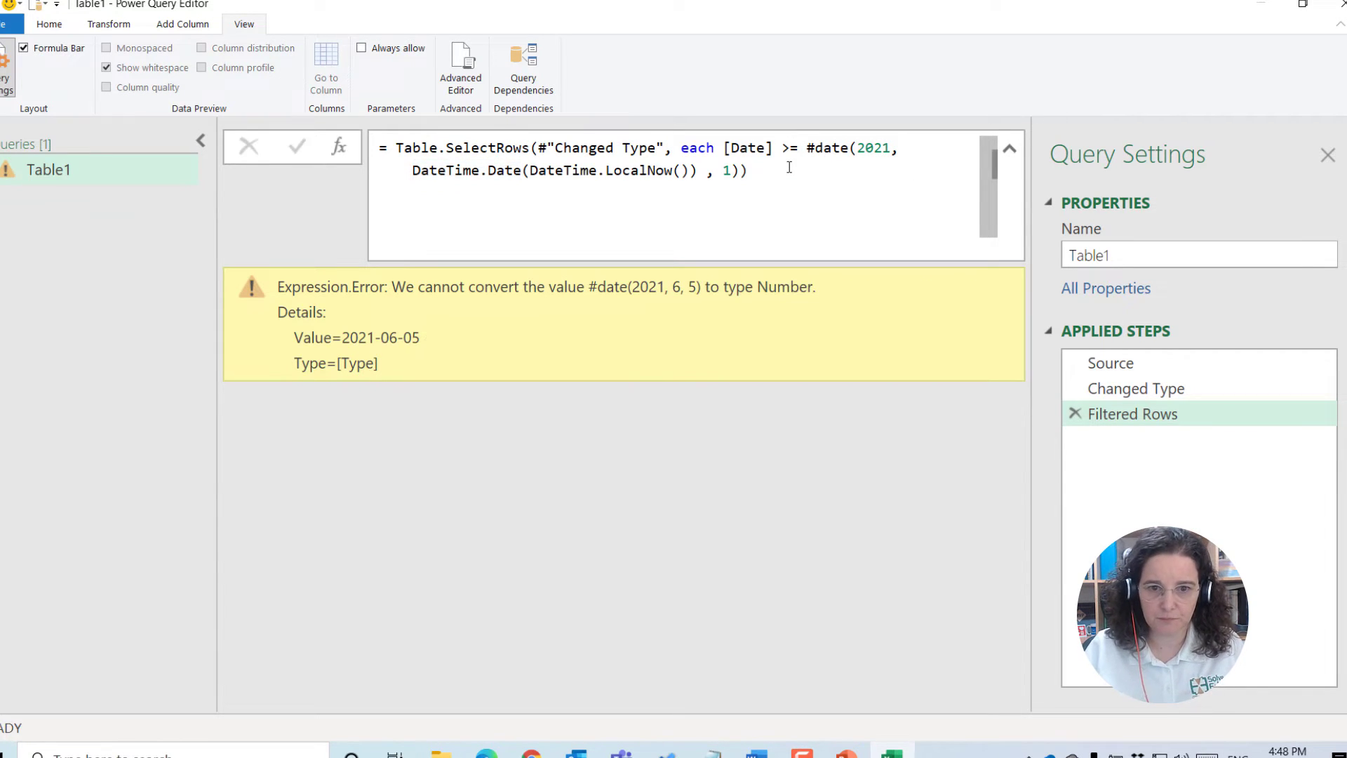
Wrap the month argument as Date.Month(DateTime.Date(DateTime.LocalNow())) and apply the filter.
double_click(345, 338)
drag(389, 337, 420, 337)
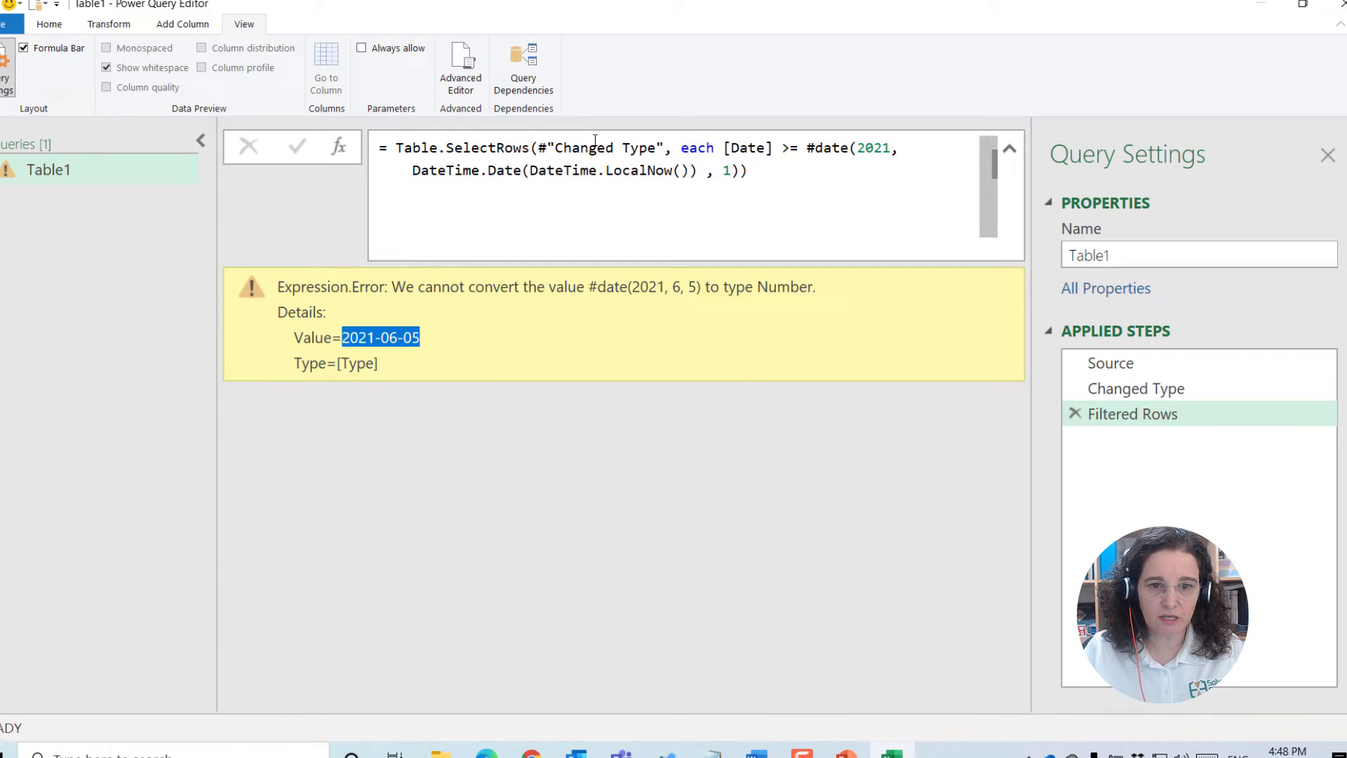
drag(902, 147, 707, 171)
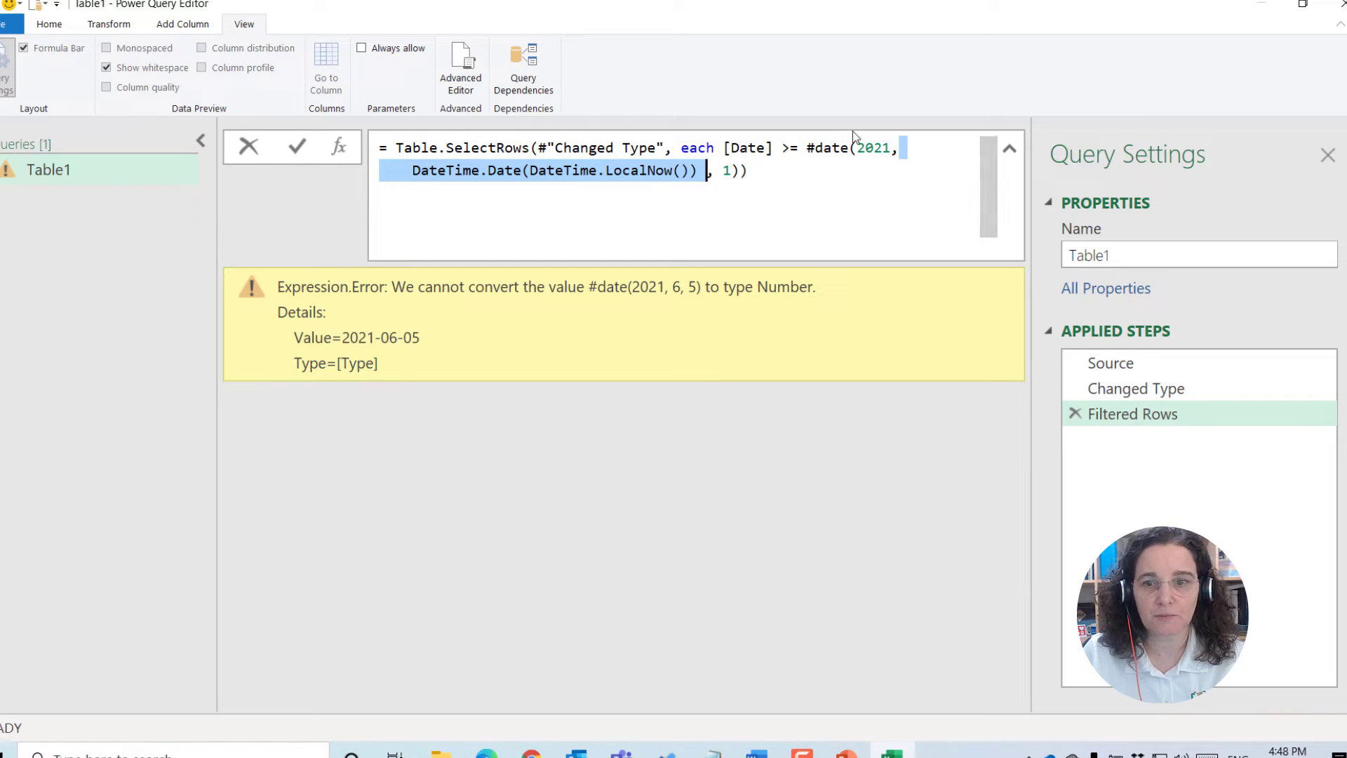
key(Left)
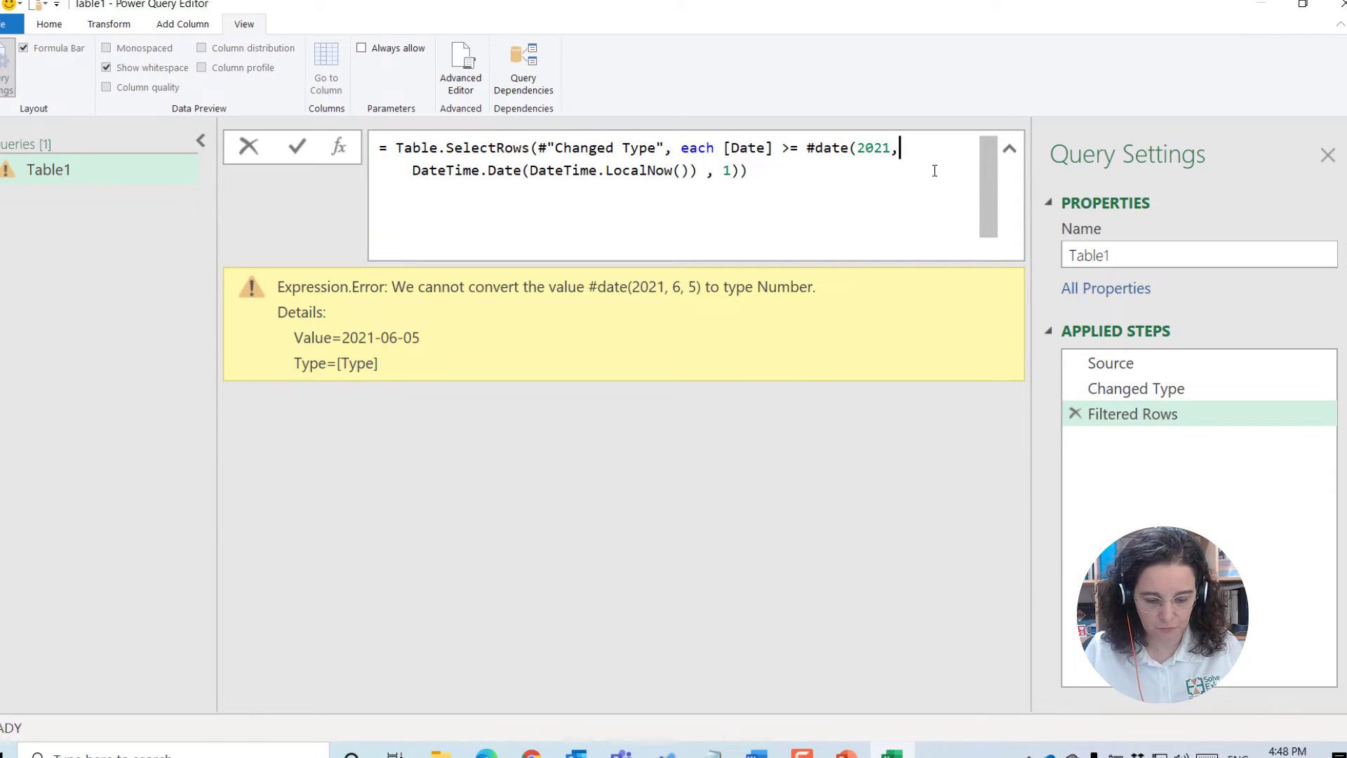
text(Date.Mont)
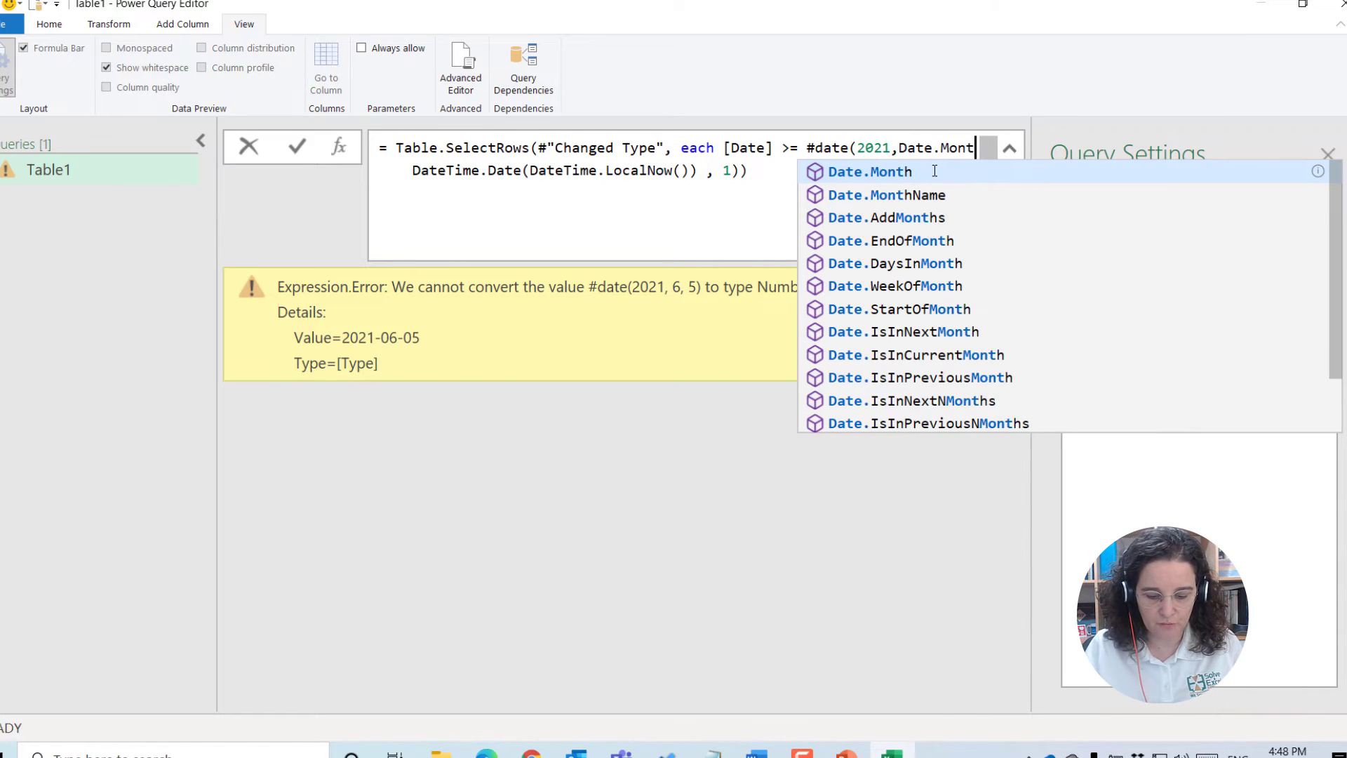
text(h)
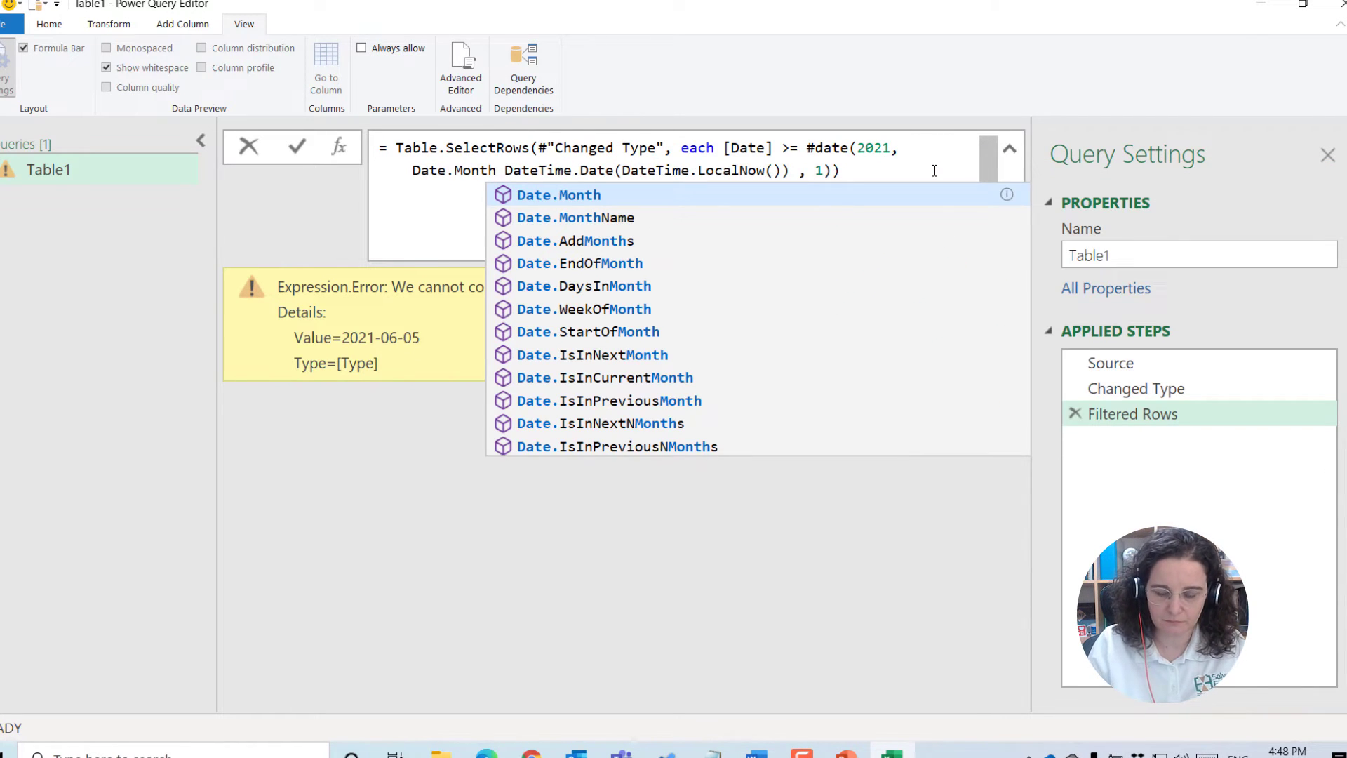
text(()
key(Delete)
key(Delete)
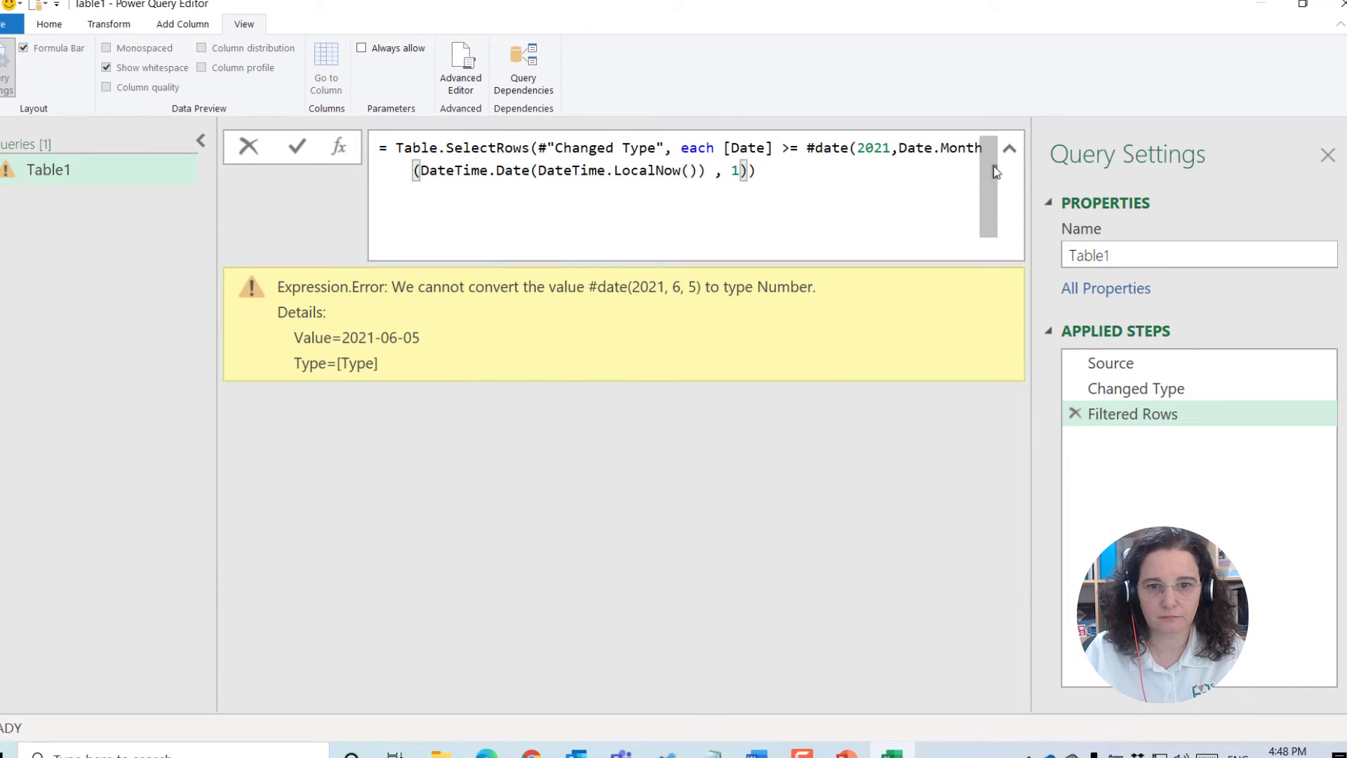
click(707, 171)
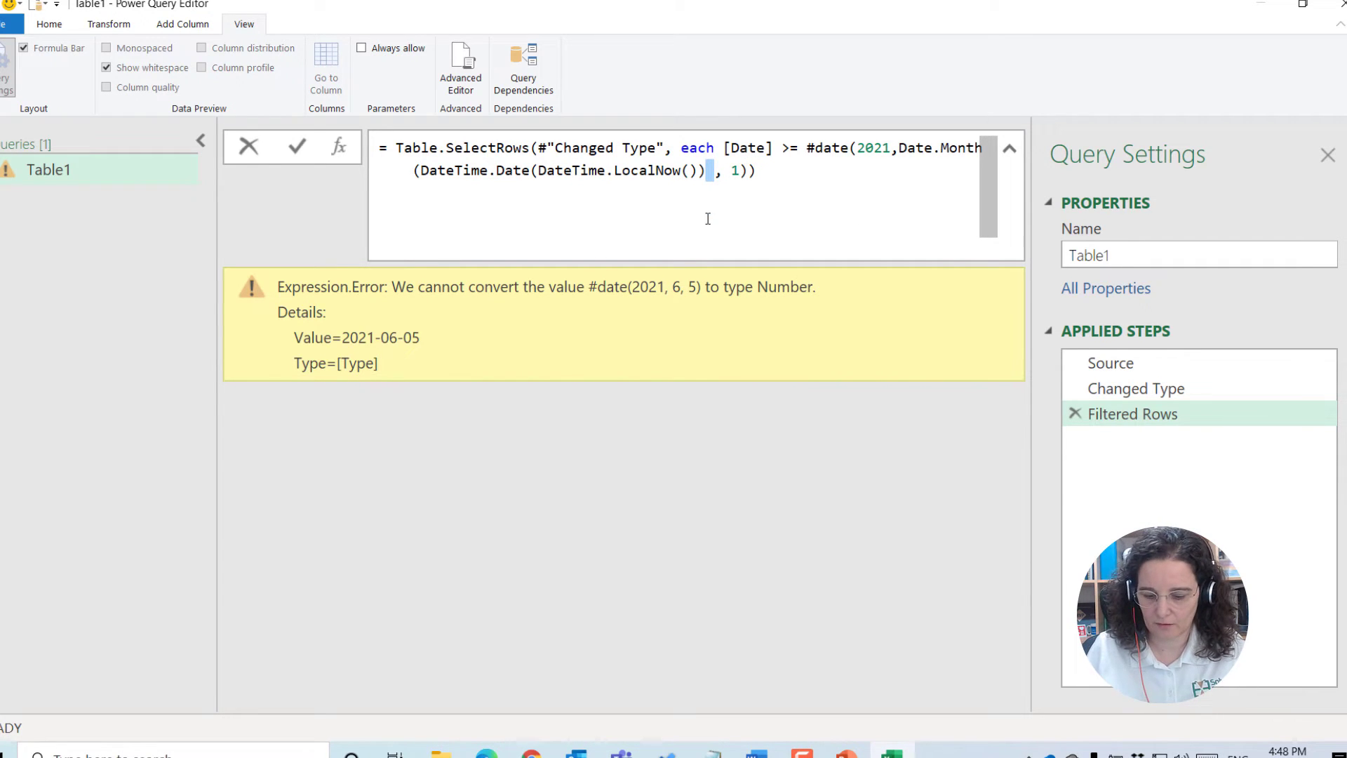
text())
key(Return)
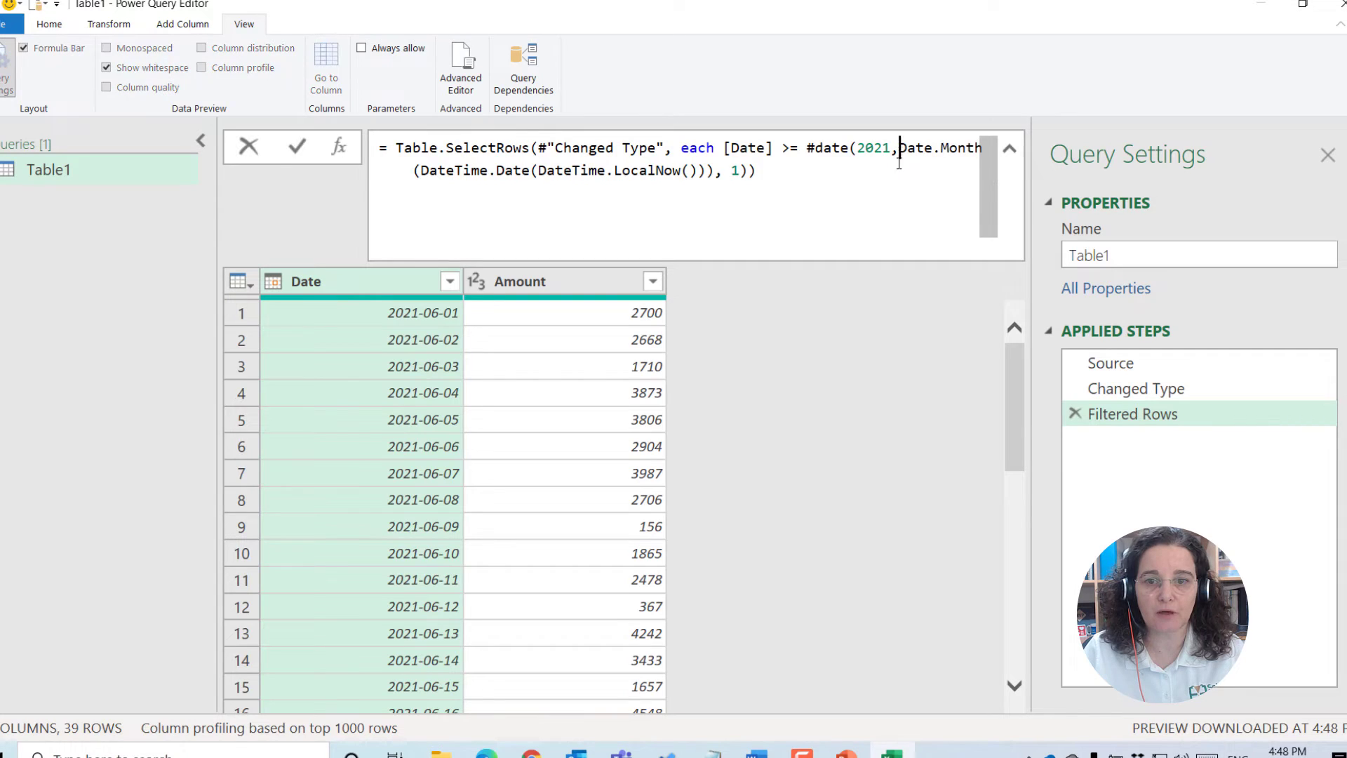
Paste the Date.Month expression over 2021, change it to Date.Year, and apply the filter.
drag(898, 151, 715, 171)
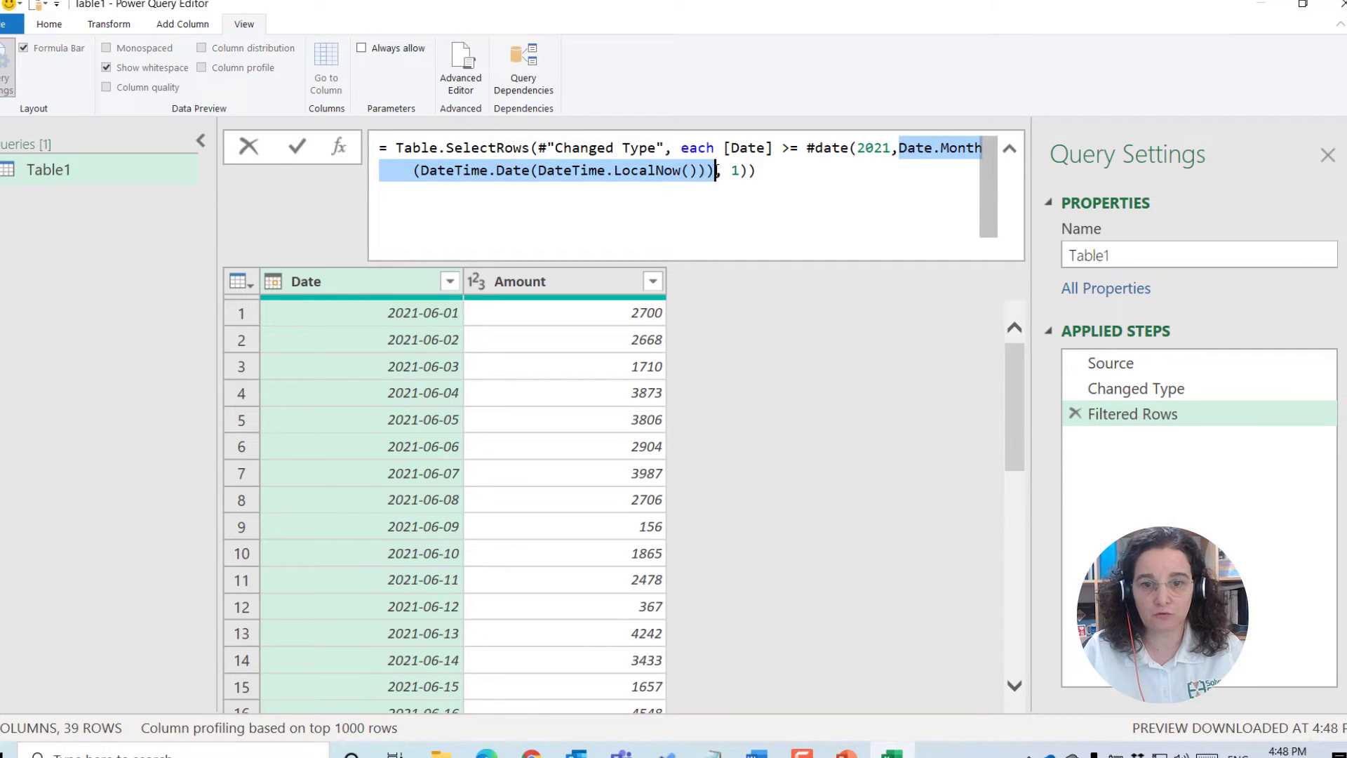
key(ctrl+c)
click(815, 184)
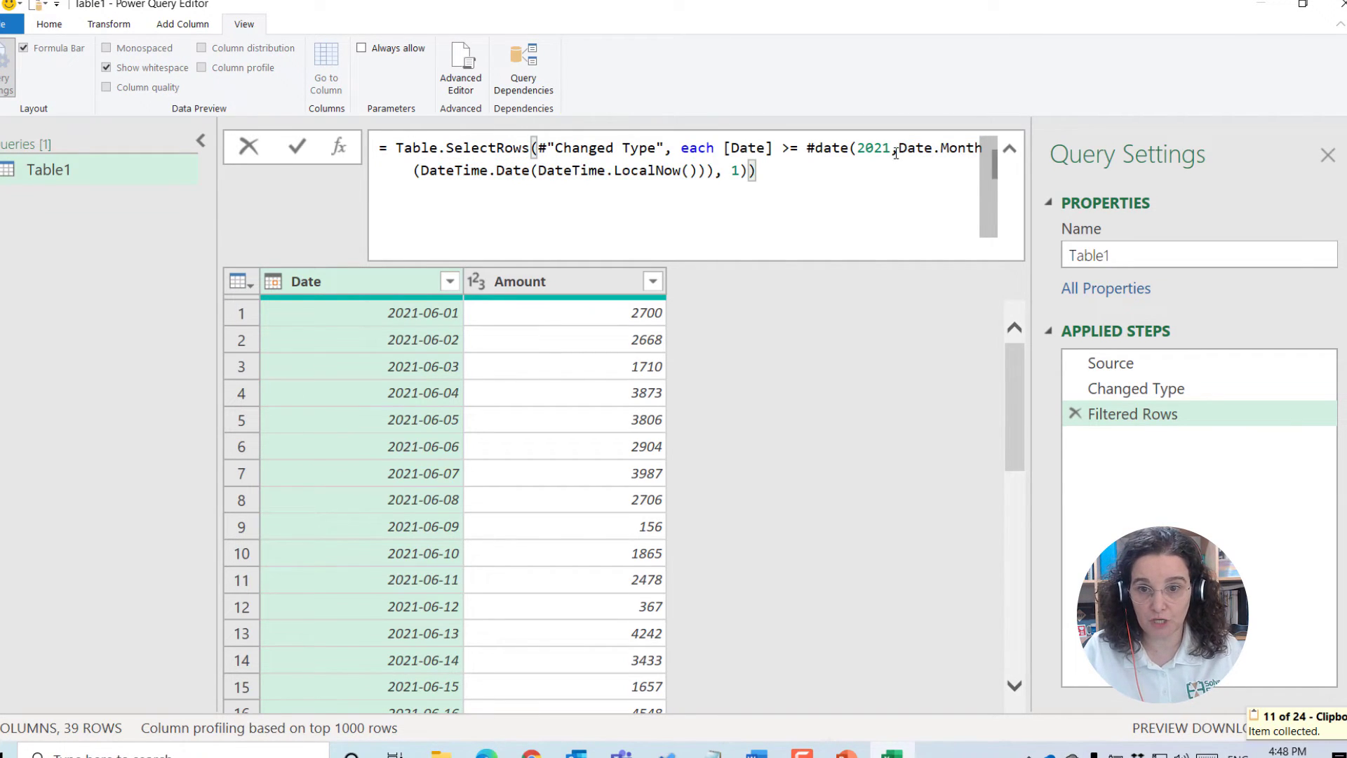
drag(856, 148, 892, 149)
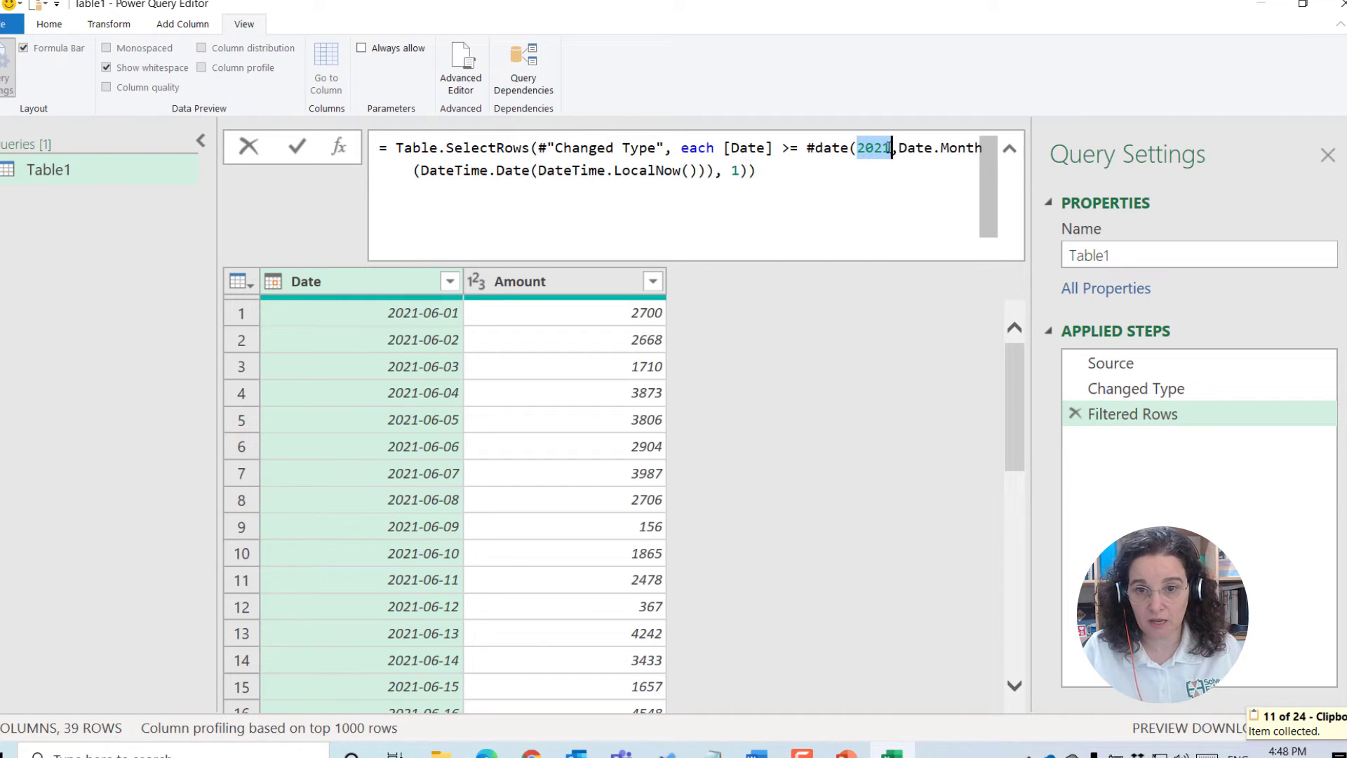
key(ctrl+v)
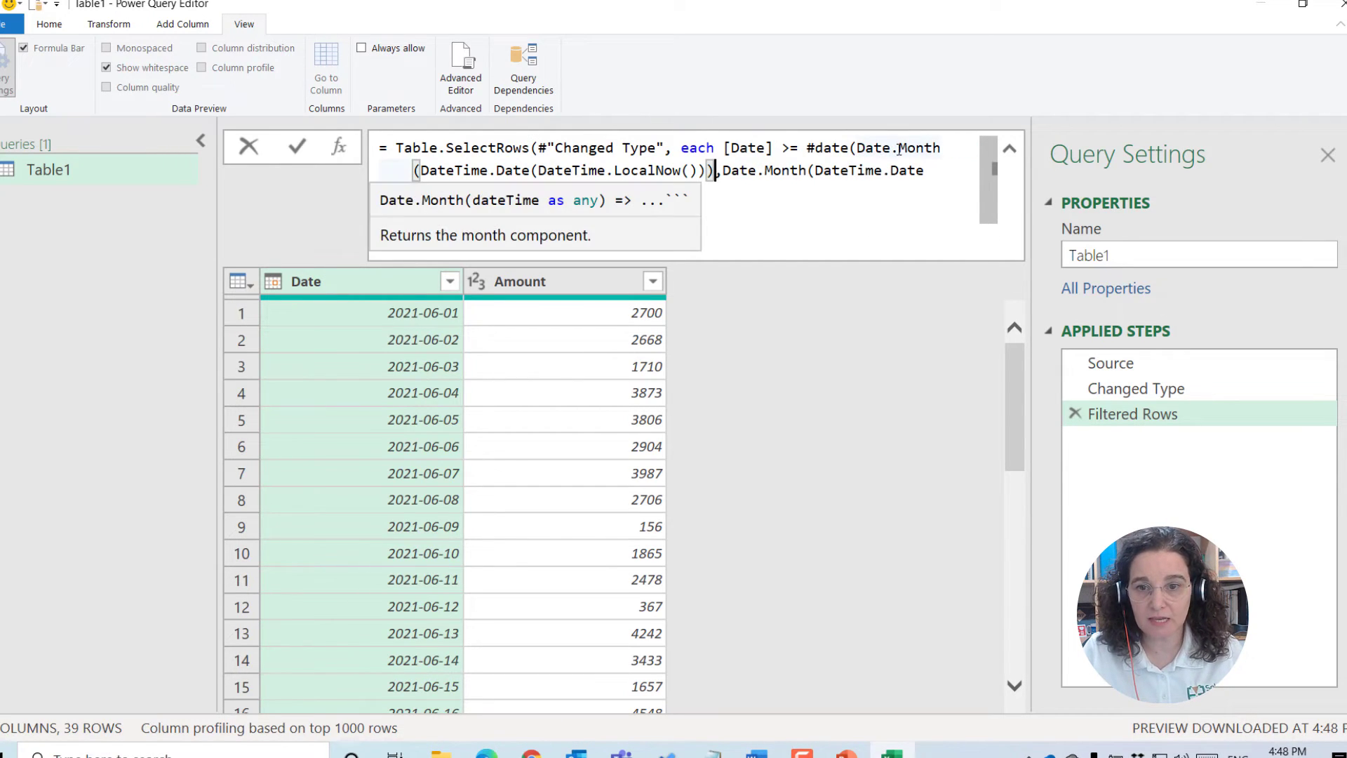
drag(898, 147, 941, 148)
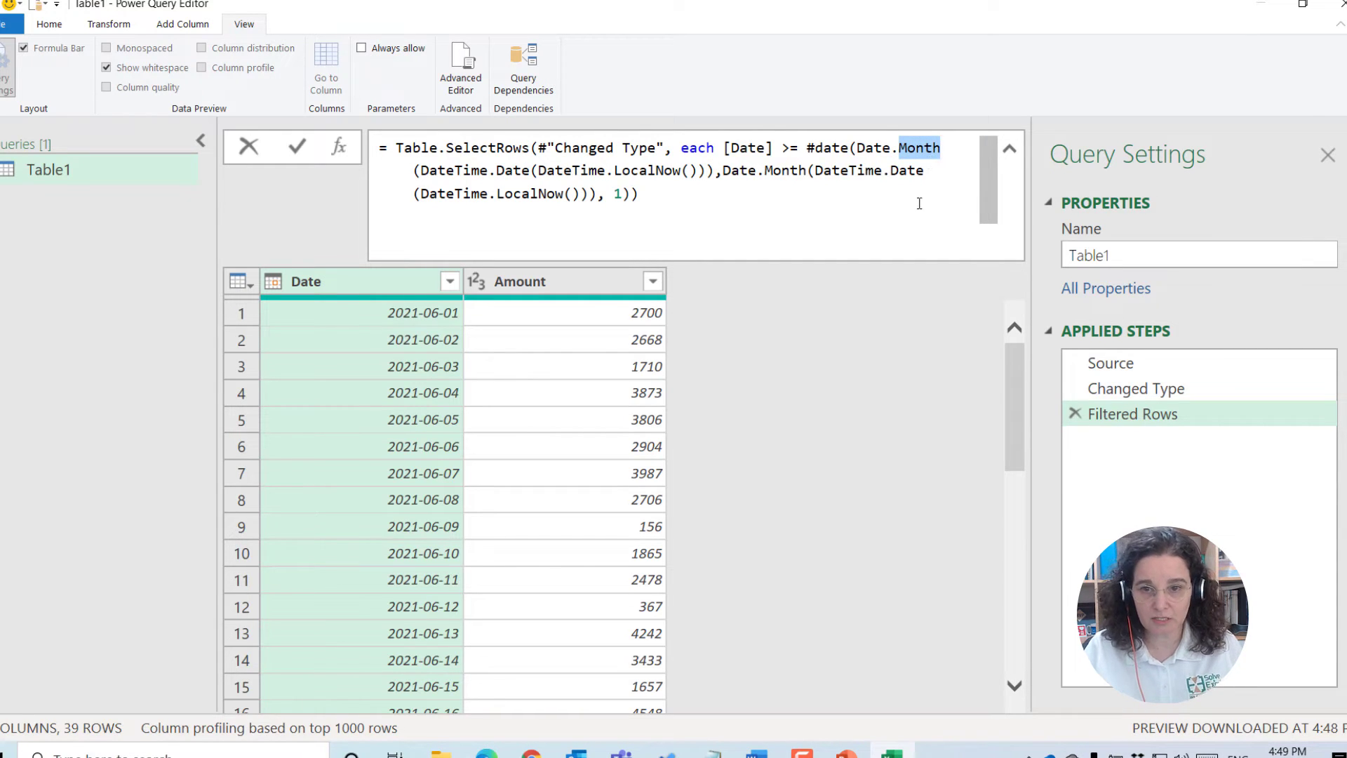
text(Year)
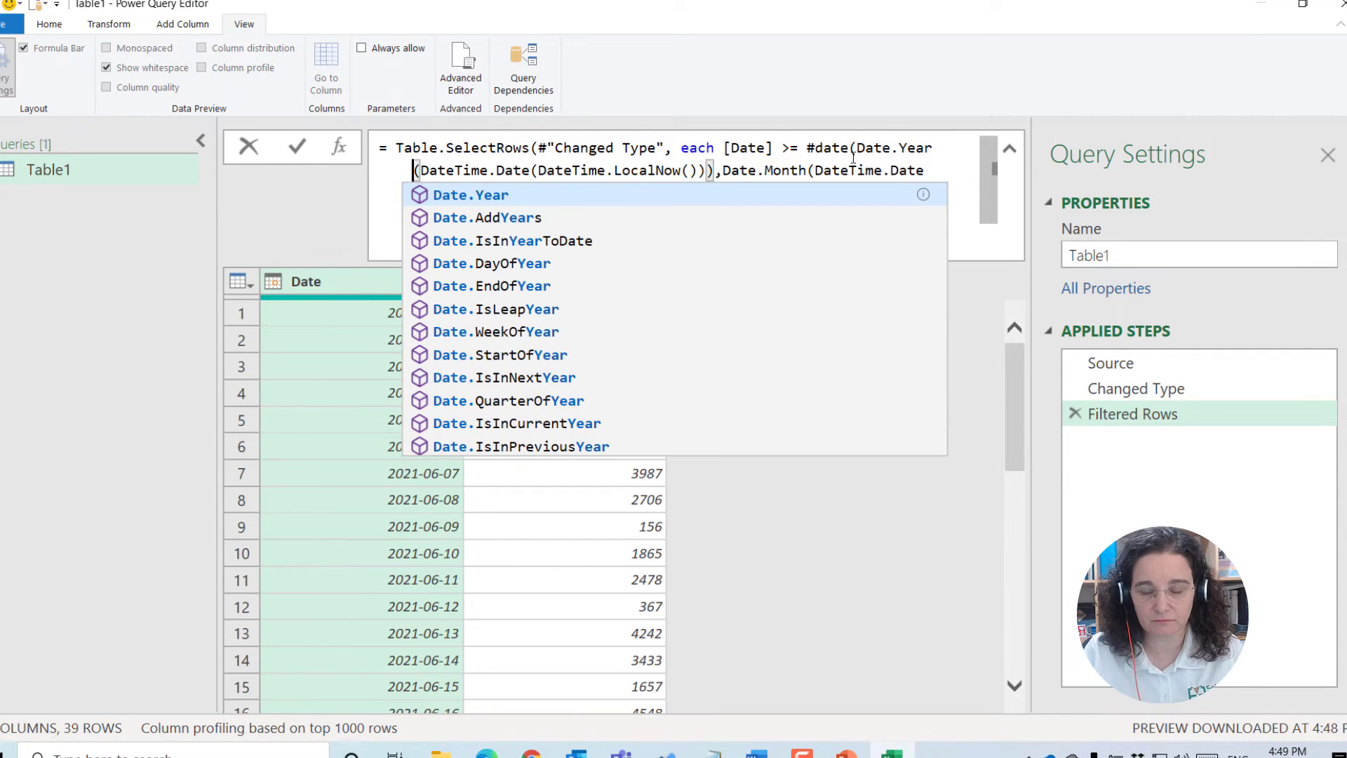
key(Escape)
click(694, 196)
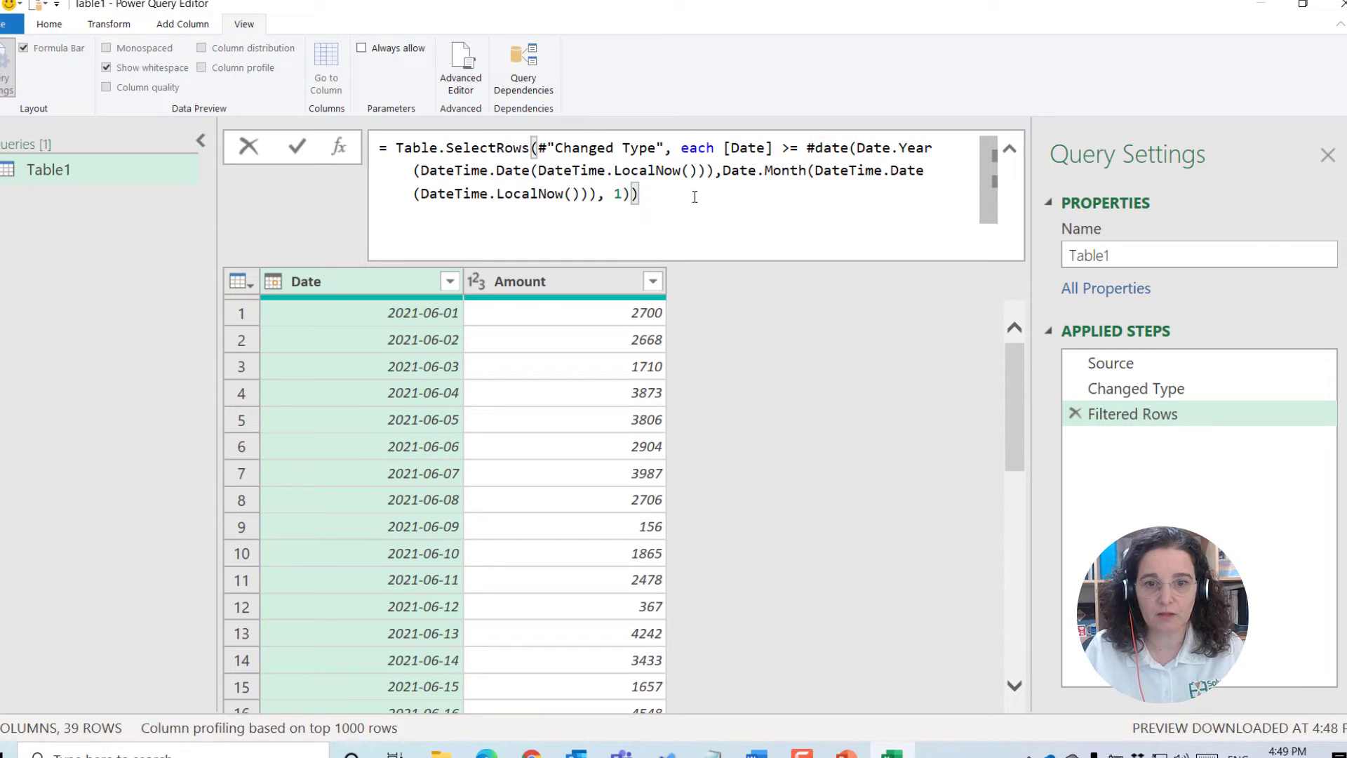
key(Return)
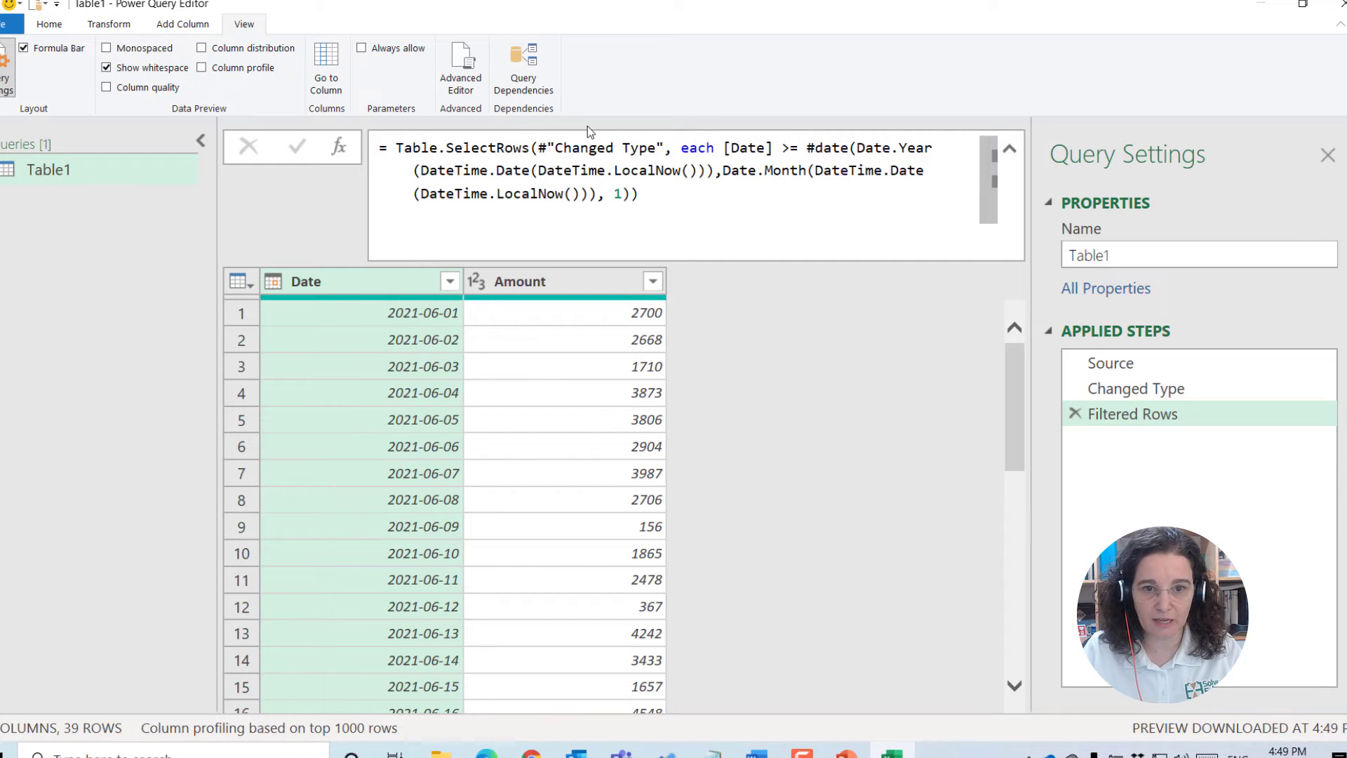
click(49, 24)
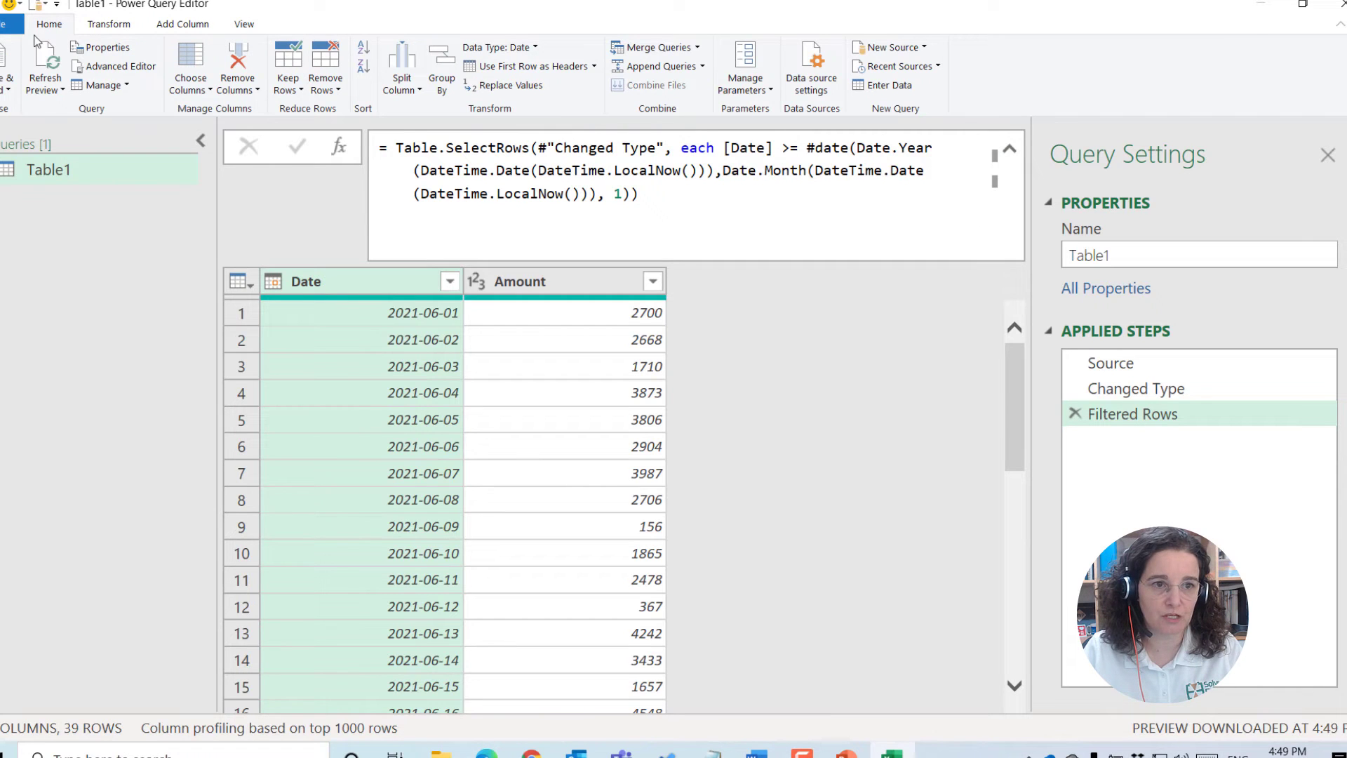
Close & Load the query to the Table1 sheet and auto-fit column A for full dates.
click(8, 59)
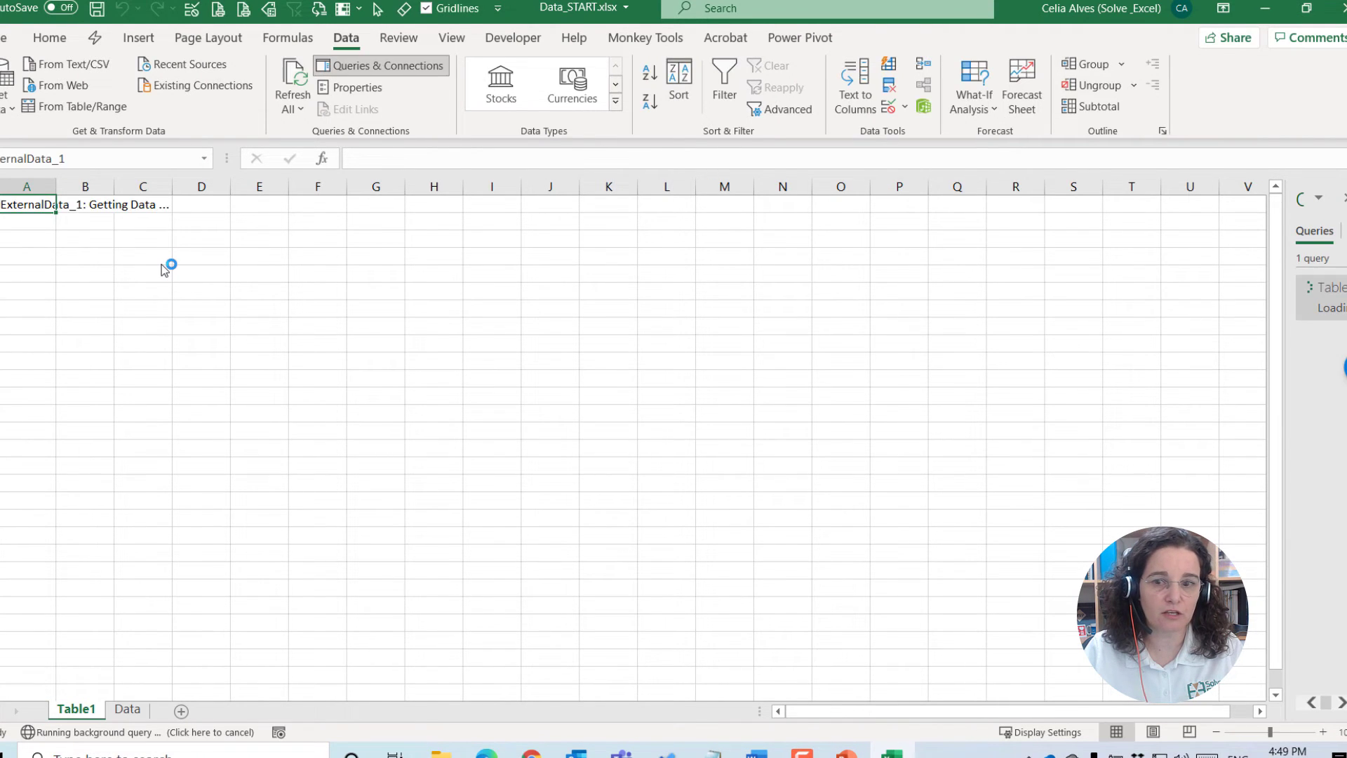
scroll(47, 245, down, 8)
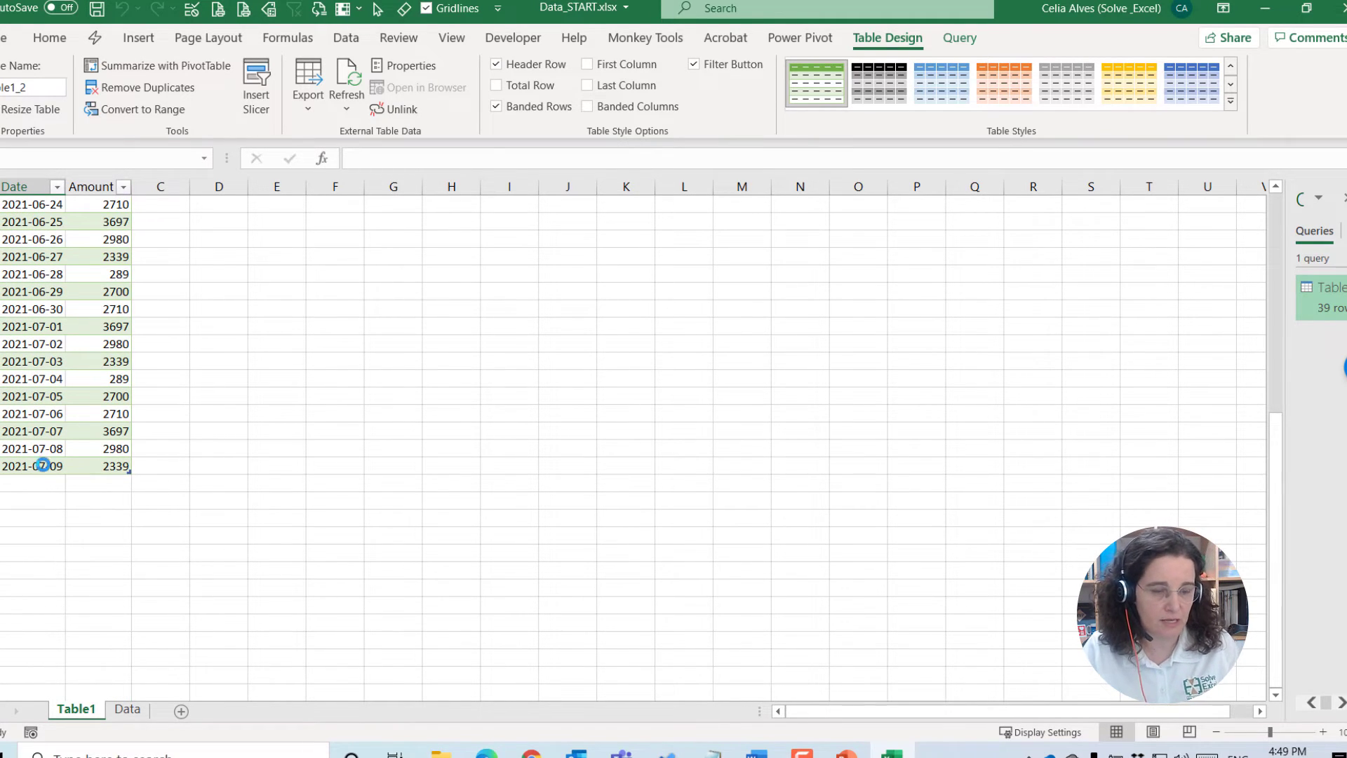
ctrl+scroll(43, 465, up, 3)
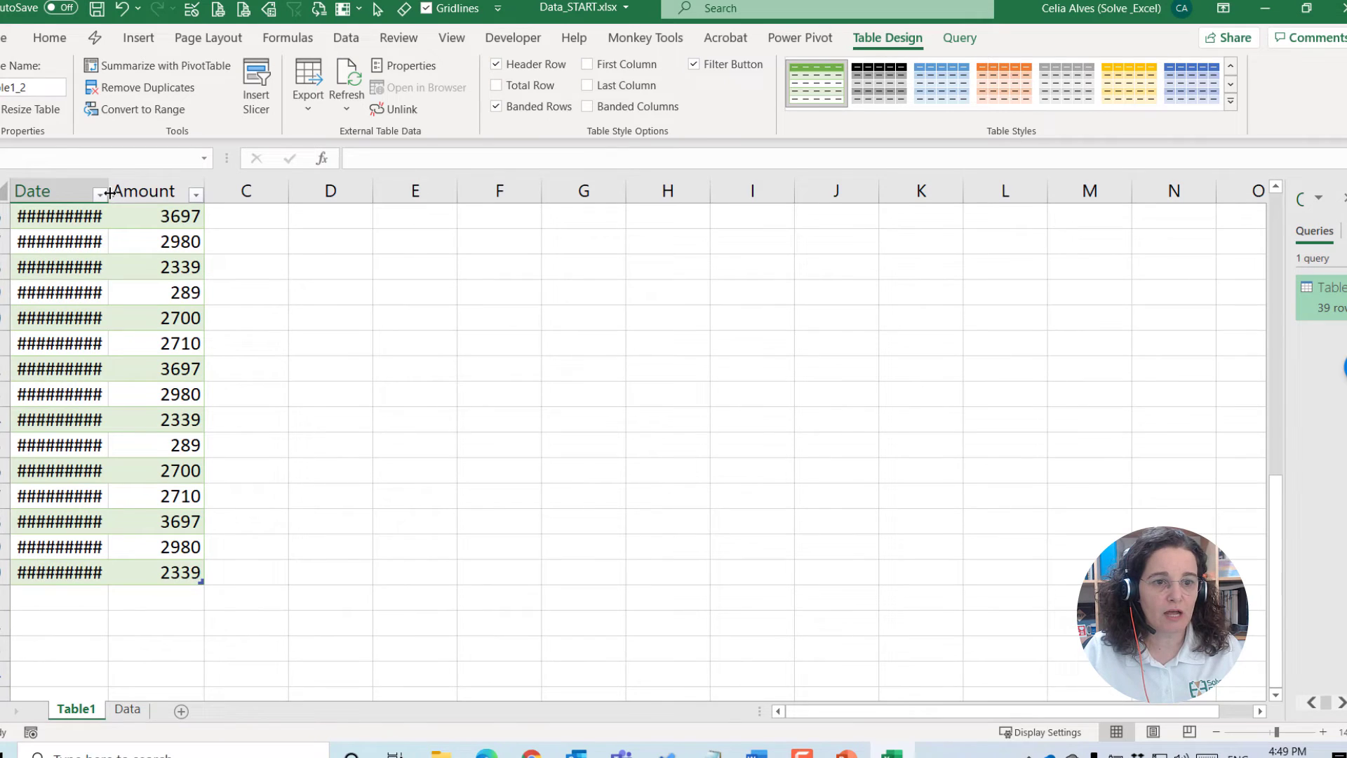
double_click(109, 193)
scroll(105, 502, up, 8)
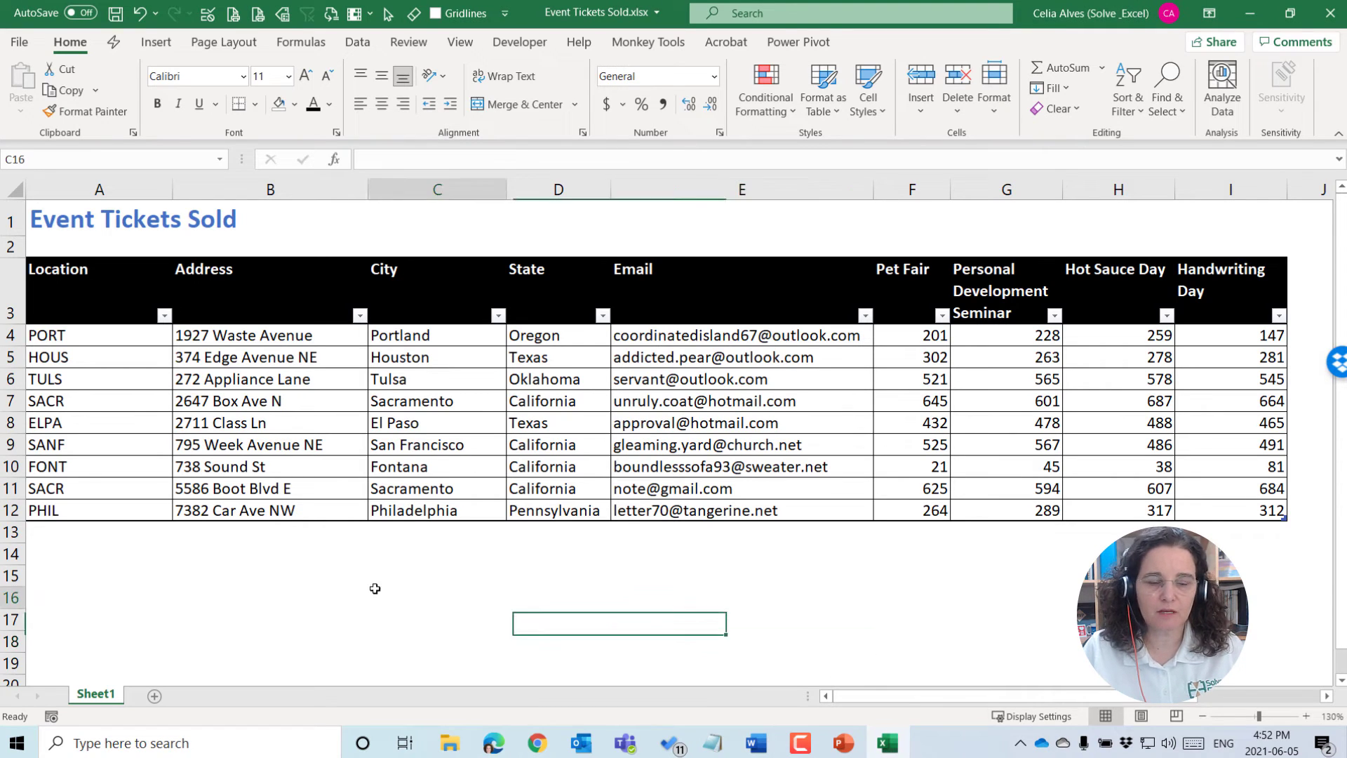
Point out the Location (A3:A12) and Handwriting Day columns, then place focus inside the ticket table.
click(378, 594)
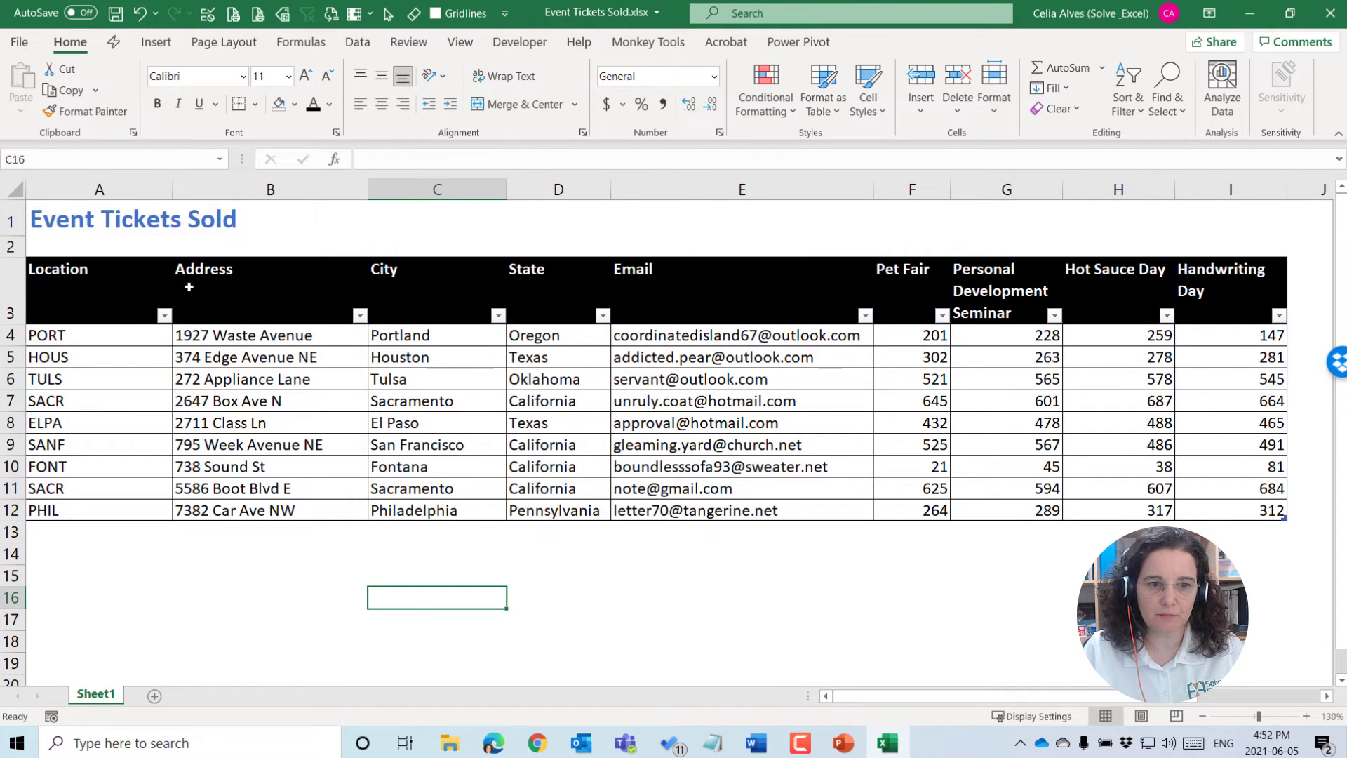
click(911, 298)
click(1054, 315)
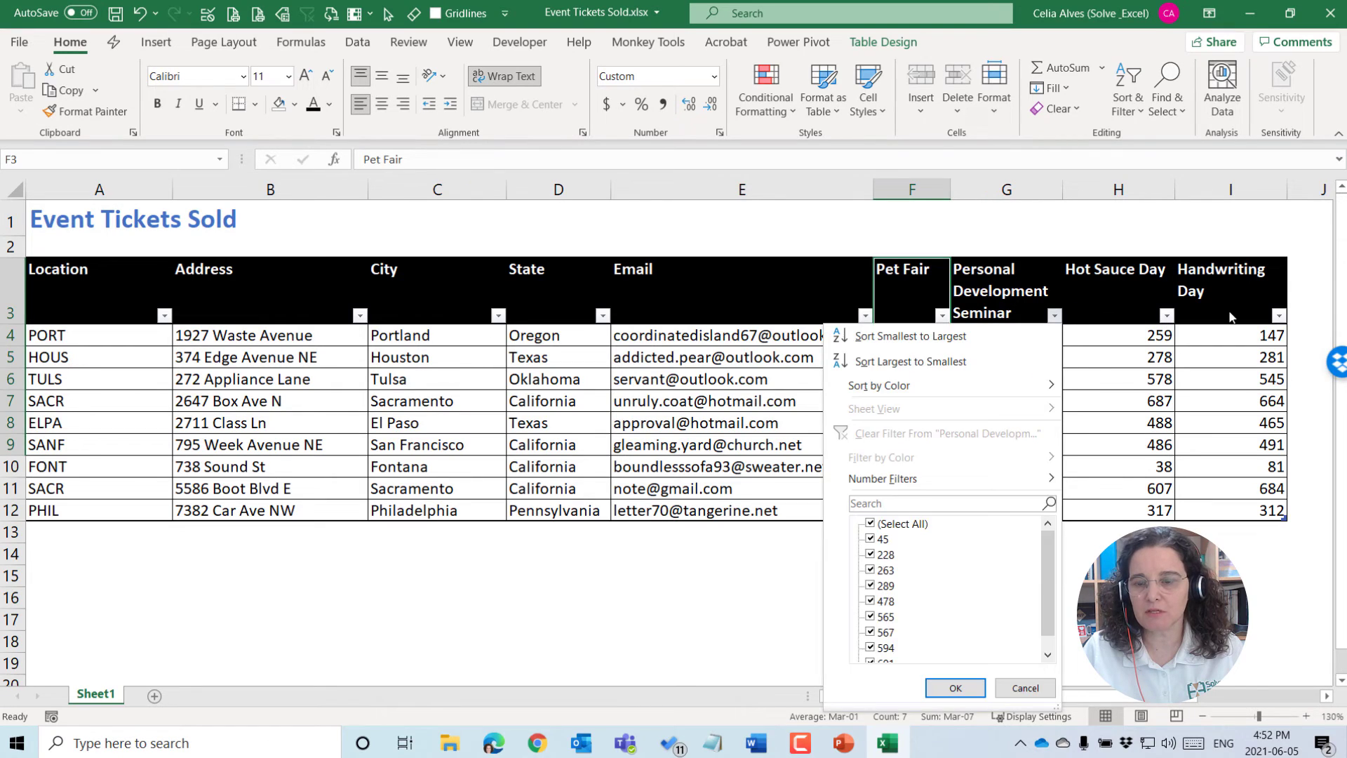
key(Escape)
drag(1303, 299, 1316, 515)
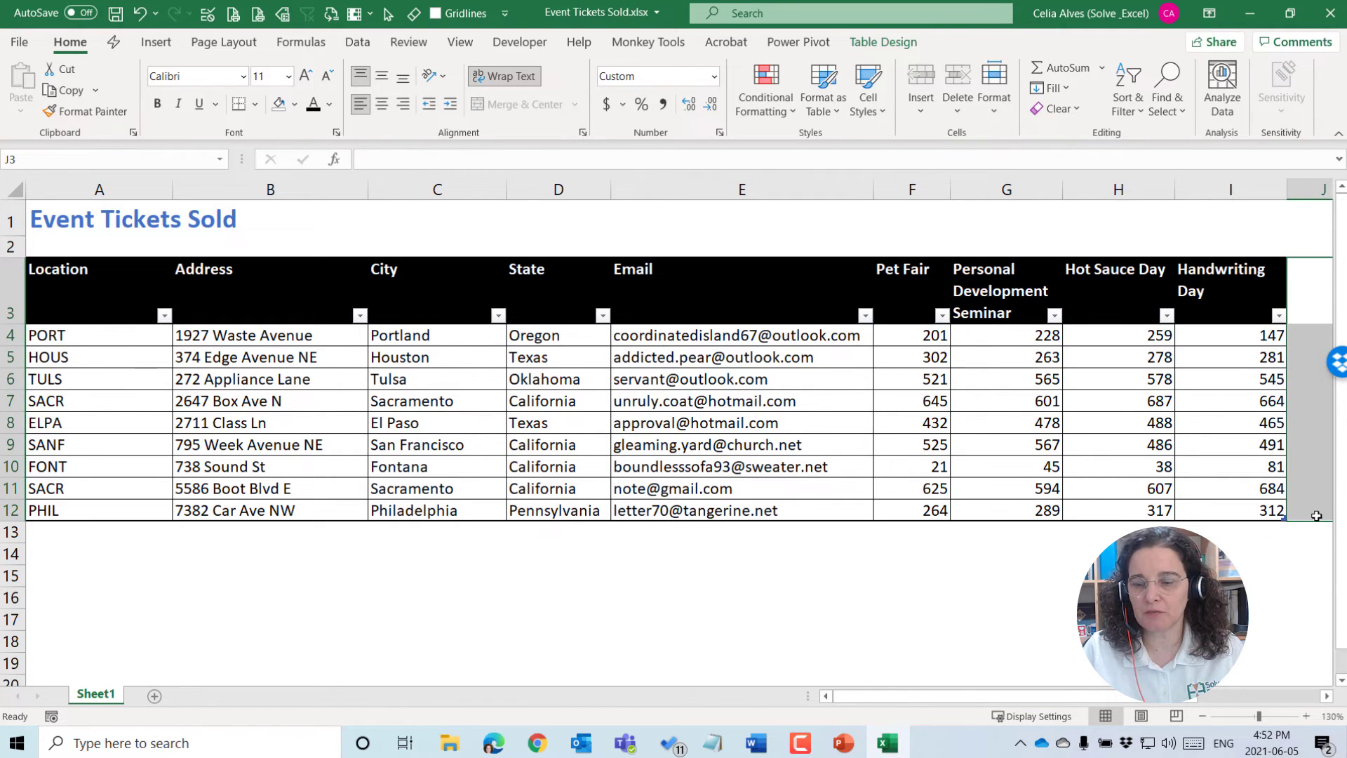
click(1307, 298)
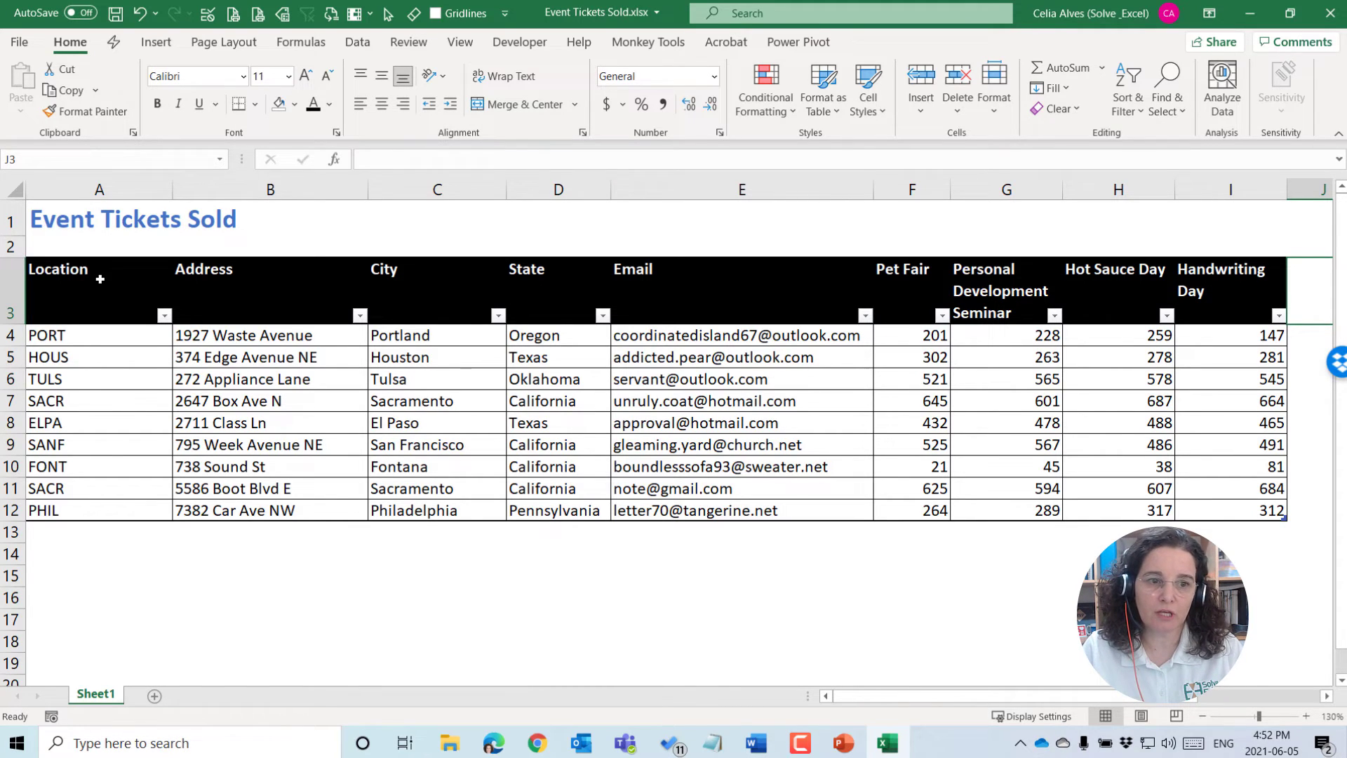
drag(99, 281, 92, 510)
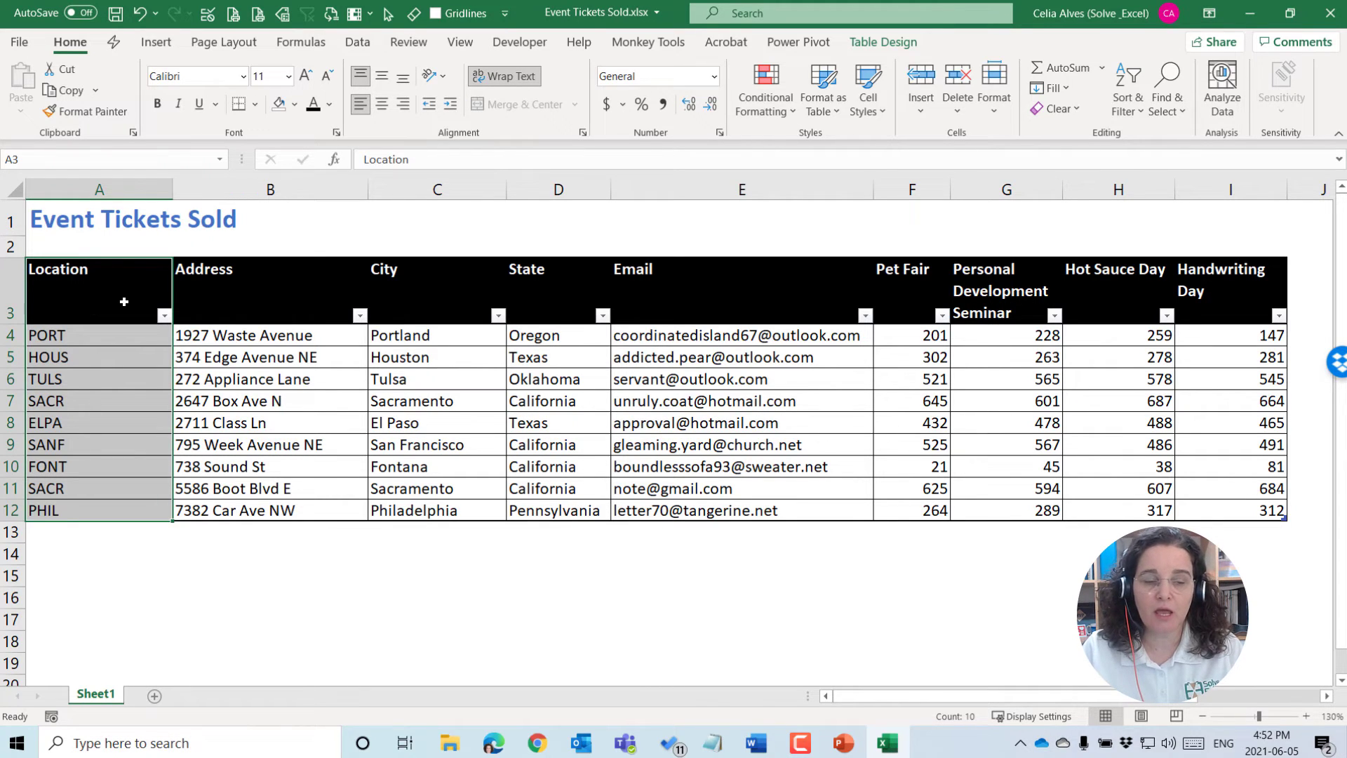
drag(1249, 293, 1237, 512)
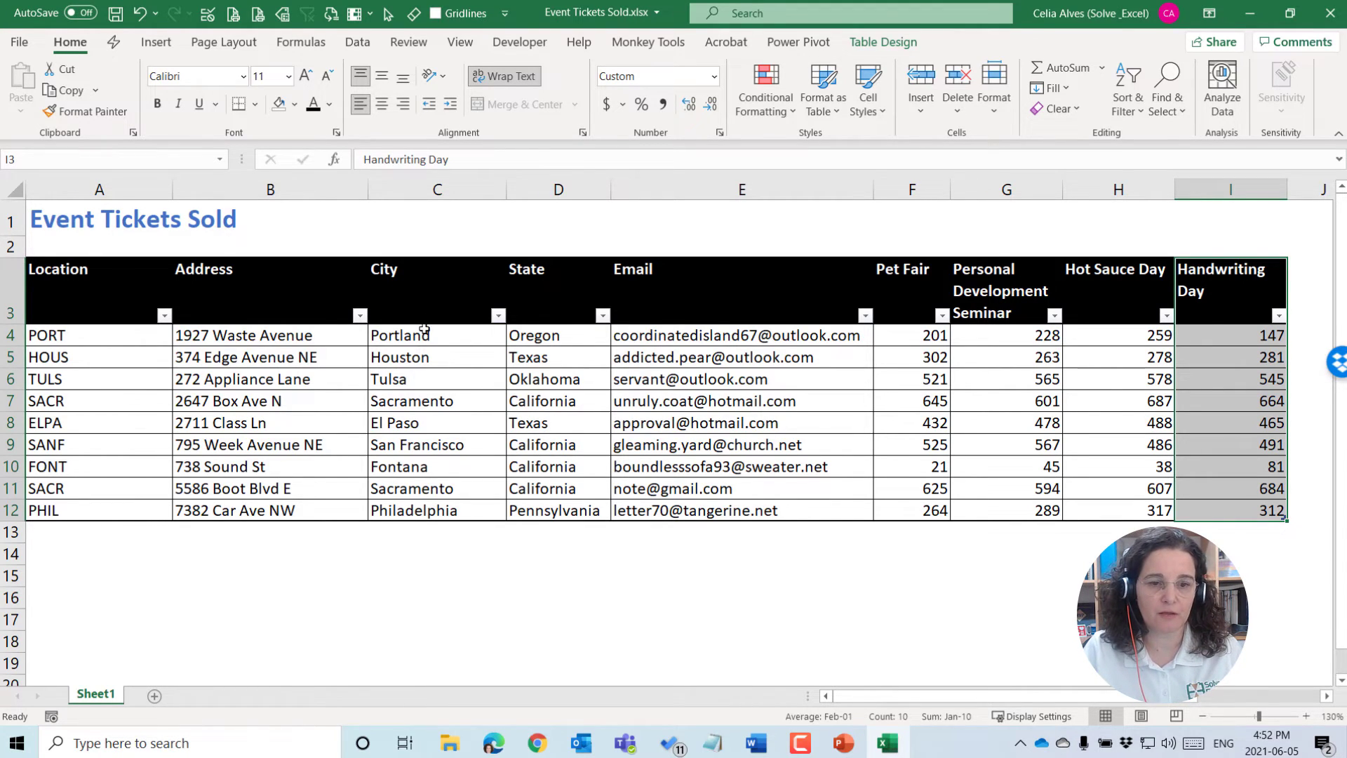
click(443, 369)
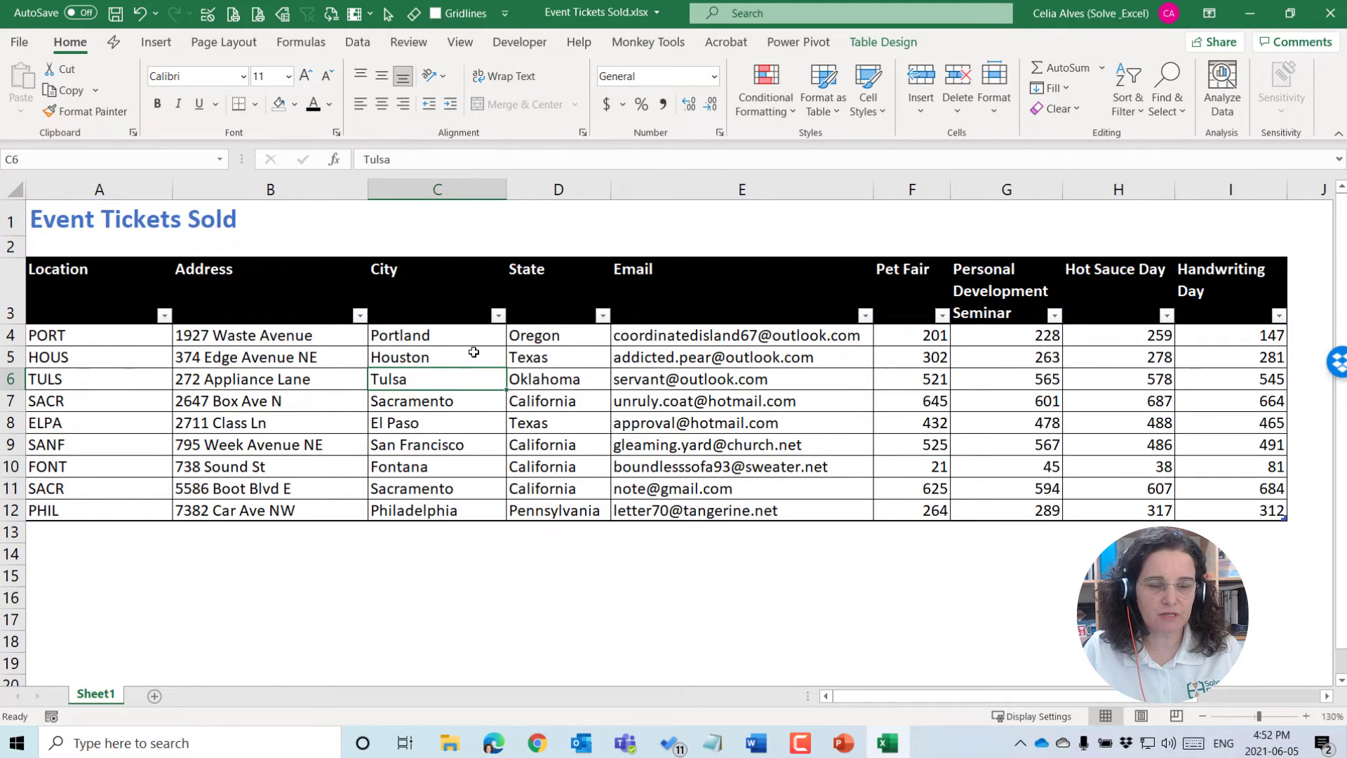
click(357, 42)
Send the ticket table to Power Query via From Table/Range and scroll to its last columns.
click(73, 108)
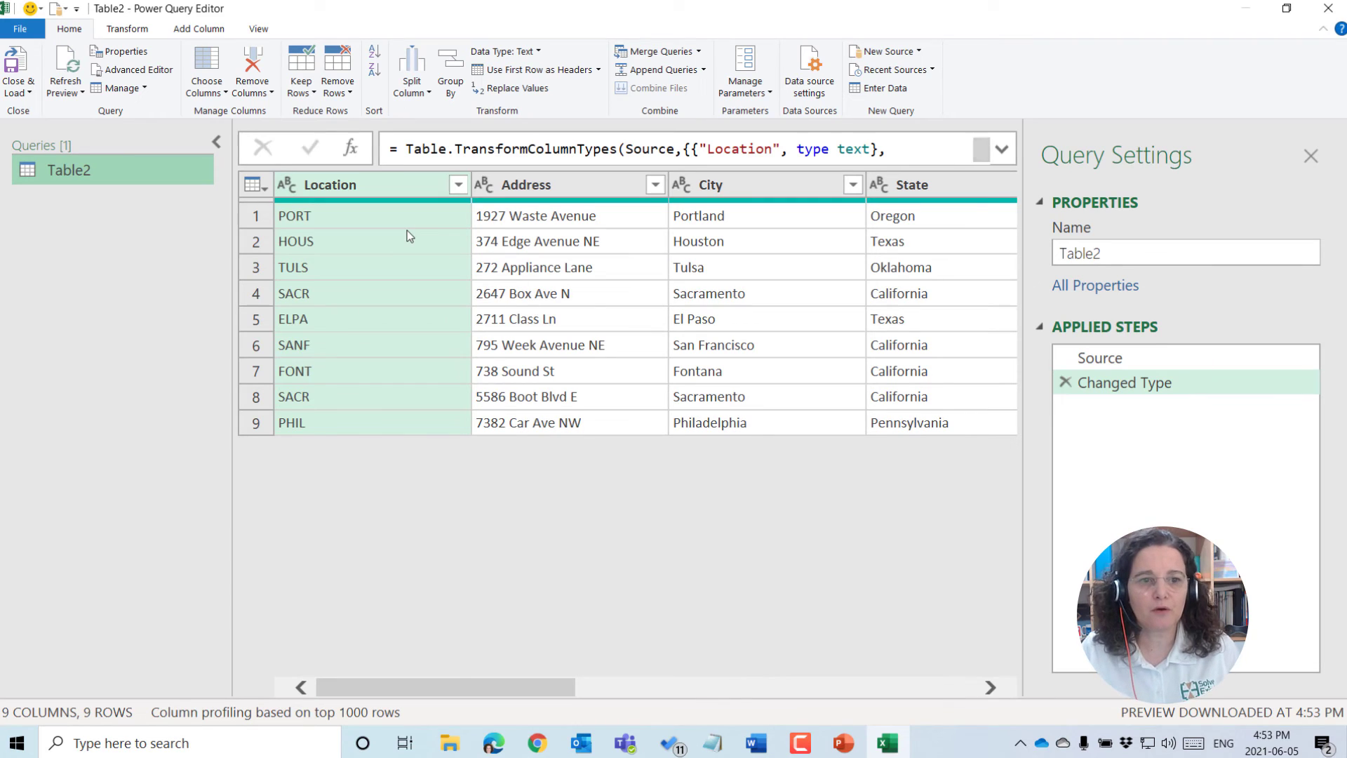
click(217, 143)
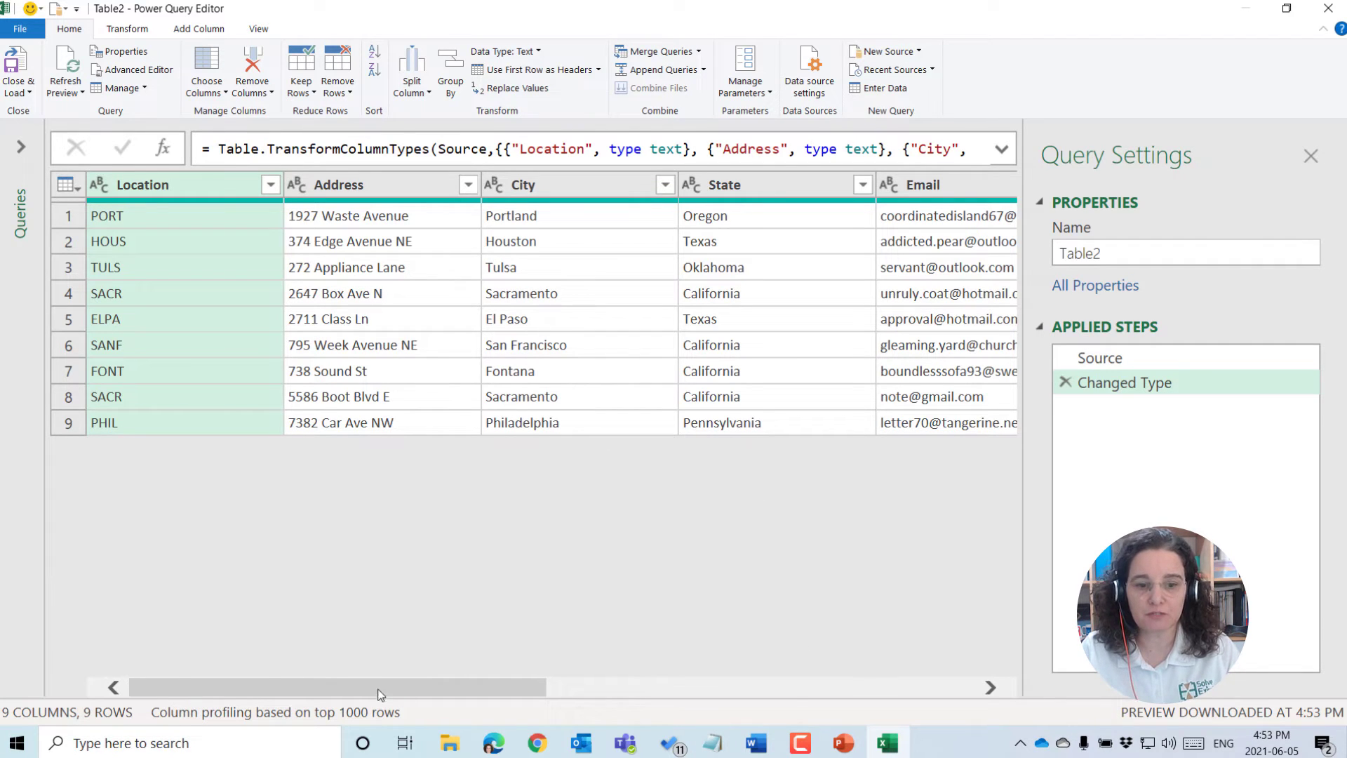
drag(444, 684, 393, 684)
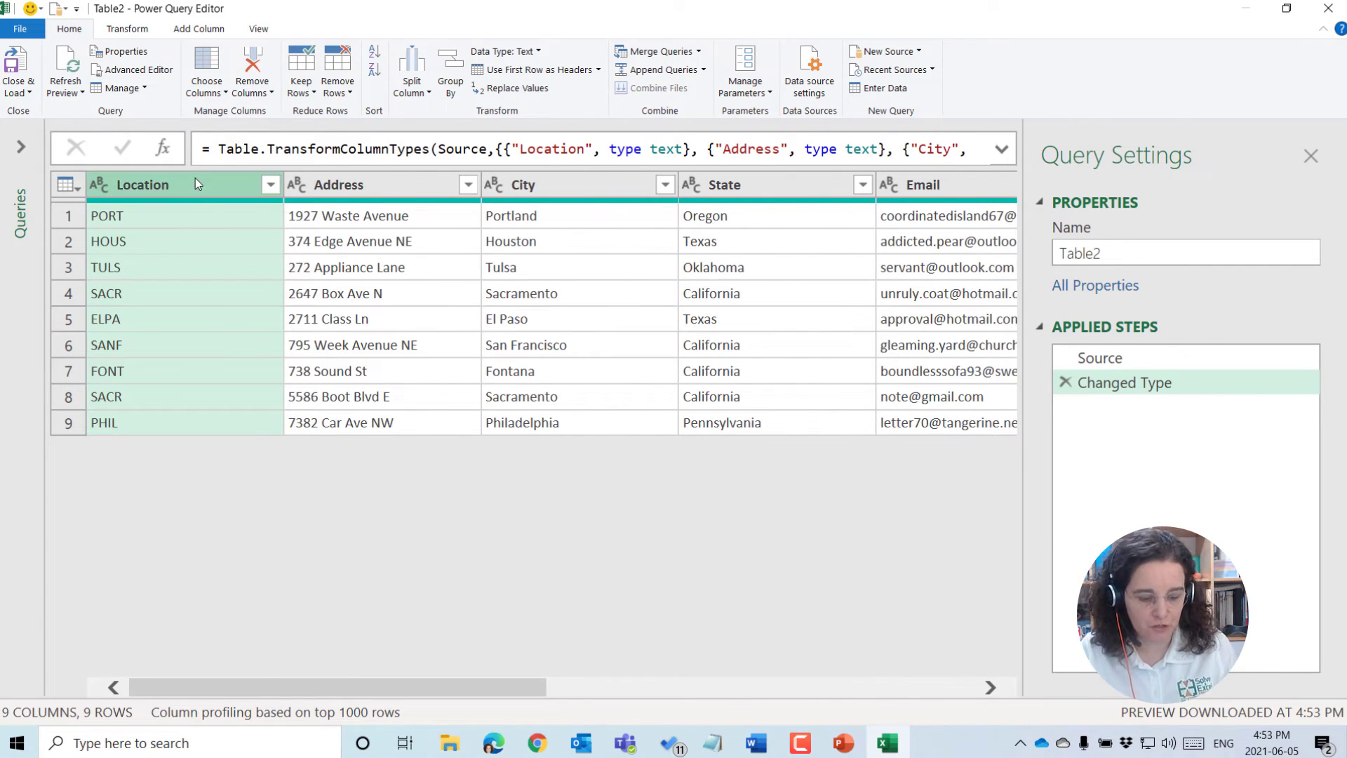
drag(510, 690, 940, 690)
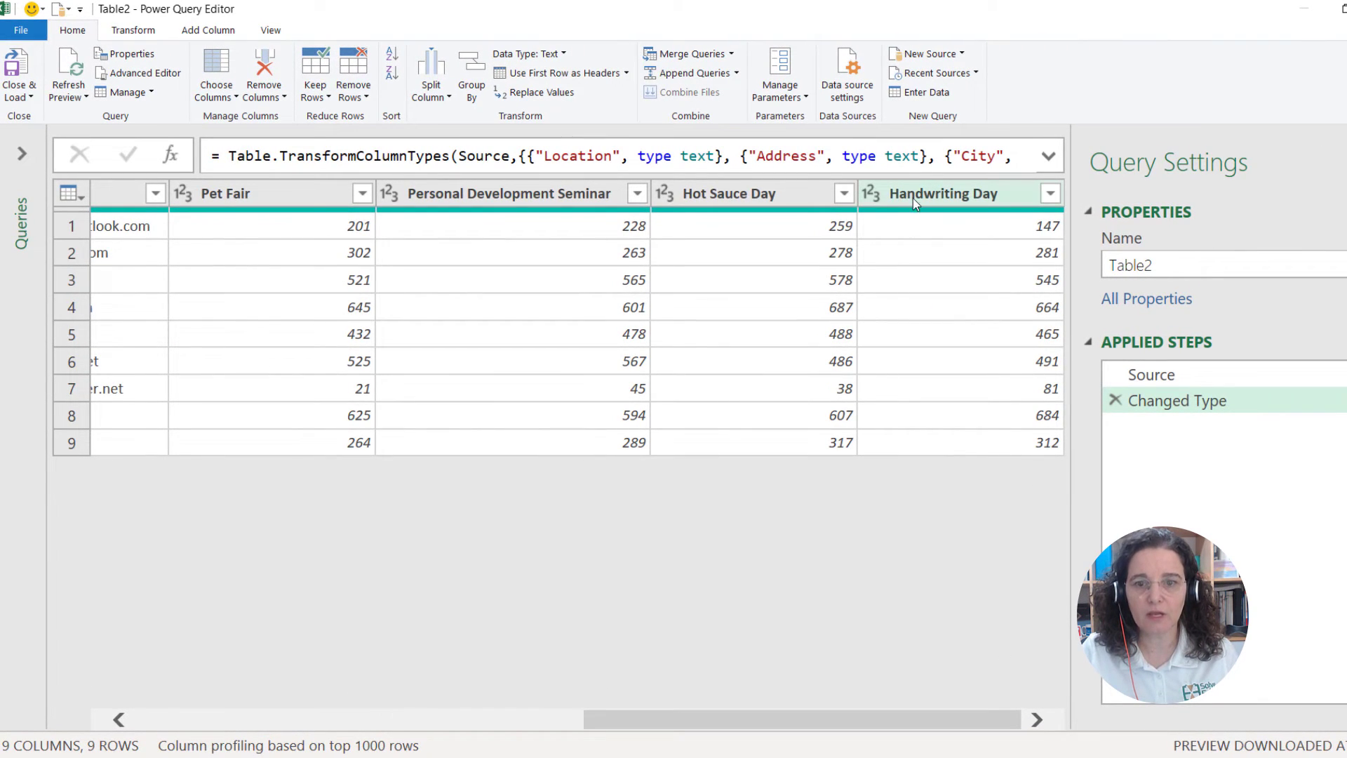
Remove all columns except Location and Handwriting Day, then delete the Changed Type step.
click(912, 195)
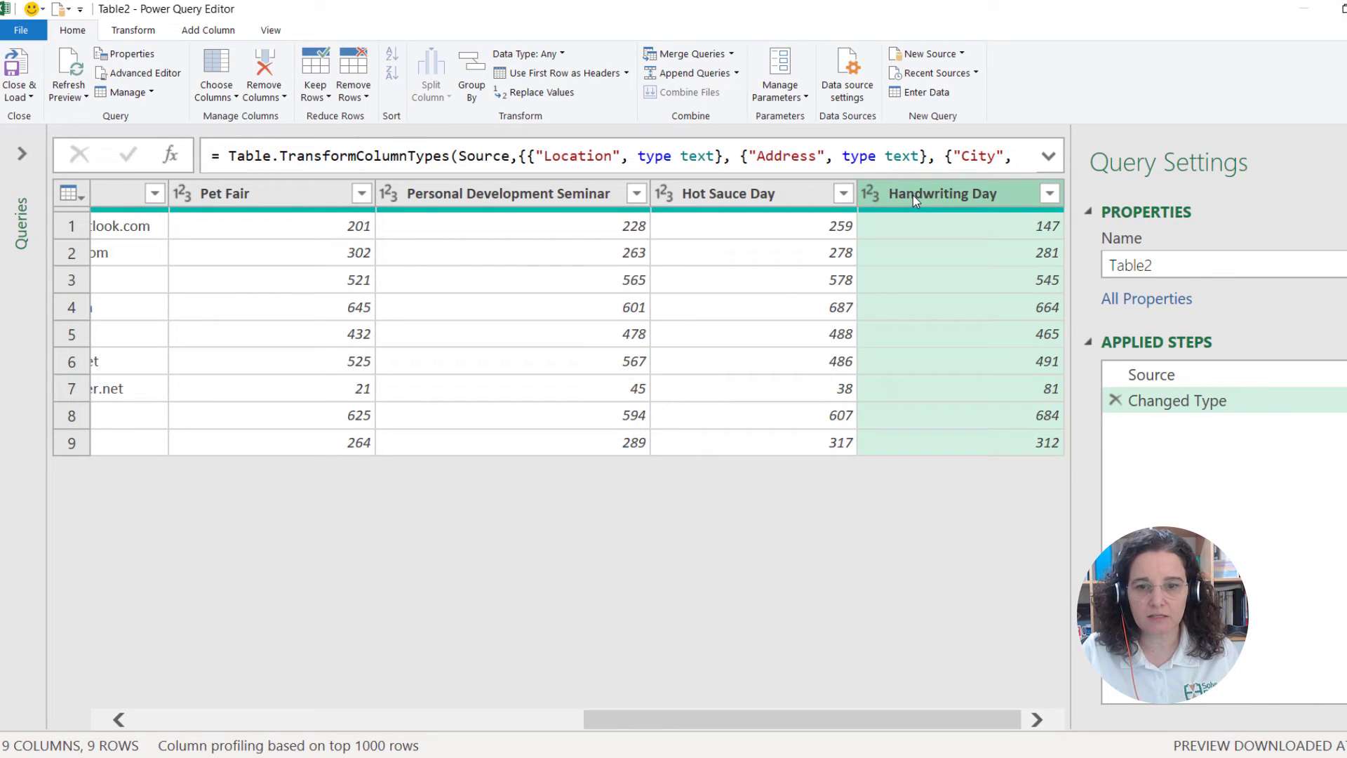
right_click(912, 195)
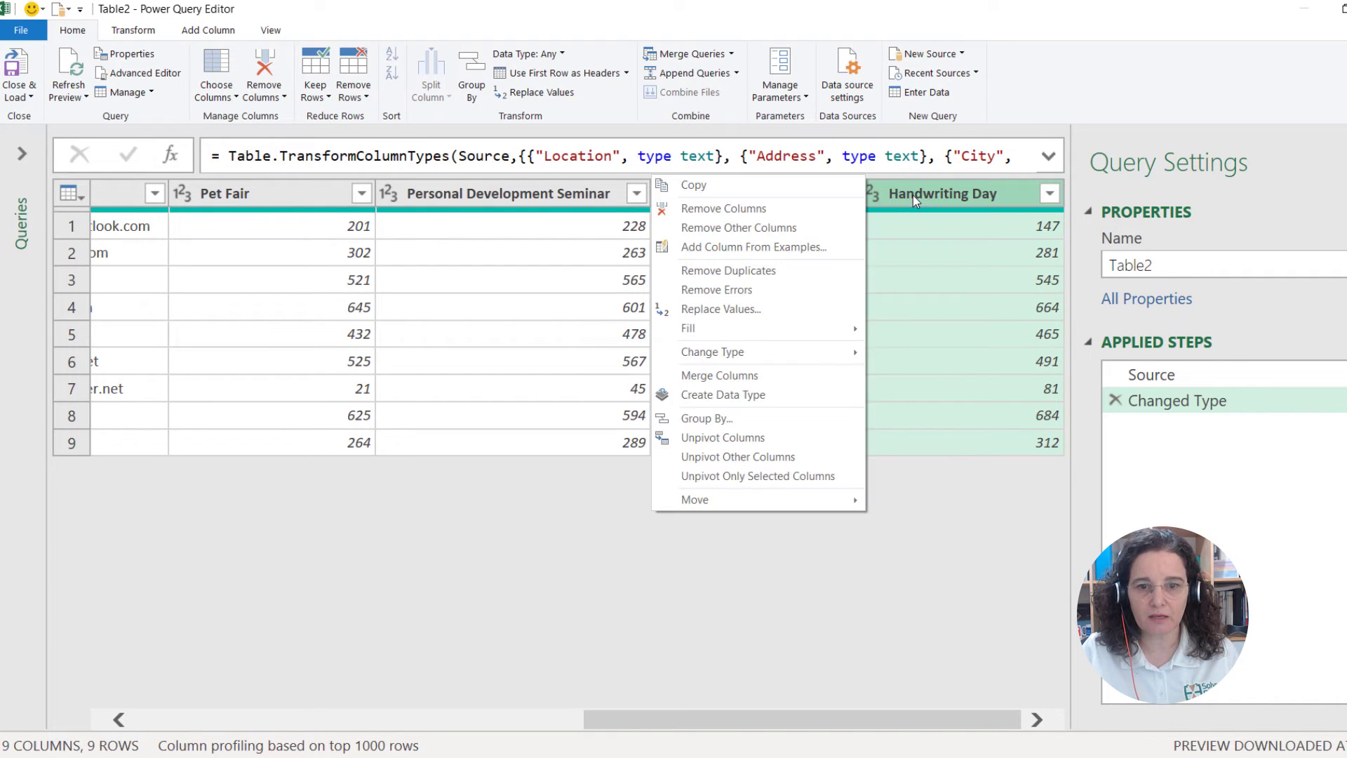
click(760, 229)
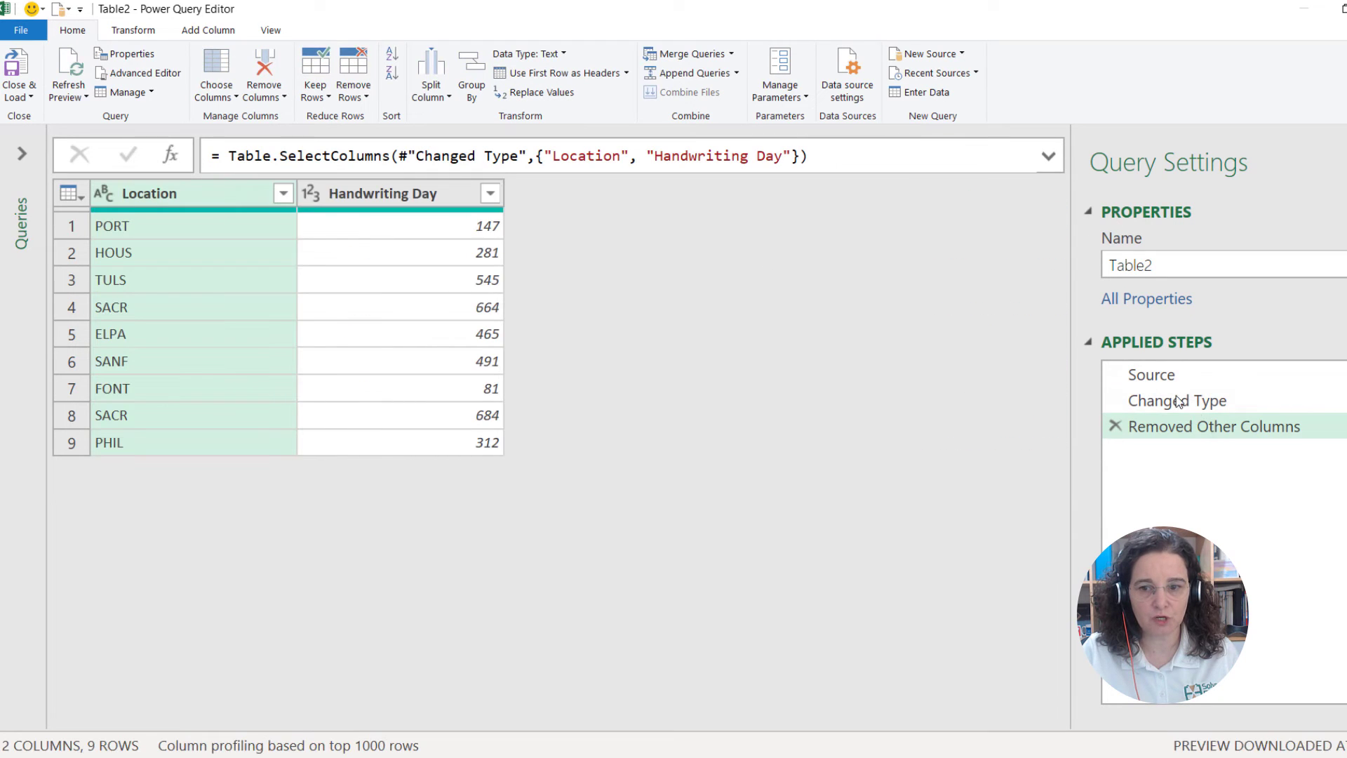
click(1179, 401)
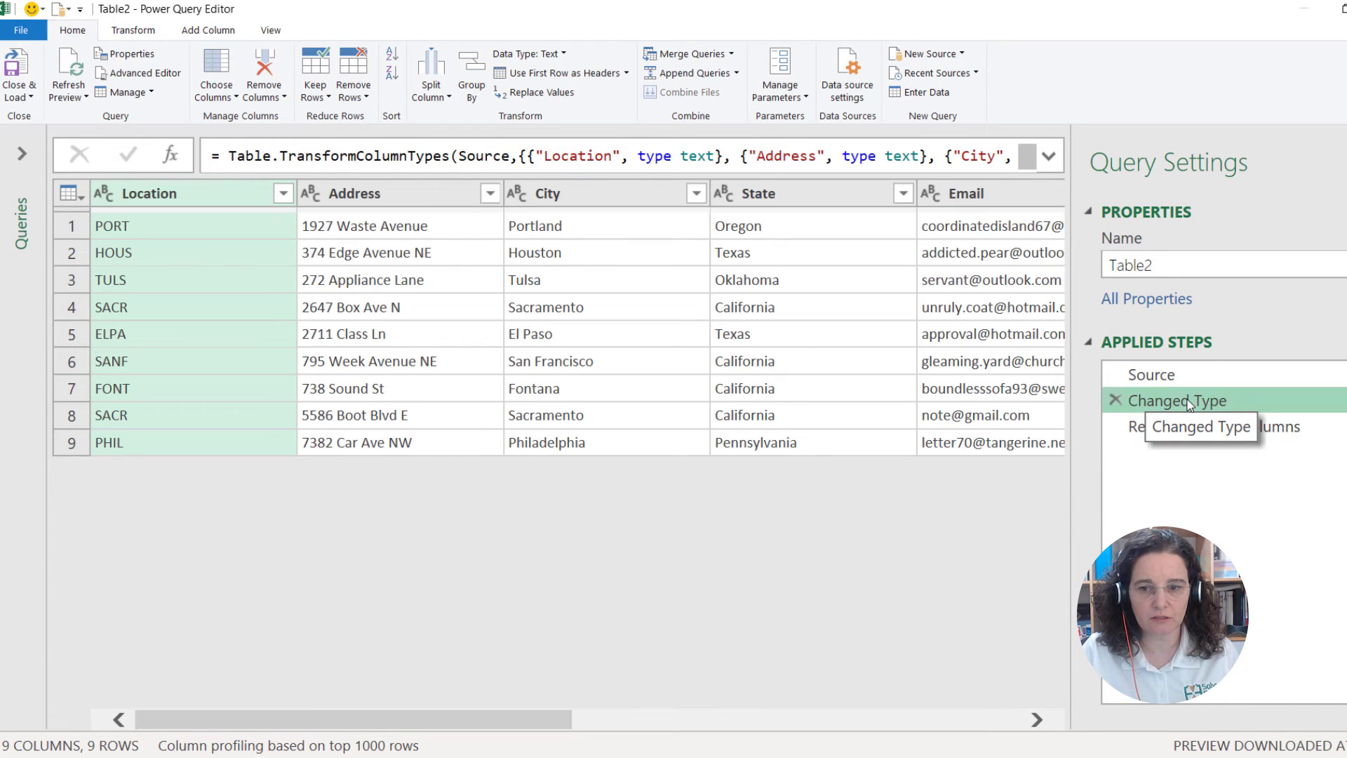
click(1115, 399)
click(799, 421)
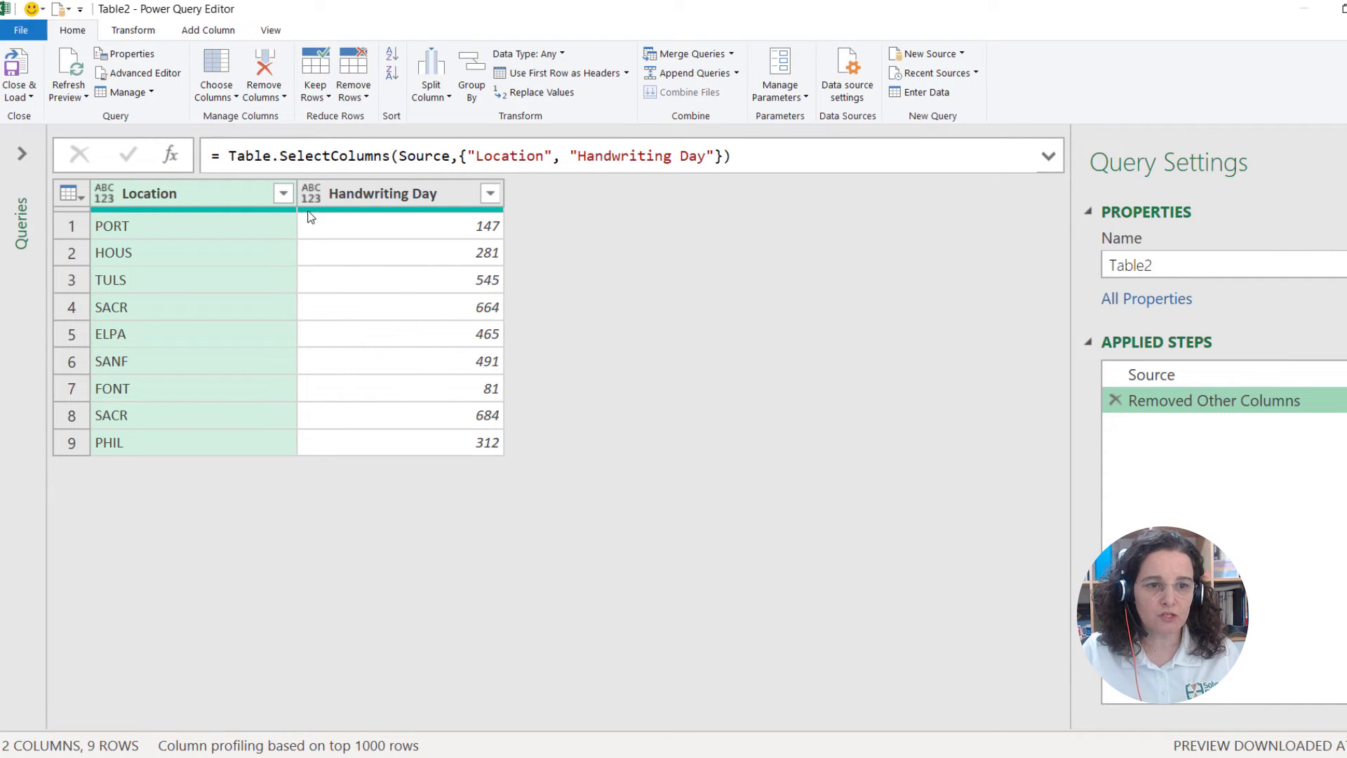
Check that Table.SelectColumns keeps Location and Handwriting Day, then open Location's data type menu.
drag(231, 156, 394, 156)
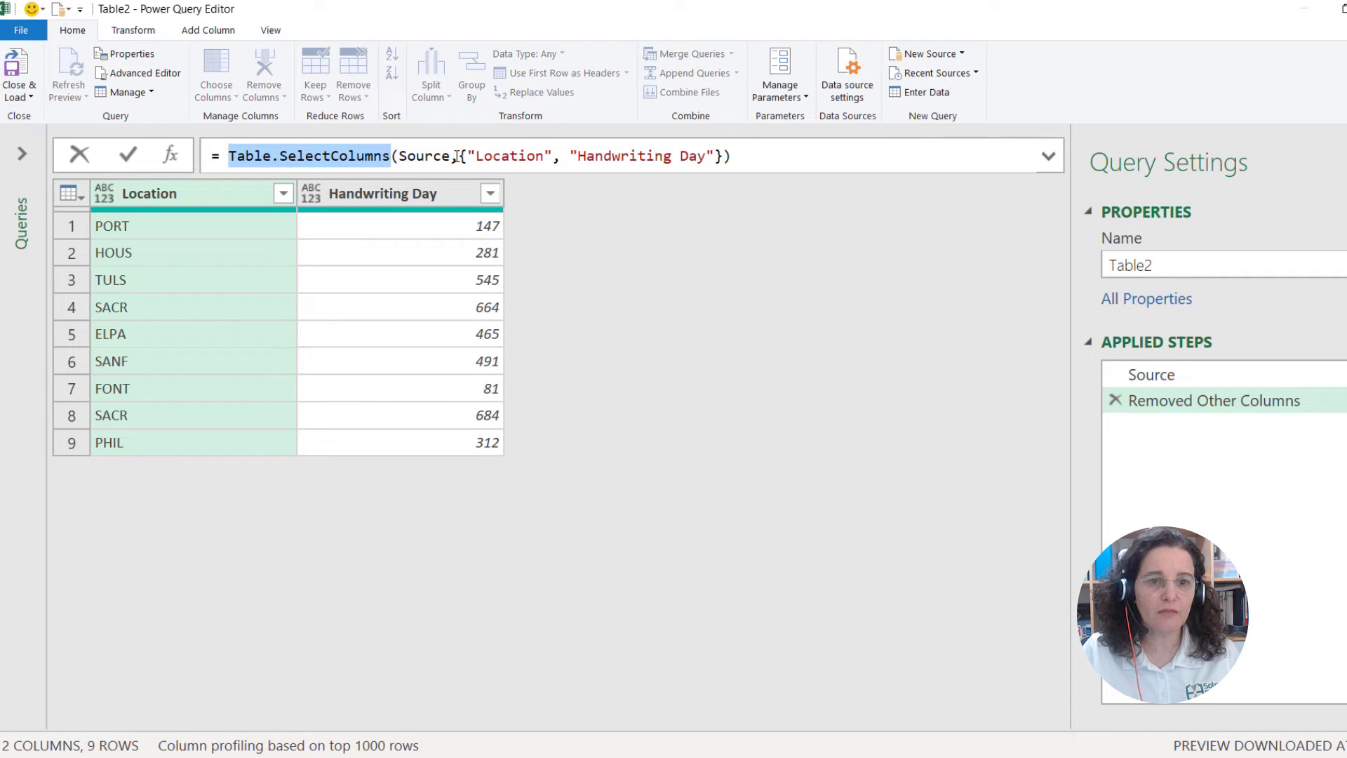
drag(465, 156, 715, 156)
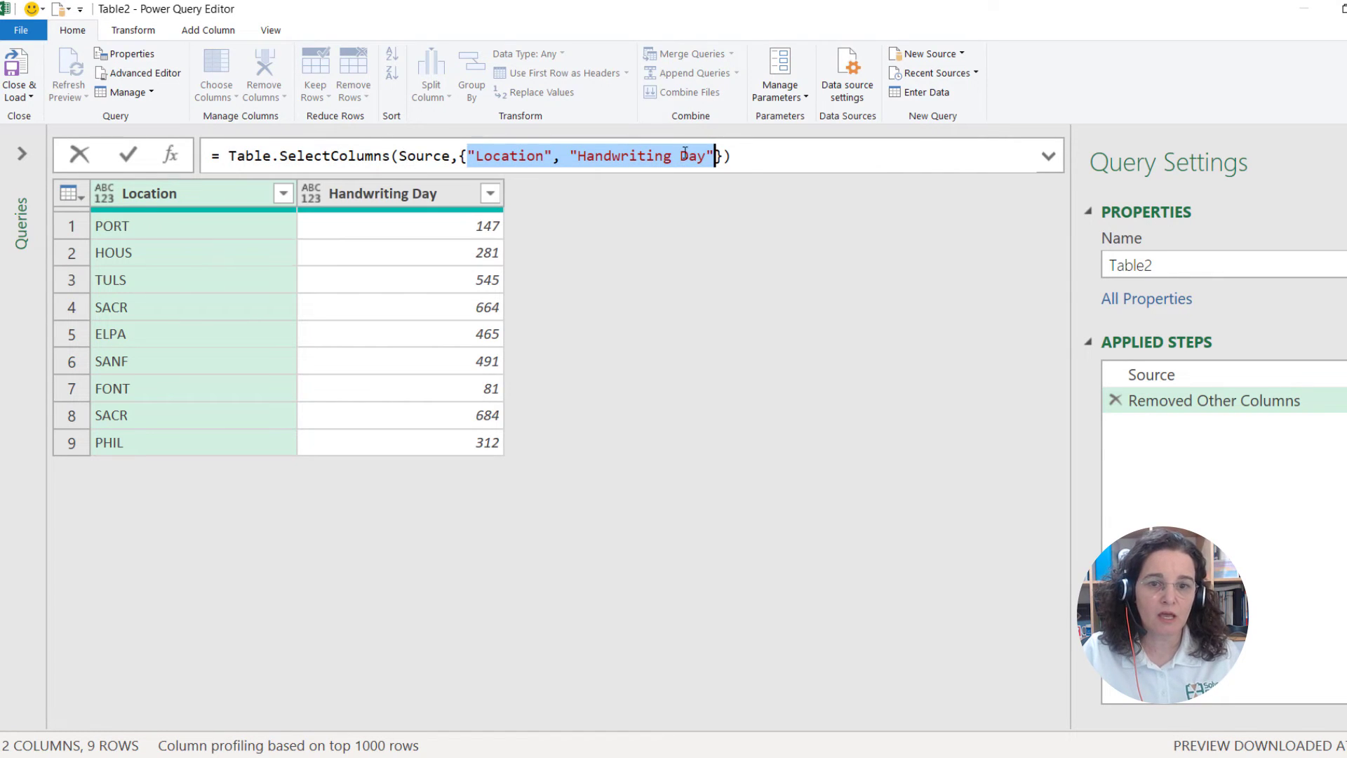
click(744, 160)
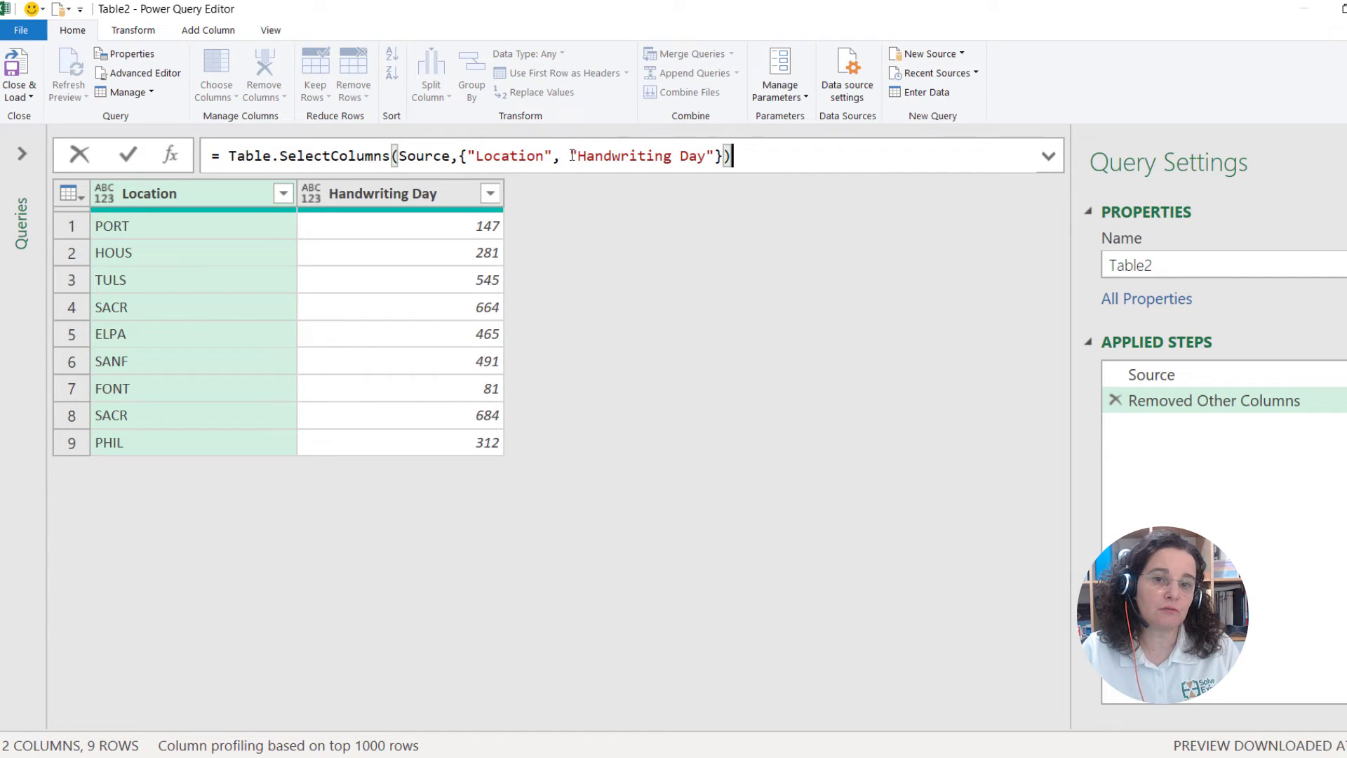
drag(572, 156, 715, 156)
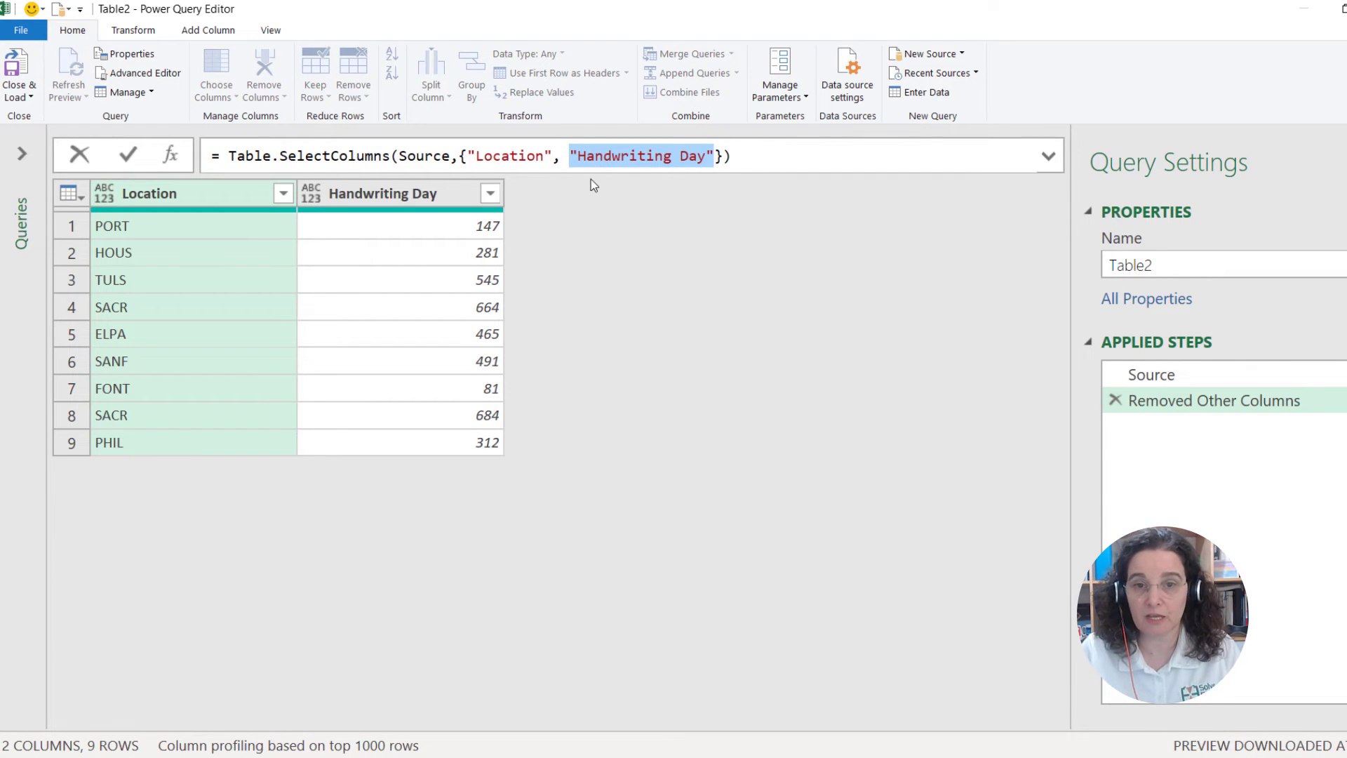
click(741, 153)
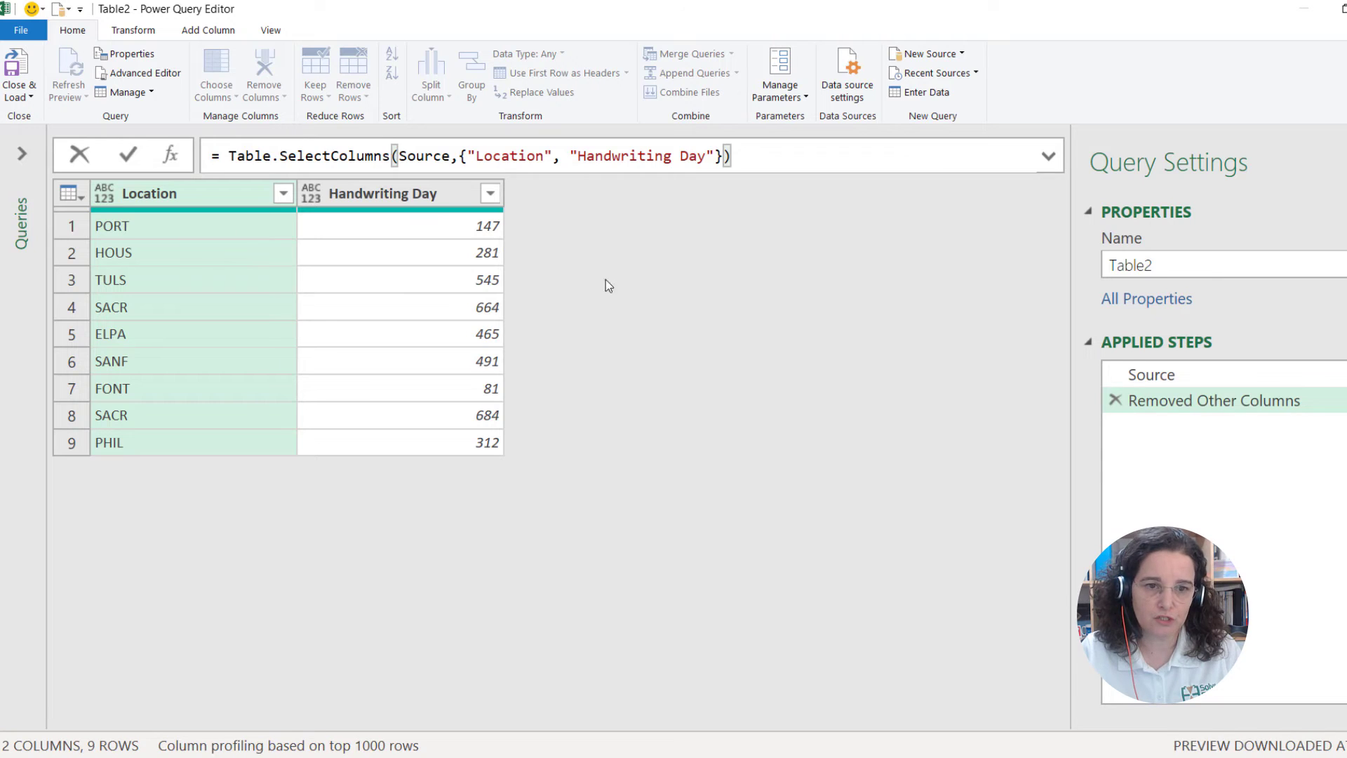
click(315, 194)
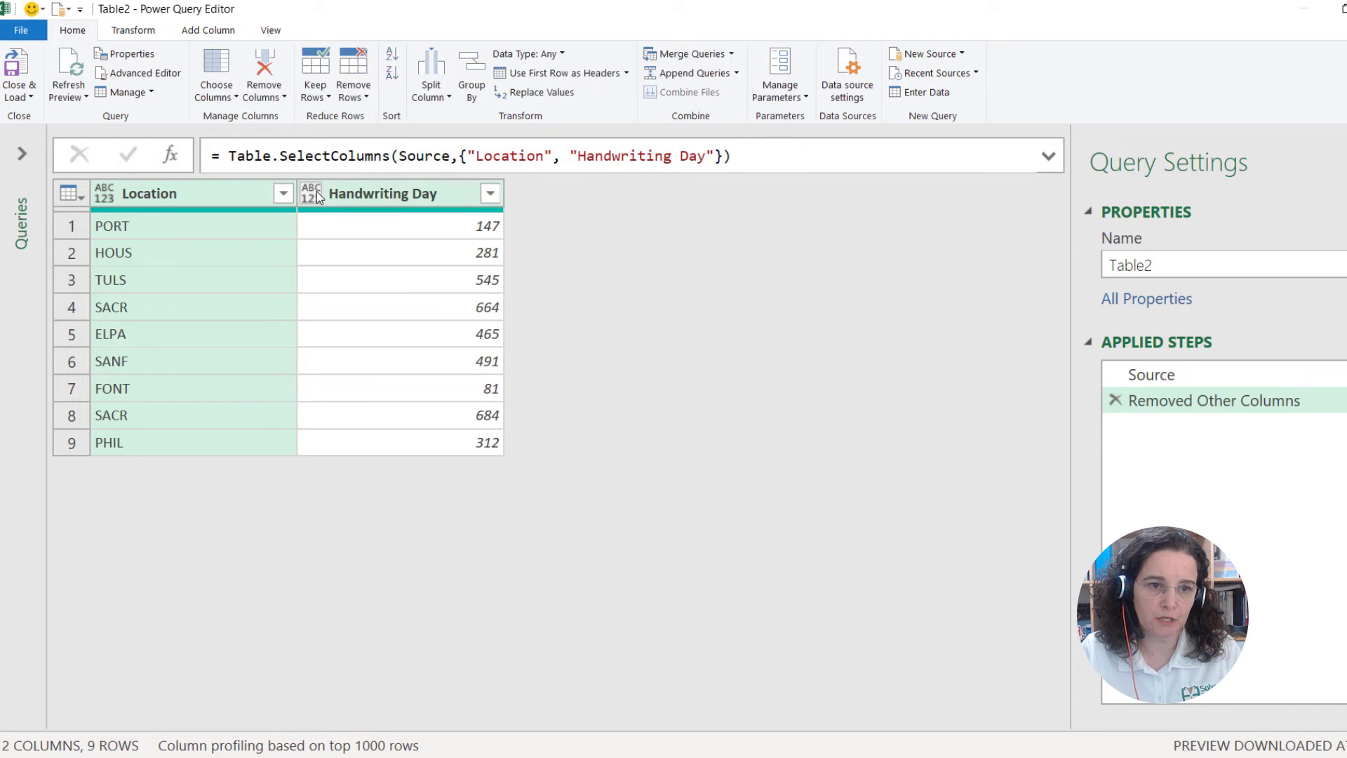
click(104, 193)
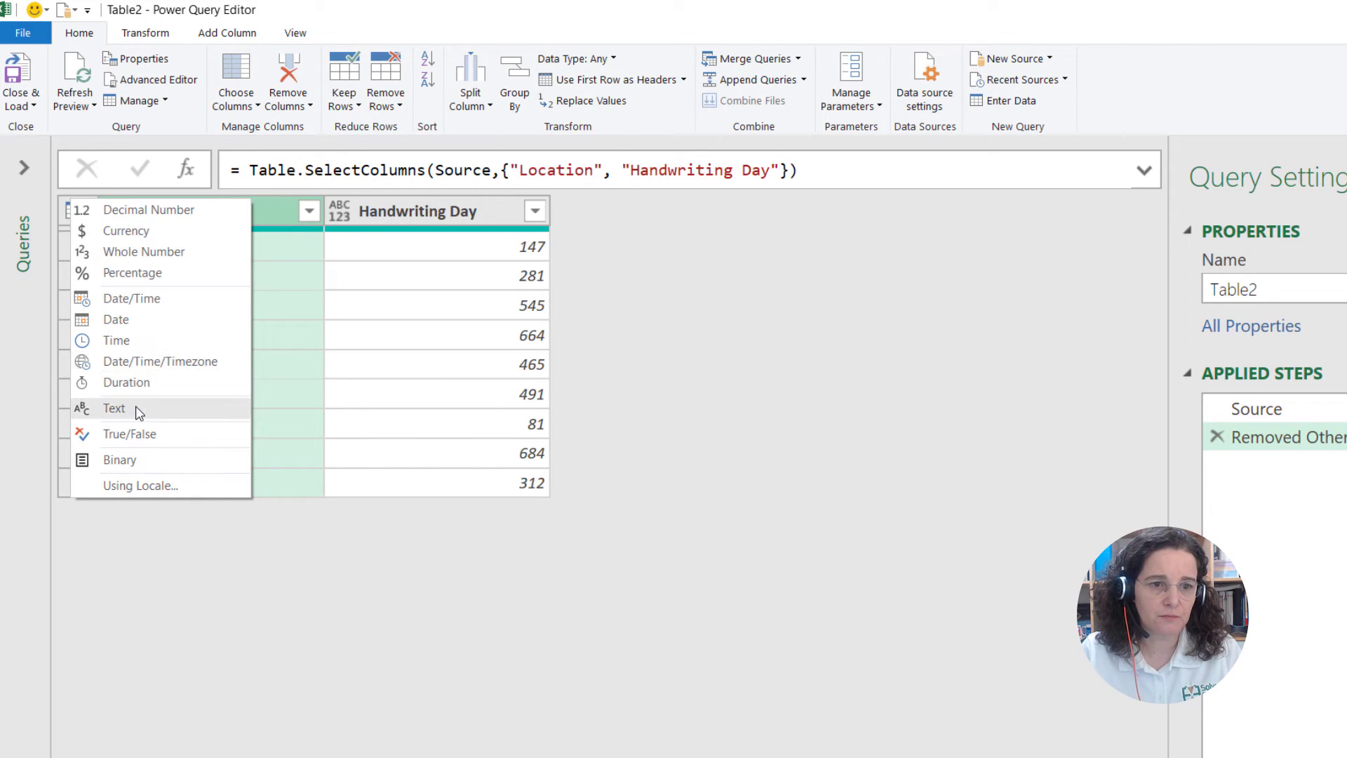
Type Location as Text and Handwriting Day as Whole Number, then choose Close & Load To.
click(114, 409)
click(341, 209)
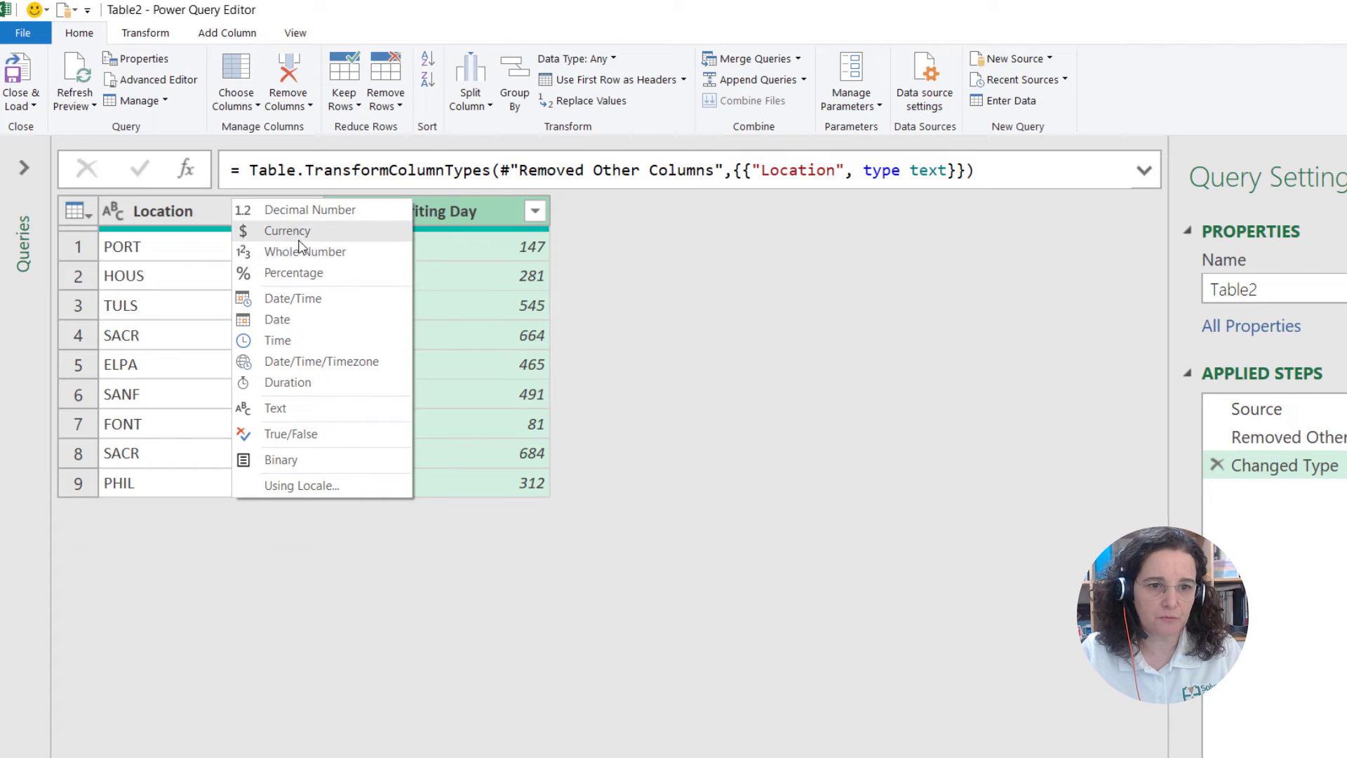
click(305, 253)
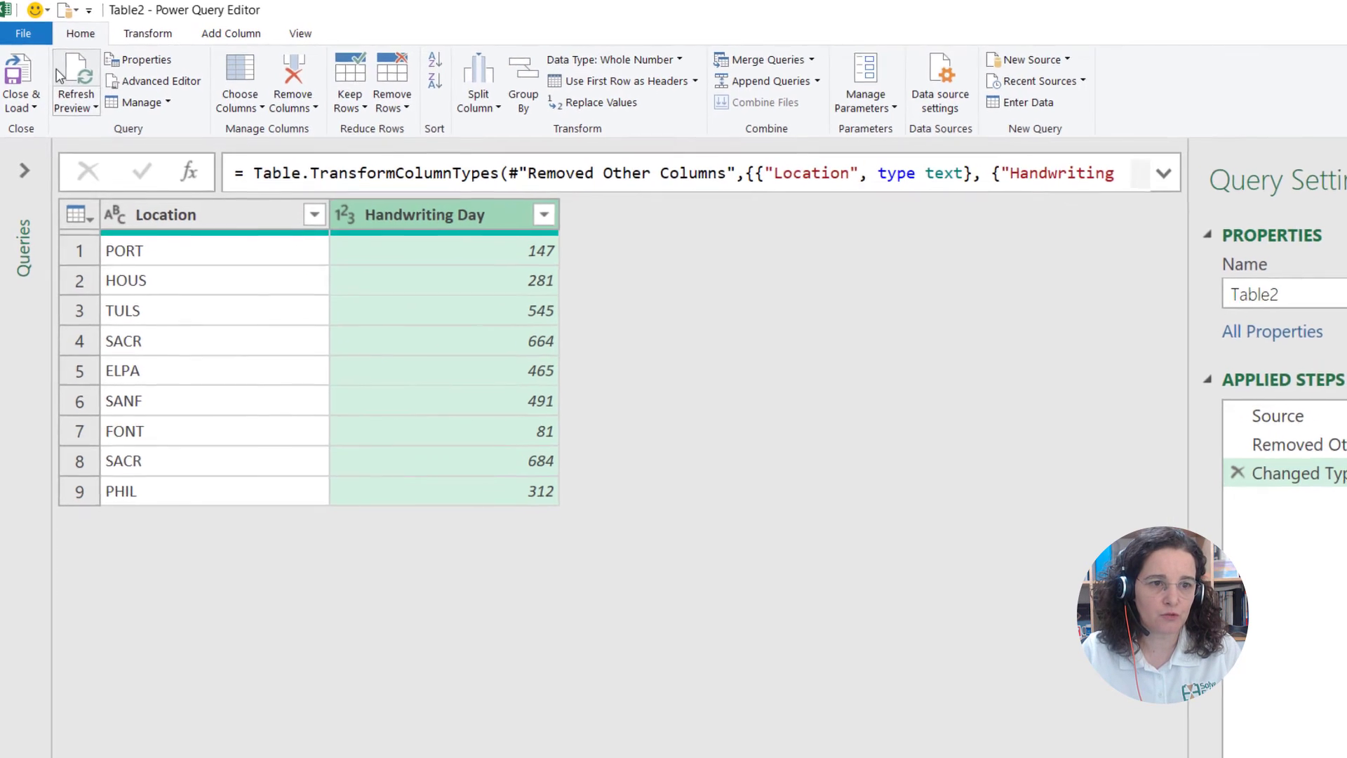
click(20, 105)
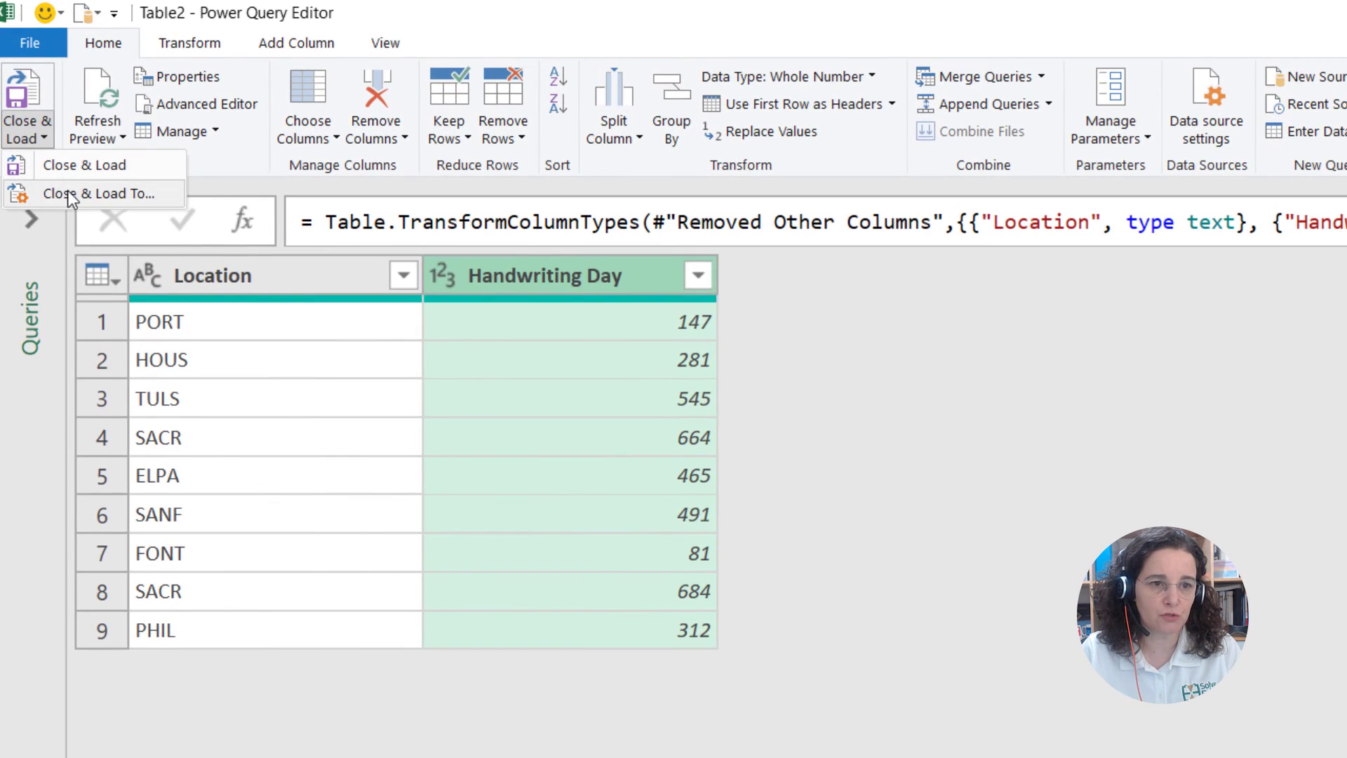
click(67, 192)
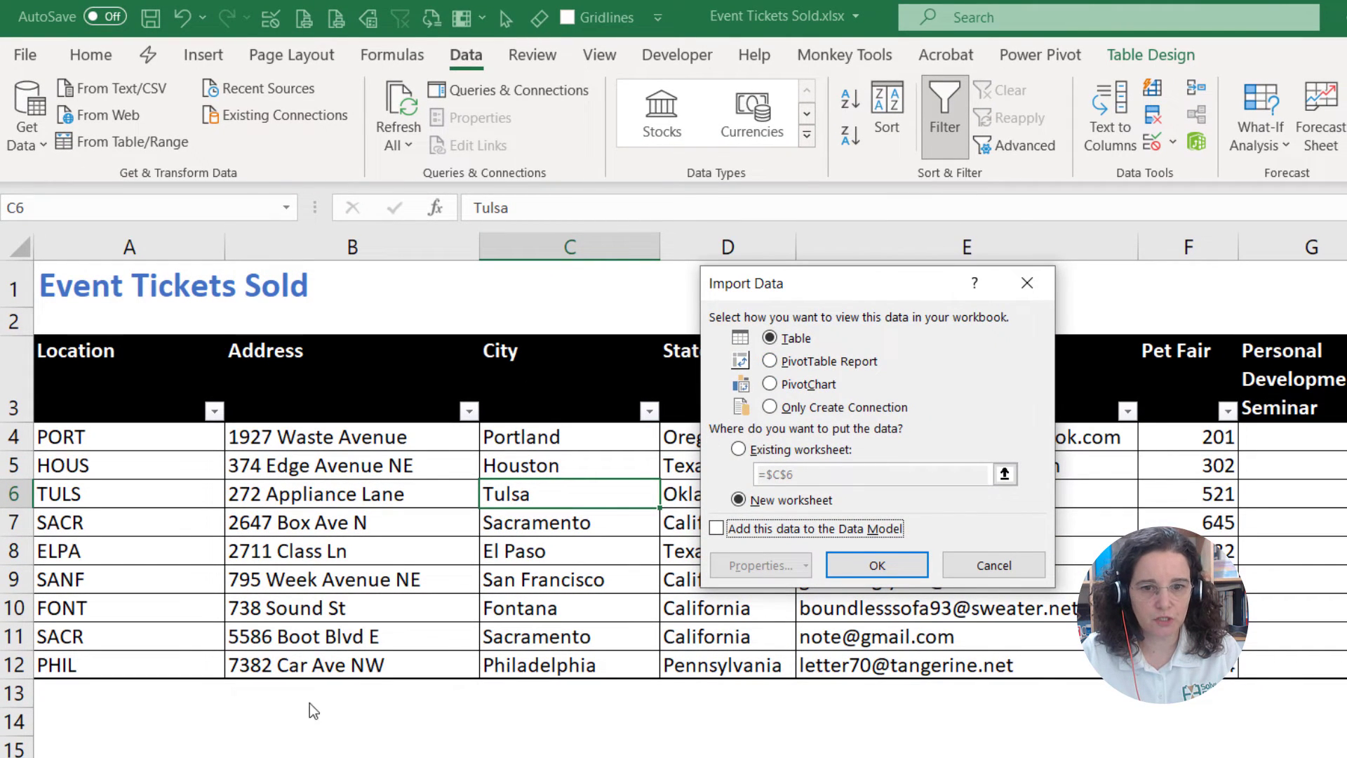
Load Table2 into the existing worksheet at cell B15.
click(738, 449)
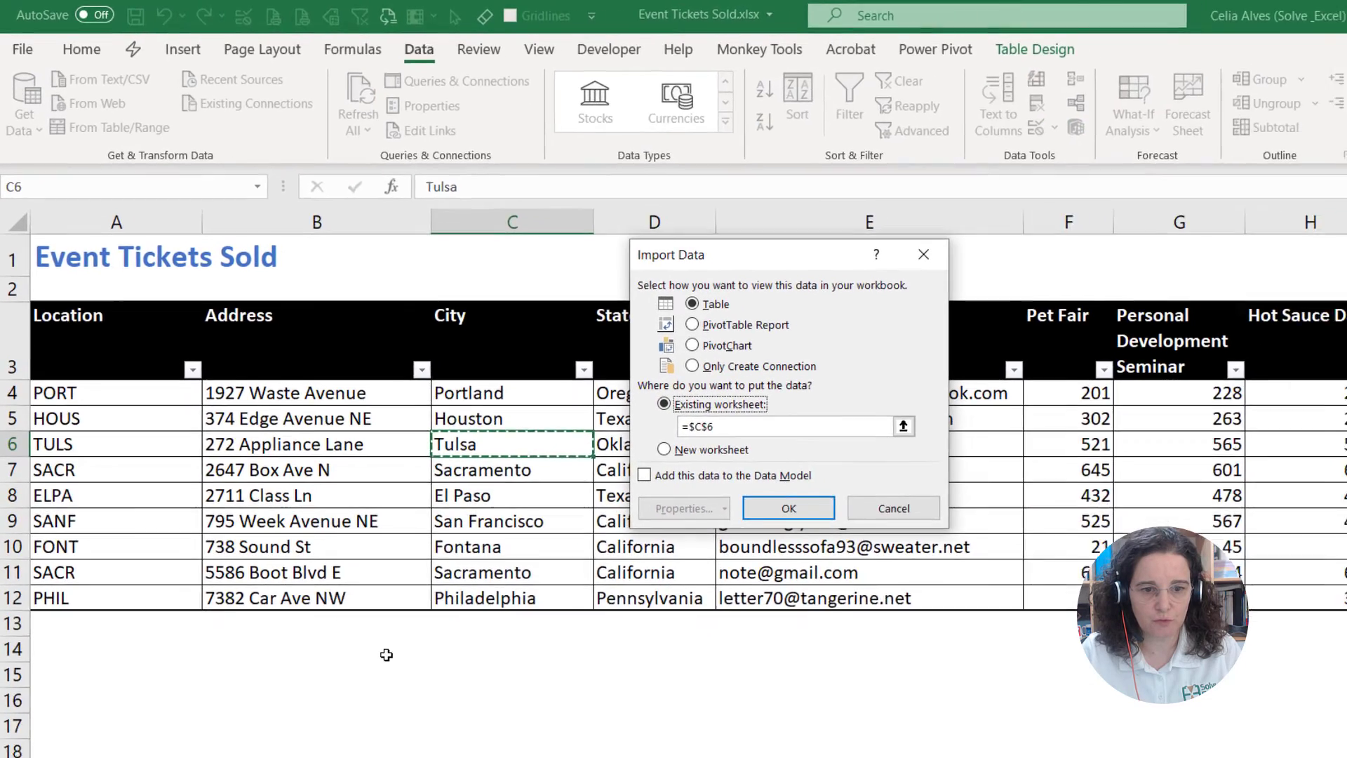
click(390, 675)
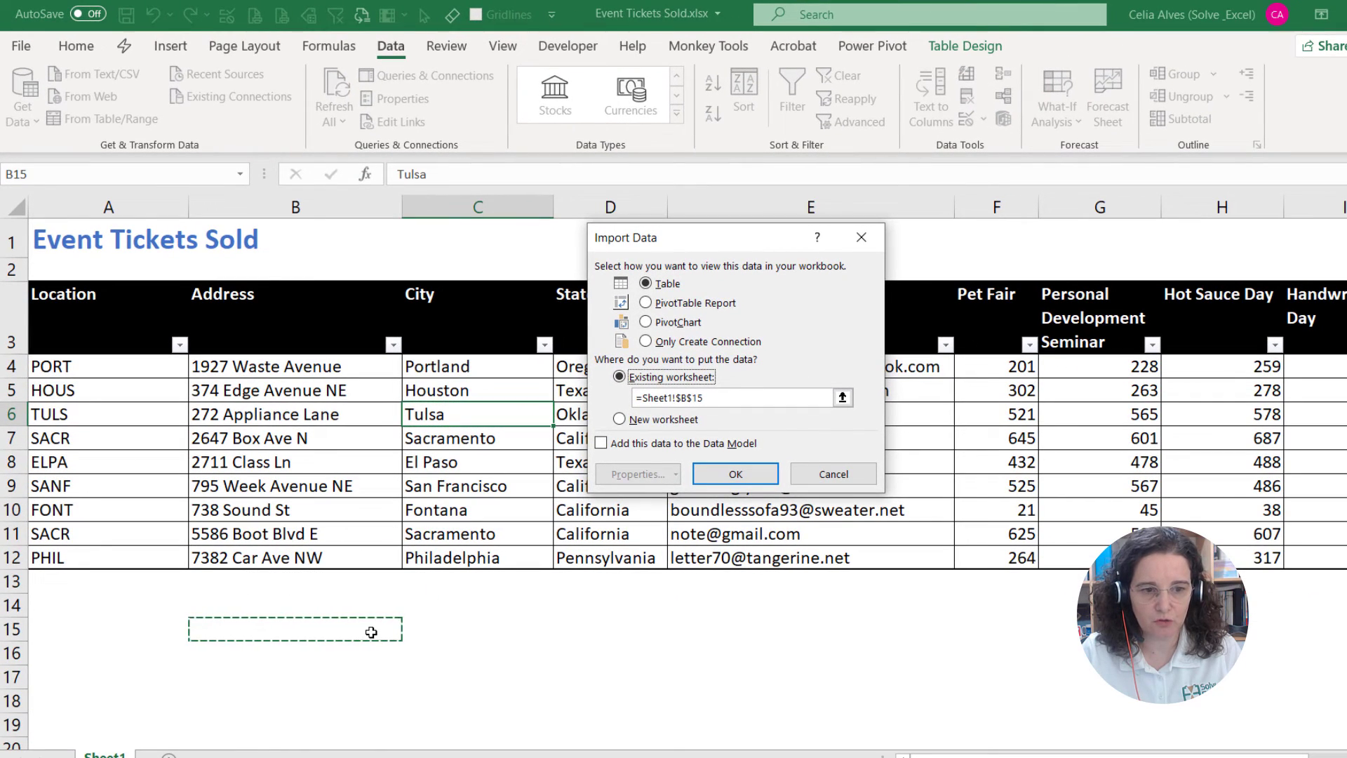
click(735, 475)
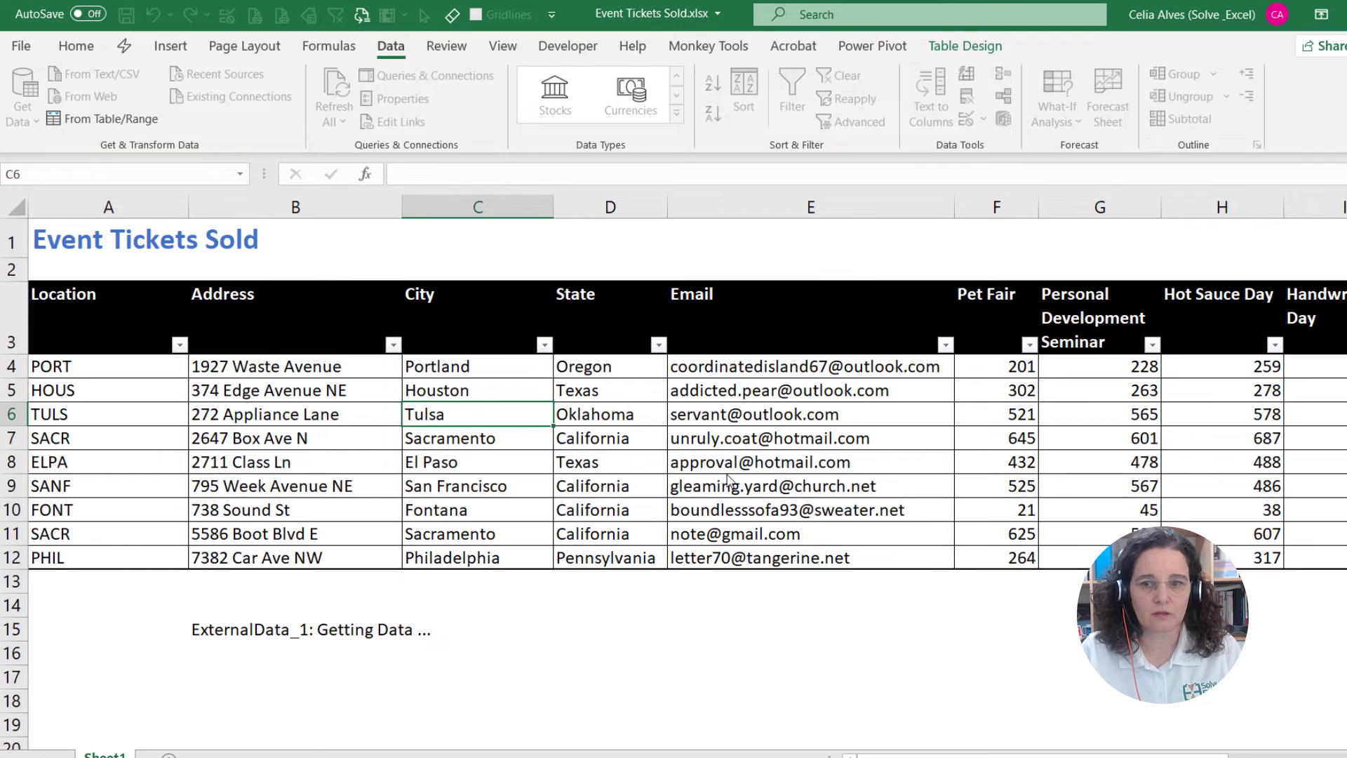
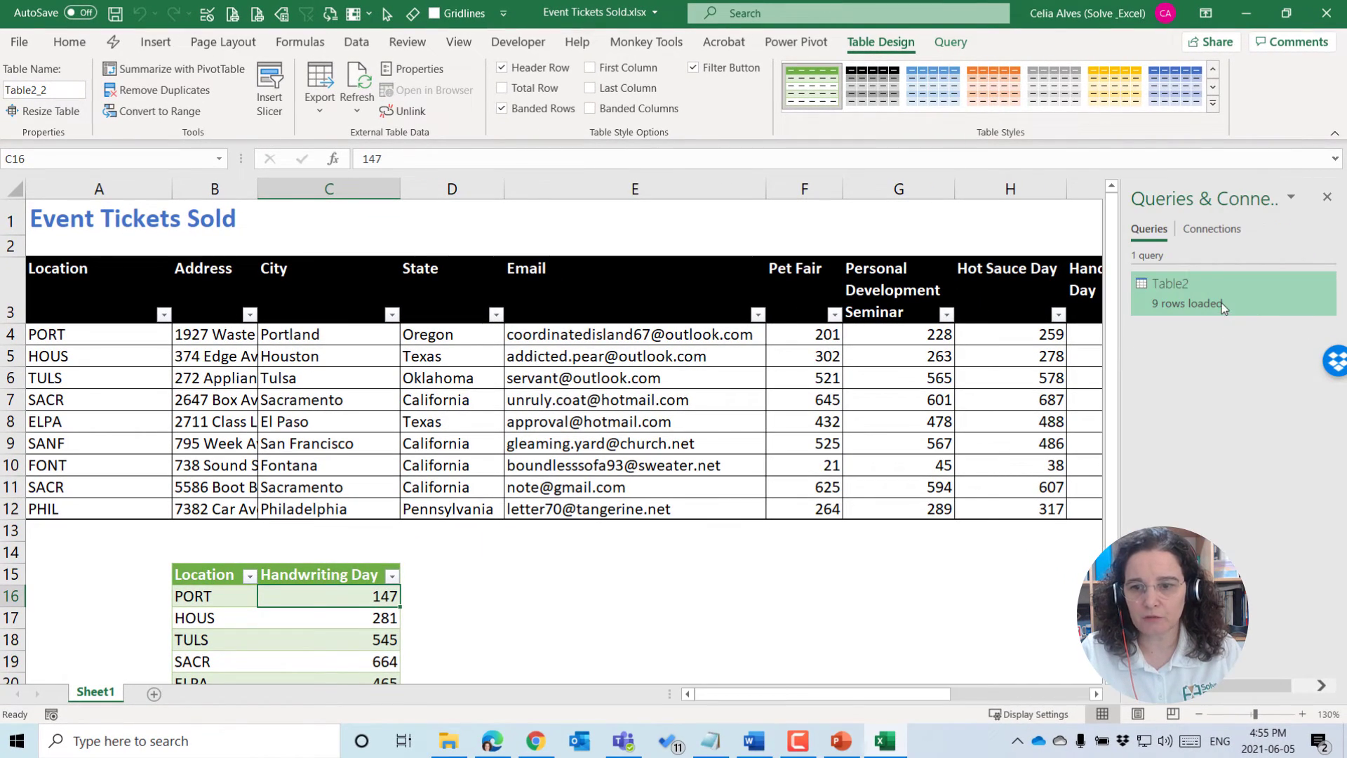
Open the Table2 query from Queries & Connections in Power Query Editor and zoom in twice.
click(1222, 306)
double_click(1223, 306)
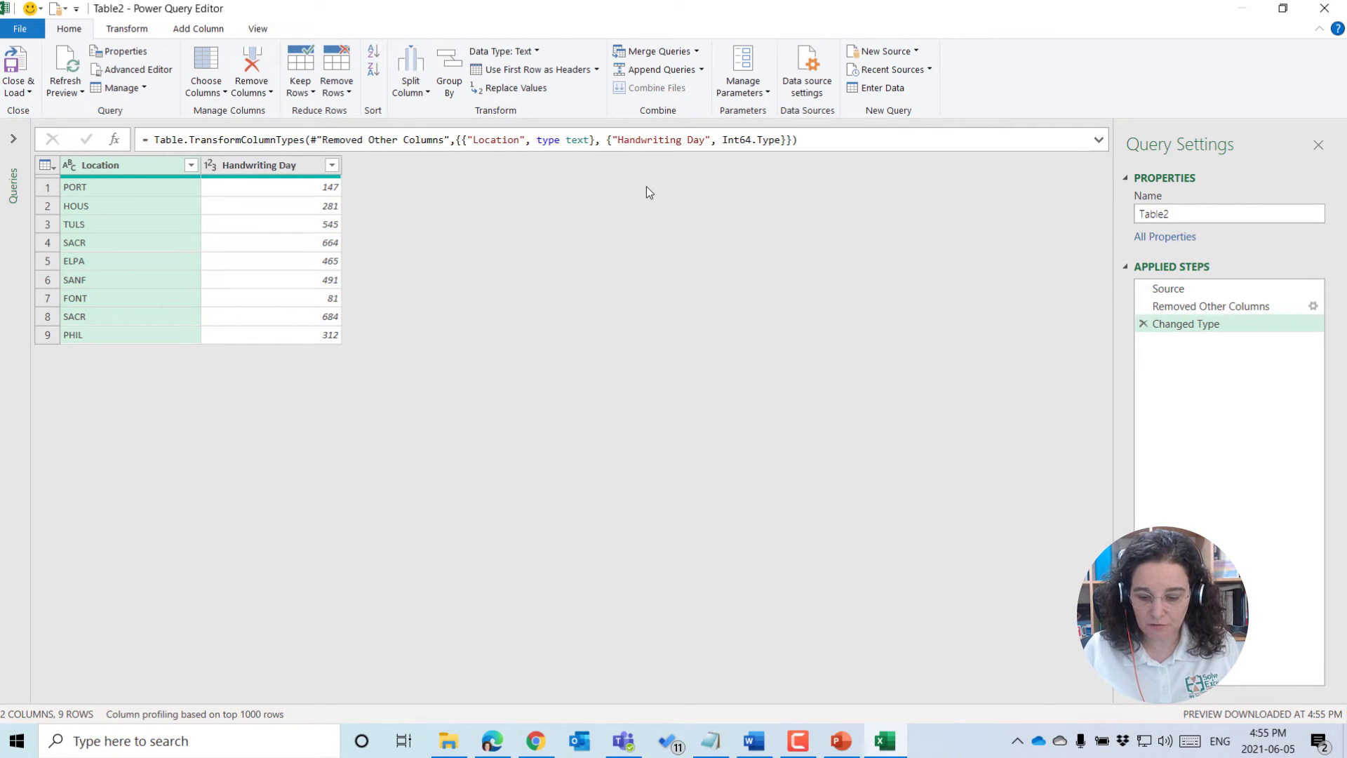
key(ctrl+shift+equal)
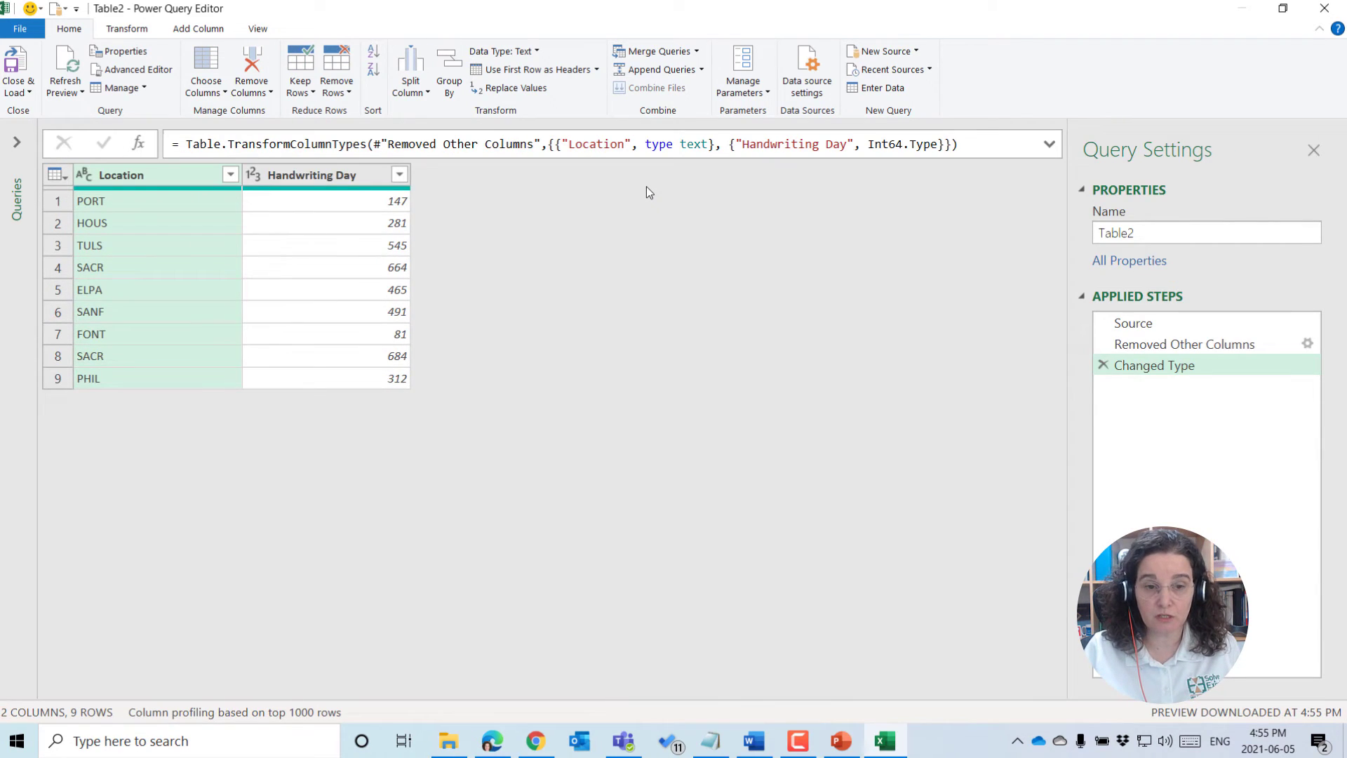
key(ctrl+shift+equal)
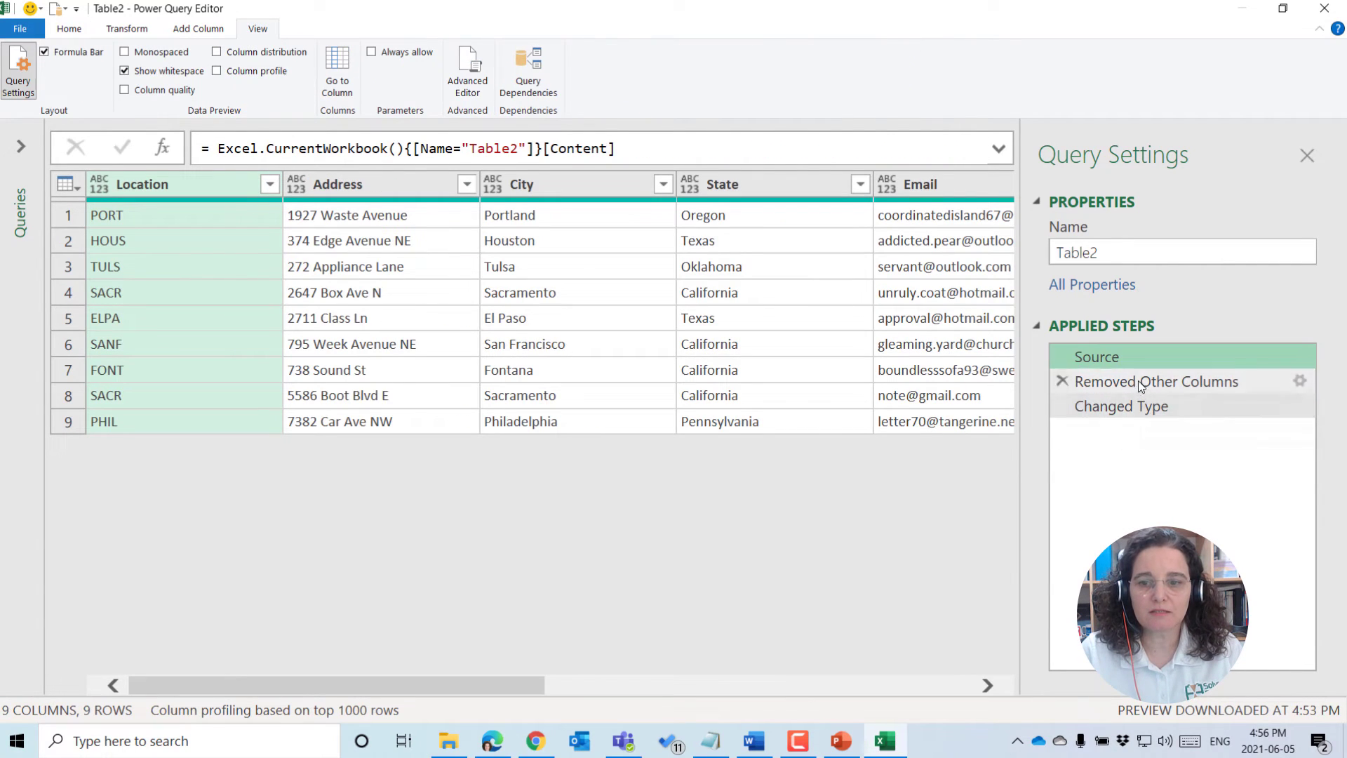
click(1137, 381)
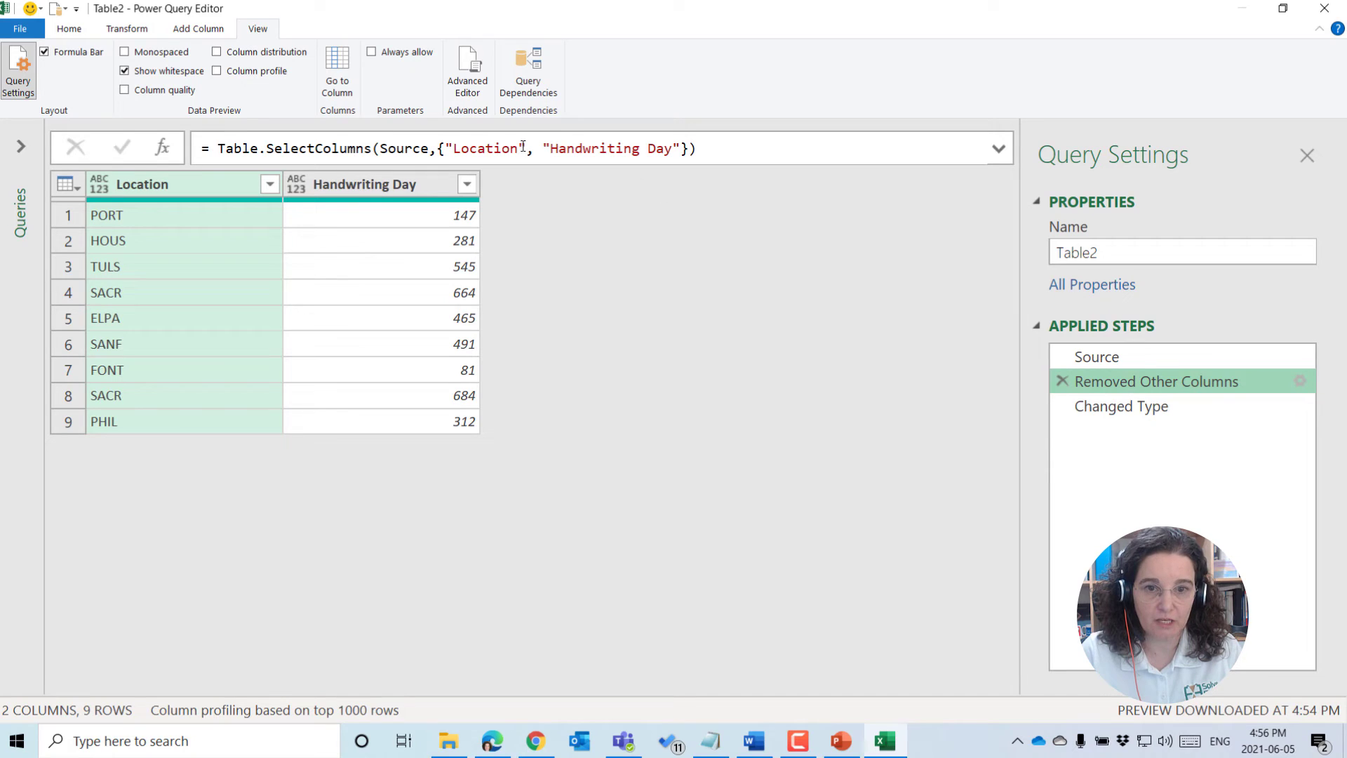
drag(544, 148, 679, 148)
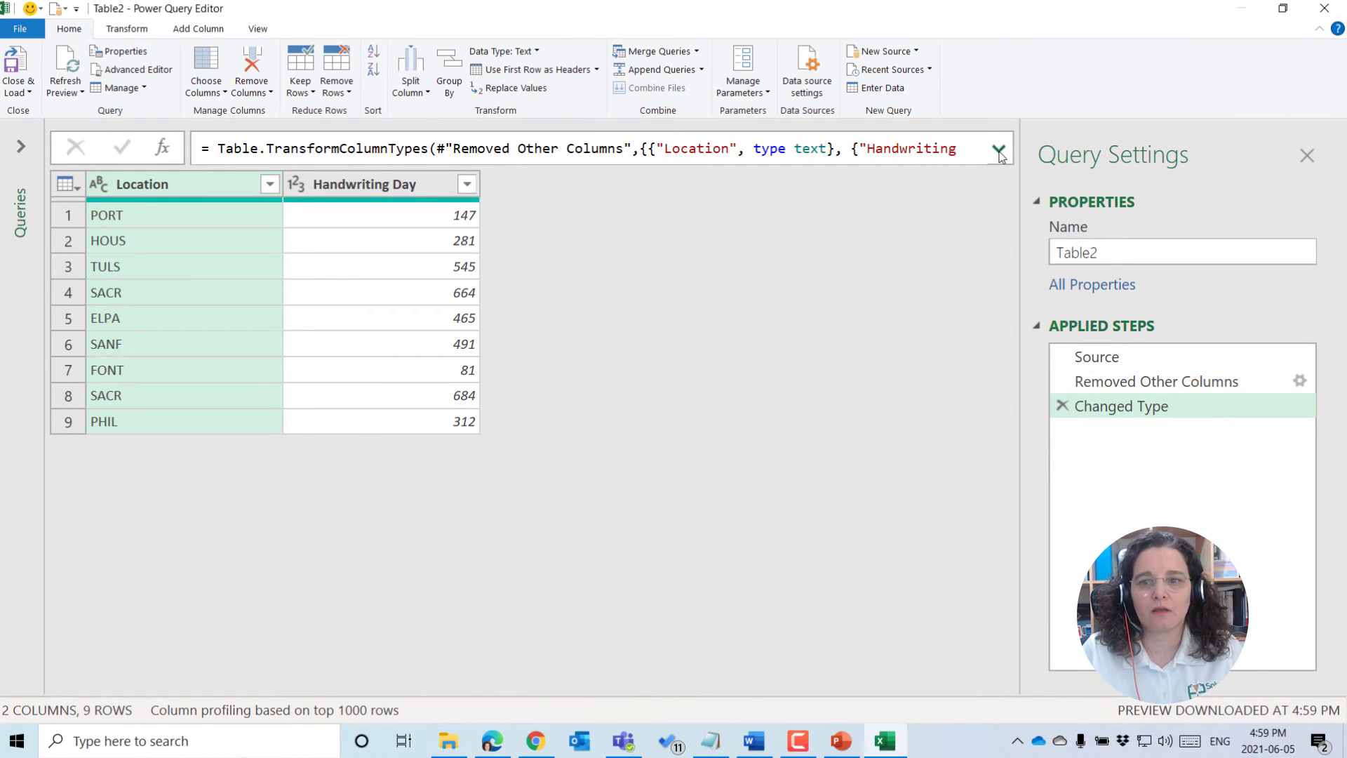
click(998, 150)
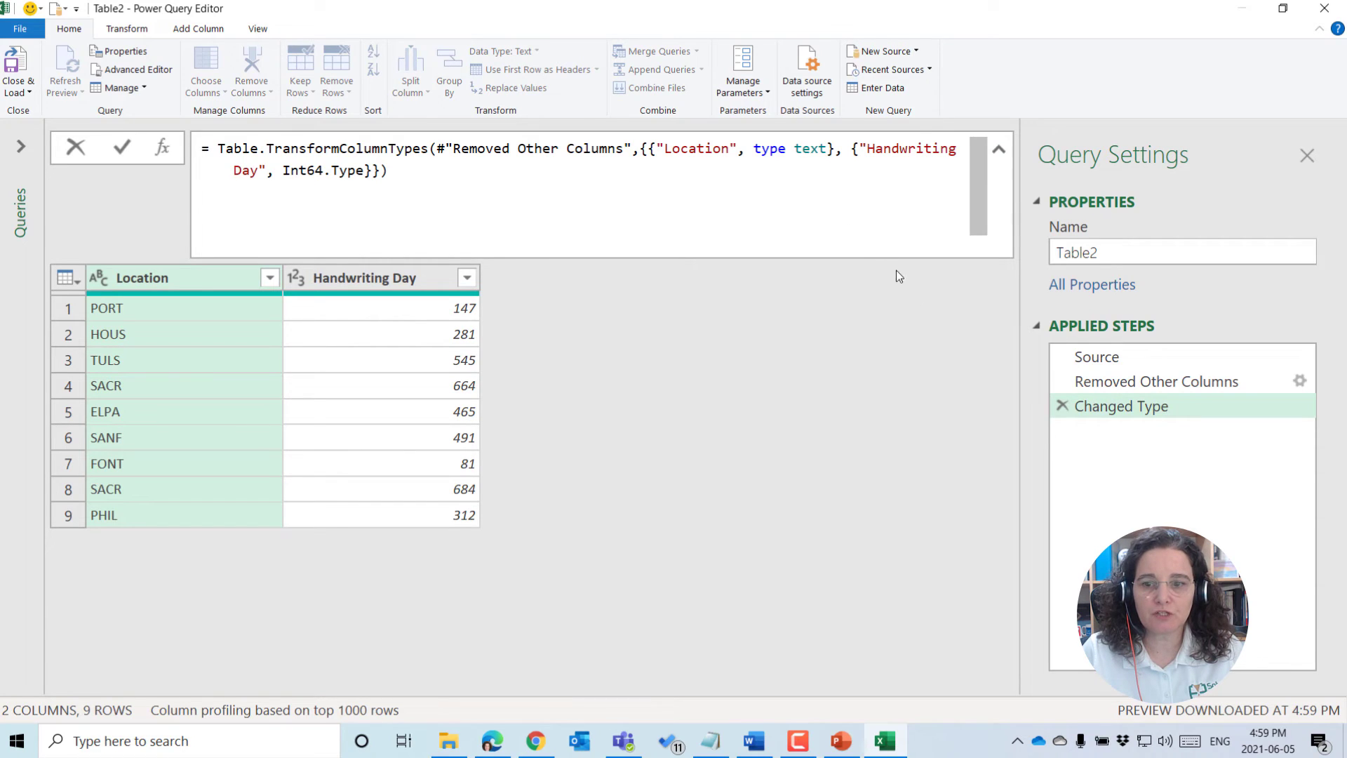
click(1145, 381)
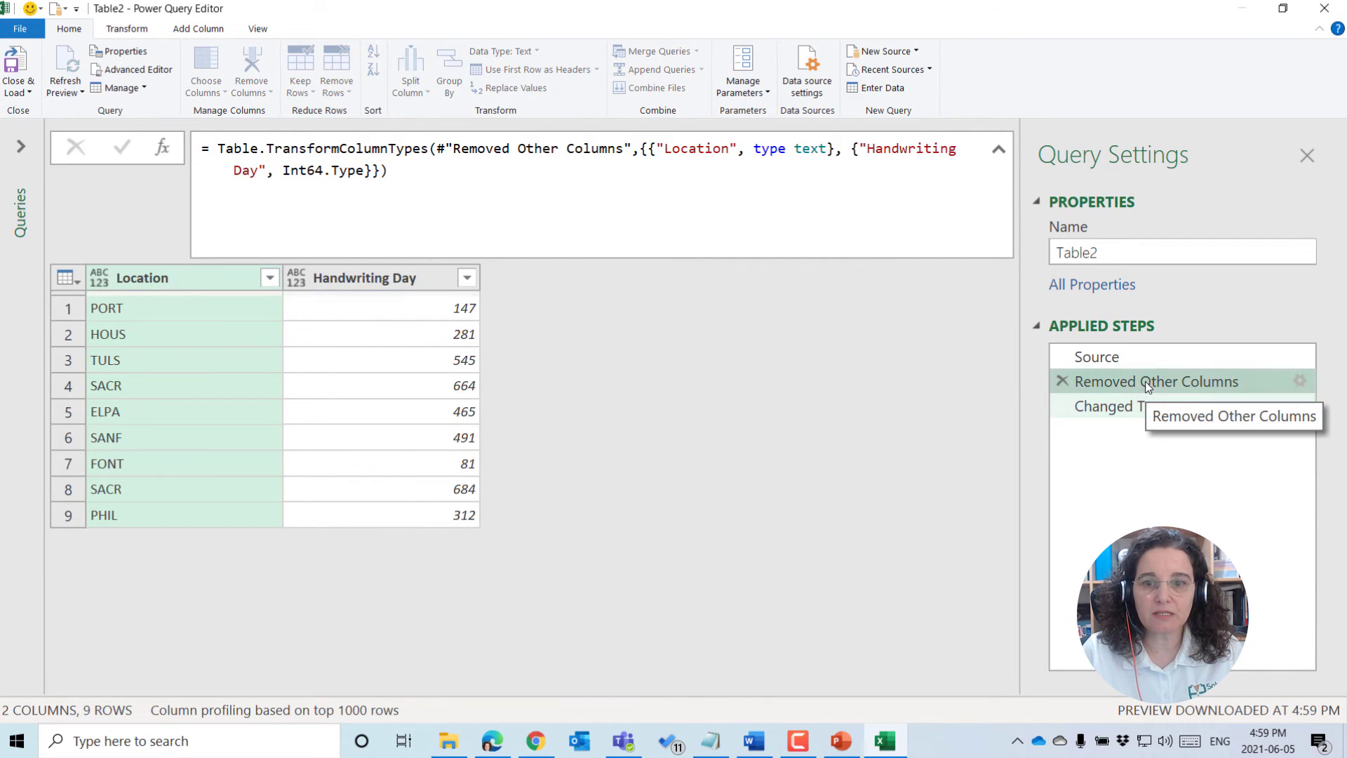
drag(547, 148, 679, 149)
click(545, 149)
drag(545, 149, 675, 149)
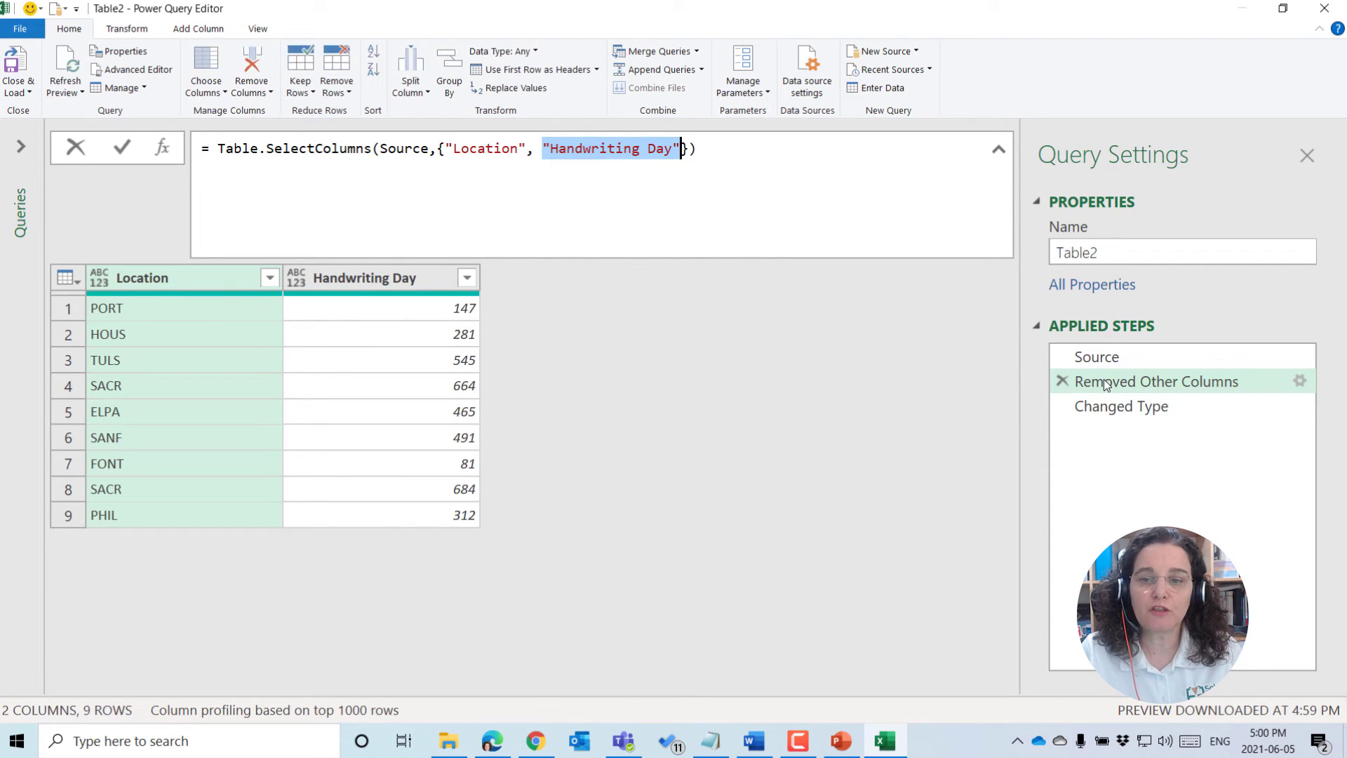
click(1109, 409)
click(1110, 385)
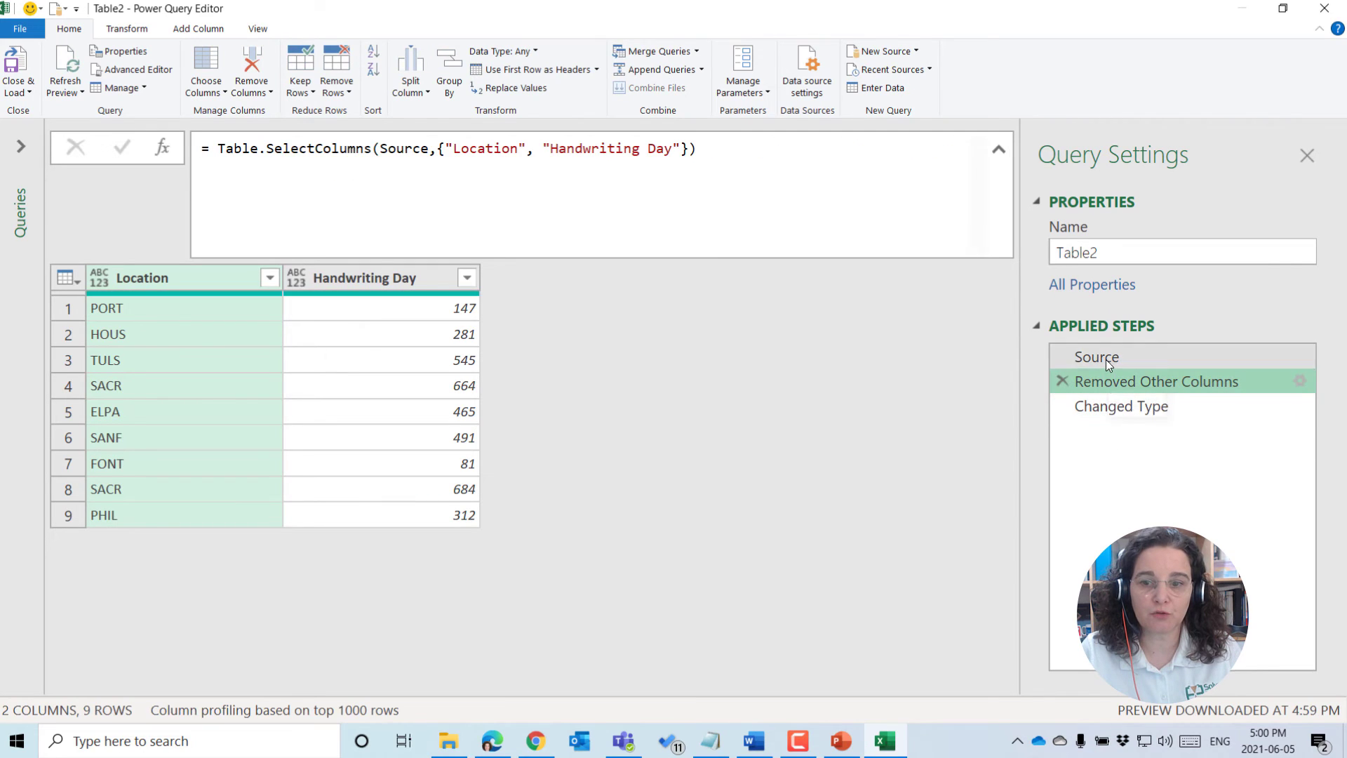
click(1105, 359)
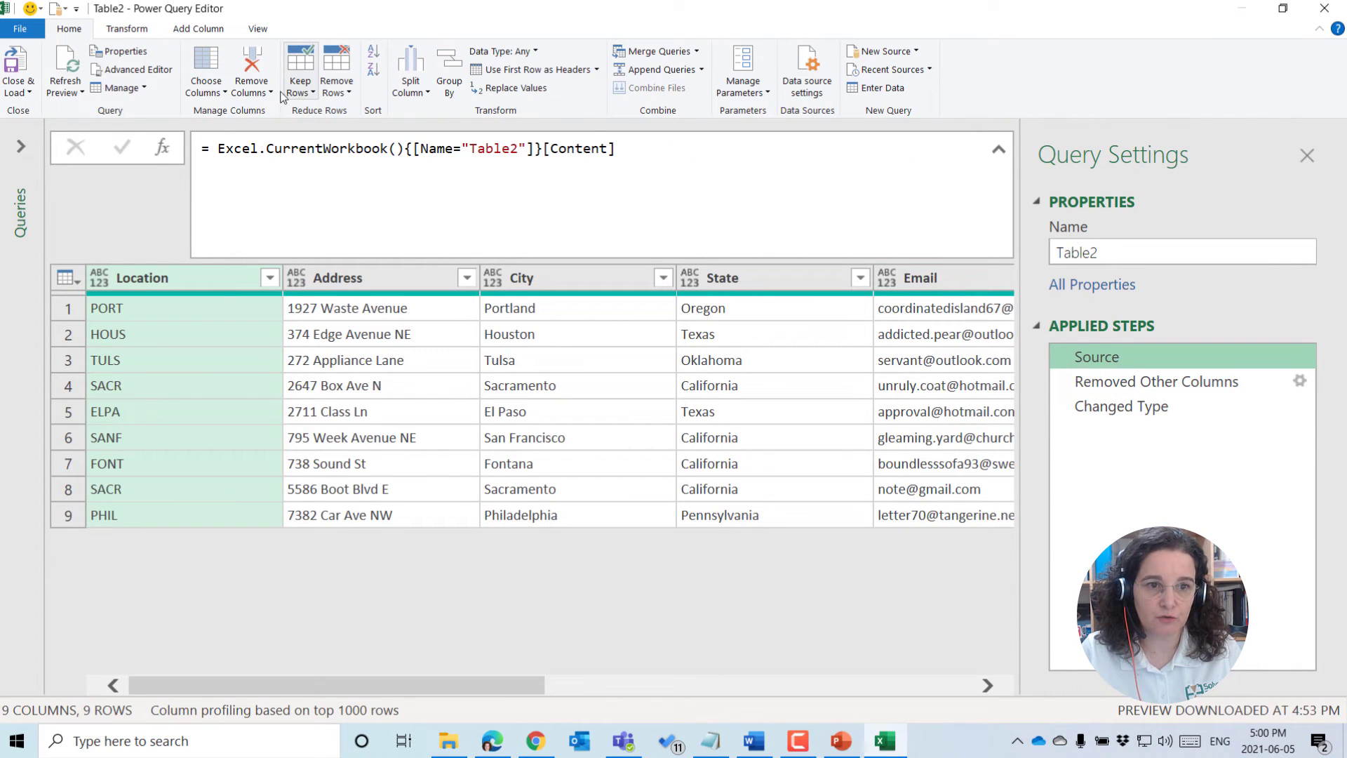
Insert a Custom1 step after Source with the formula = Table.ColumnNames(Source).
click(162, 146)
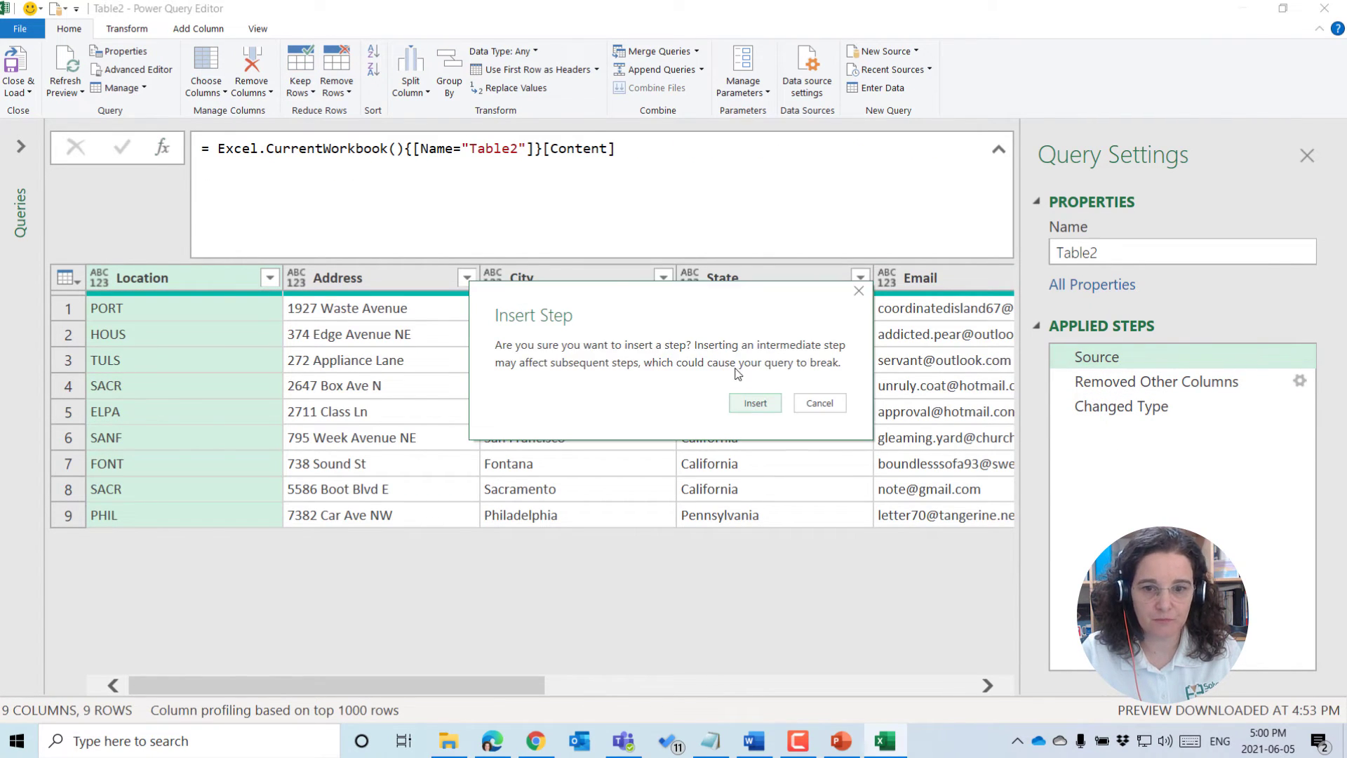
click(755, 402)
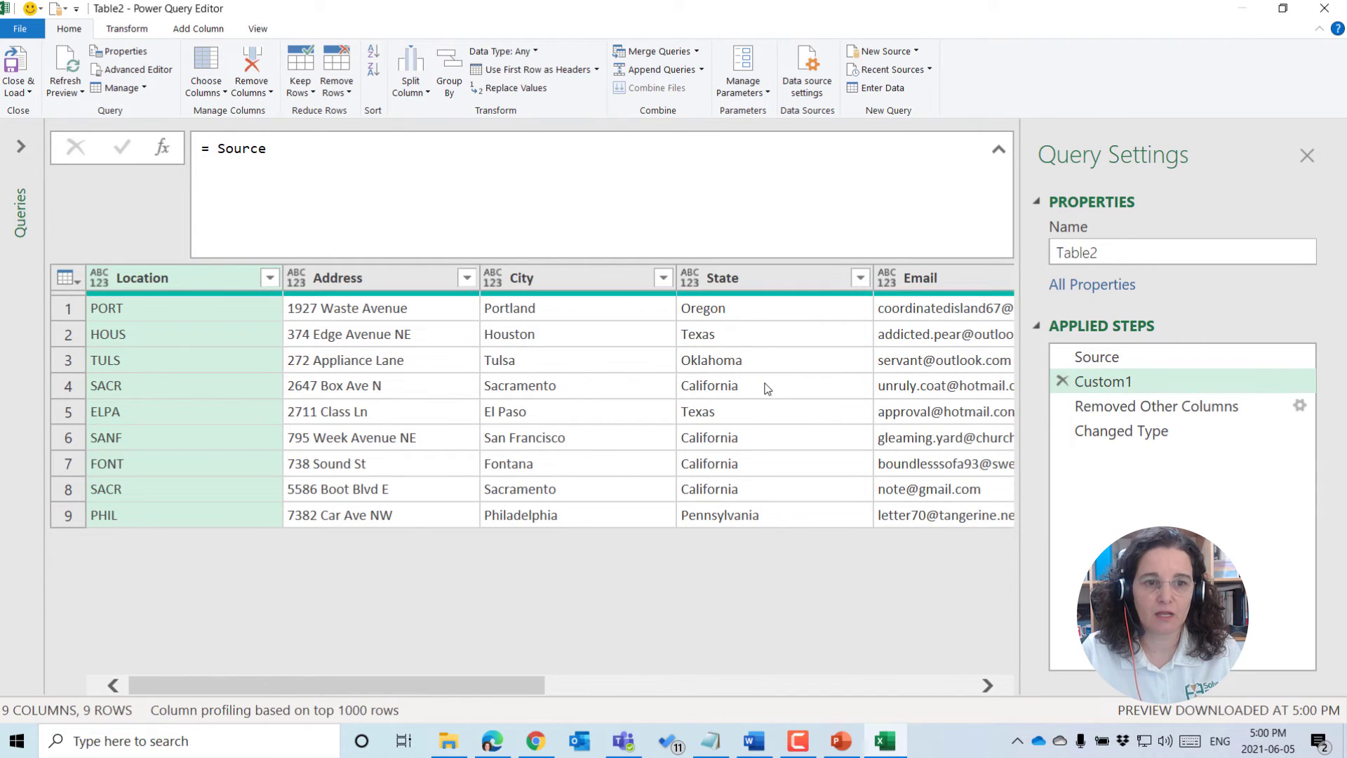
click(219, 148)
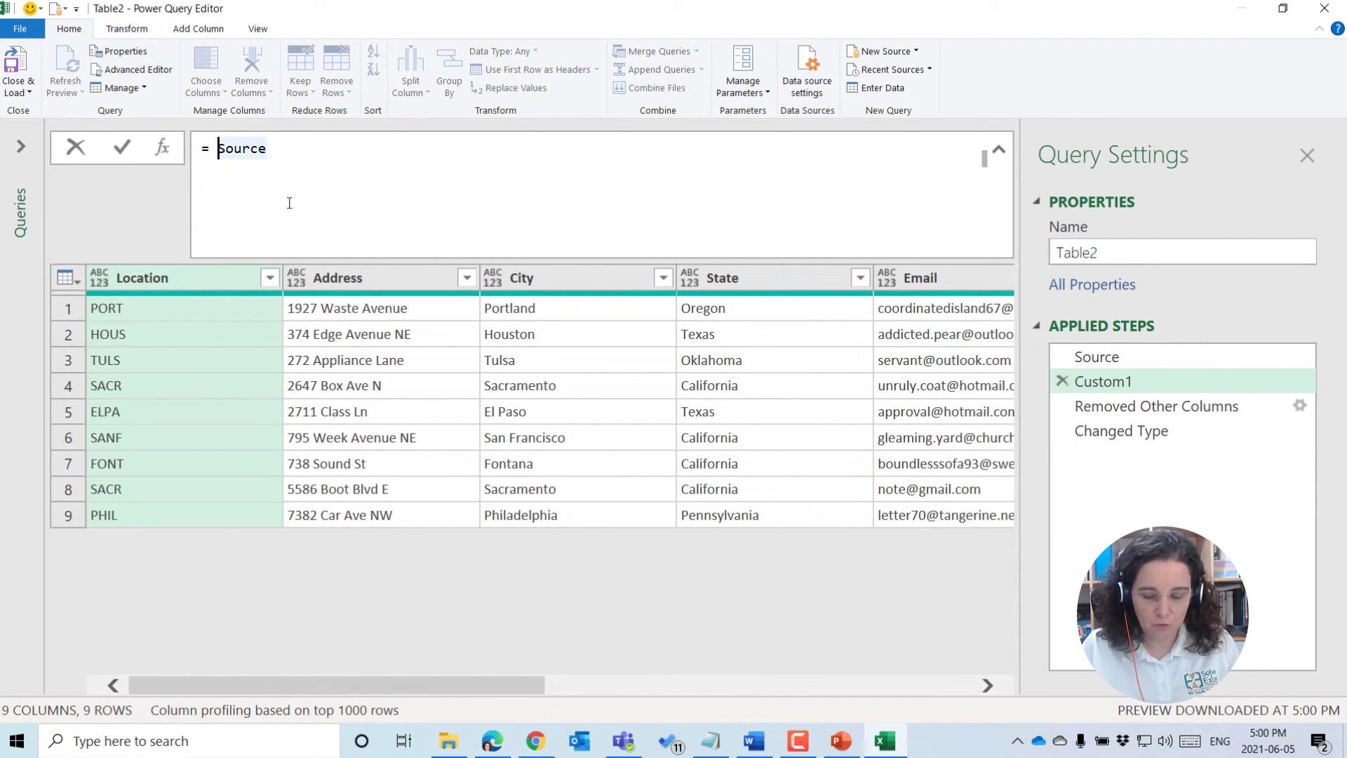
key(Left)
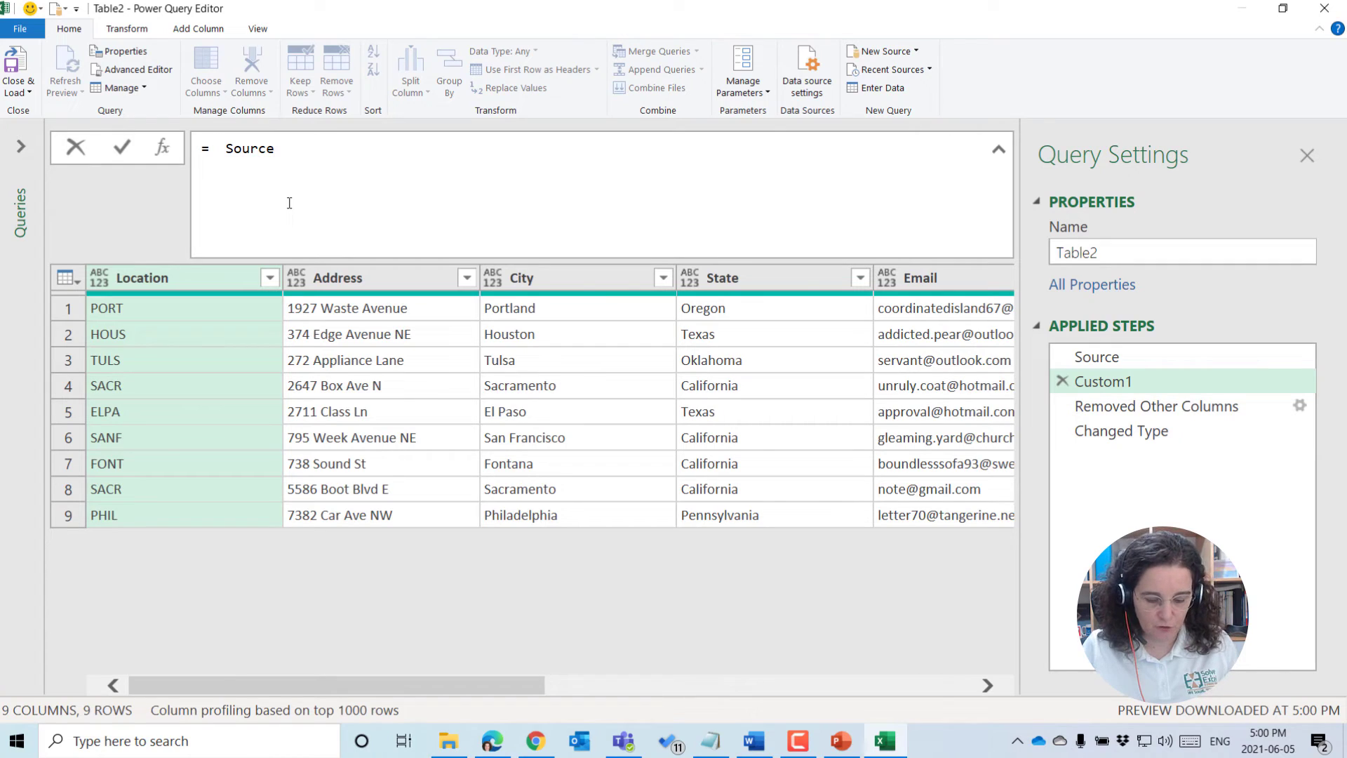
text(Table)
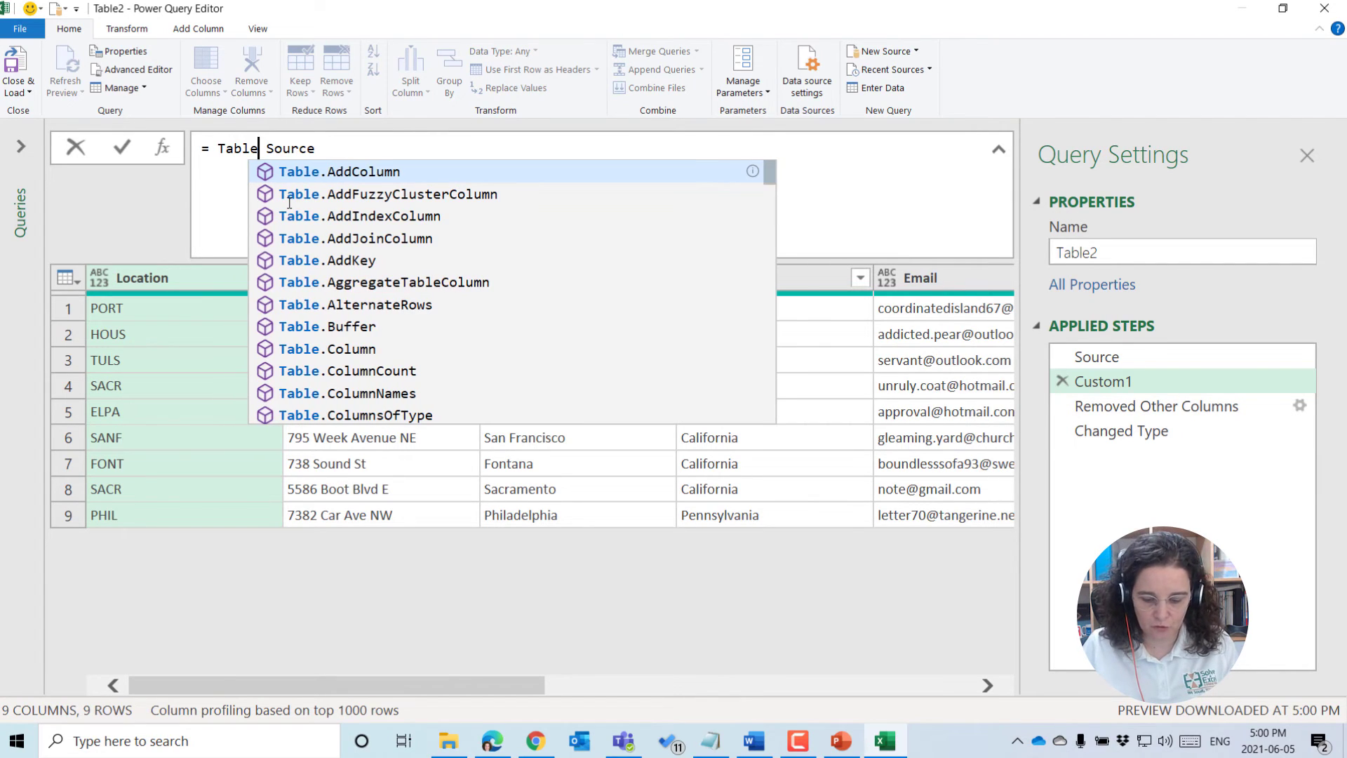
text(.COlumn)
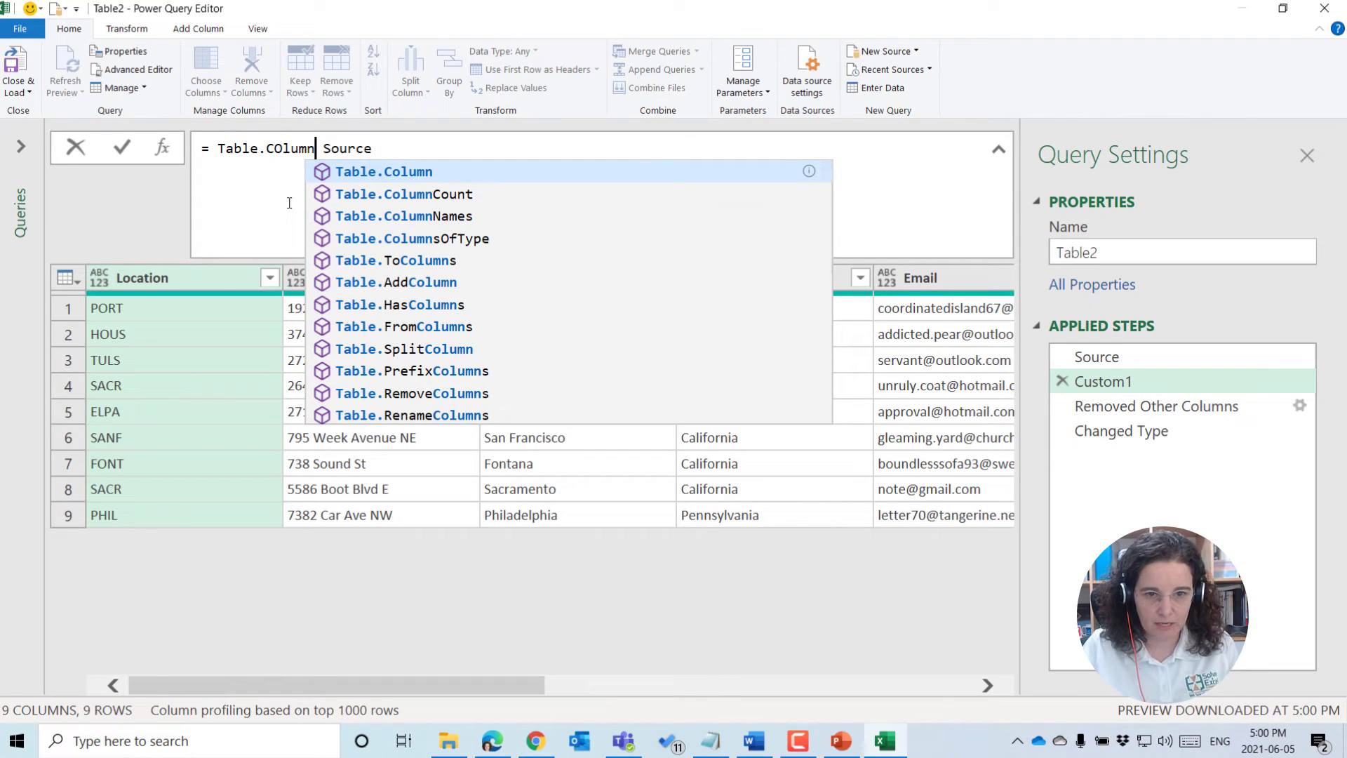
click(403, 219)
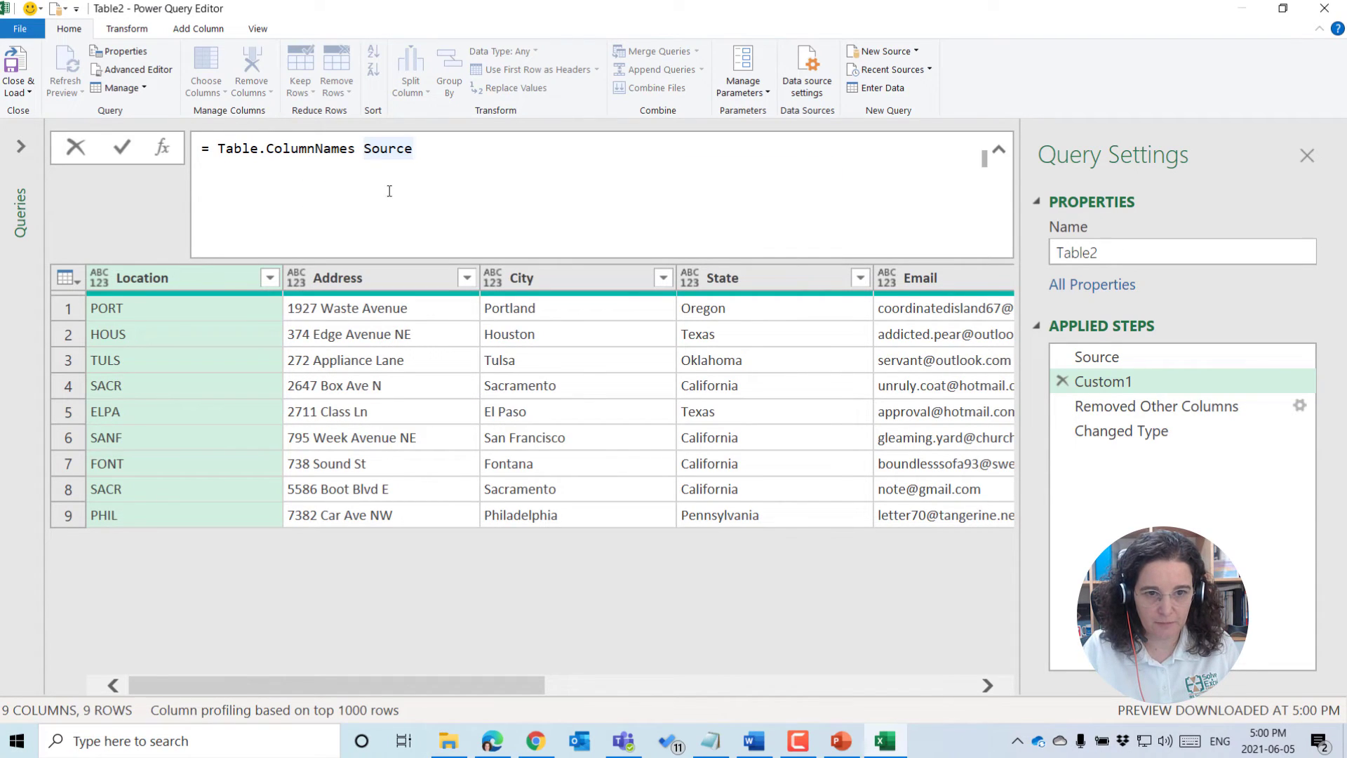
click(361, 159)
text(()
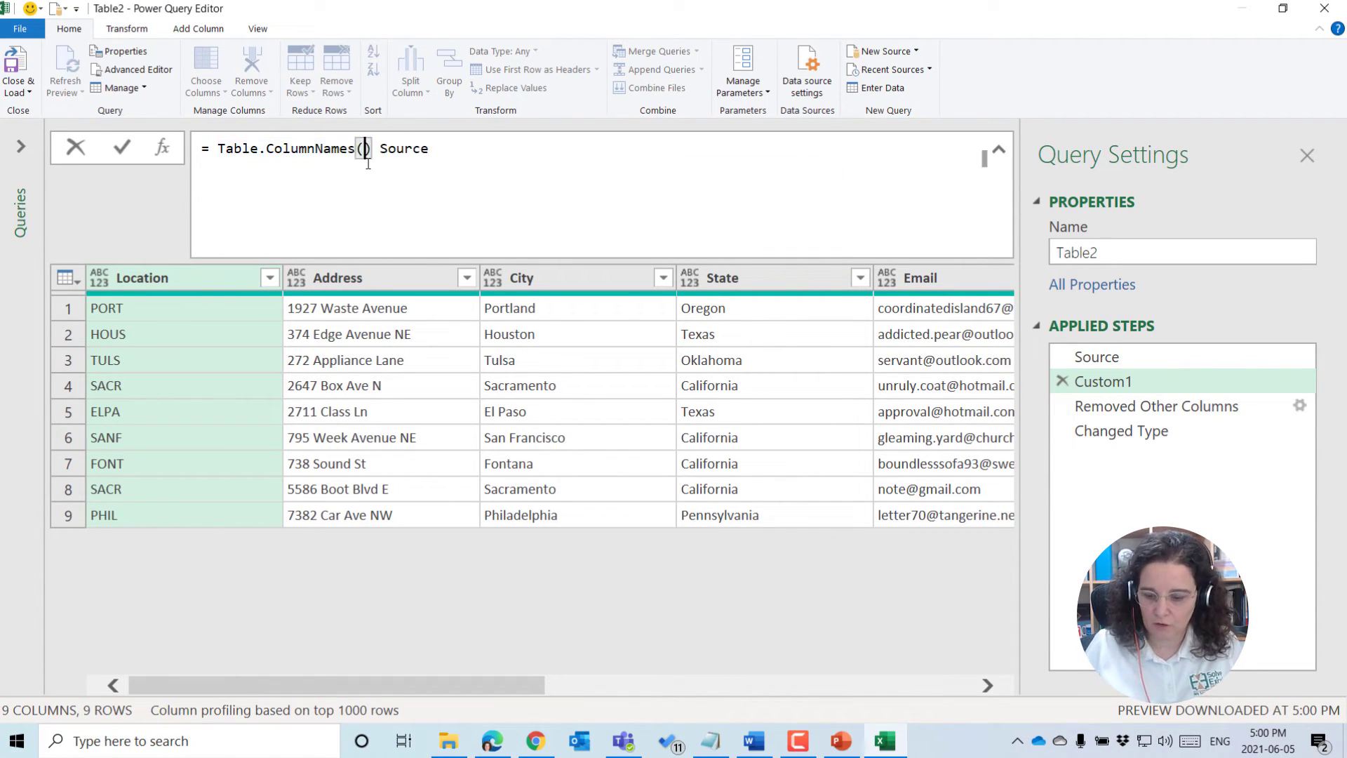
key(Delete)
key(Delete)
click(414, 148)
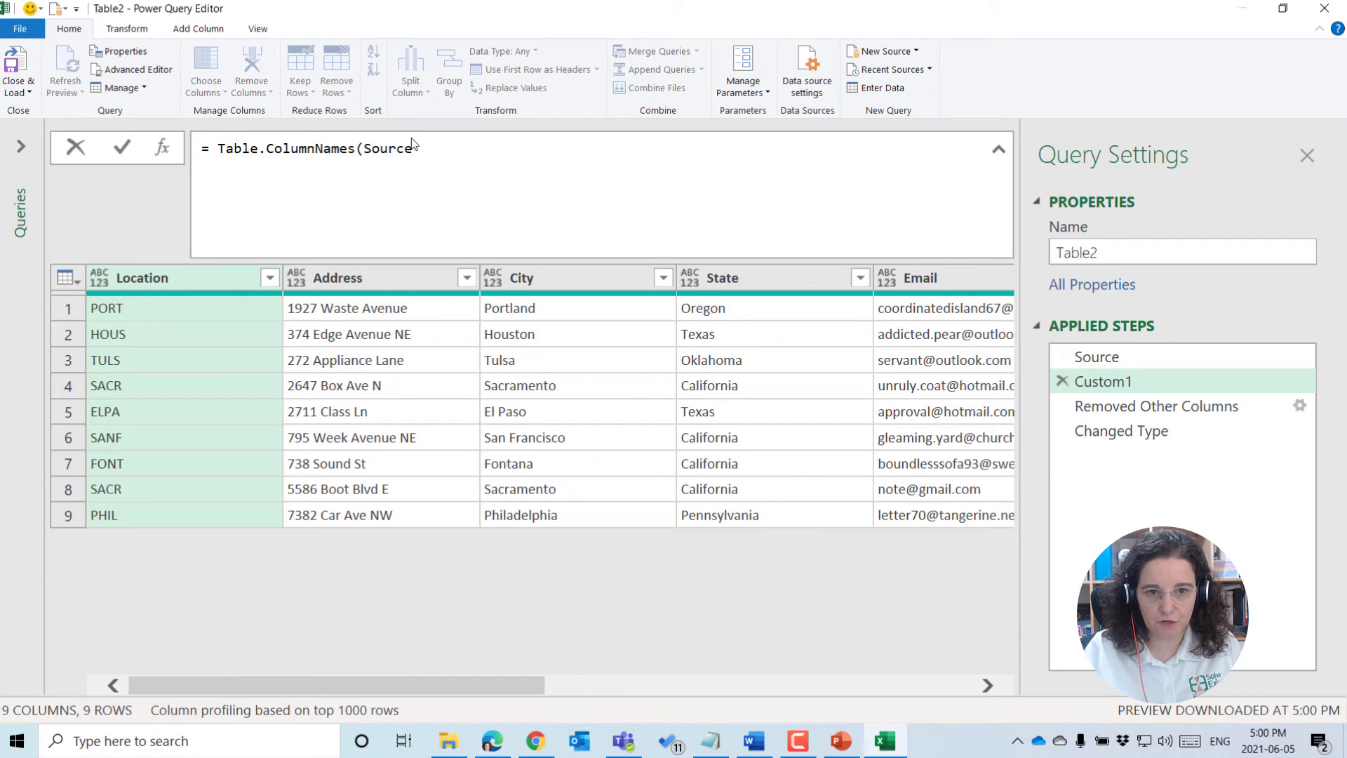
text())
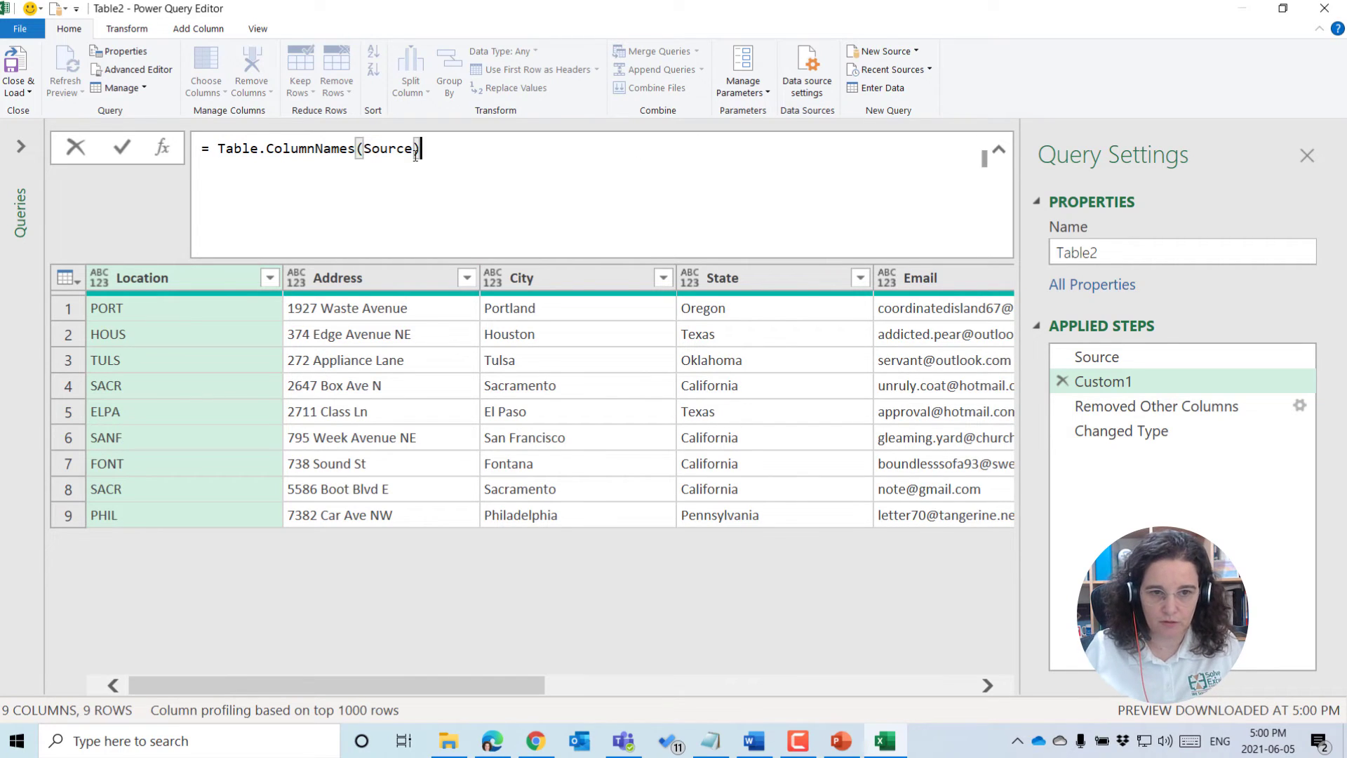
key(Return)
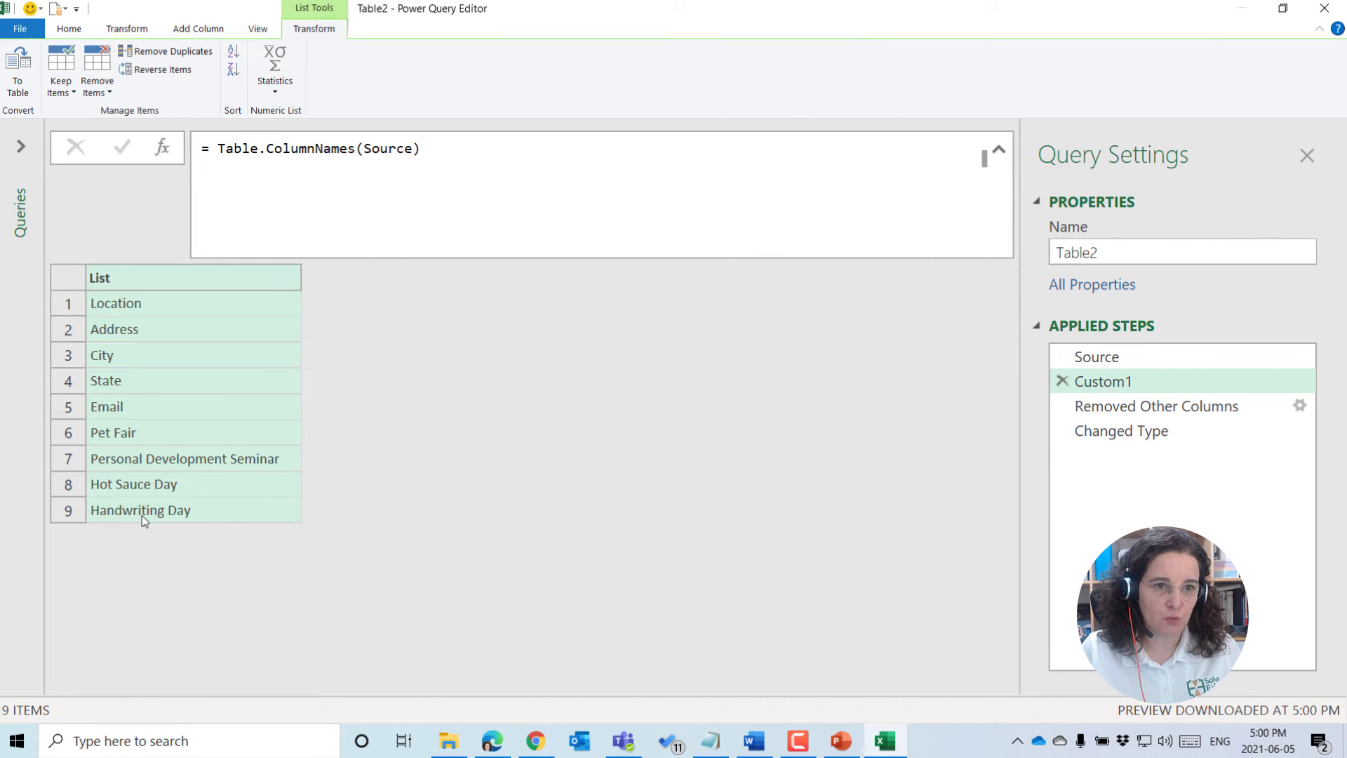
Keep the bottom 1 item of the column-name list and append {0} to return Handwriting Day.
click(62, 95)
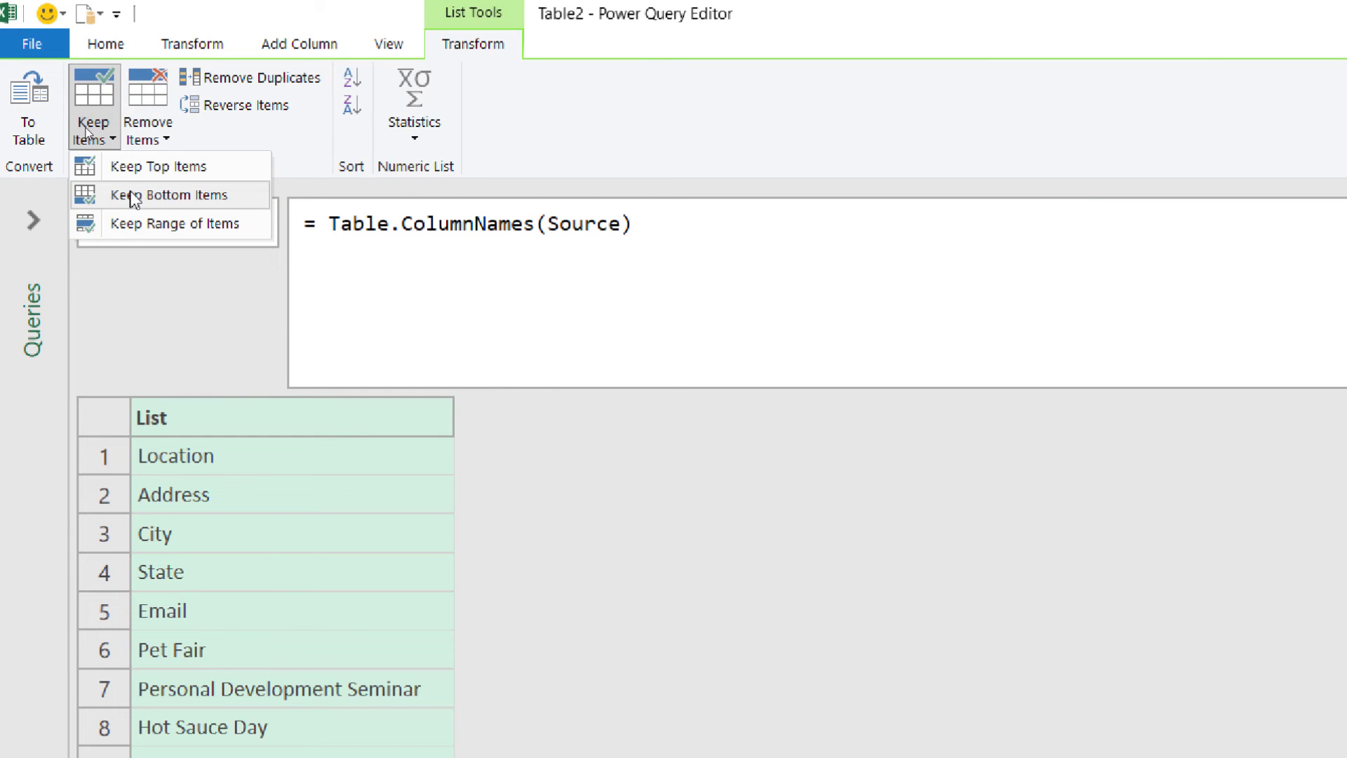
click(133, 200)
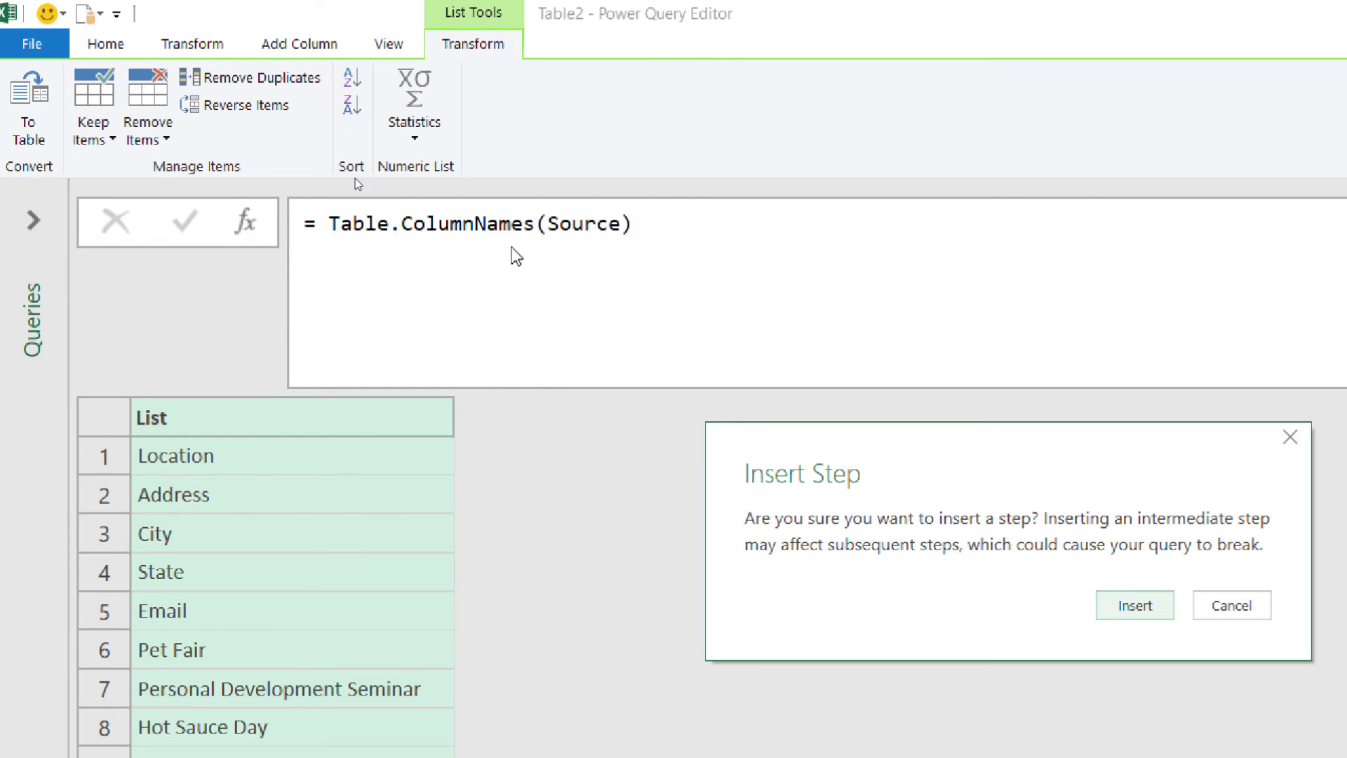
click(1132, 607)
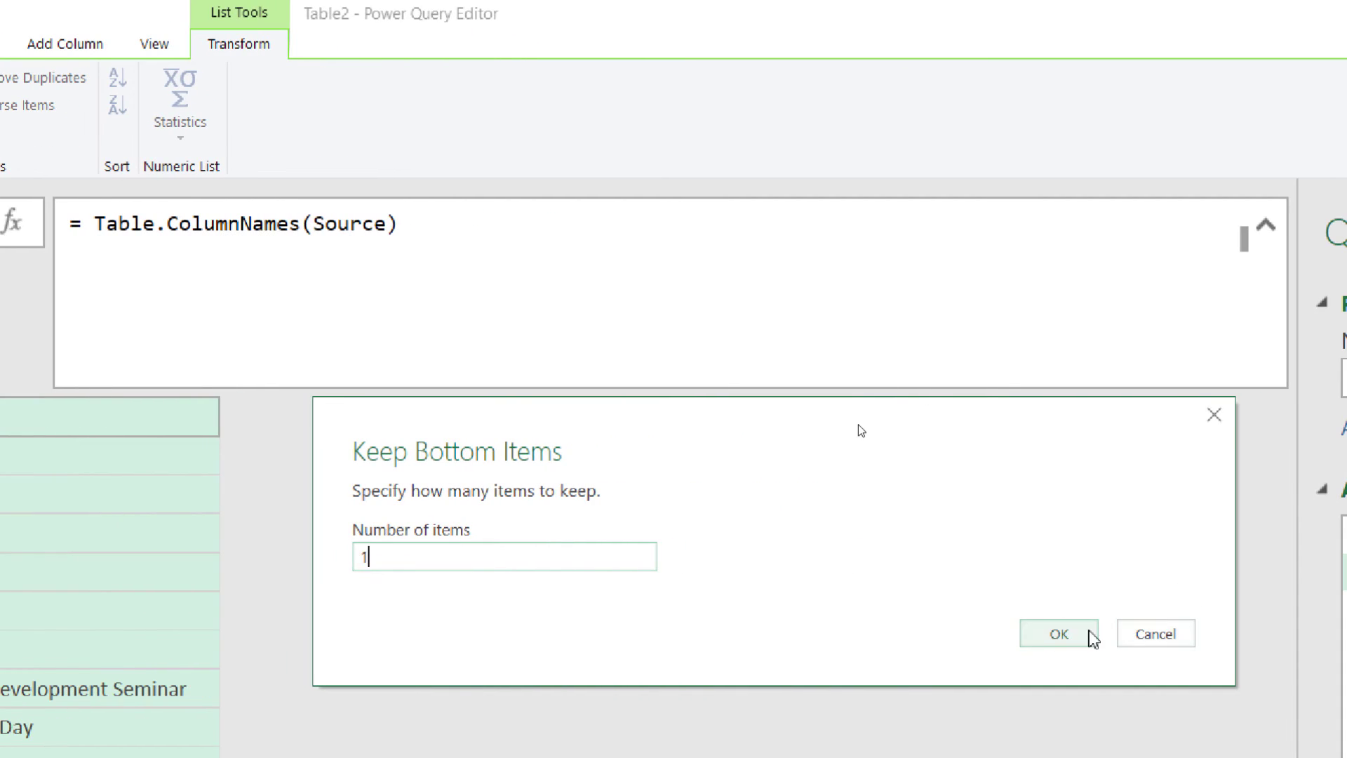
click(1293, 633)
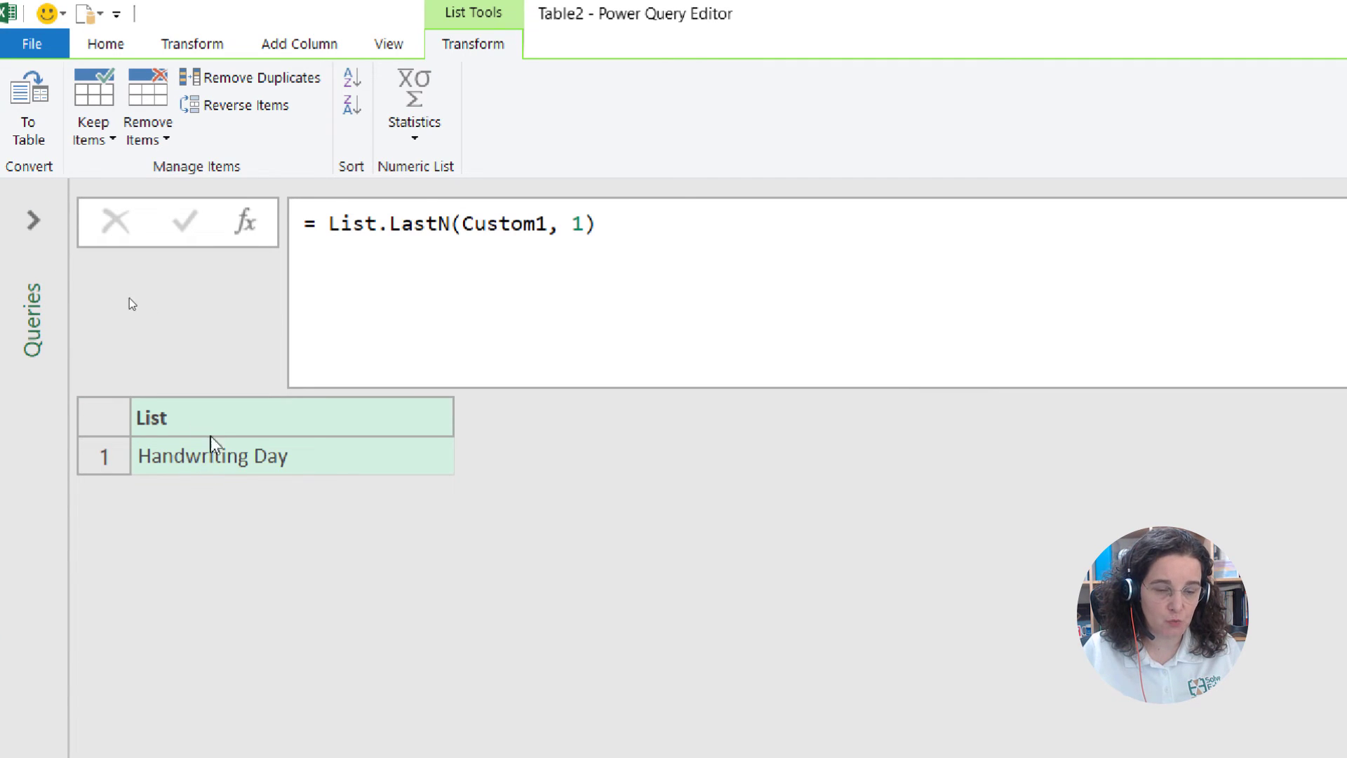
click(634, 217)
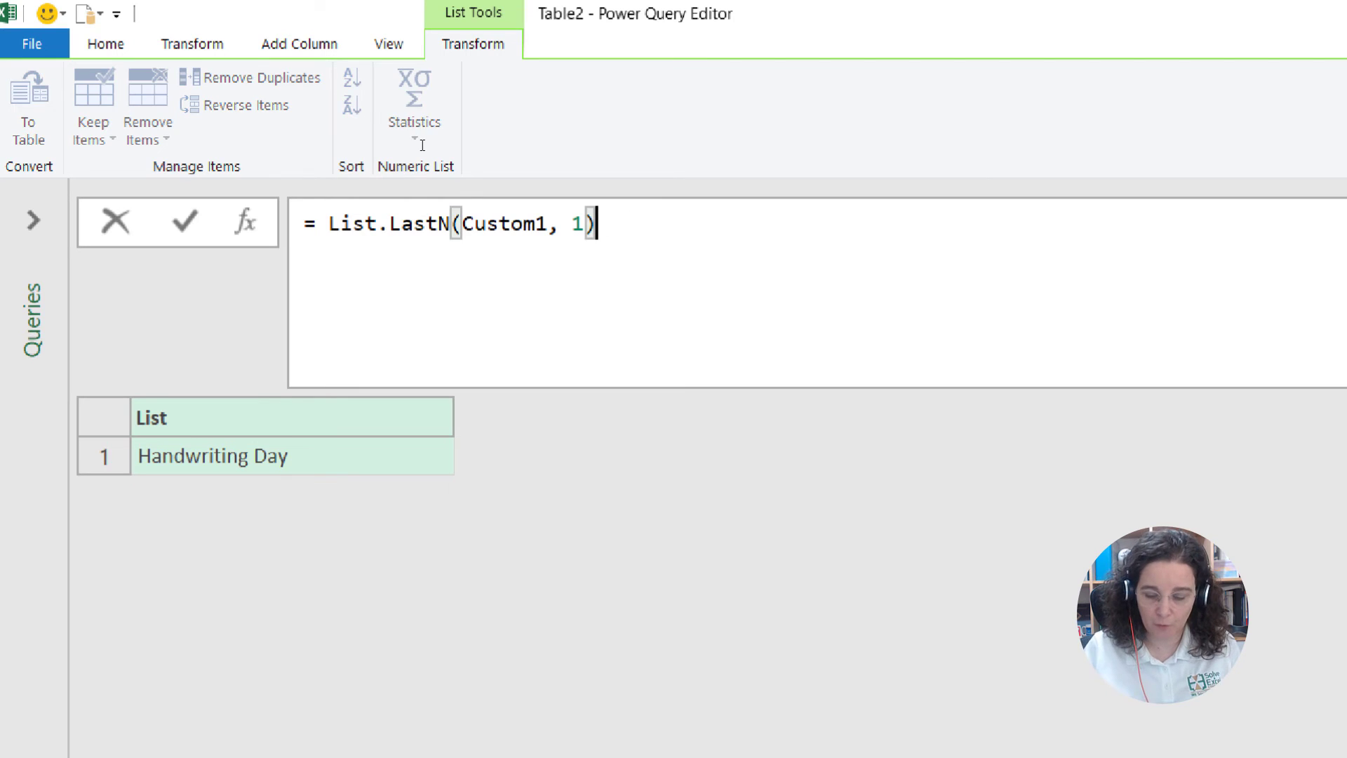
text({)
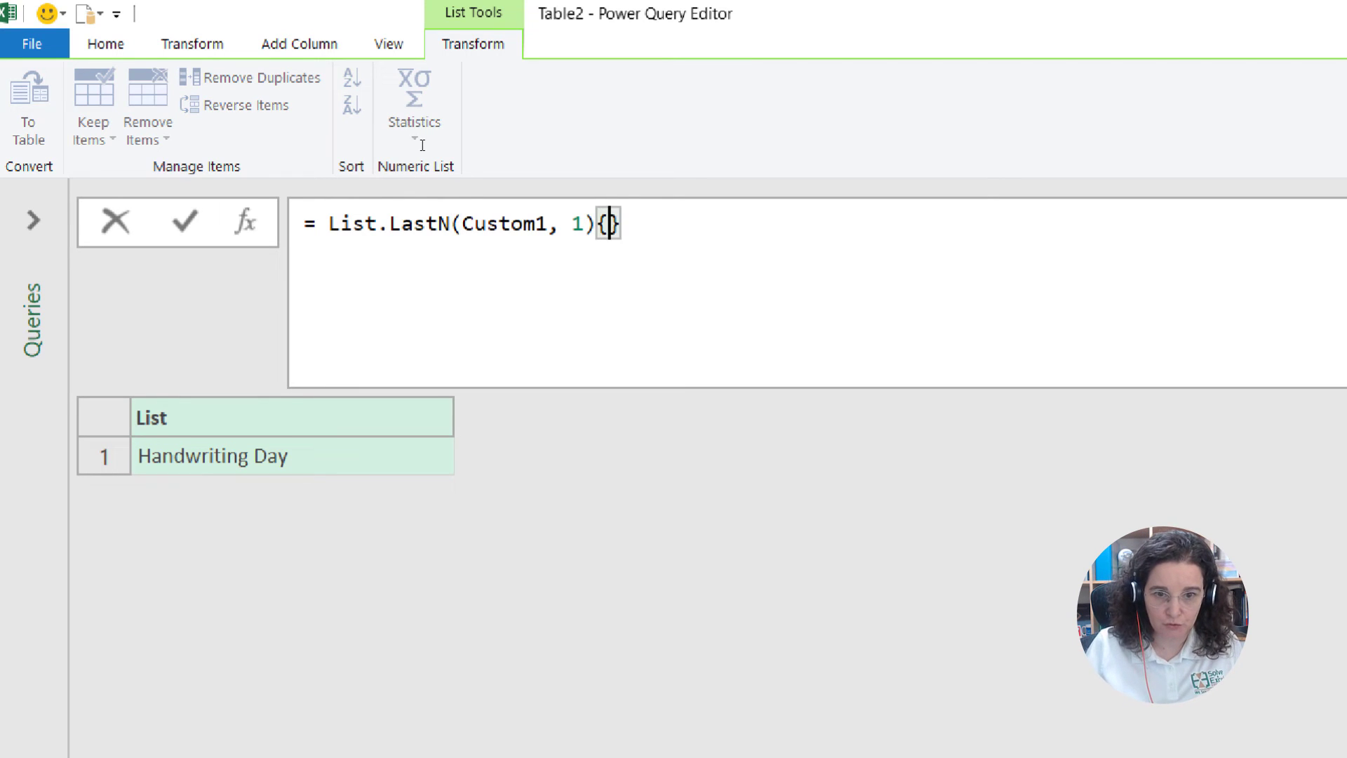
text(0)
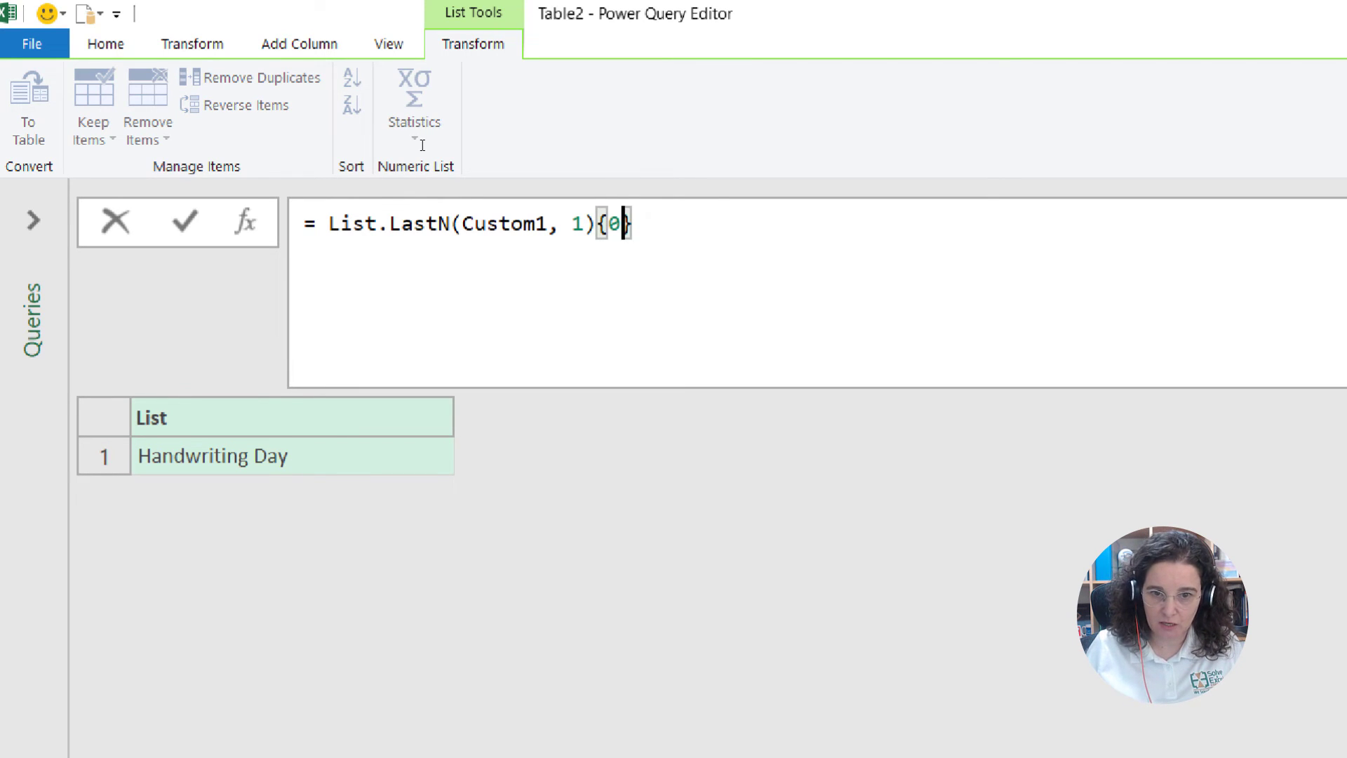
key(Return)
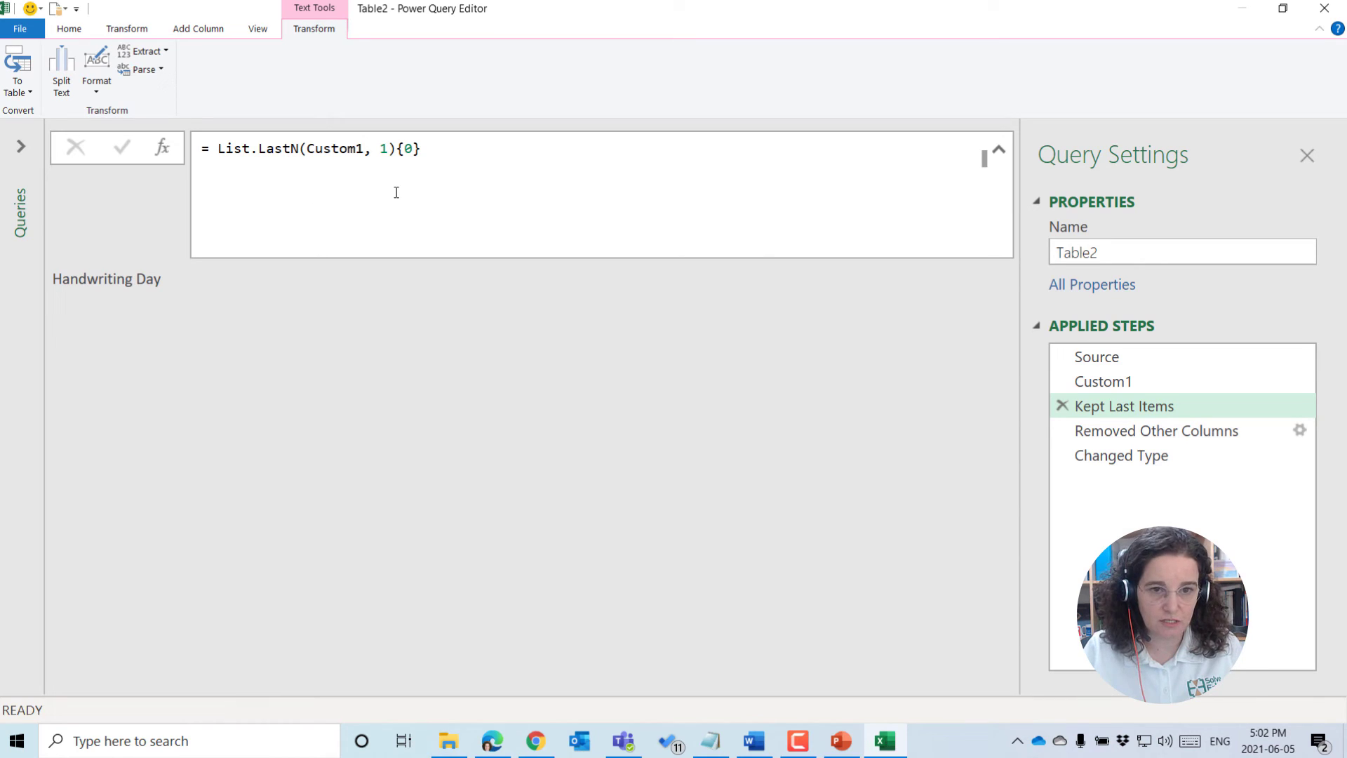
Replace Custom1 in the Kept Last Items formula with the copied Table.ColumnNames(Source) expression.
click(1102, 381)
click(1101, 411)
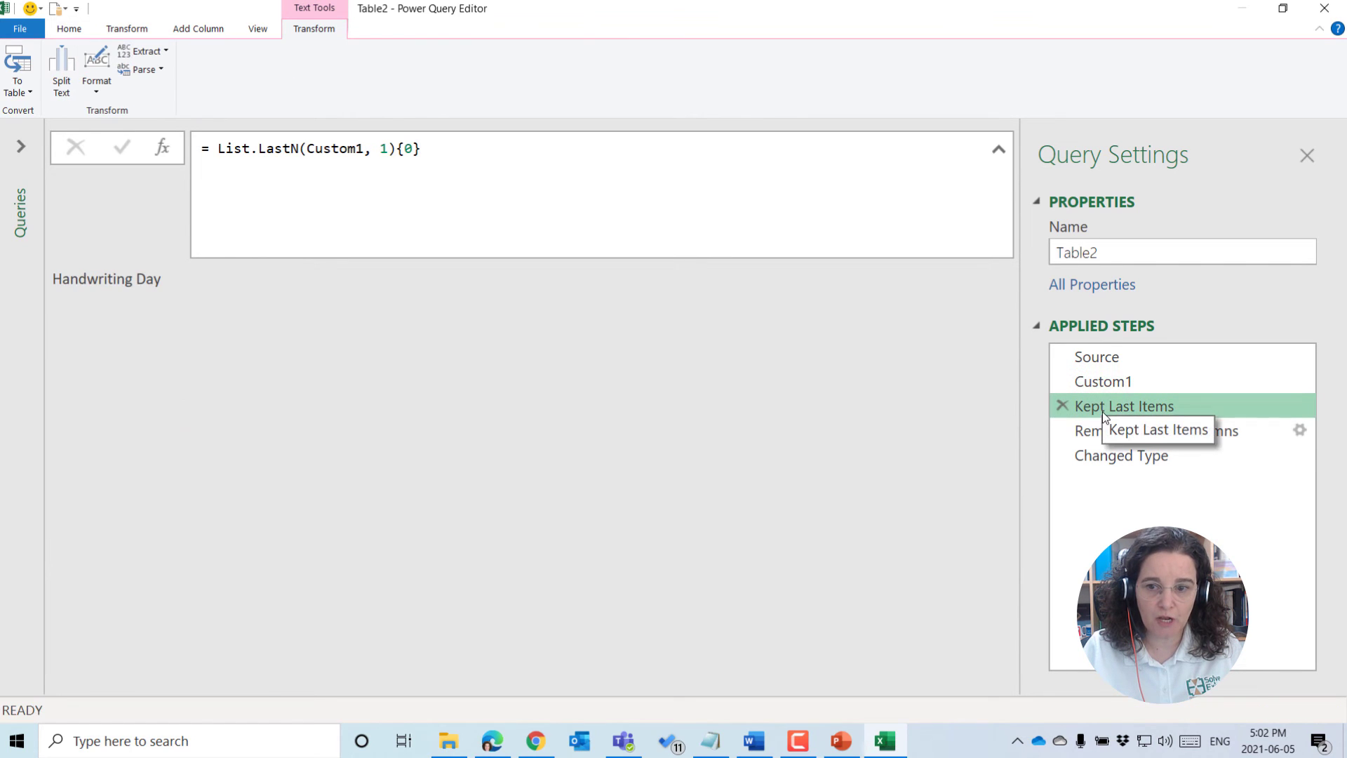
click(360, 152)
click(1126, 386)
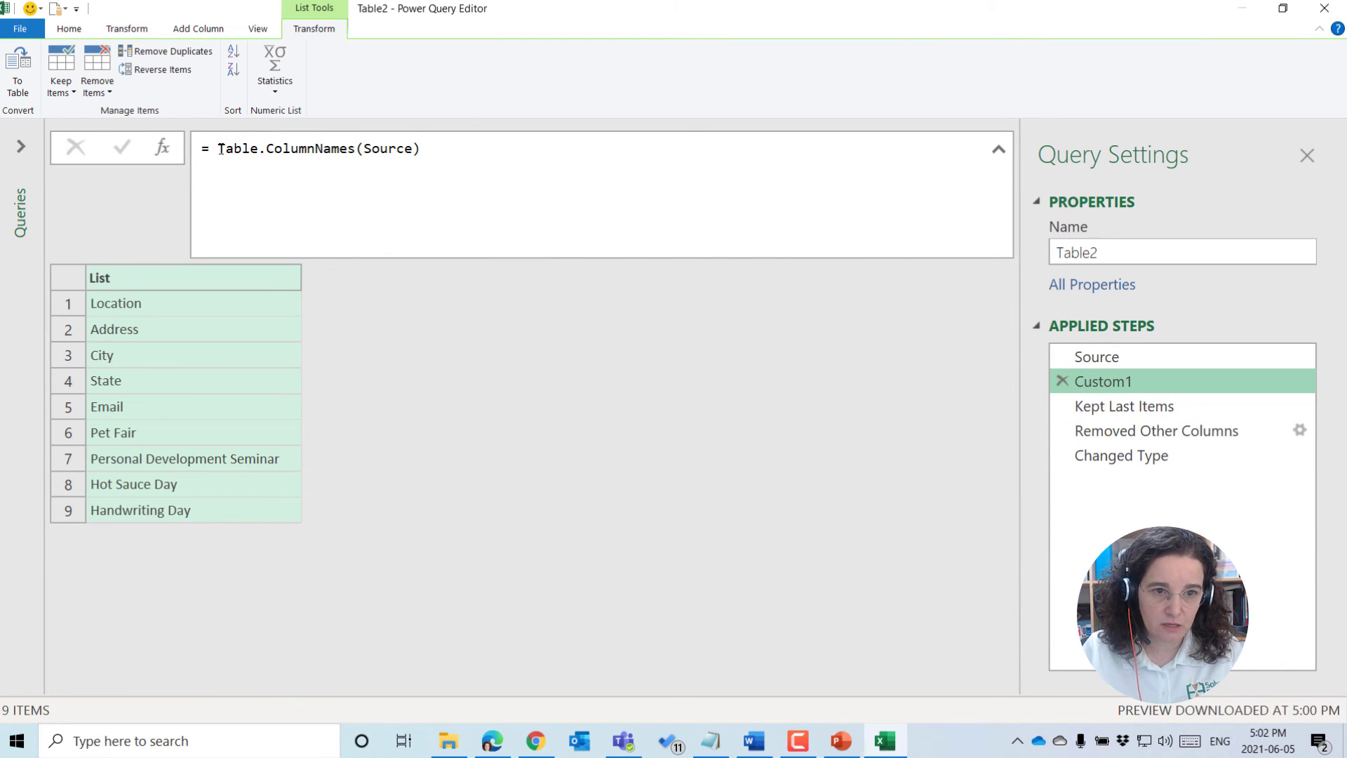
drag(220, 149, 457, 156)
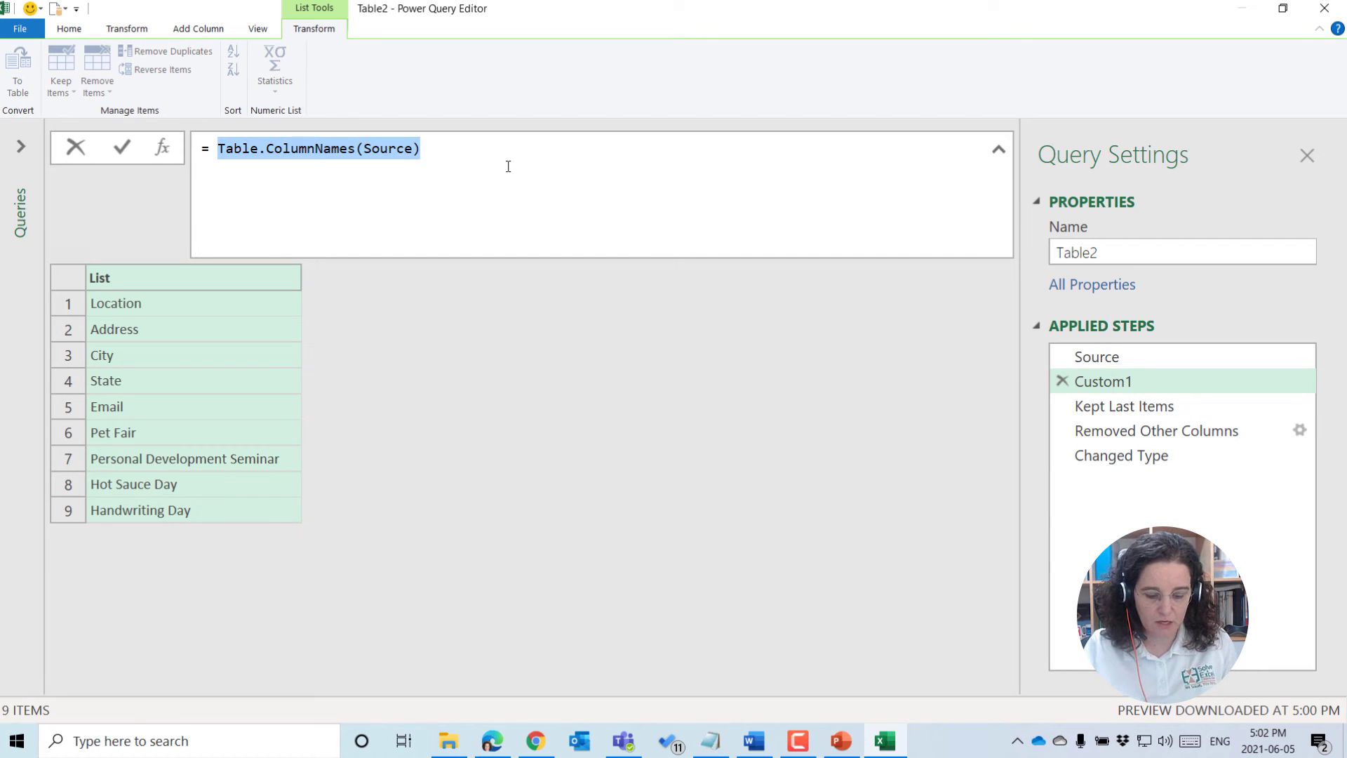
key(ctrl+c)
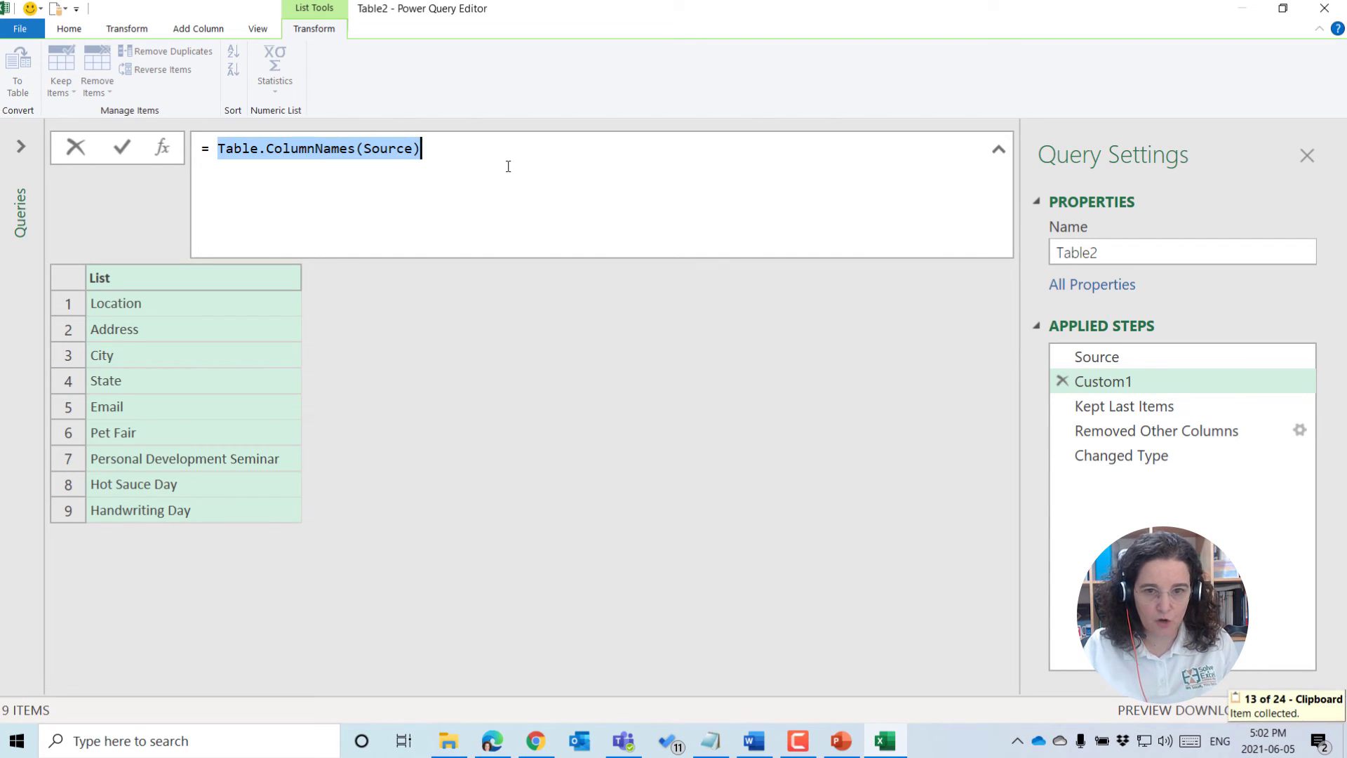
click(1097, 406)
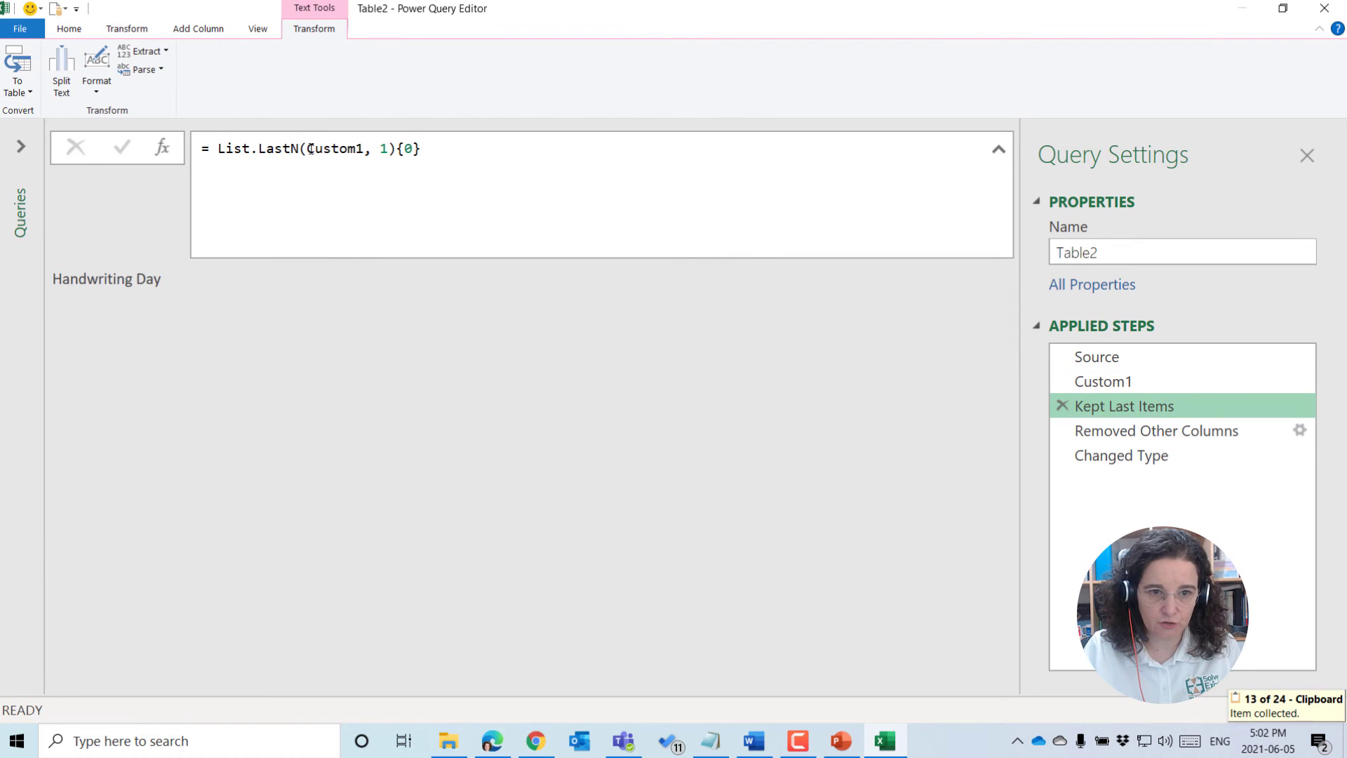
drag(310, 148, 362, 147)
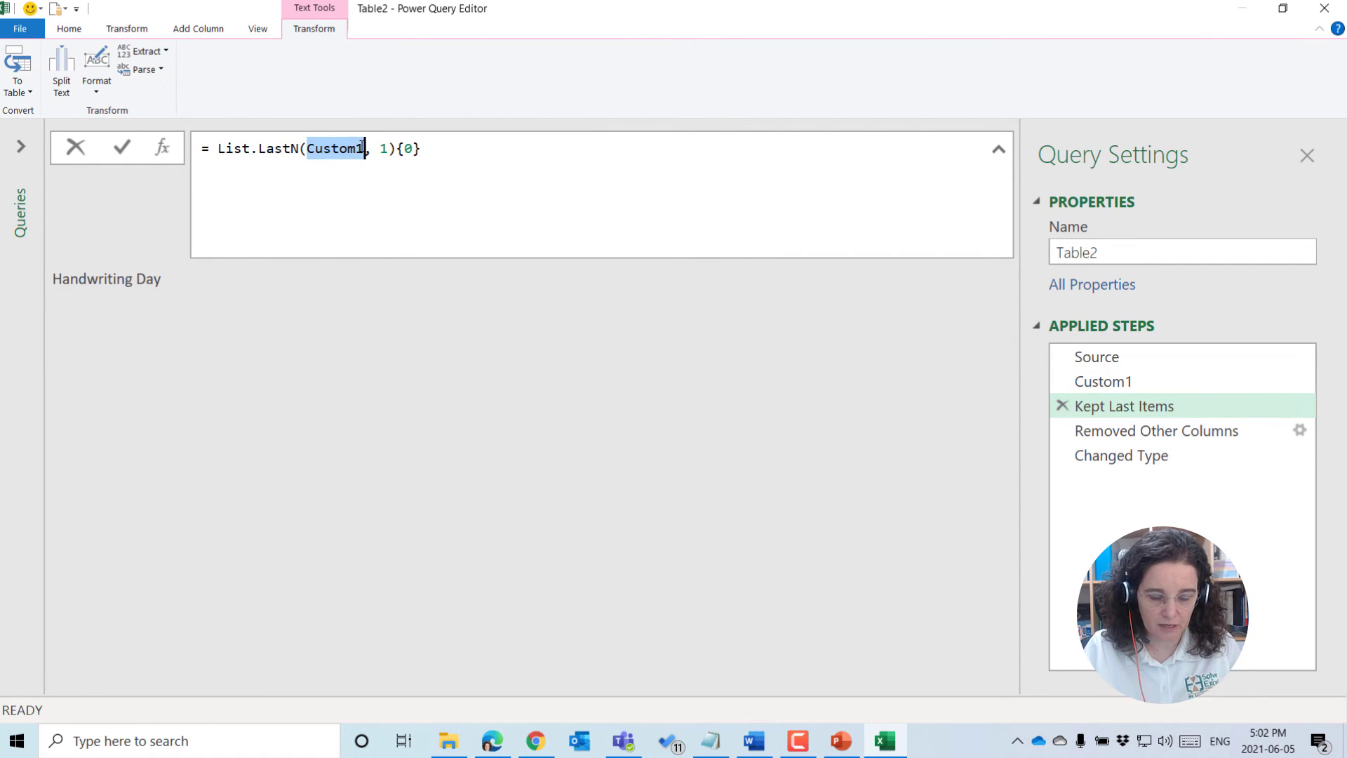
key(ctrl+v)
click(576, 144)
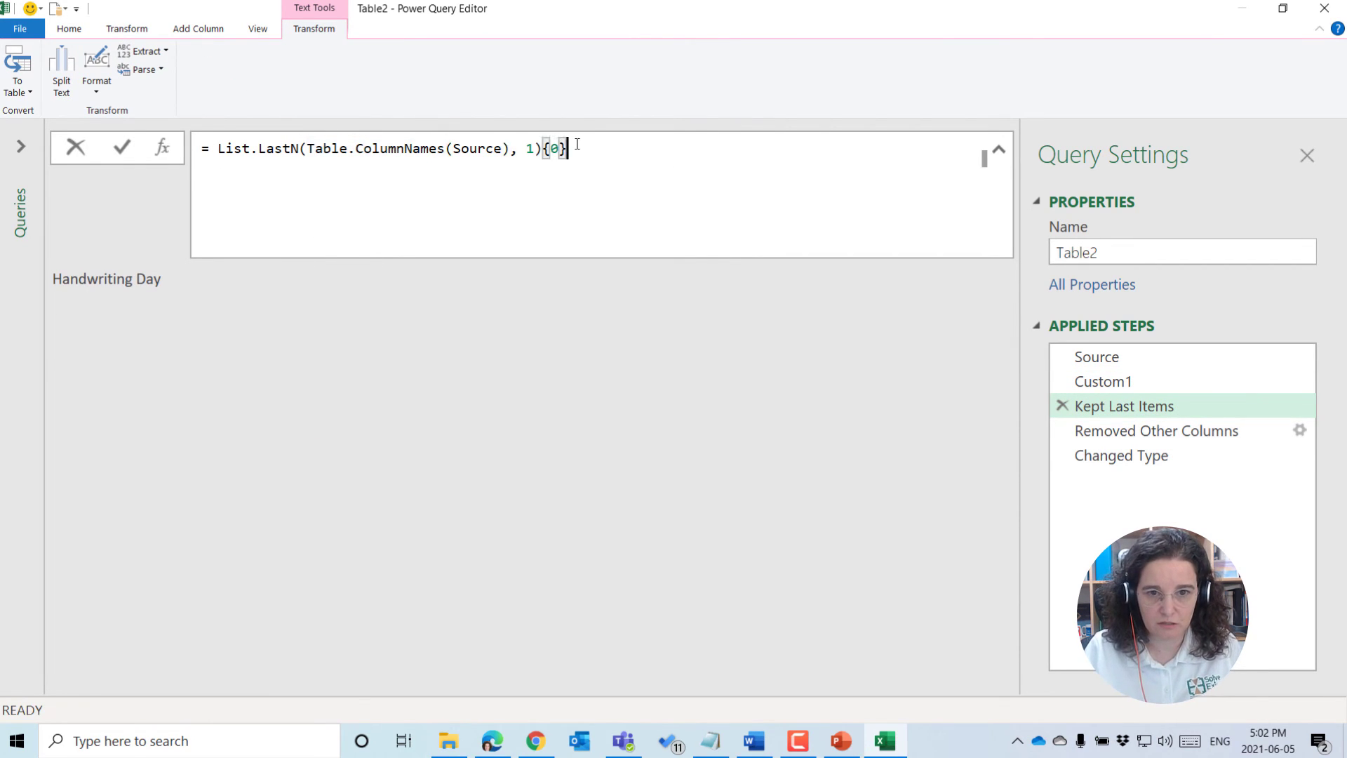
key(Return)
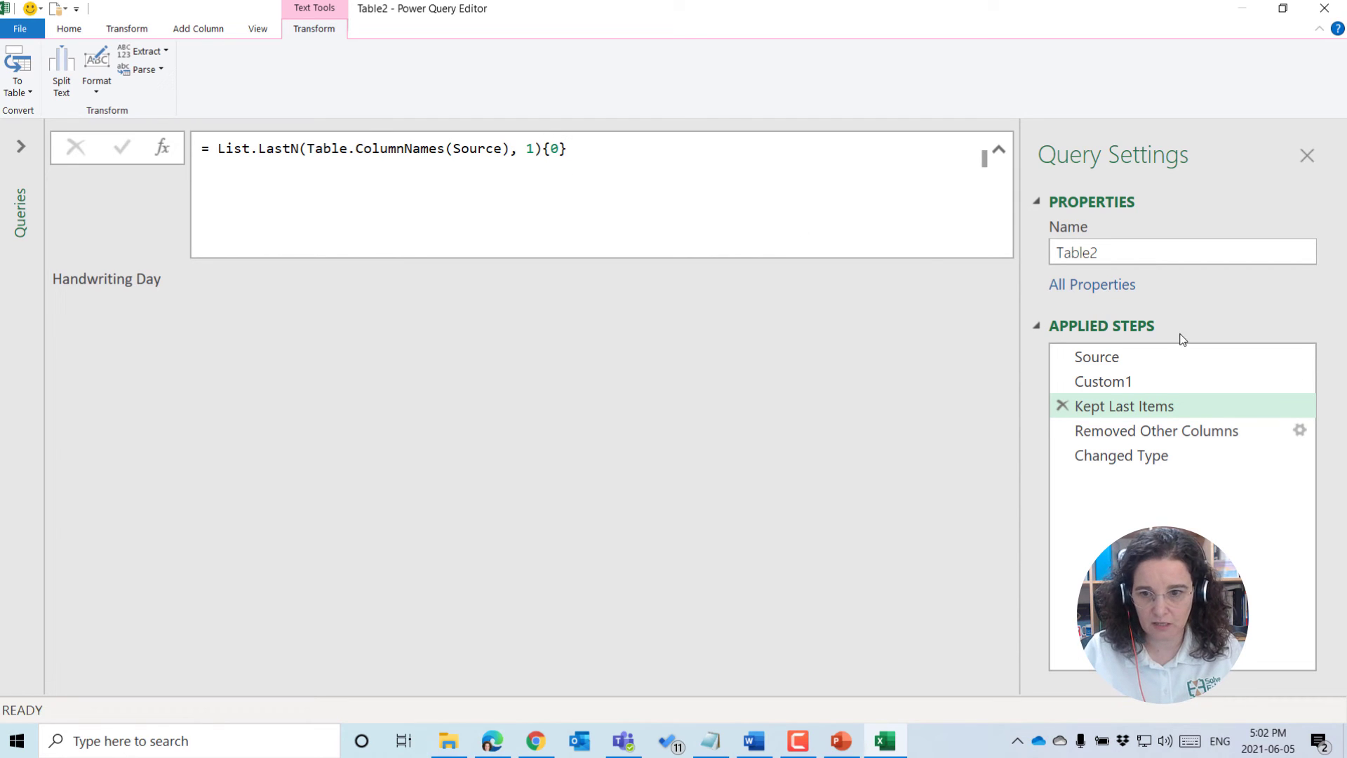
Delete the now-redundant Custom1 step.
click(1067, 382)
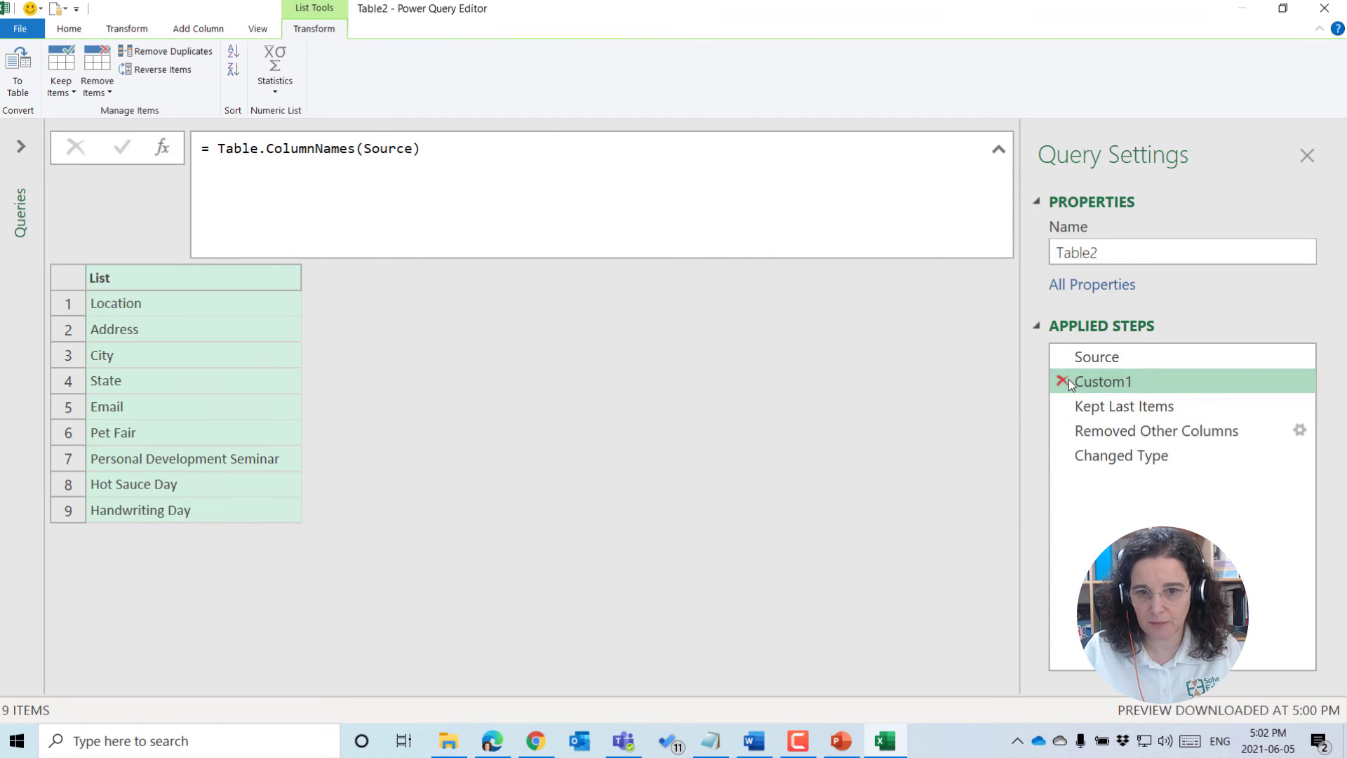
click(1062, 381)
click(755, 404)
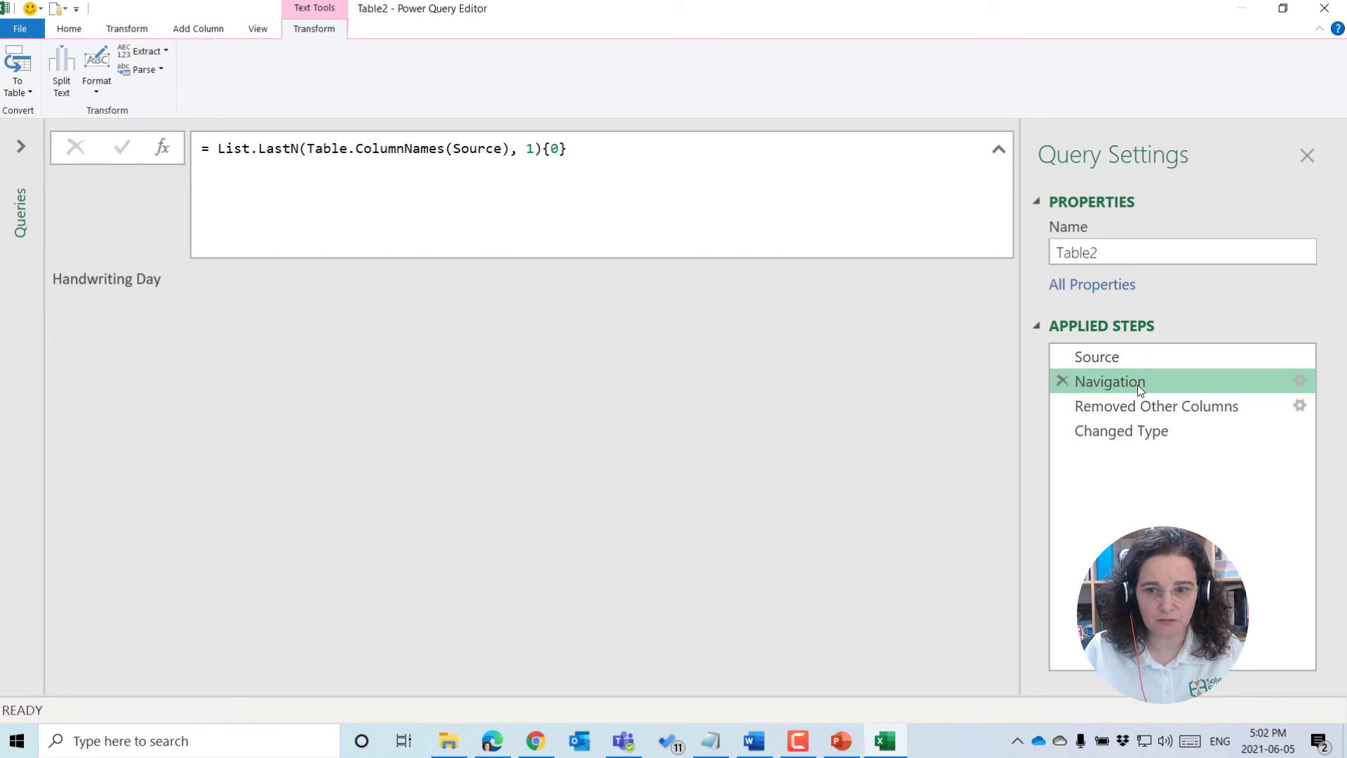
Replace the broken #"Kept Last Items" reference in Removed Other Columns with Source.
right_click(1114, 381)
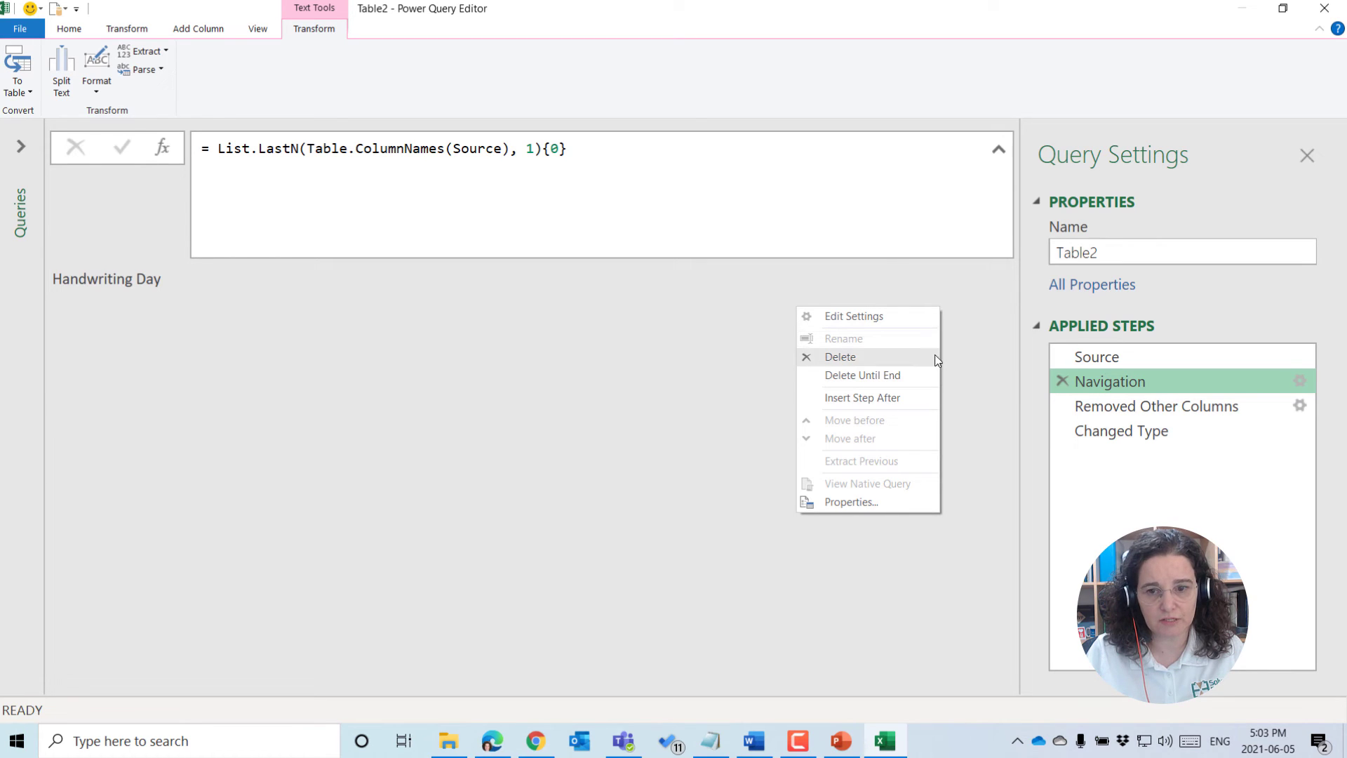
click(1129, 381)
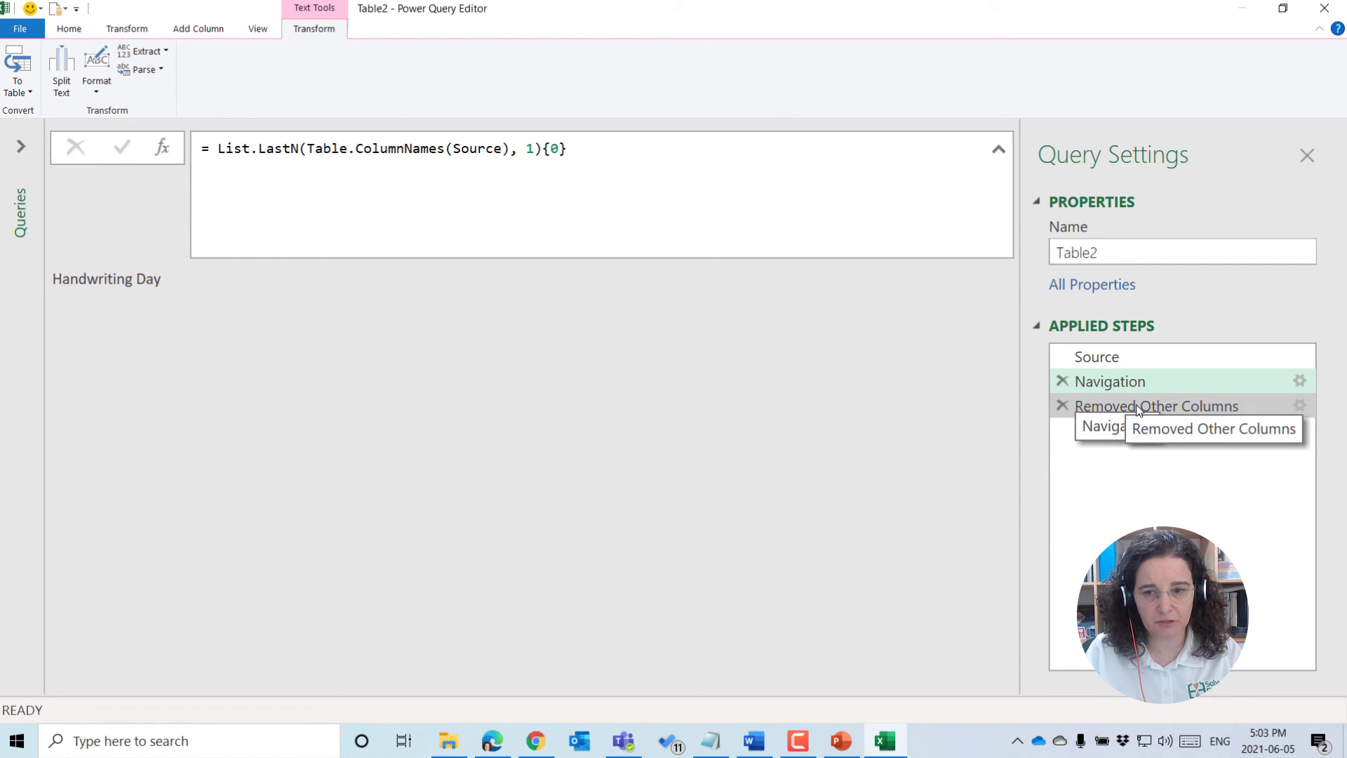
click(1135, 404)
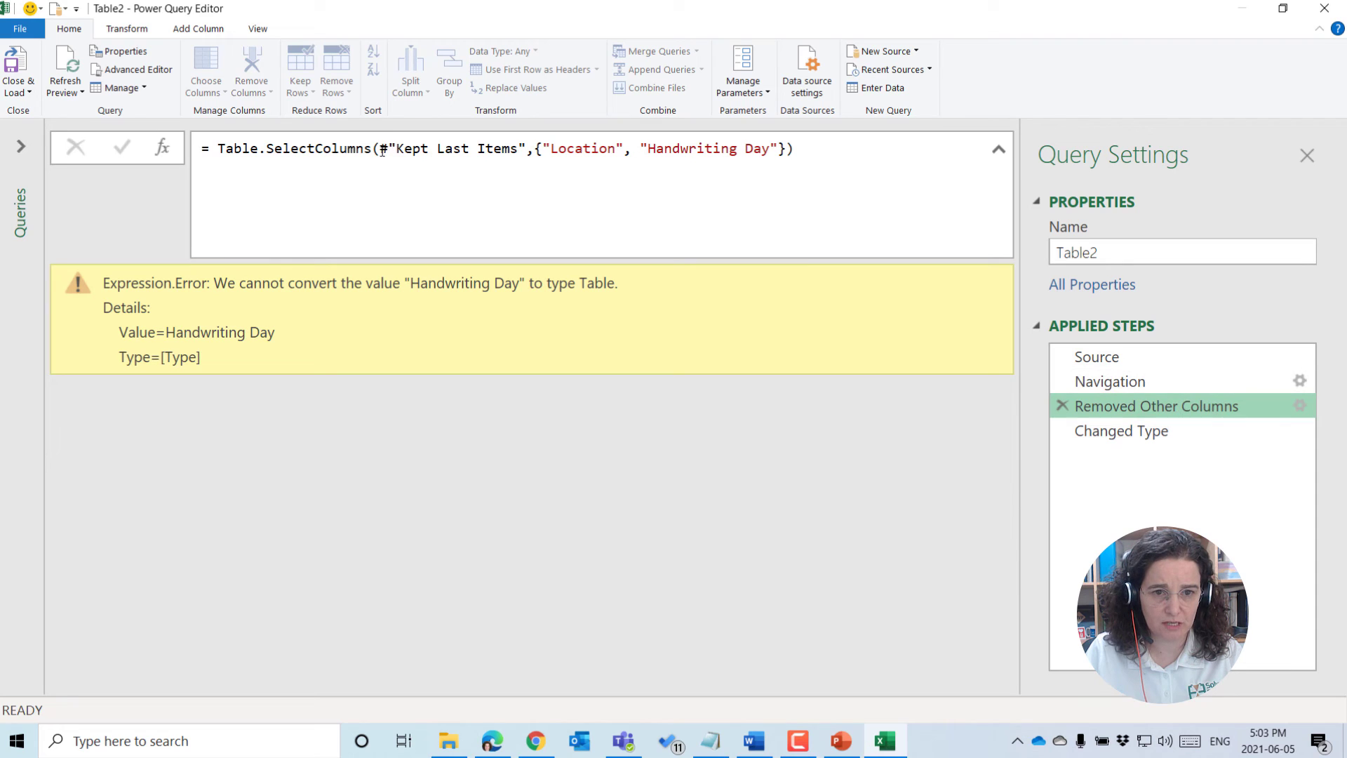
drag(381, 149, 528, 149)
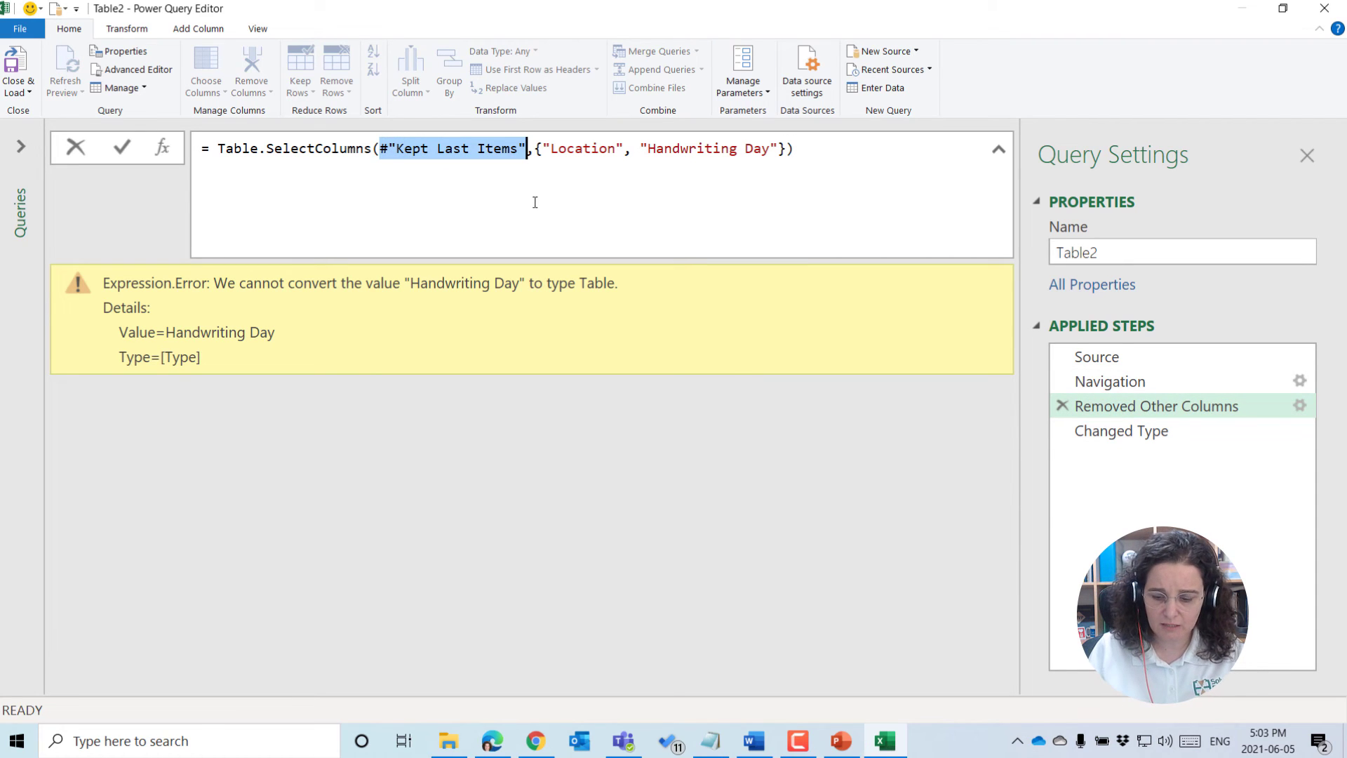
key(Delete)
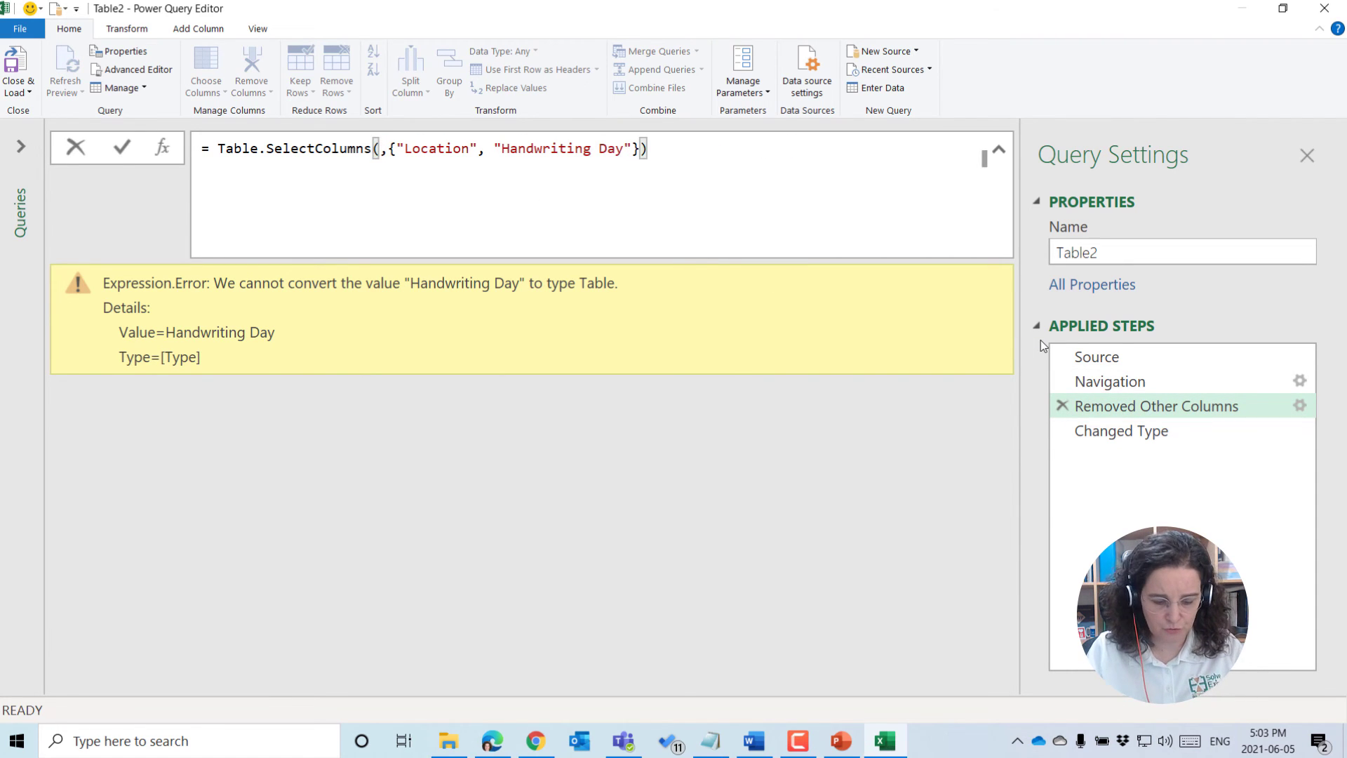
text(Source)
key(Escape)
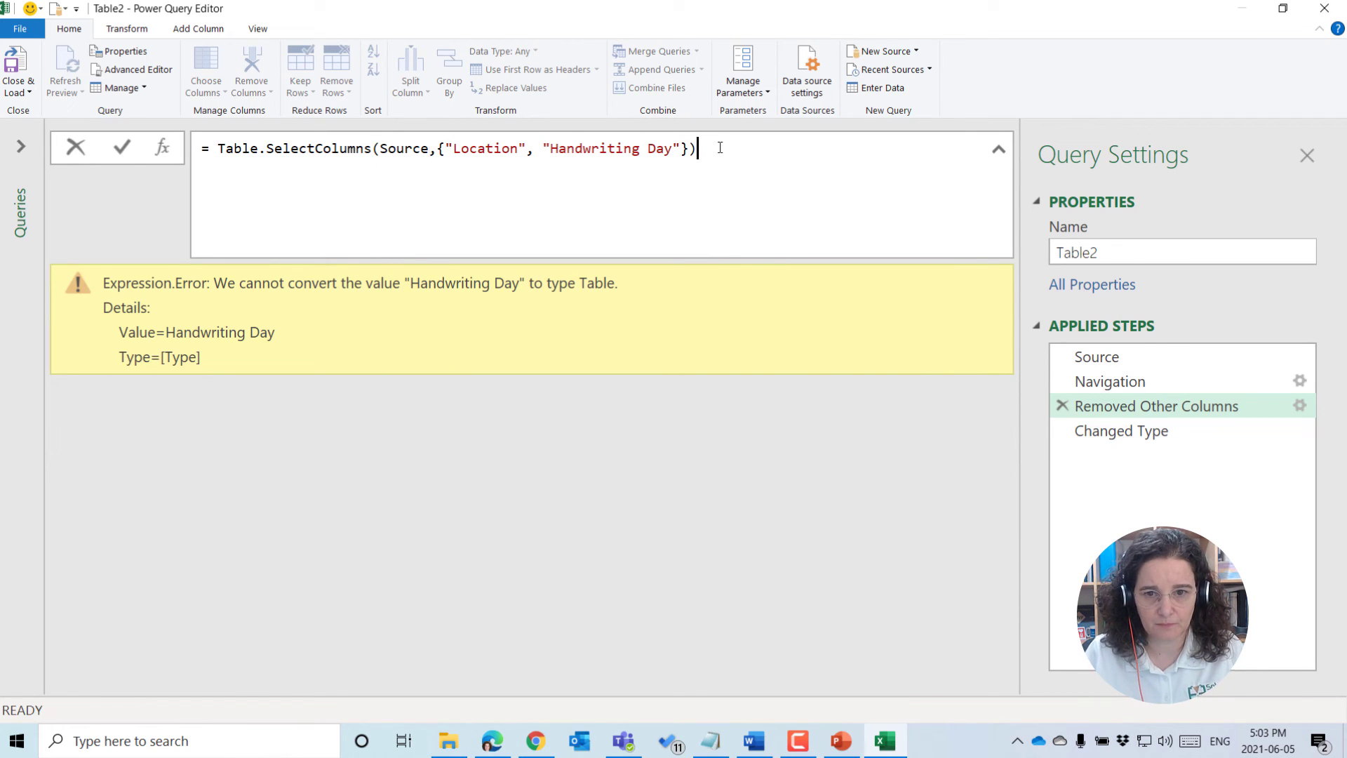
key(Return)
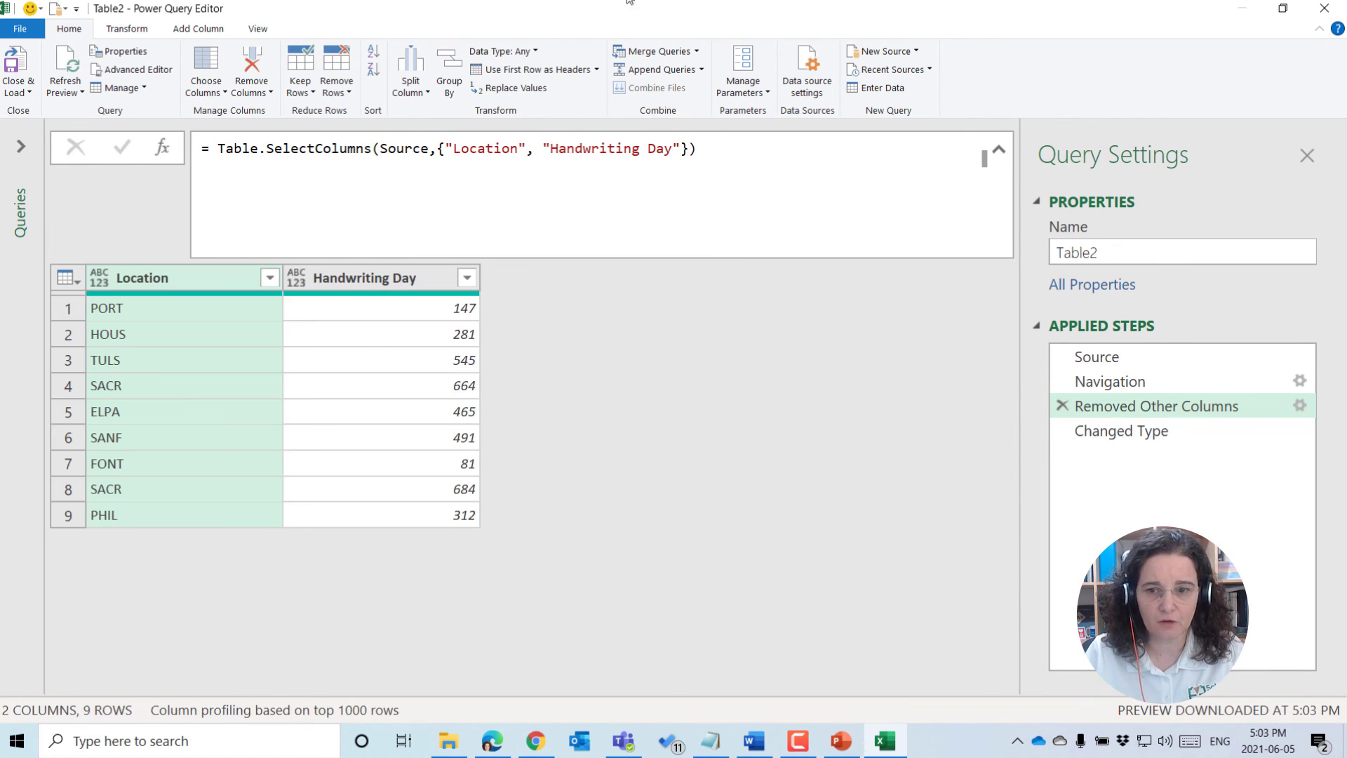
Review the Source, Navigation and Changed Type steps, leaving the hard-coded "Handwriting Day" unchanged.
click(1129, 360)
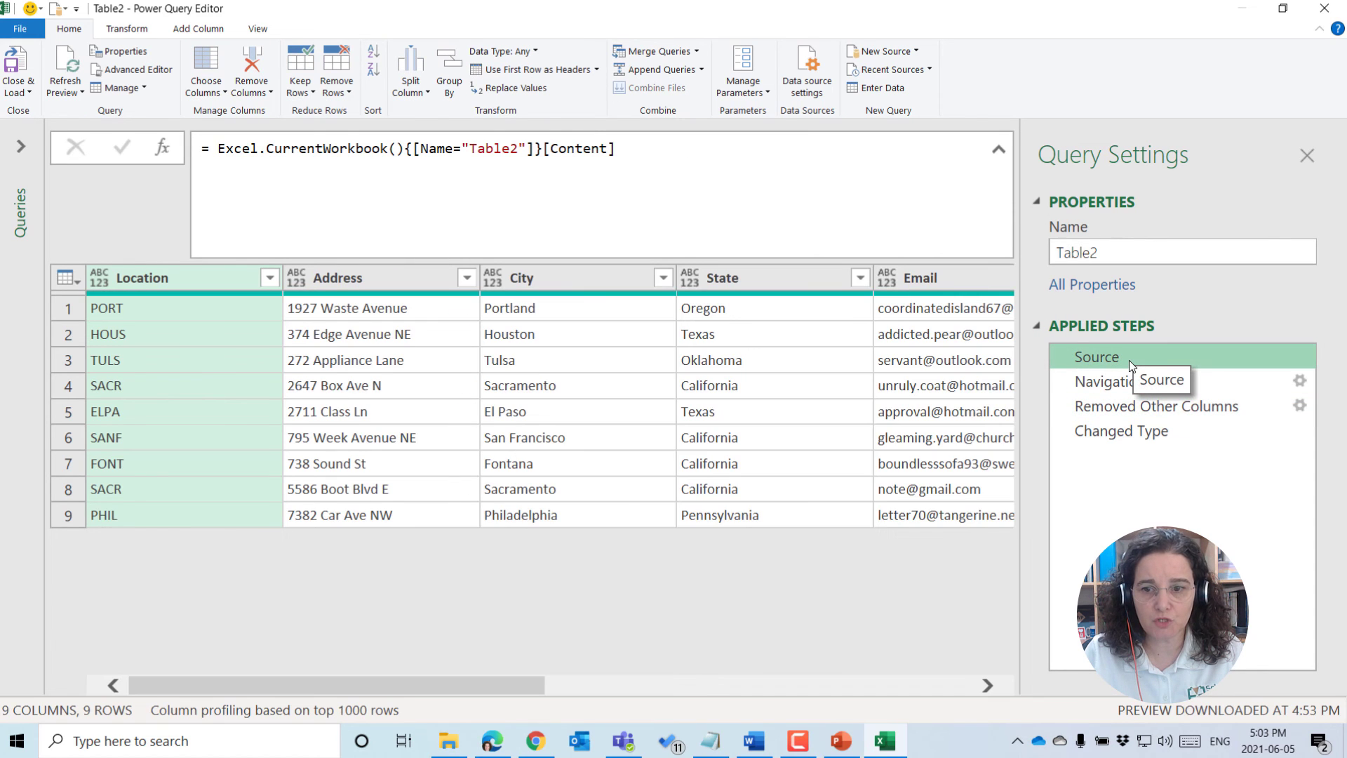
click(1123, 380)
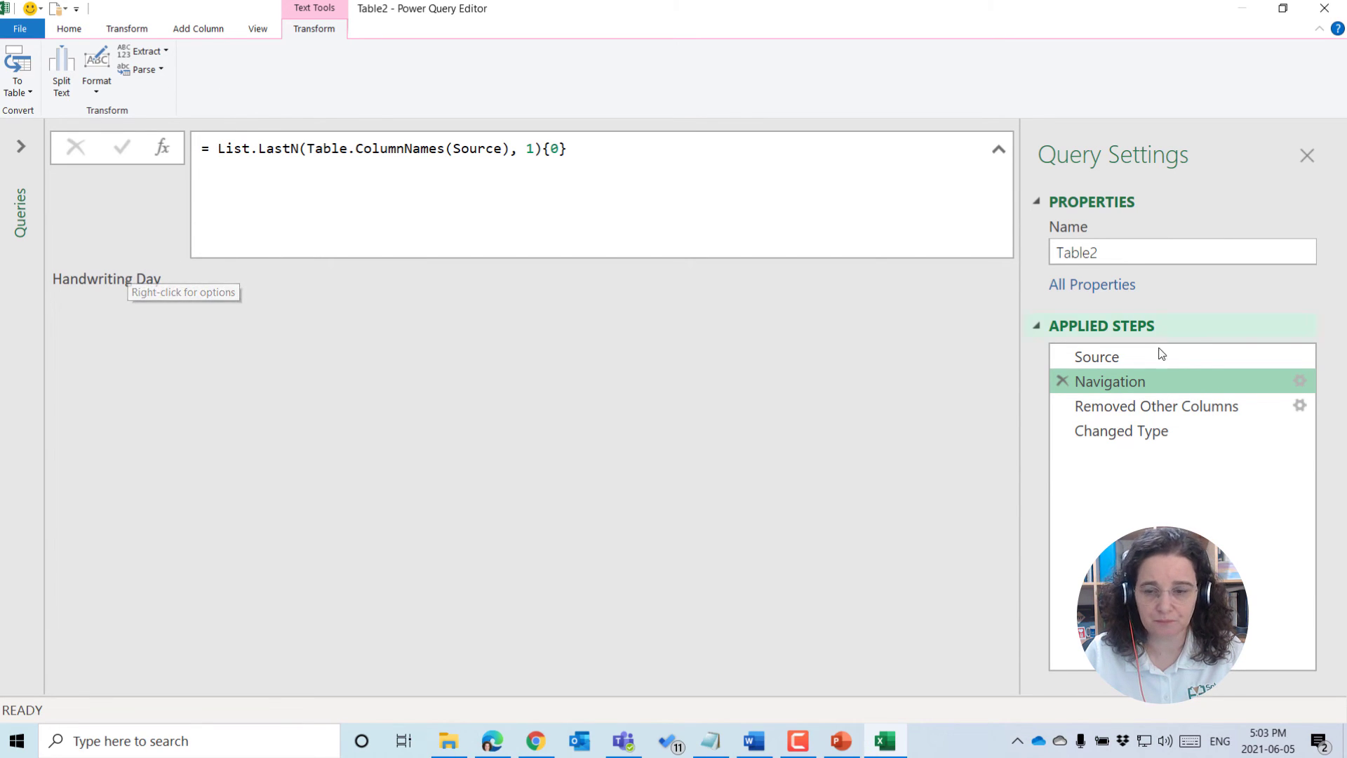
click(1161, 411)
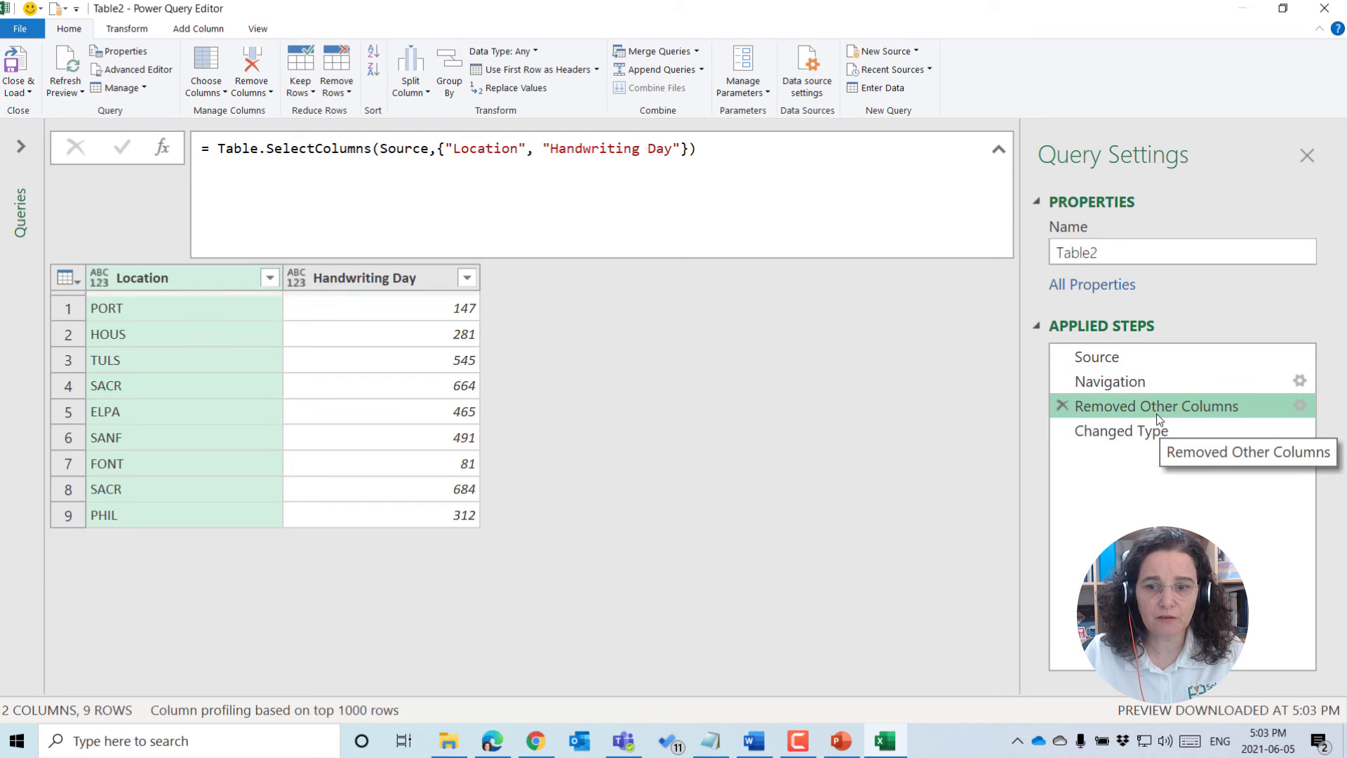
click(1158, 425)
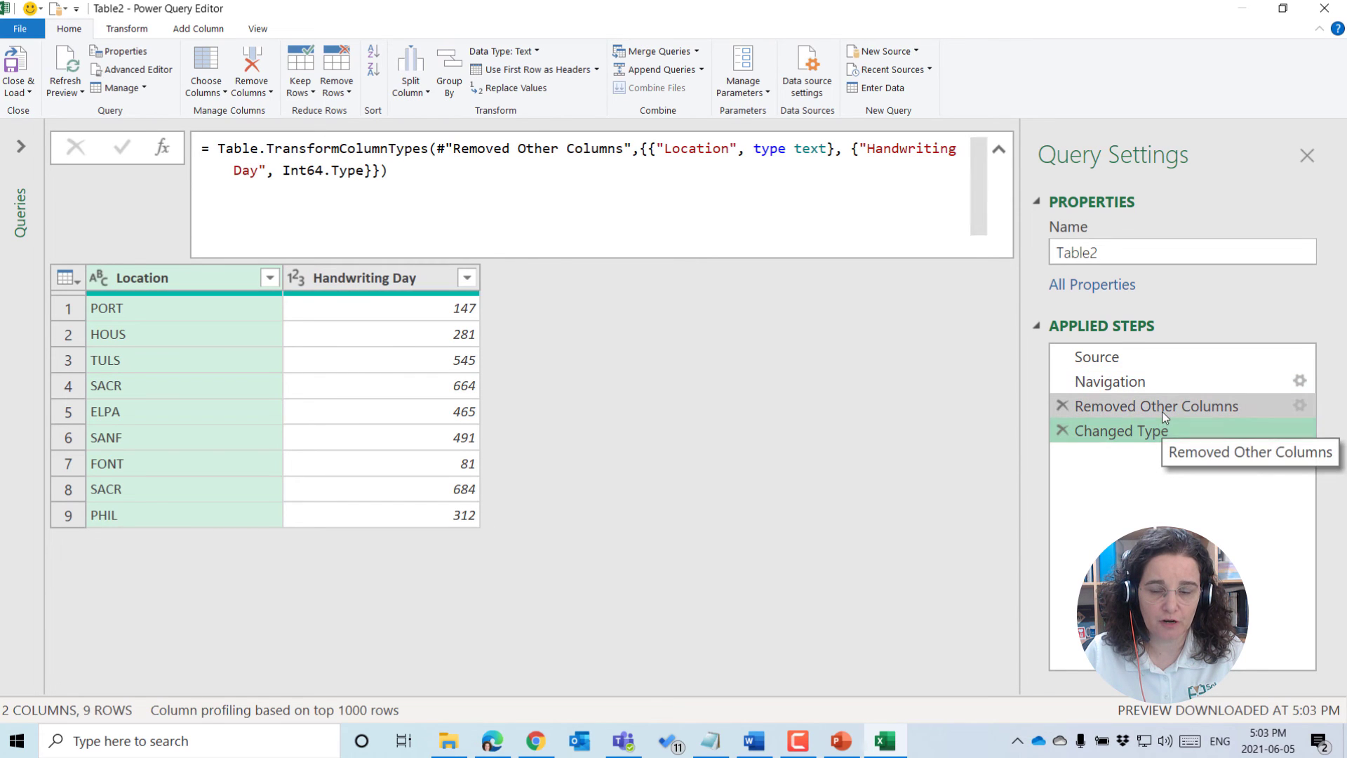
click(1162, 412)
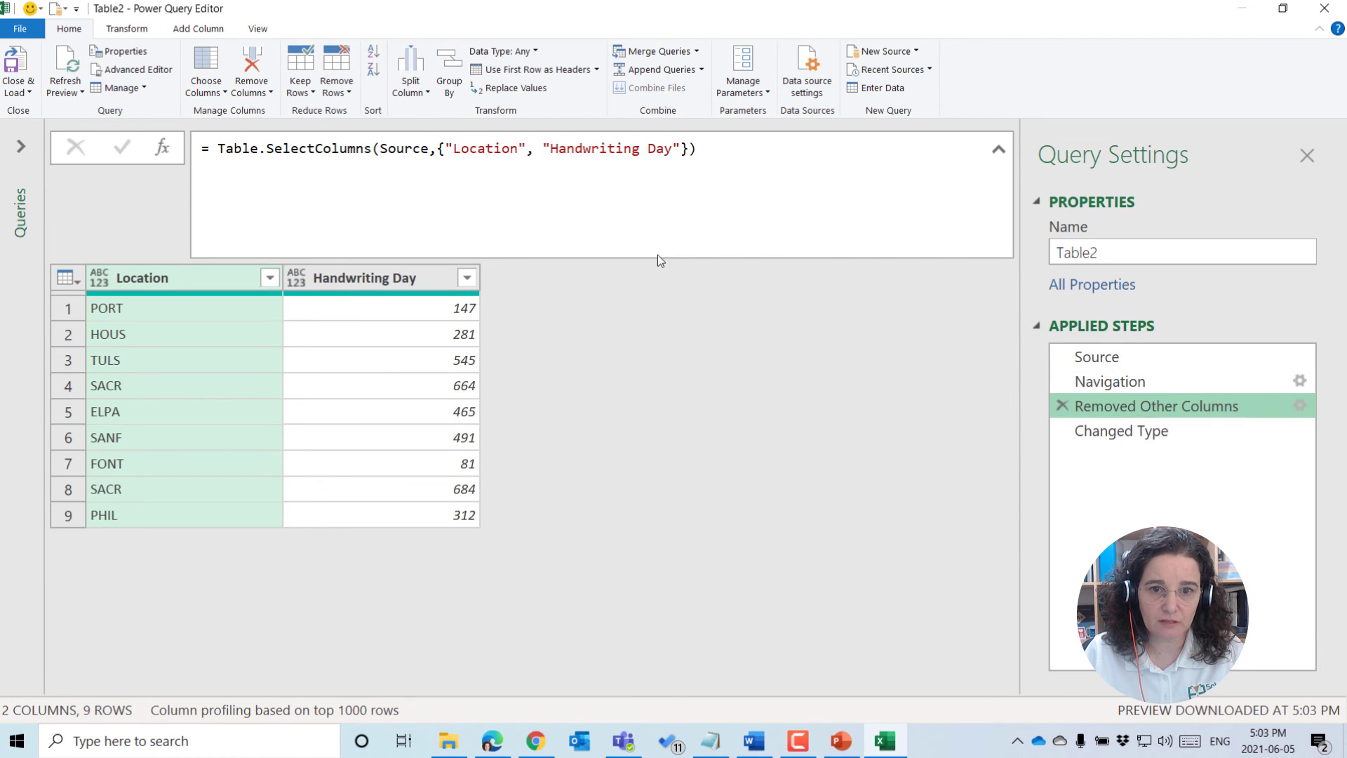
drag(542, 147, 682, 149)
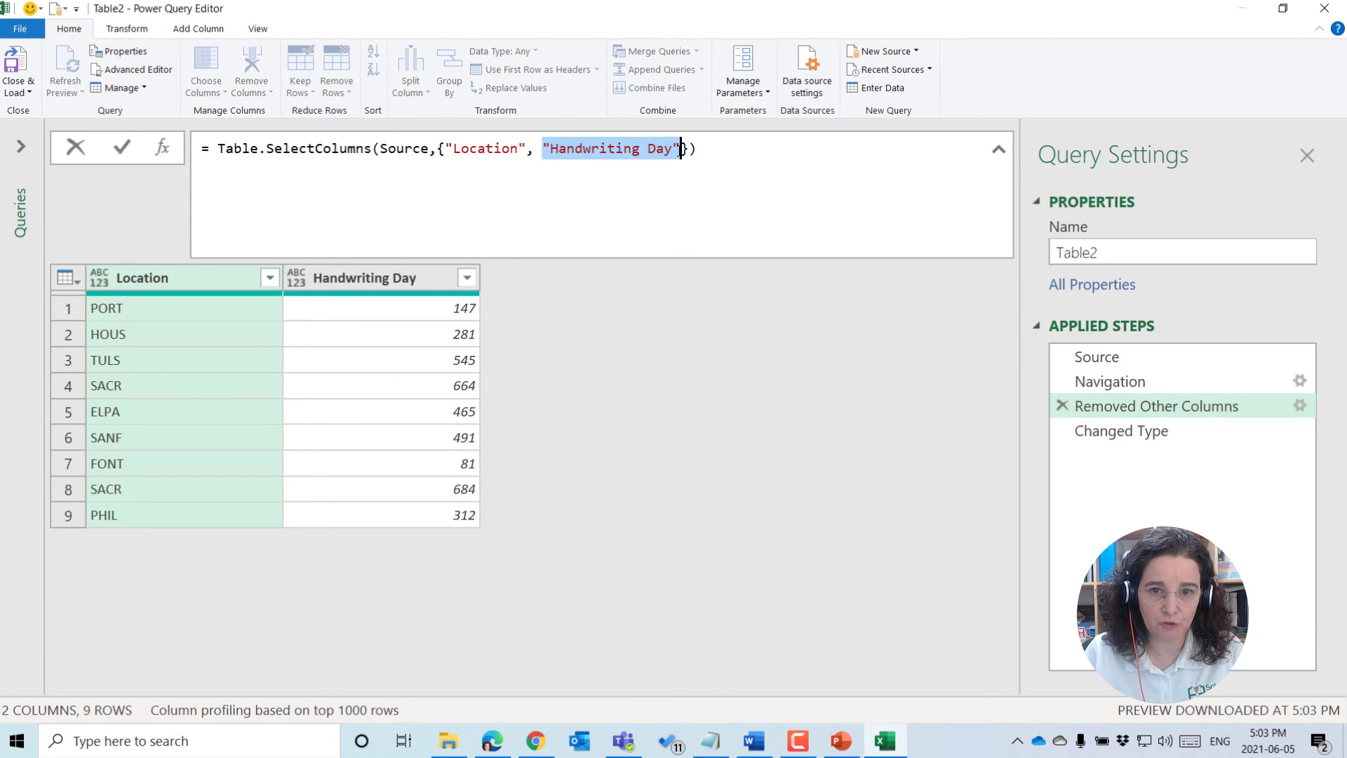
key(Escape)
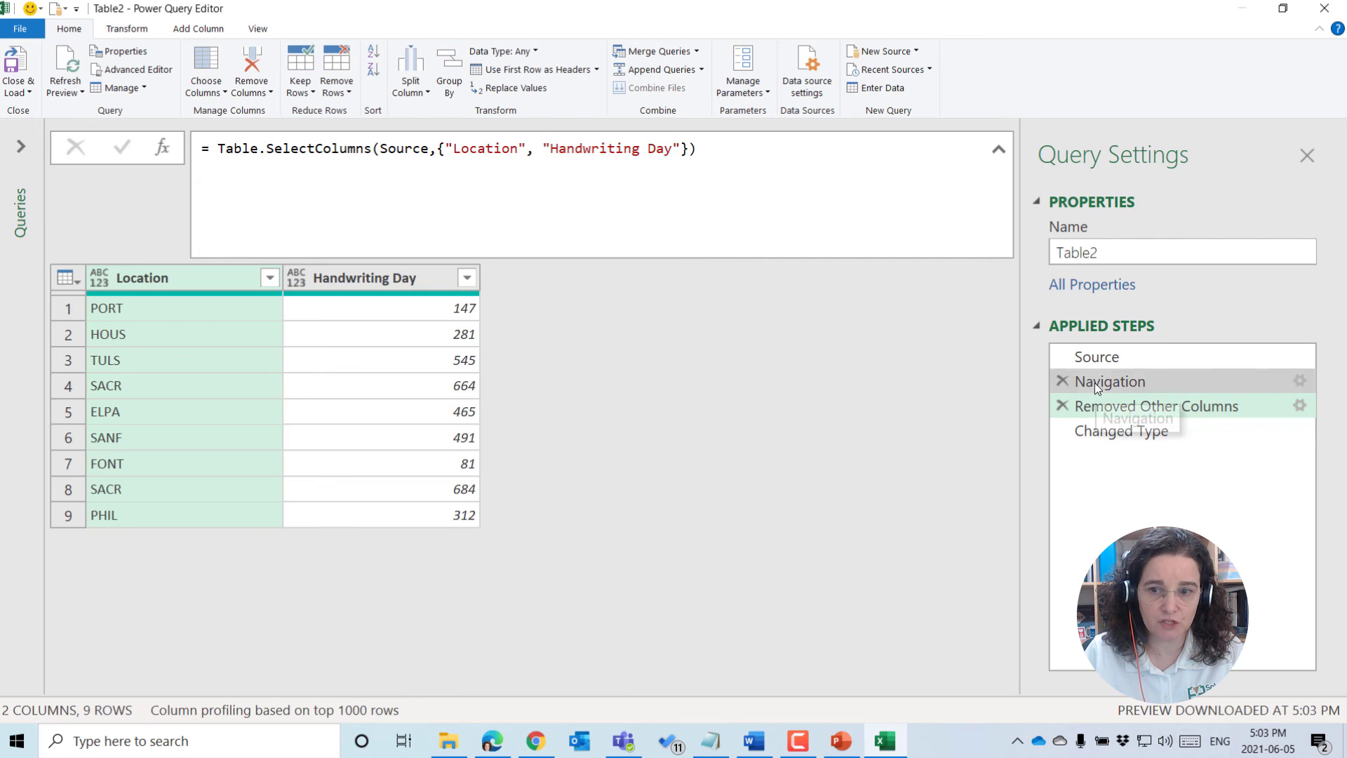
click(1114, 386)
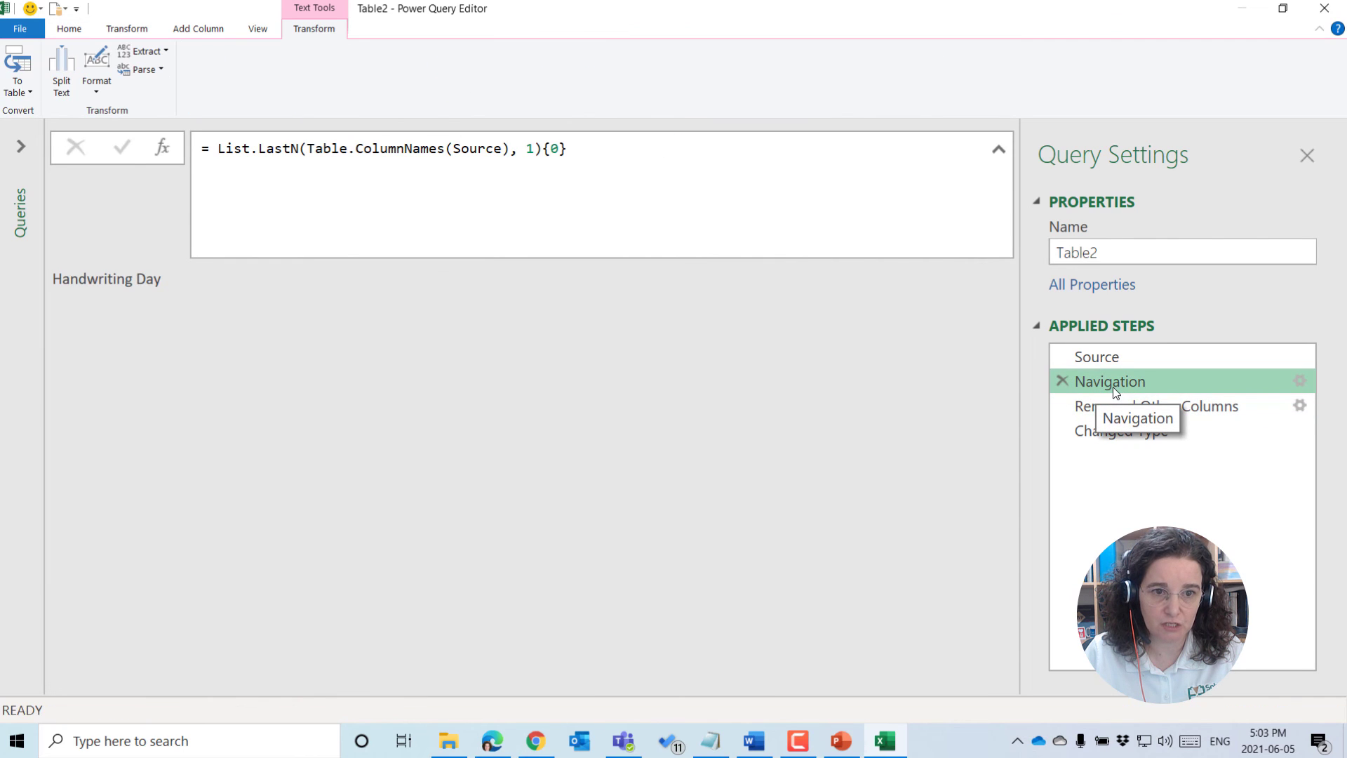
click(1136, 405)
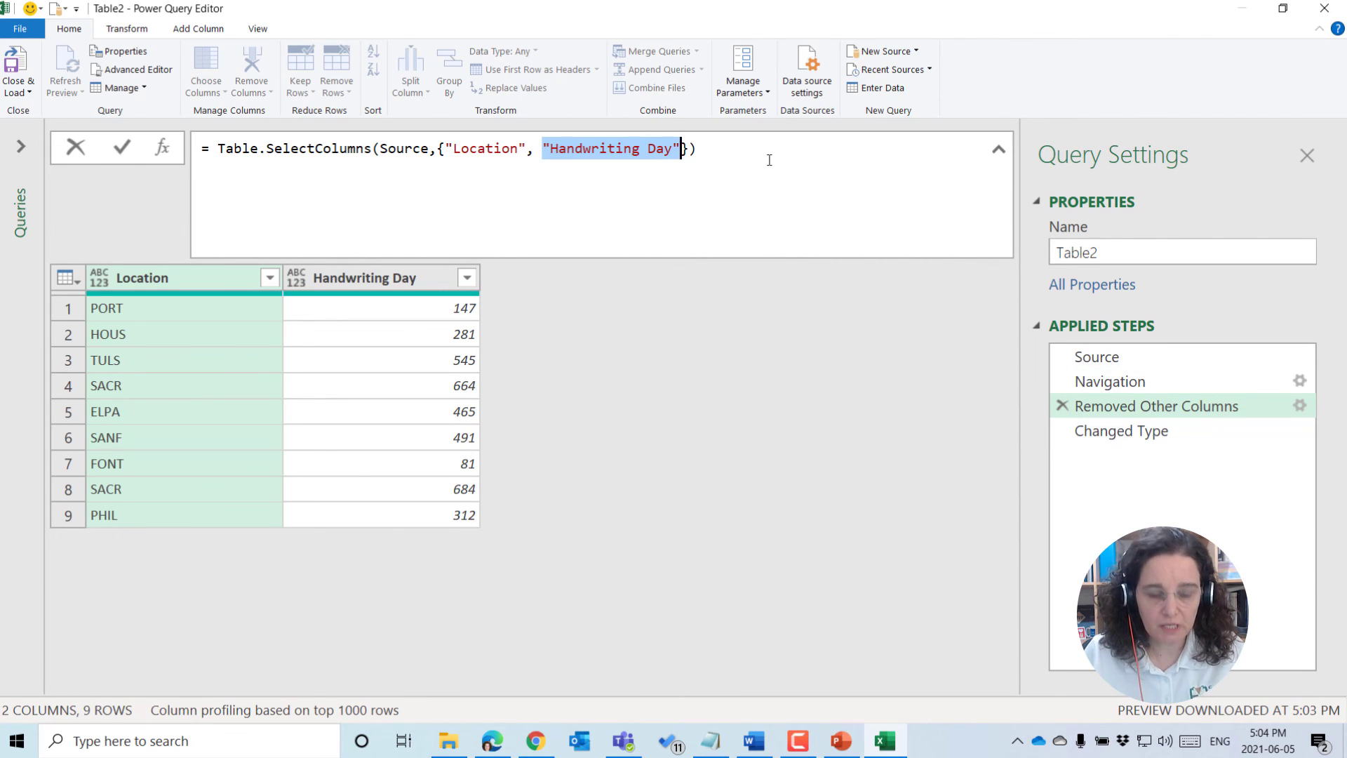
Overwrite "Handwriting Day" with Navigation in the Removed Other Columns formula.
text(Navi)
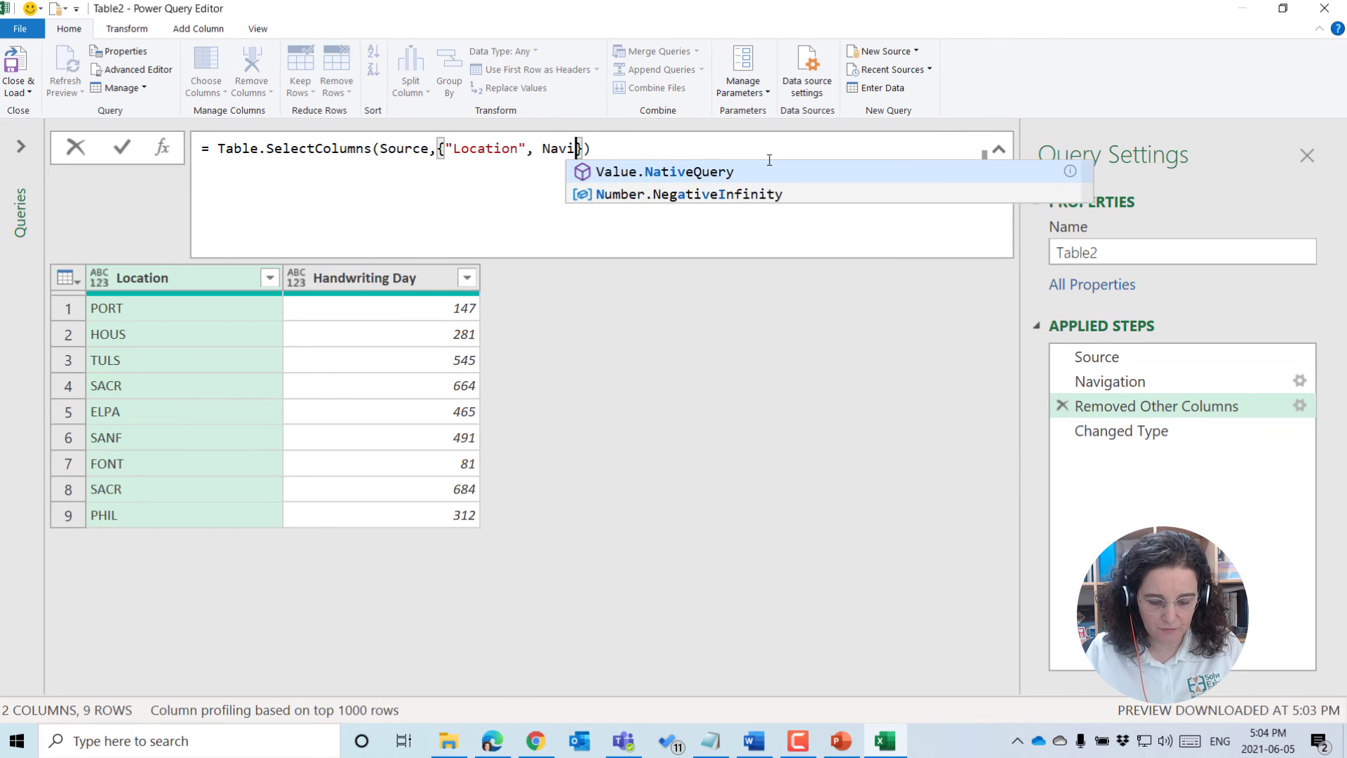
text(gation)
key(Return)
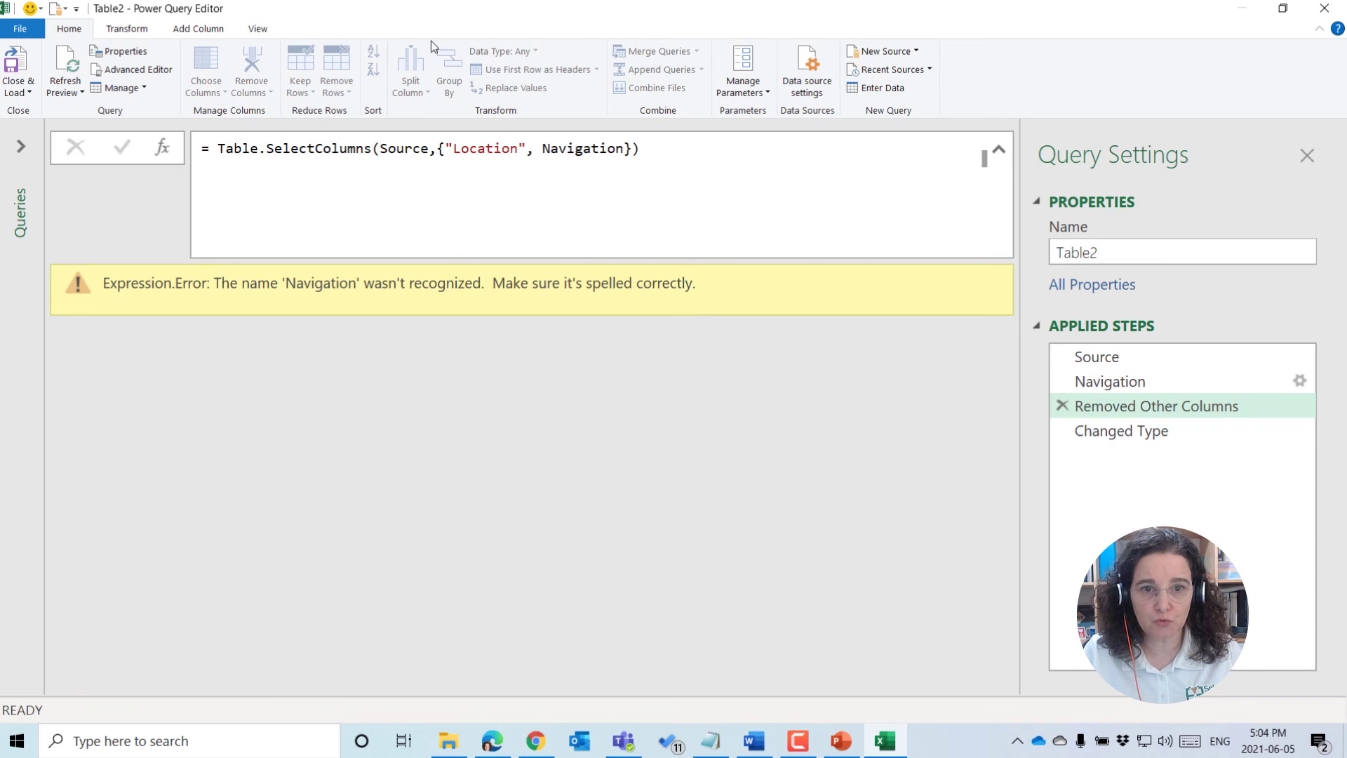
click(246, 28)
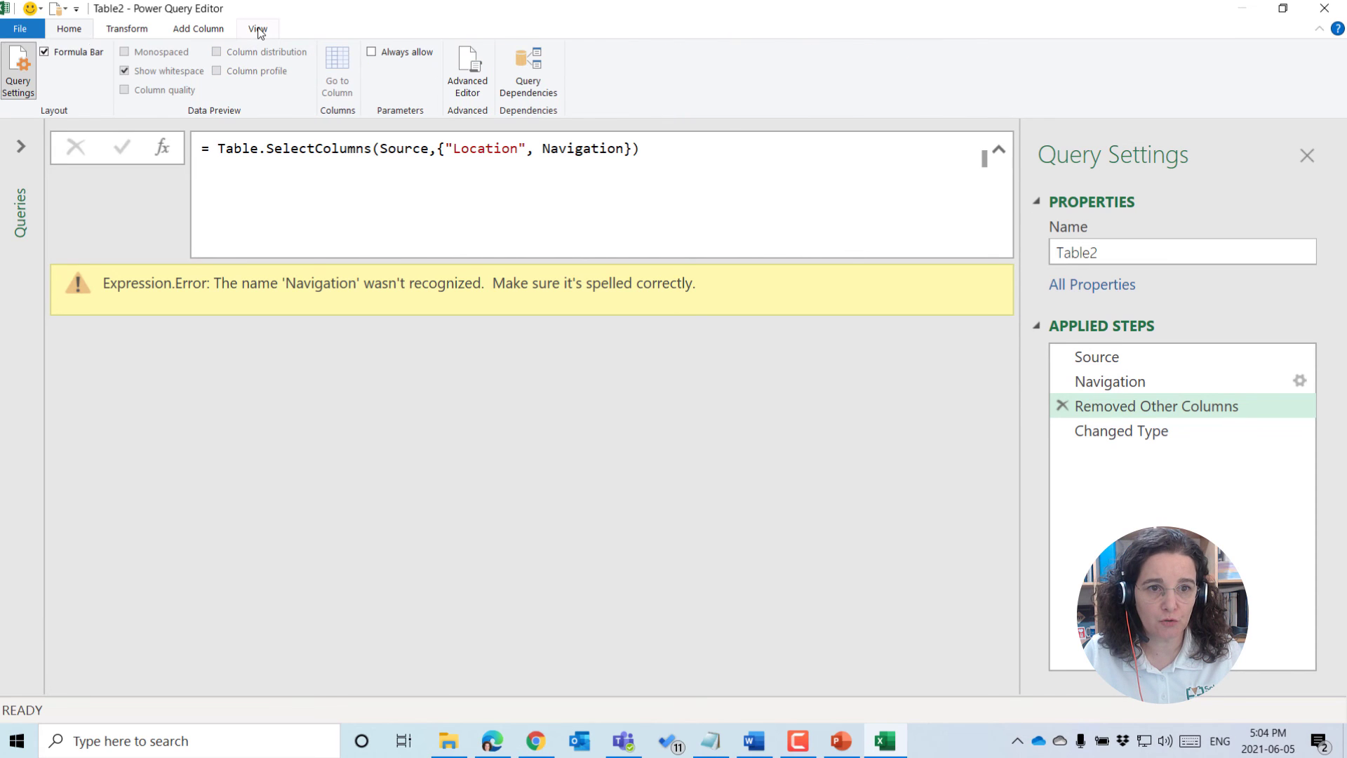
In the Advanced Editor, rename the #"Kept Last Items" step to LastColumnName.
click(460, 87)
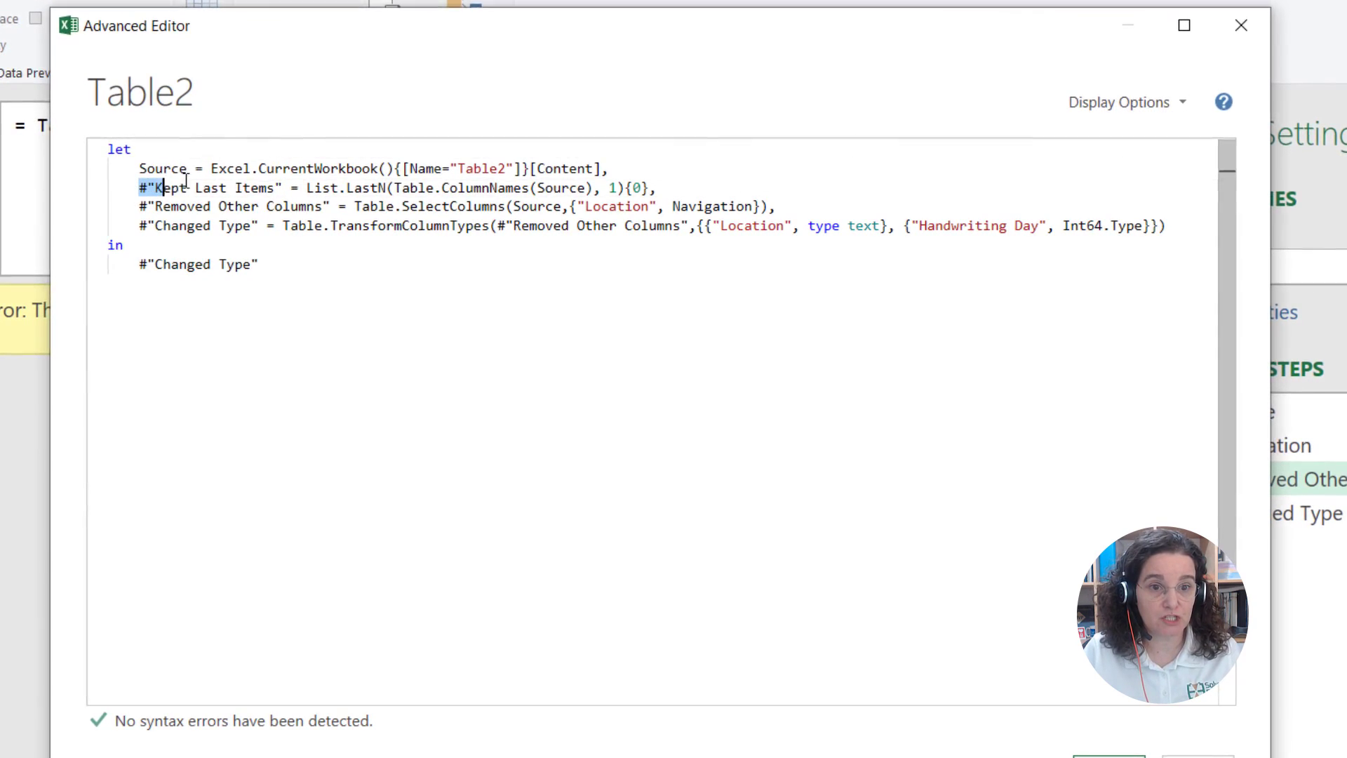
drag(144, 190, 282, 187)
key(shift+Right)
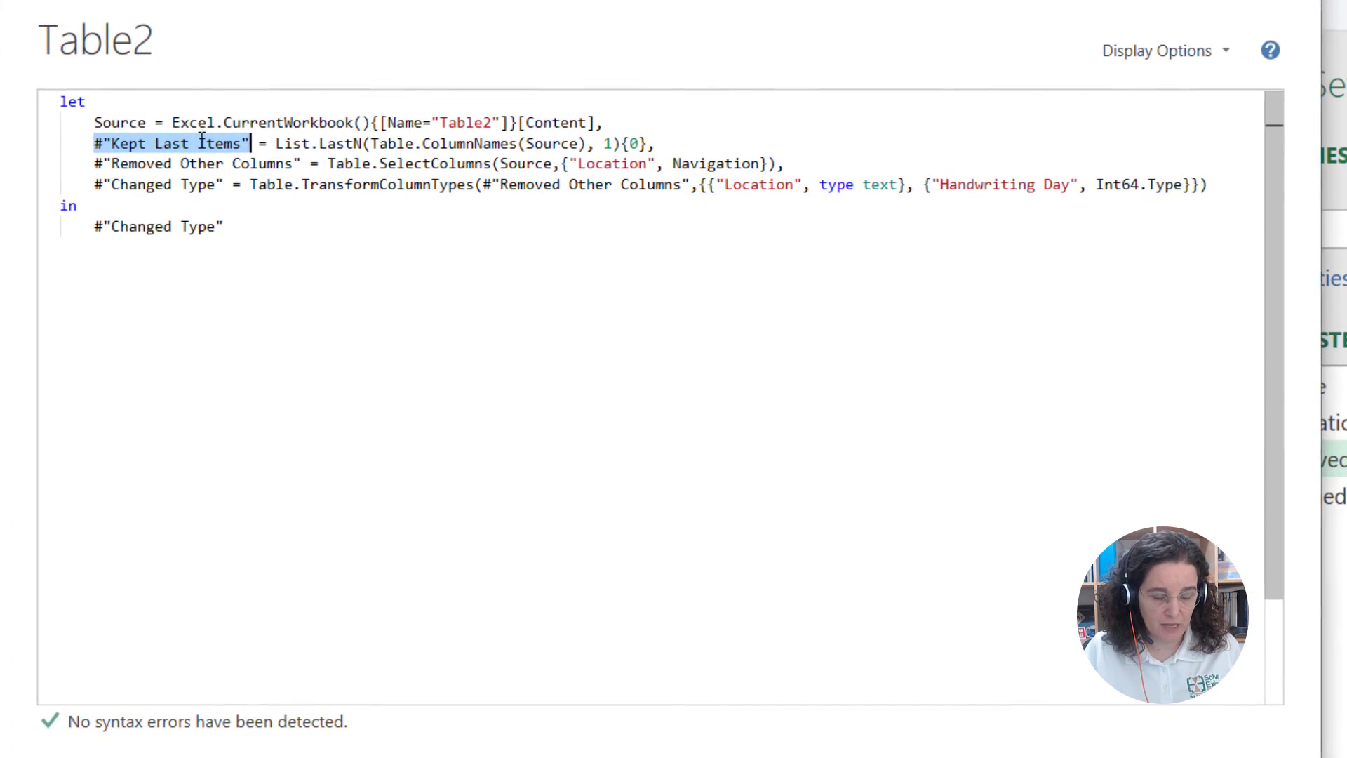
text(LastC)
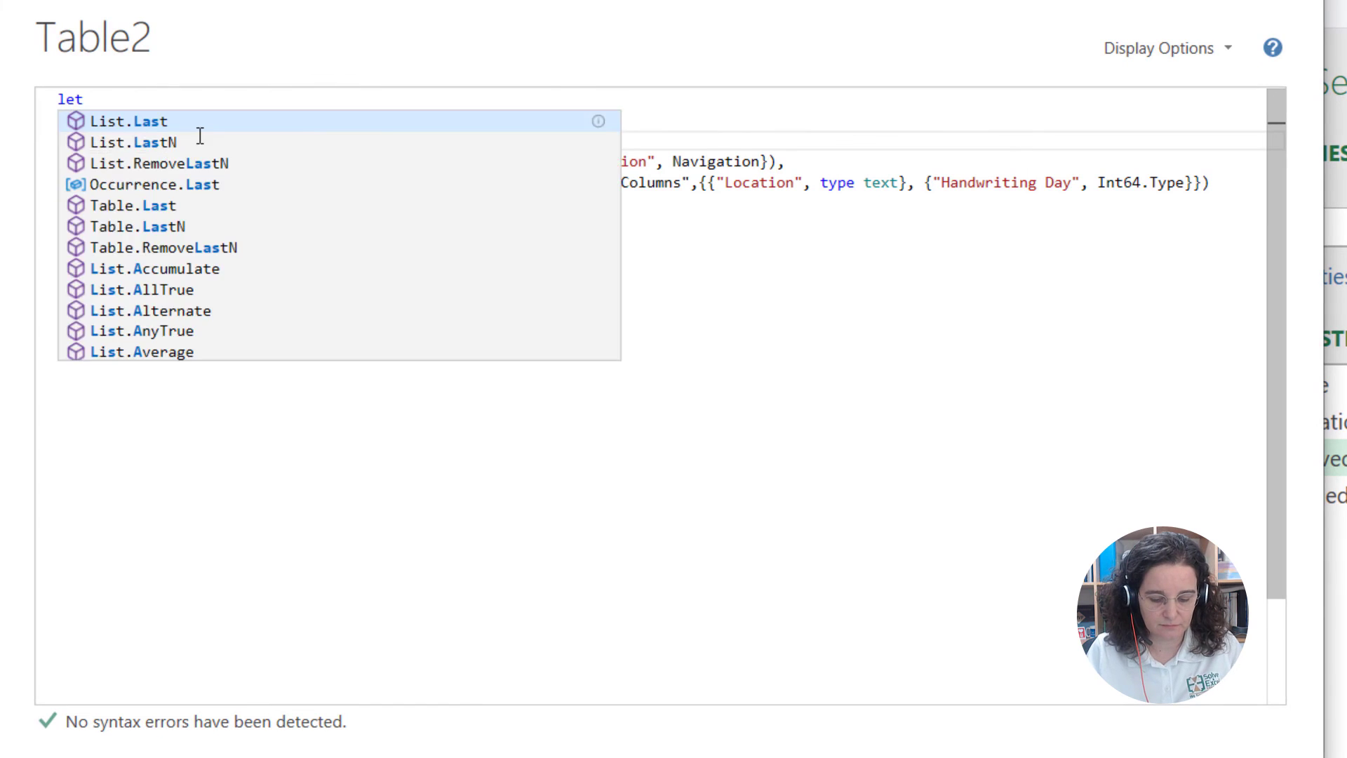
text(OlumnName = List.LastN(Table.ColumnNames(Source), 1){0},)
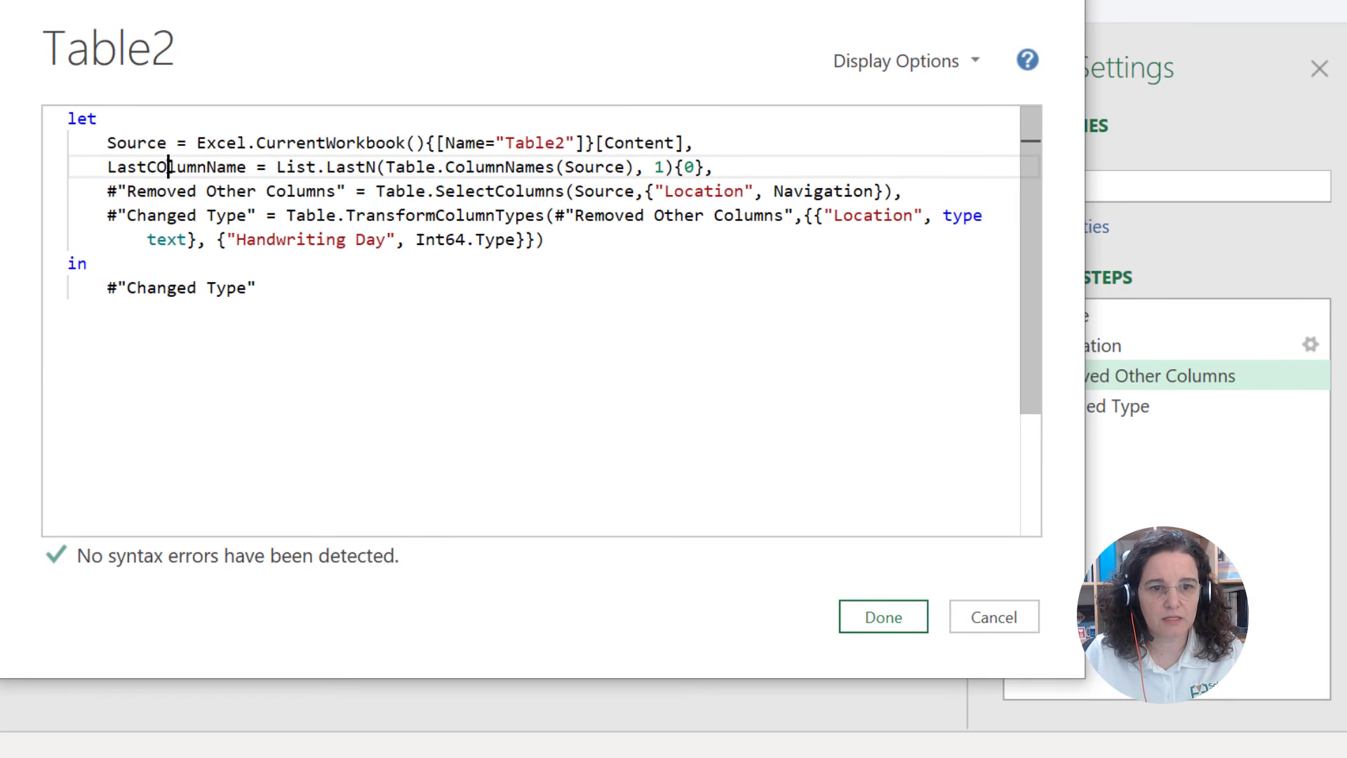
key(BackSpace)
text(o)
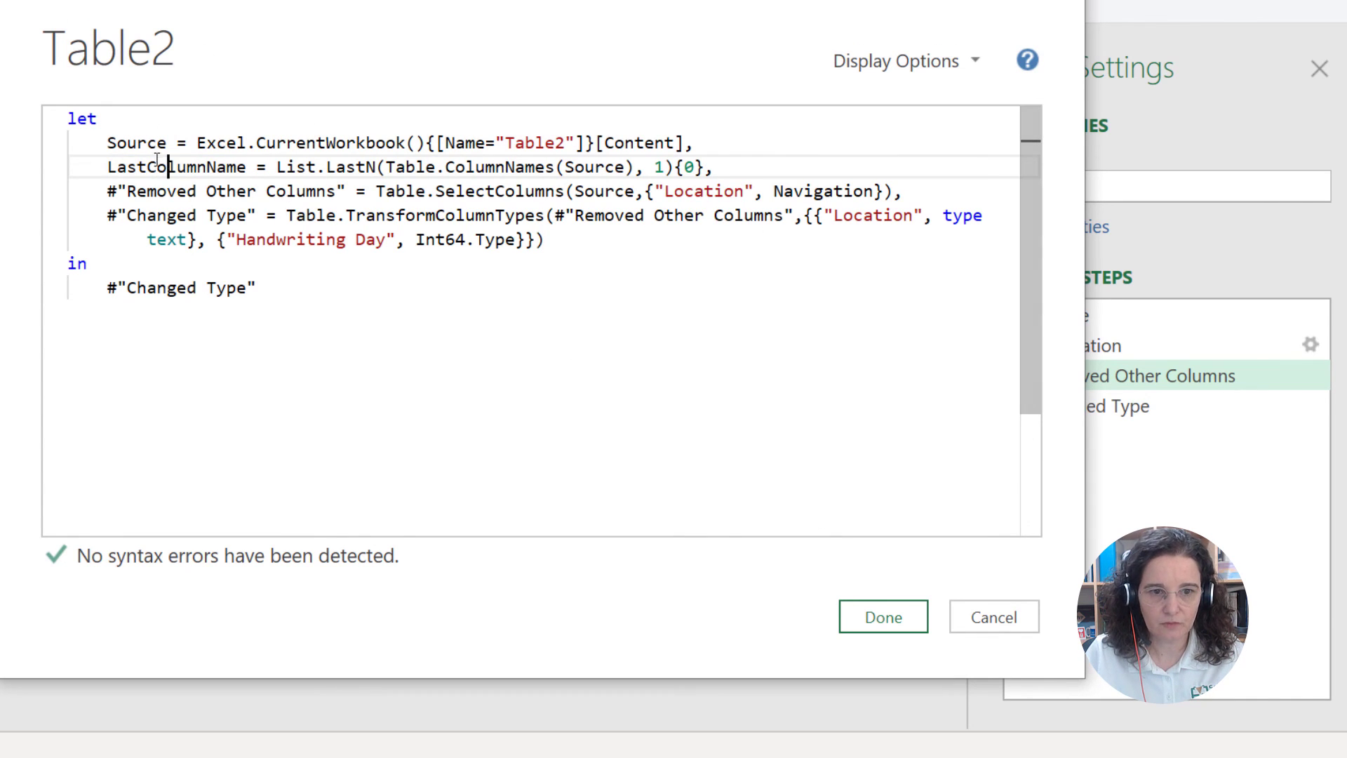
Replace Navigation and "Handwriting Day" in the later steps with LastColumnName.
double_click(158, 169)
key(ctrl+c)
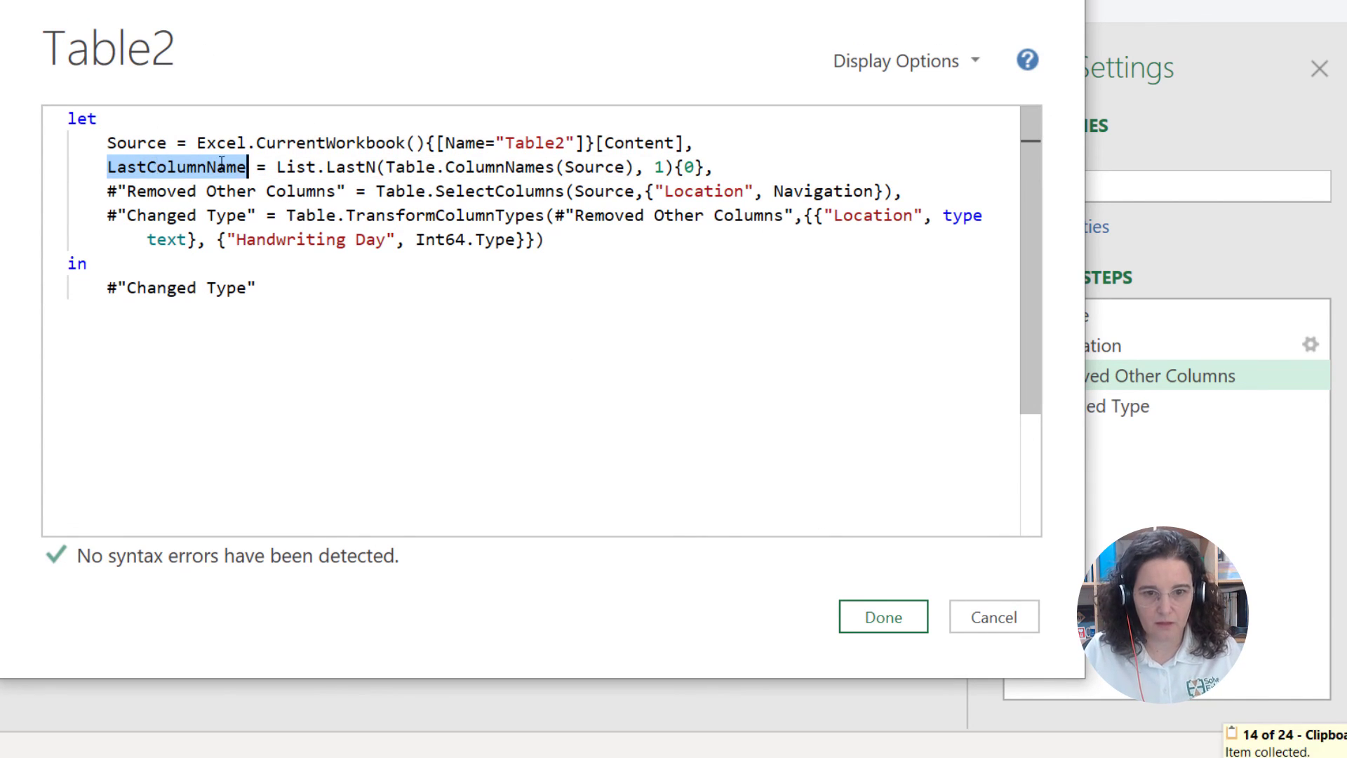
double_click(776, 193)
key(ctrl+v)
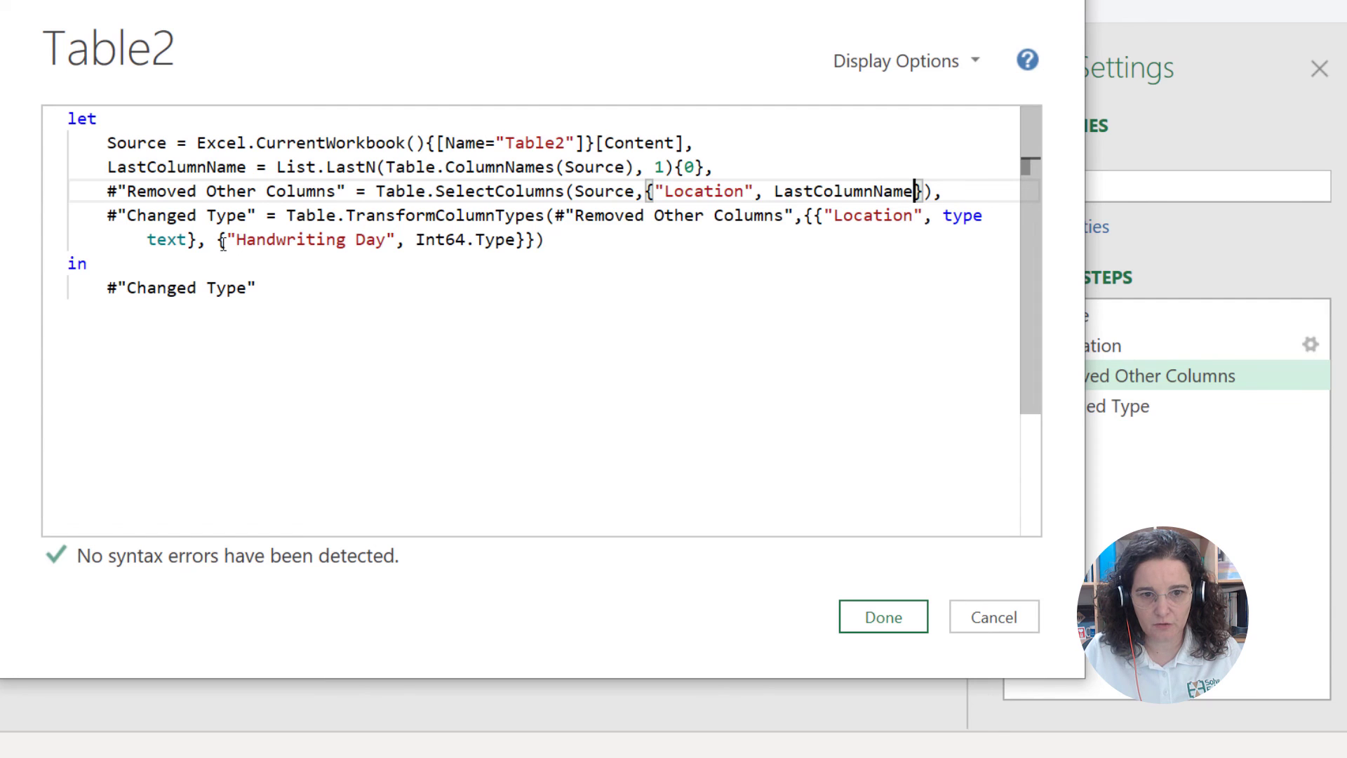
drag(227, 242, 392, 240)
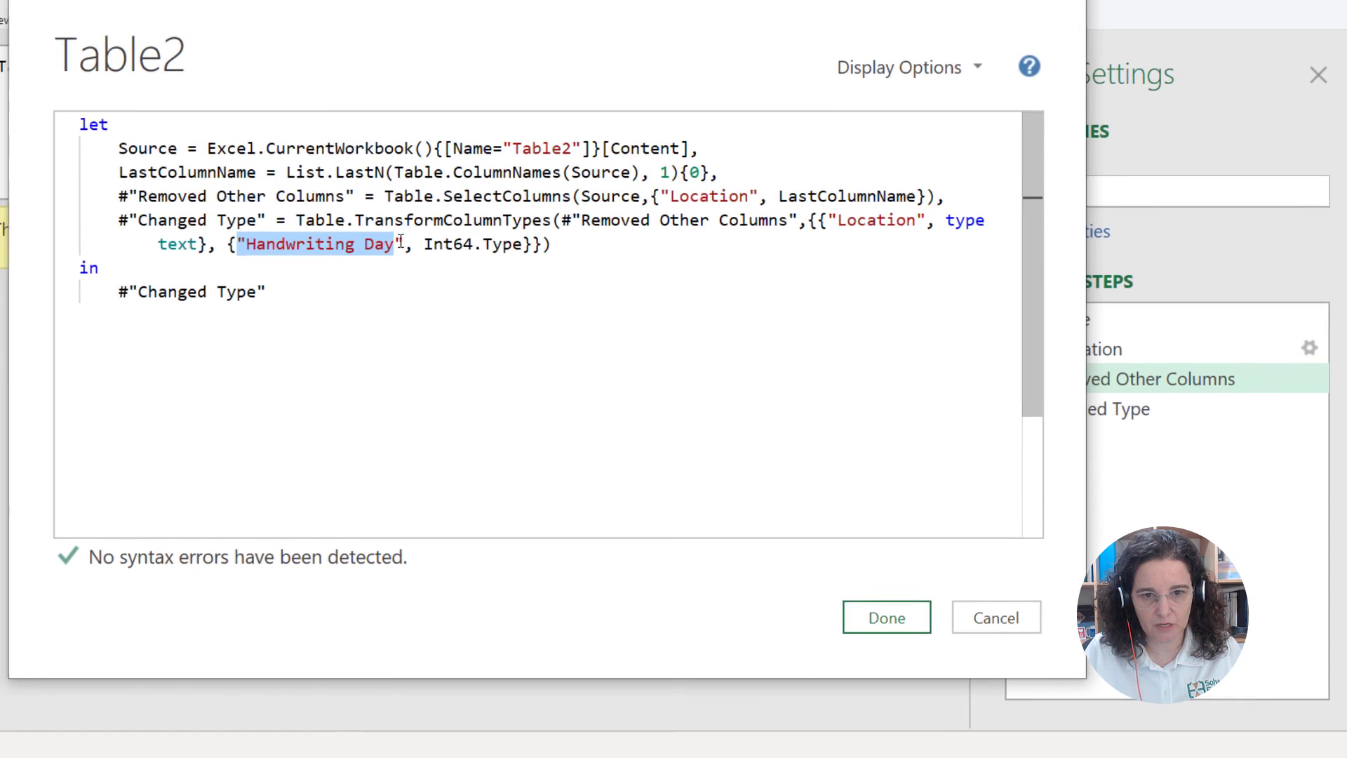
key(ctrl+v)
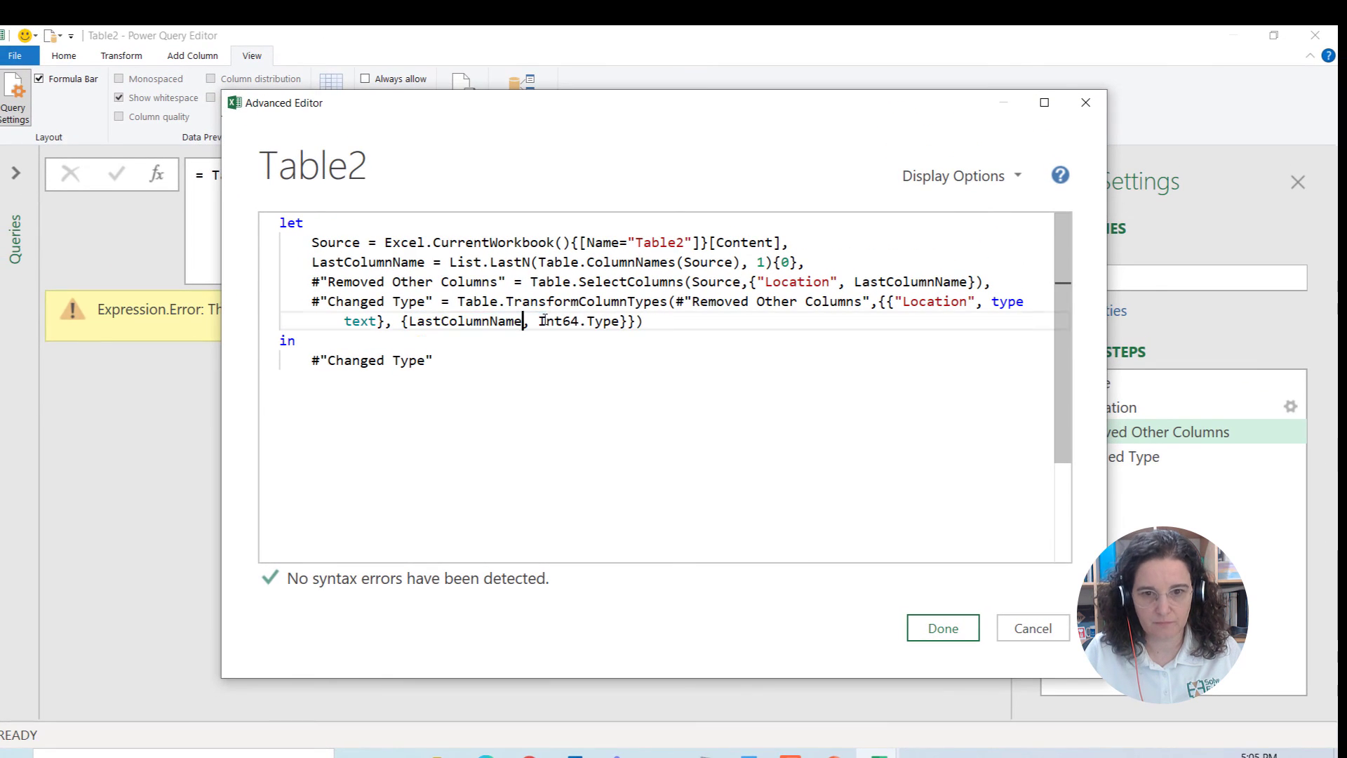
click(517, 358)
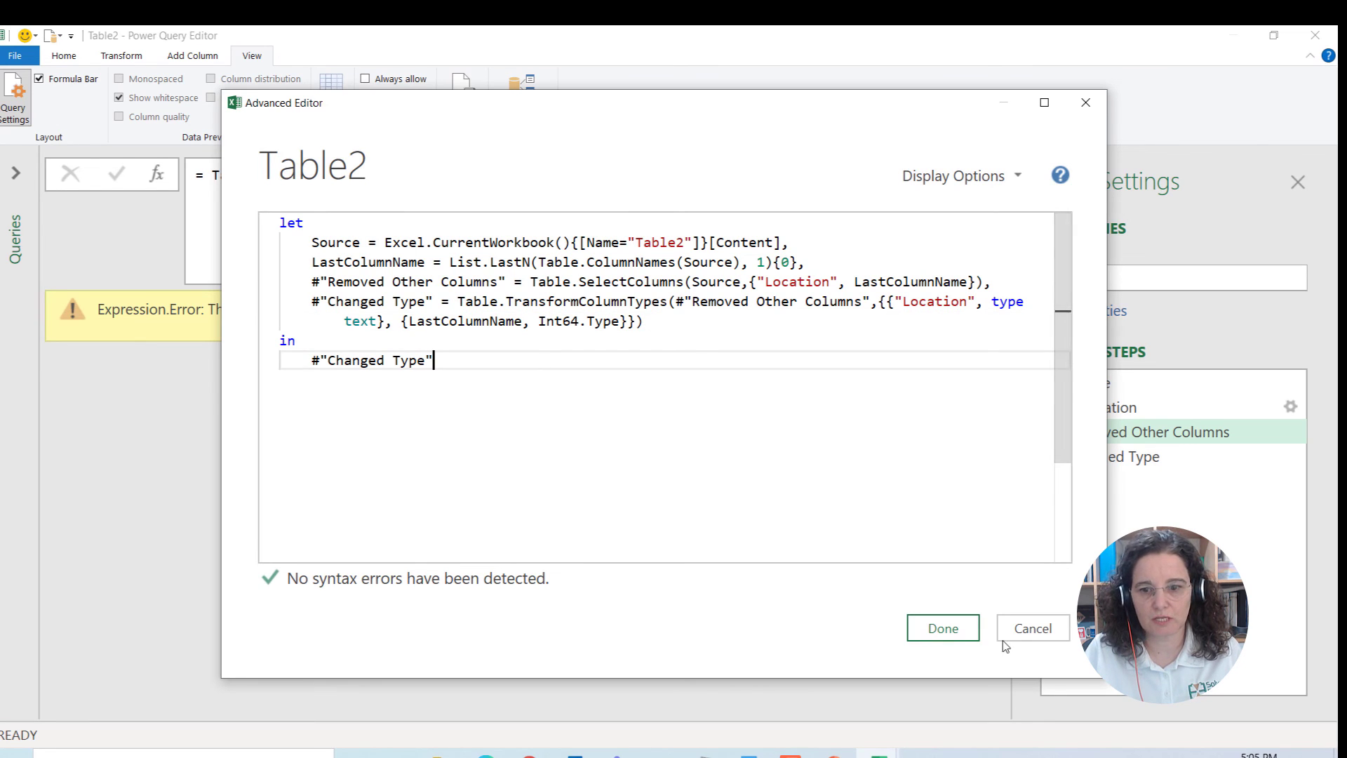
Apply the code, confirm the Navigation step returns Handwriting Day, and reopen the Advanced Editor.
click(954, 633)
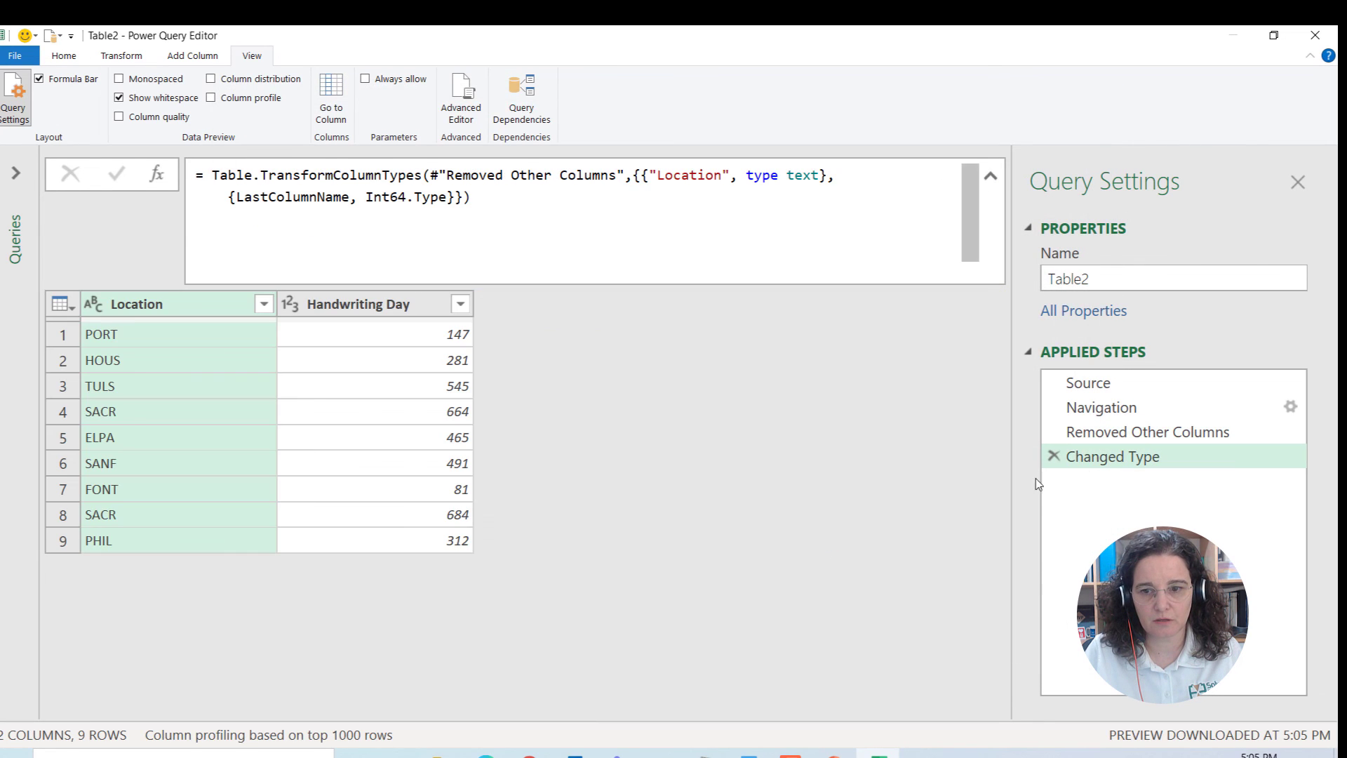
click(1099, 388)
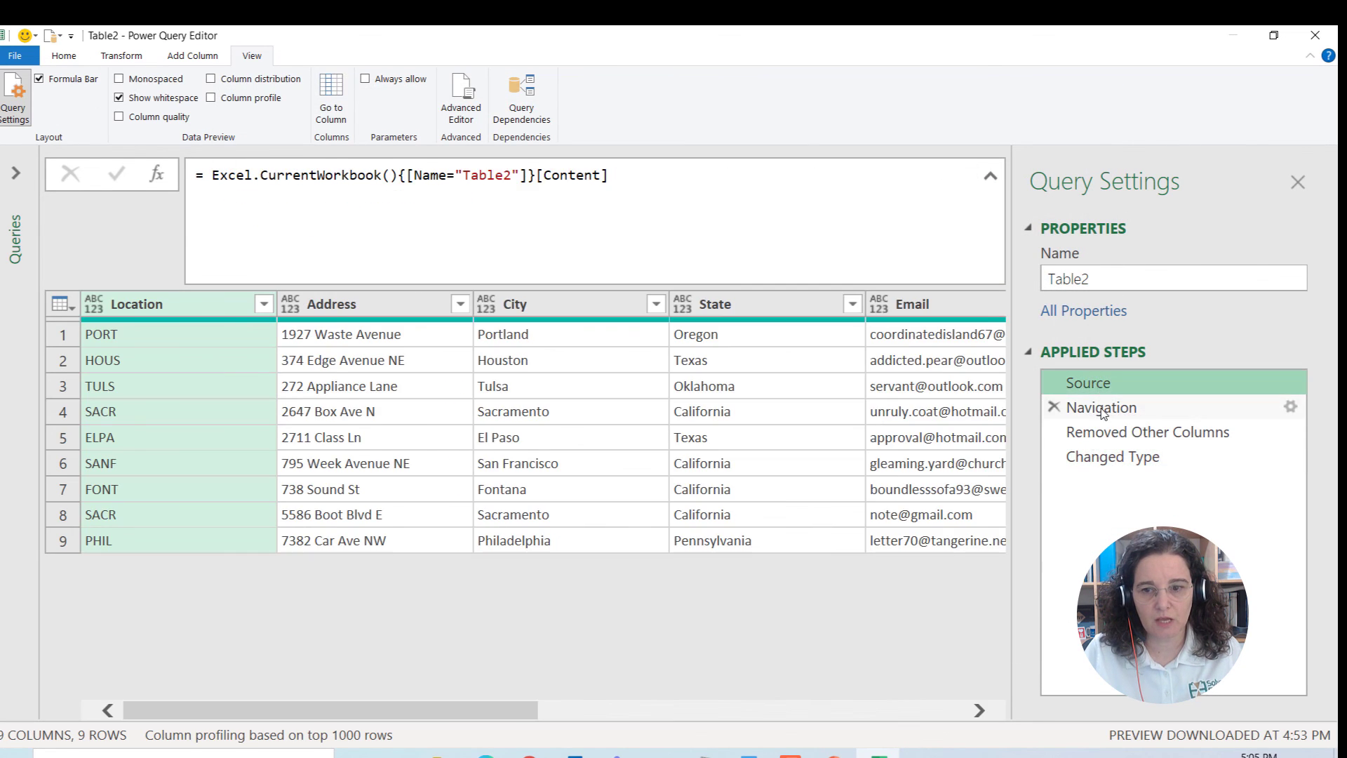
click(1101, 412)
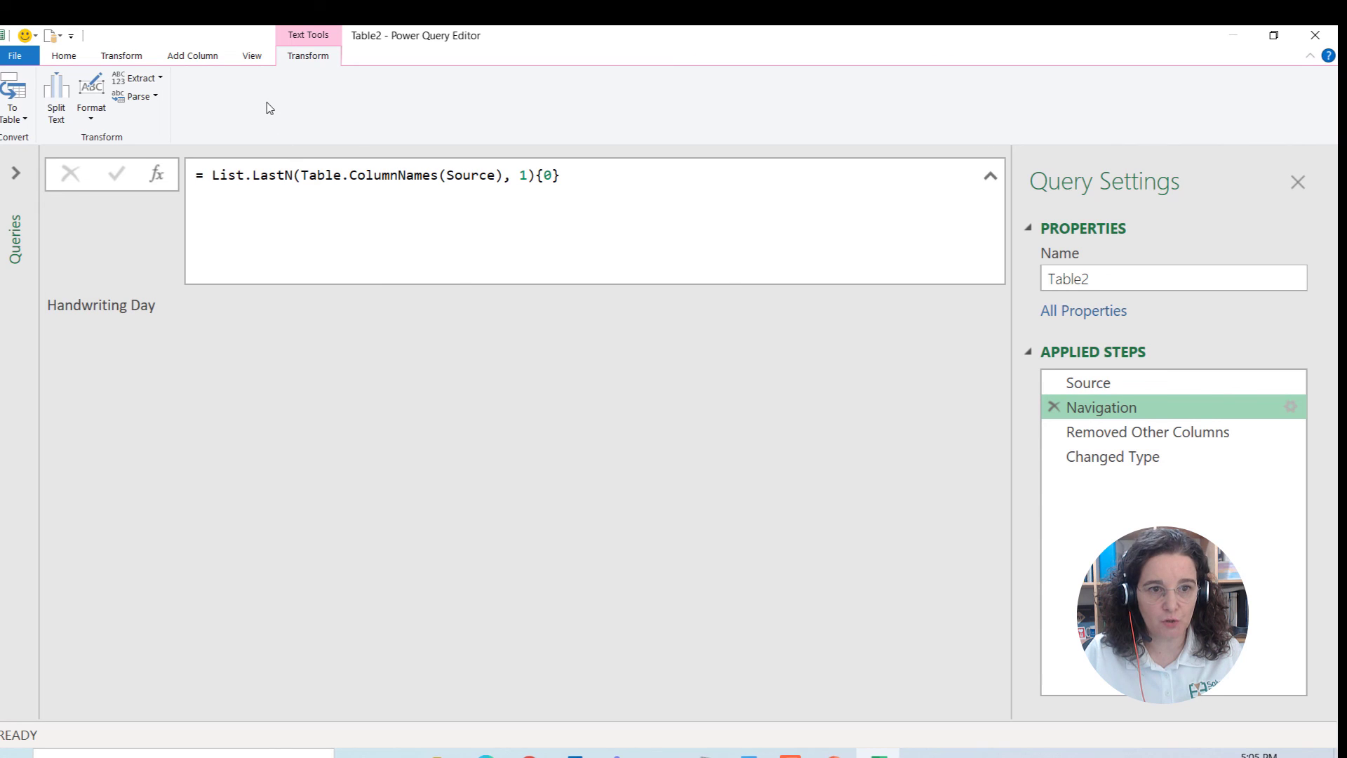
click(254, 59)
click(459, 98)
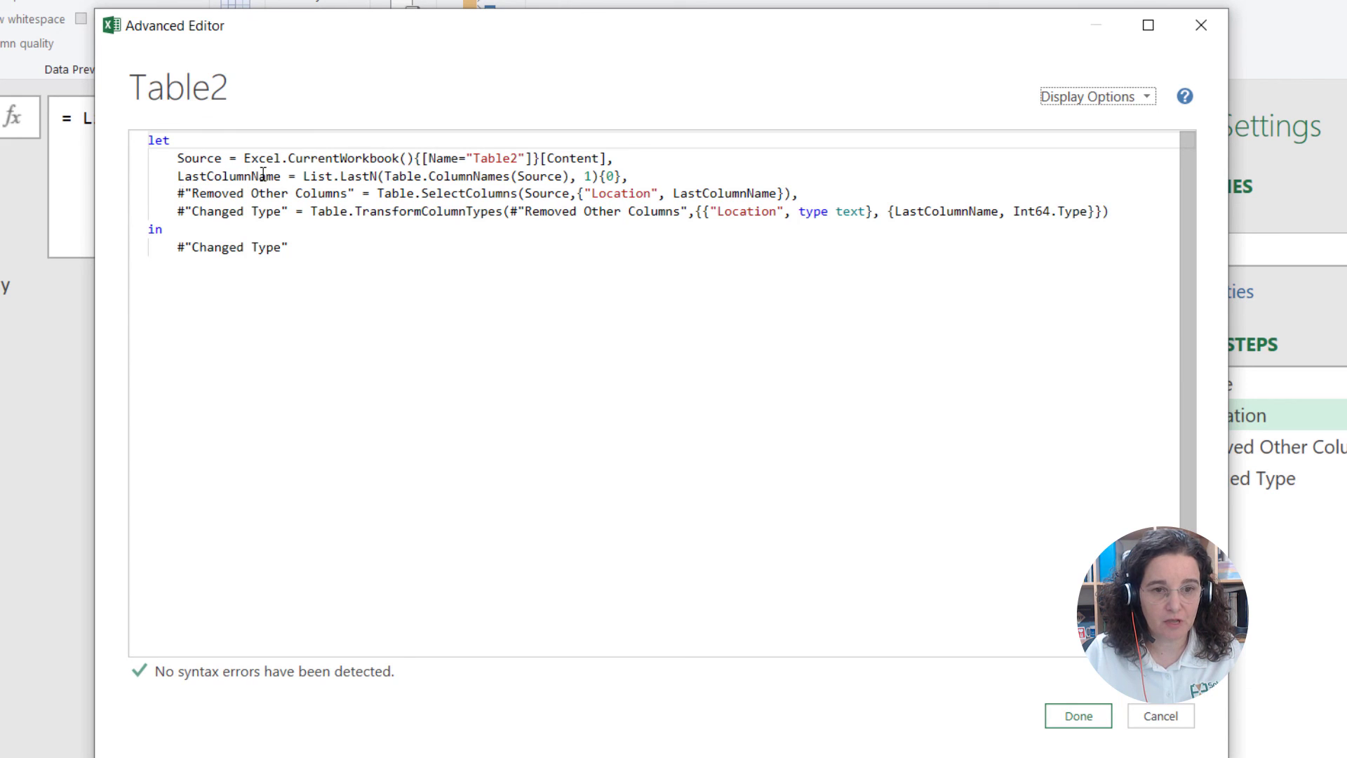
Paste the List.LastN expression over both LastColumnName references in Removed Other Columns and Changed Type.
click(676, 193)
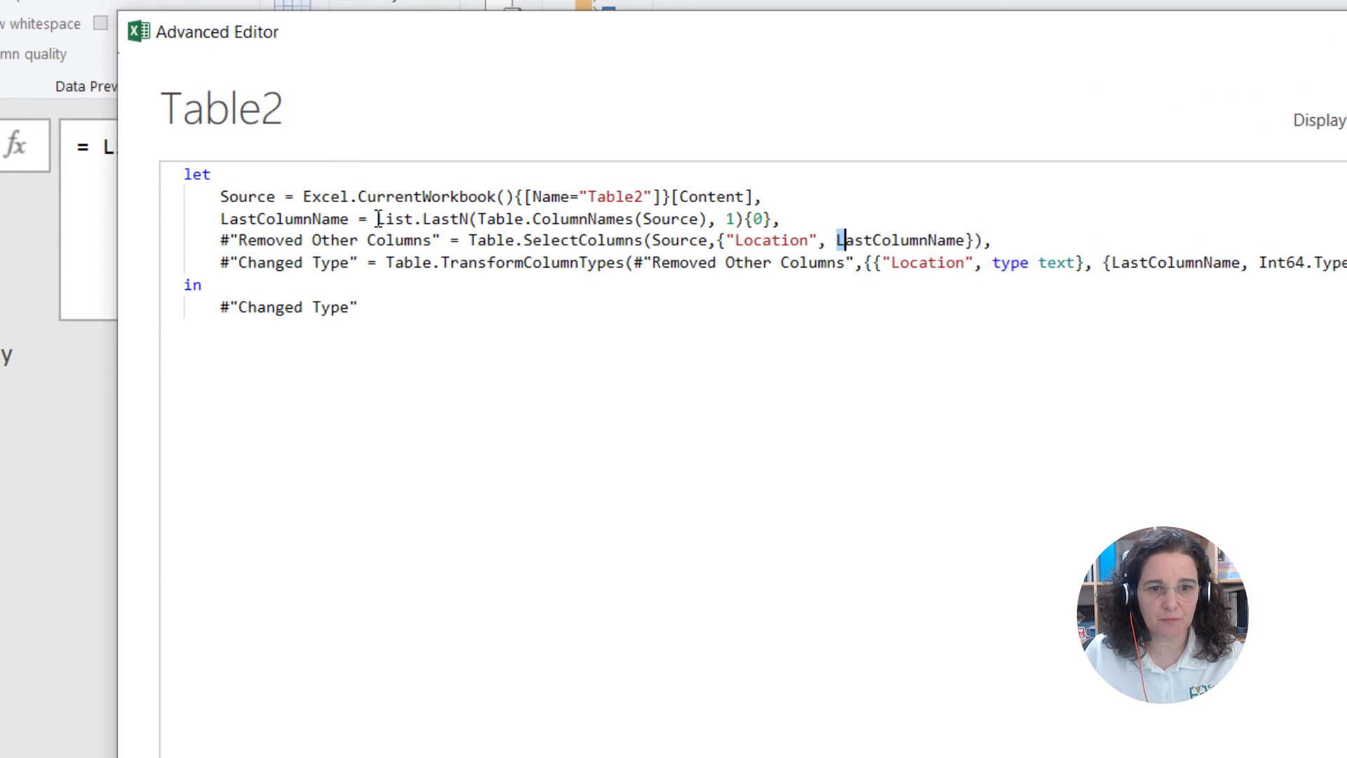
drag(376, 218, 781, 218)
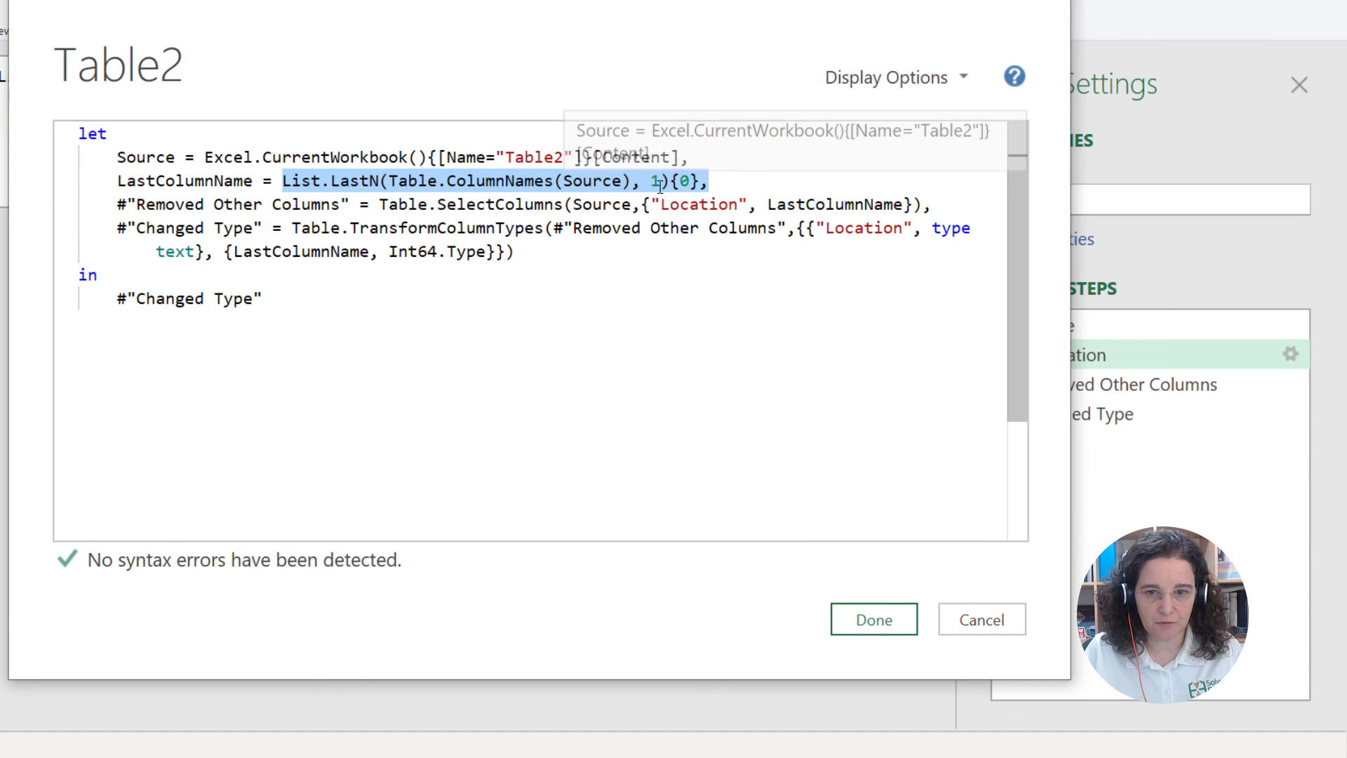
key(shift+Left)
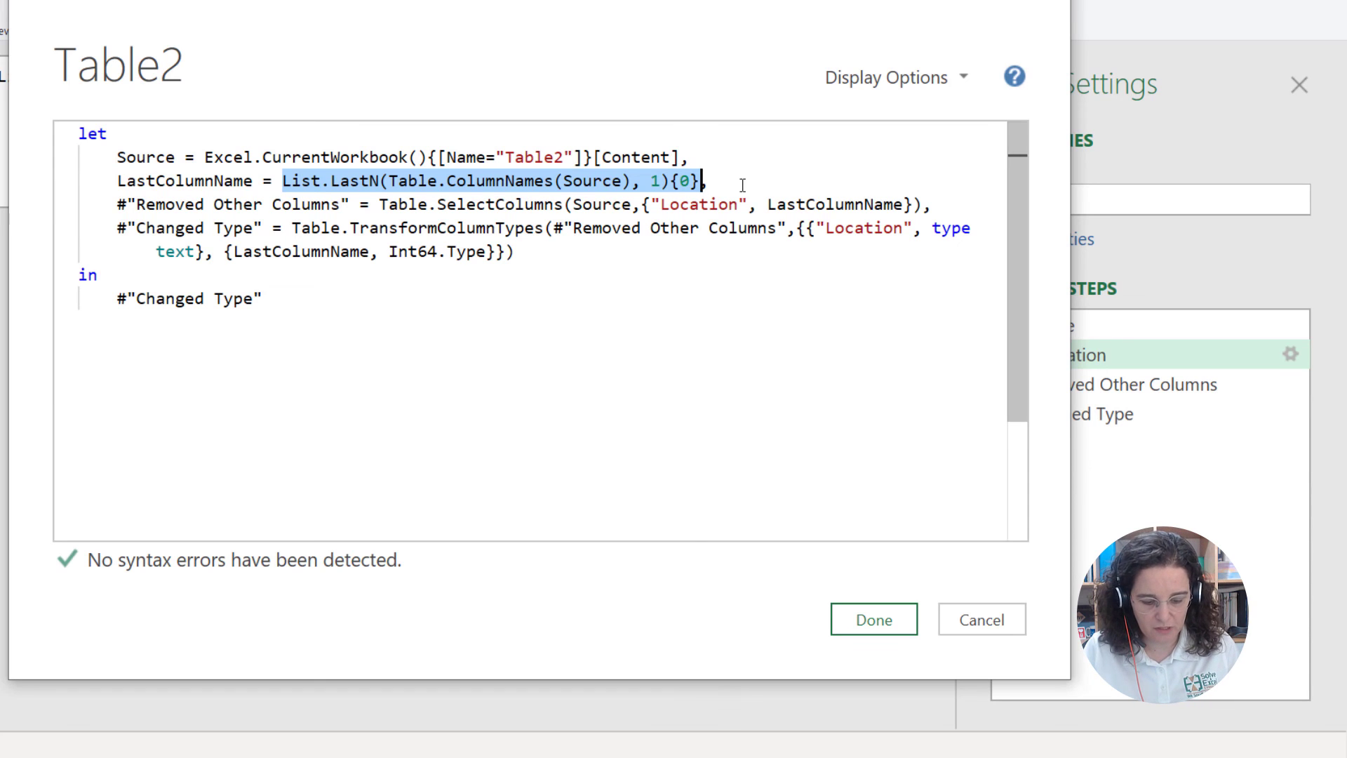
key(ctrl+c)
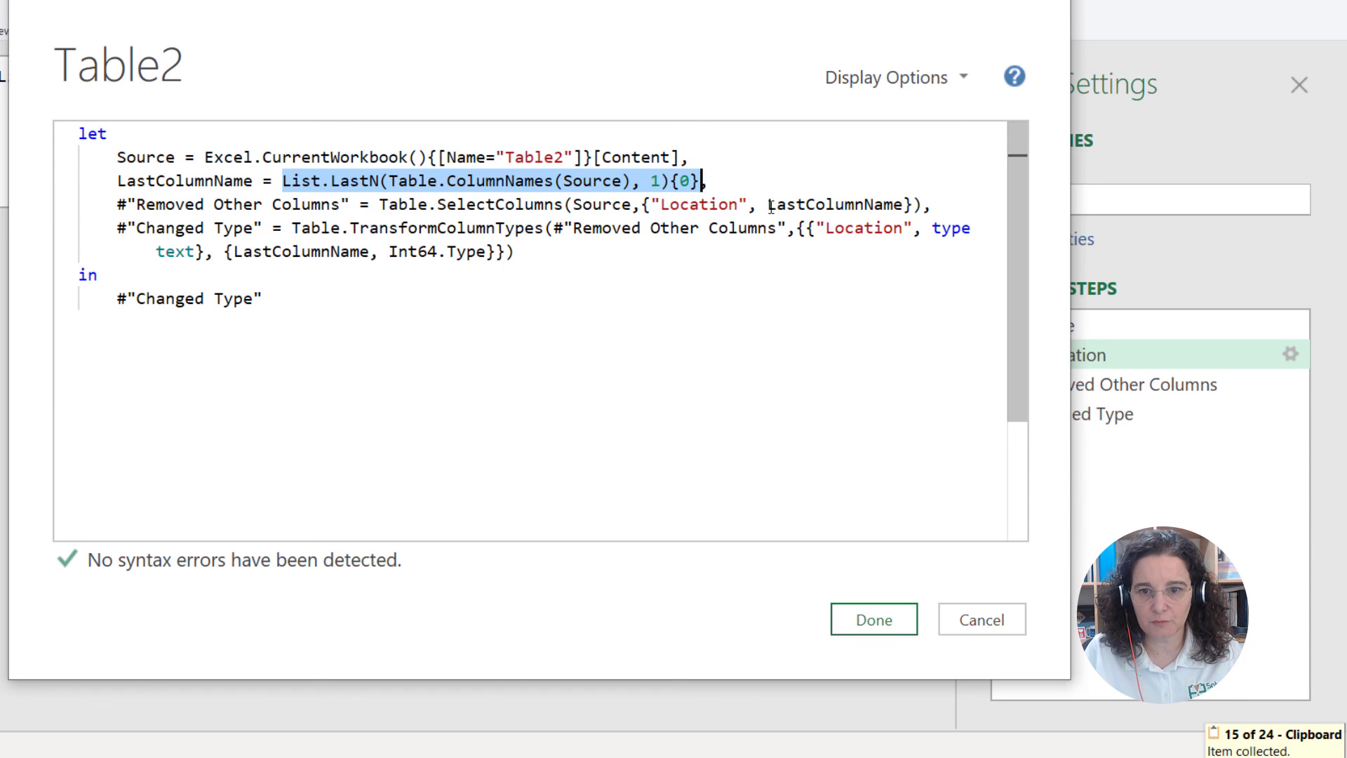
drag(769, 205, 905, 204)
key(ctrl+v)
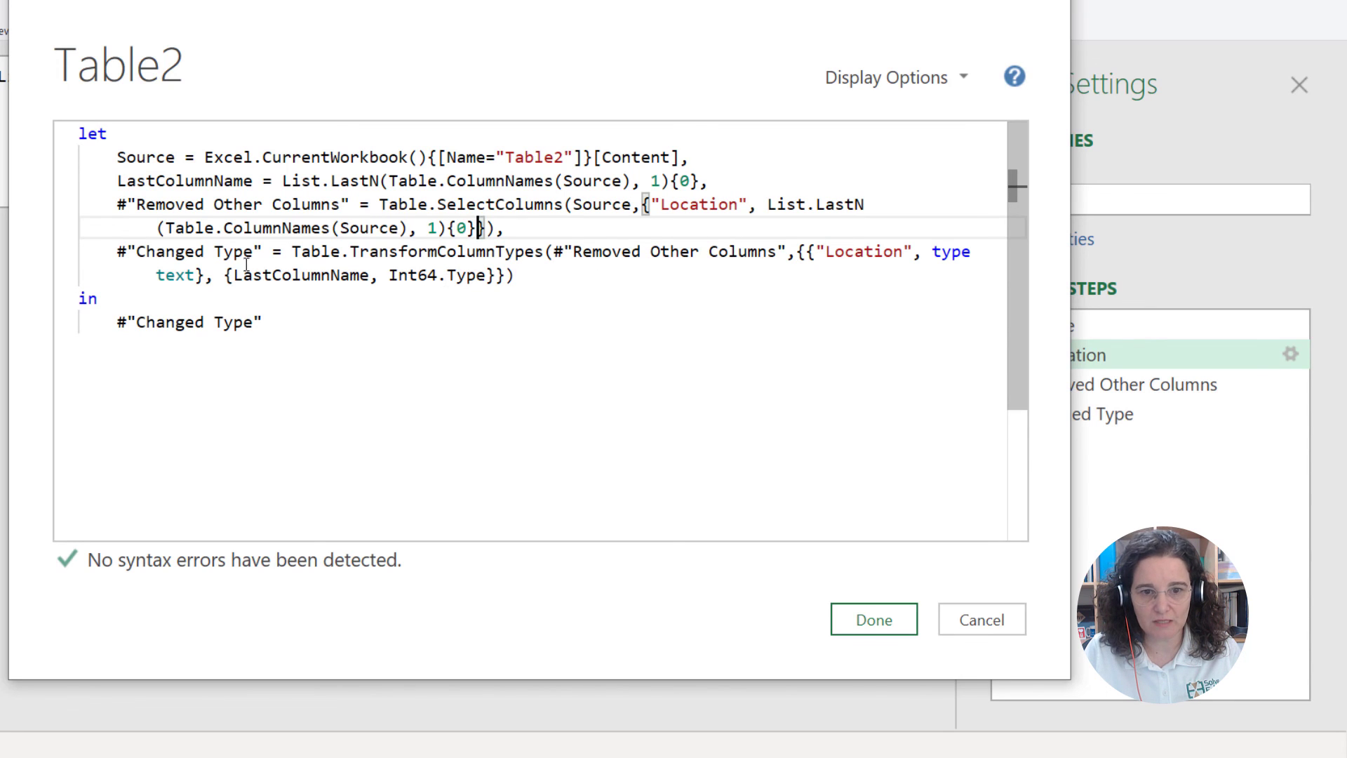
drag(232, 270, 374, 274)
key(ctrl+v)
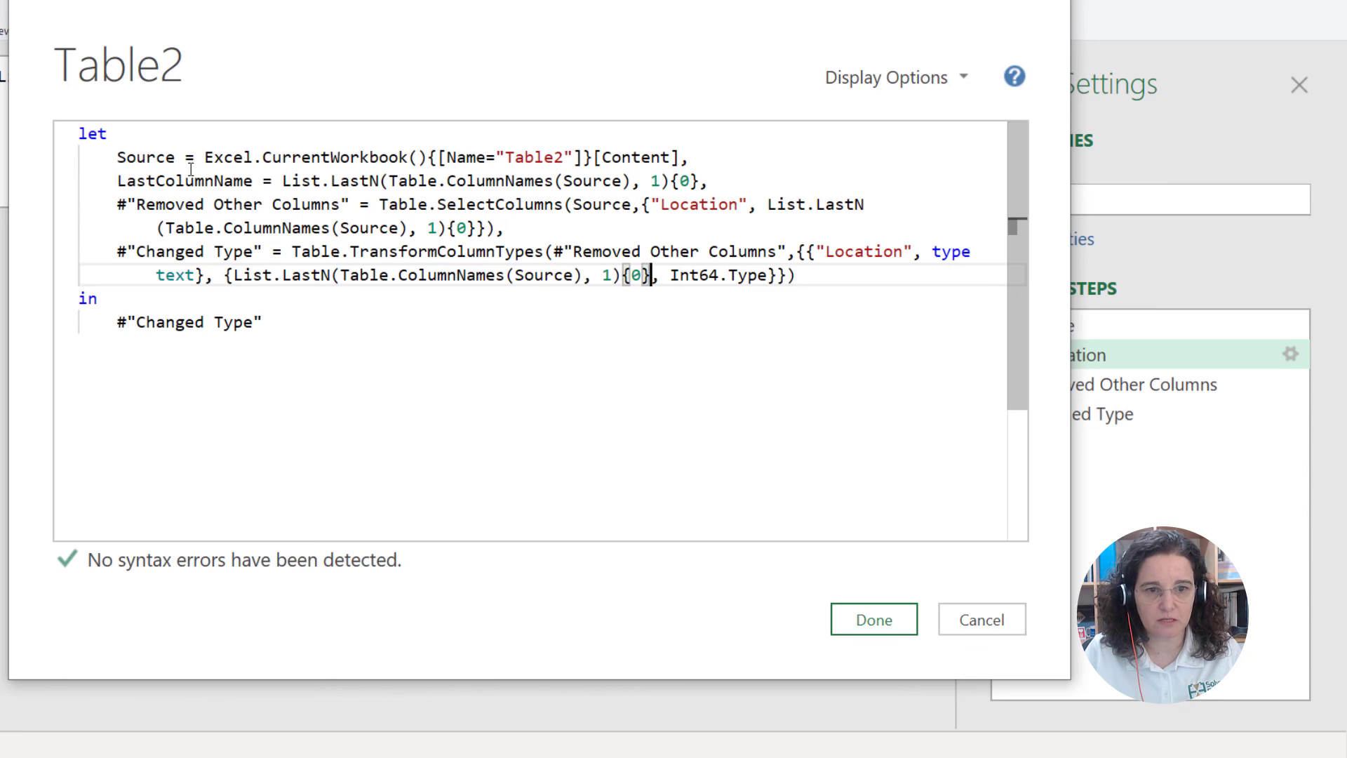
Delete the unused LastColumnName line and apply the revised code.
drag(735, 182, 40, 195)
key(BackSpace)
key(BackSpace)
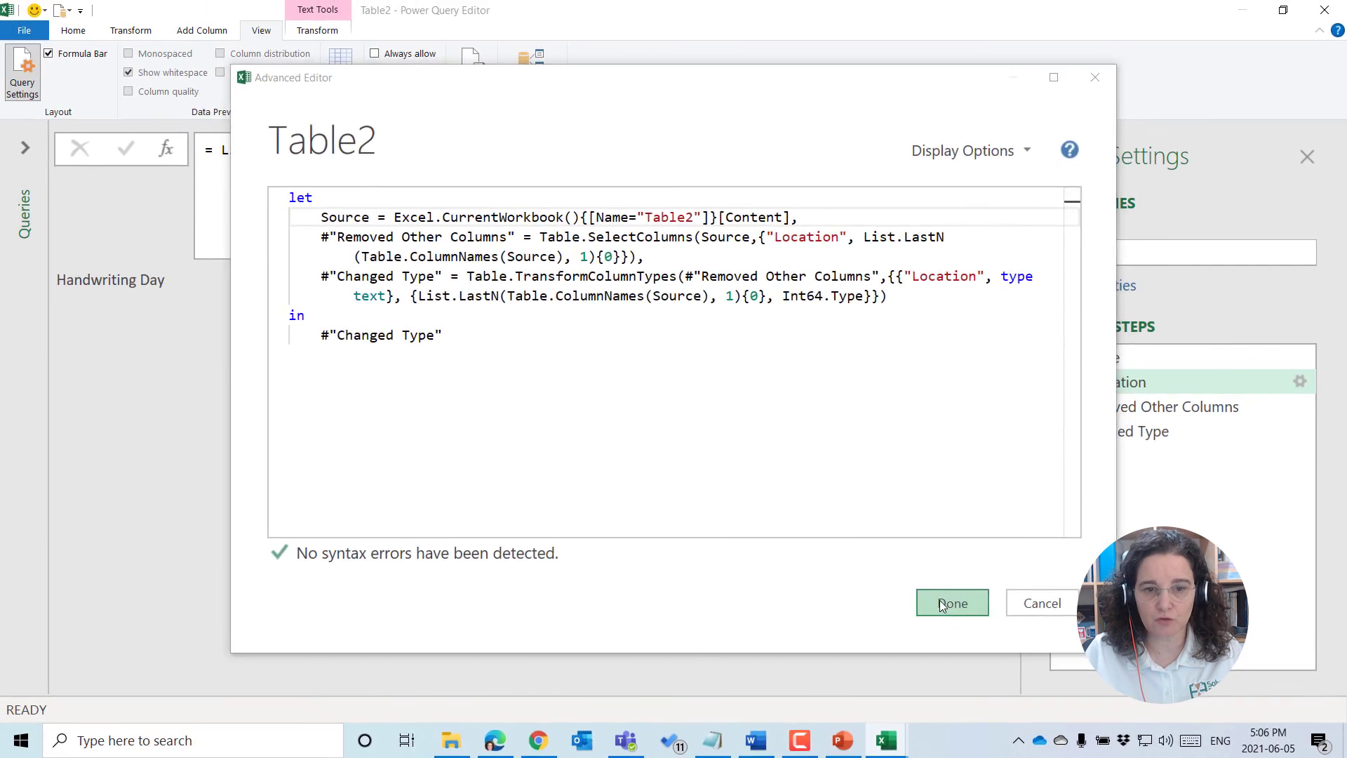
click(873, 619)
key(Delete)
drag(1122, 357, 1109, 385)
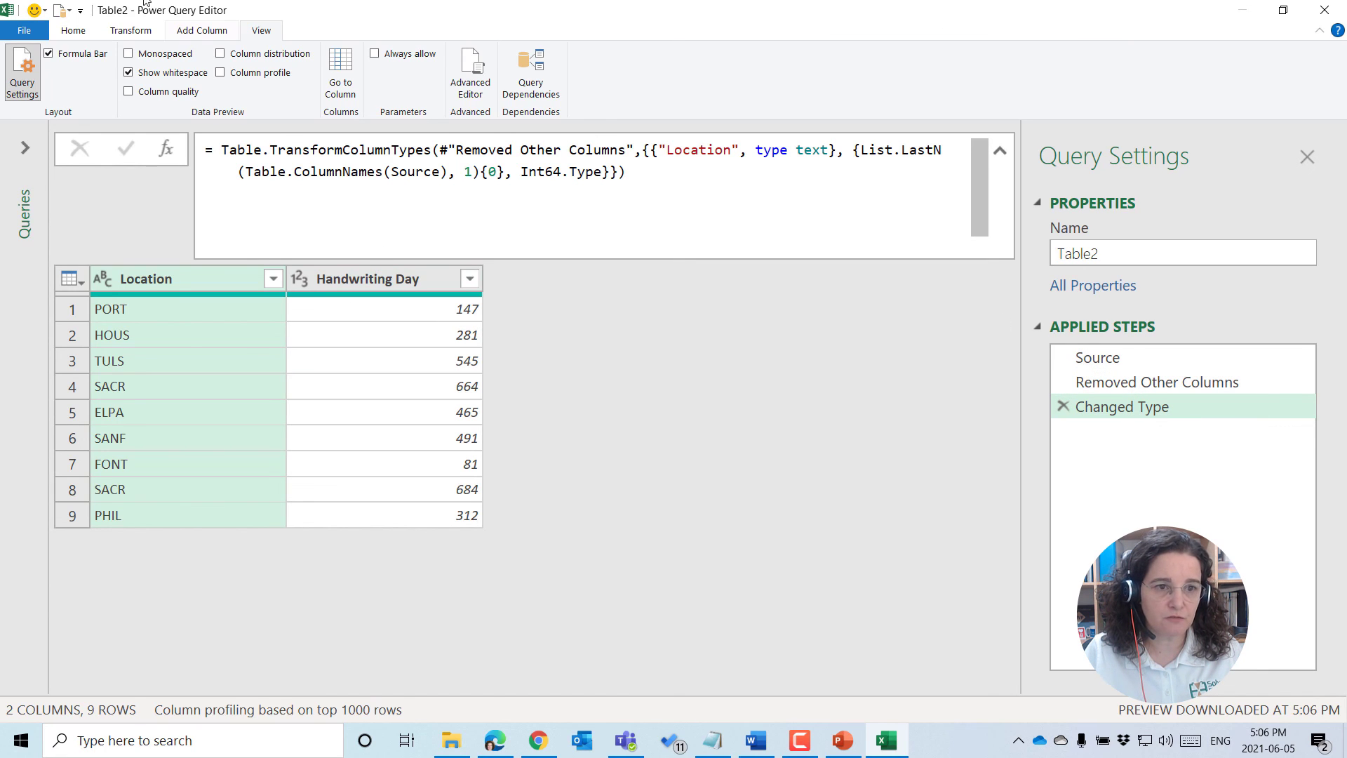
Close & Load Table2, then move the ScienceFiction Day cells R3:R12 next to Handwriting Day.
click(70, 31)
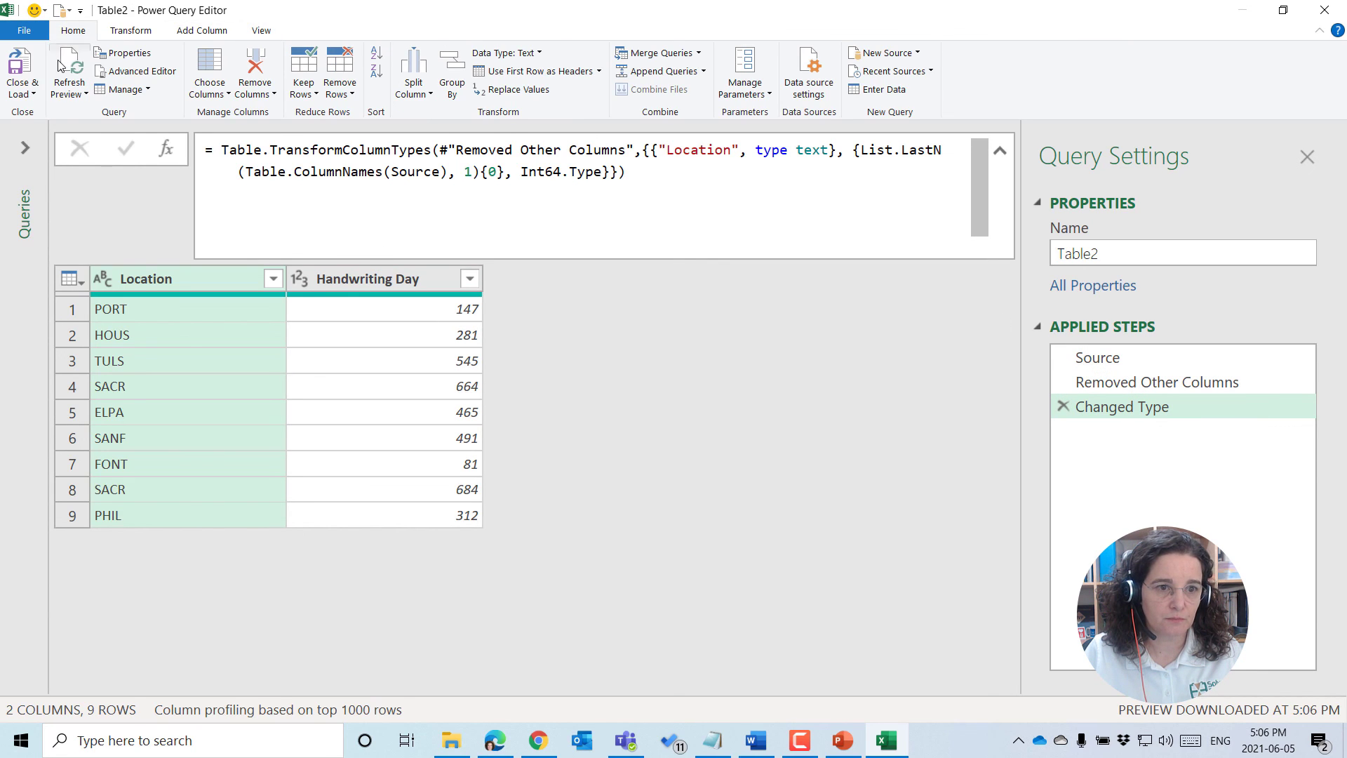
click(21, 68)
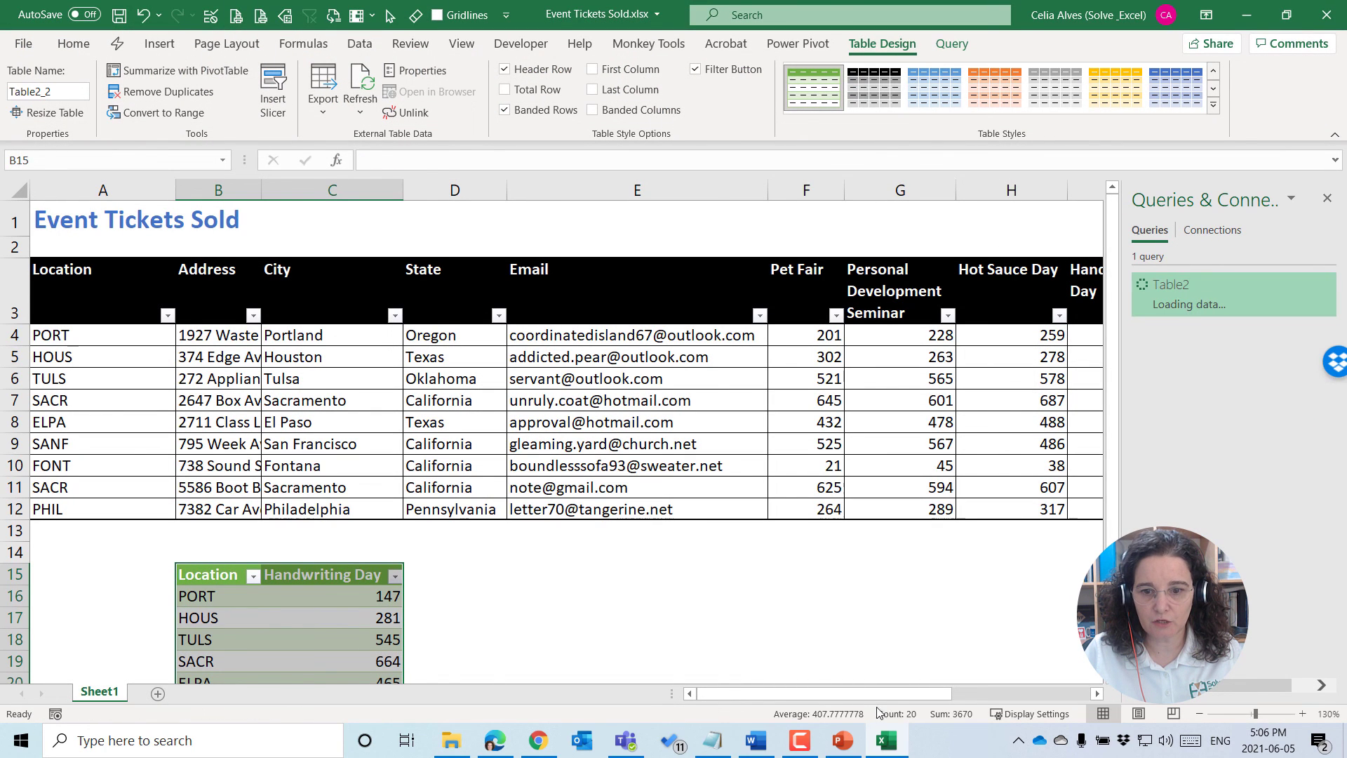
drag(870, 696, 1020, 697)
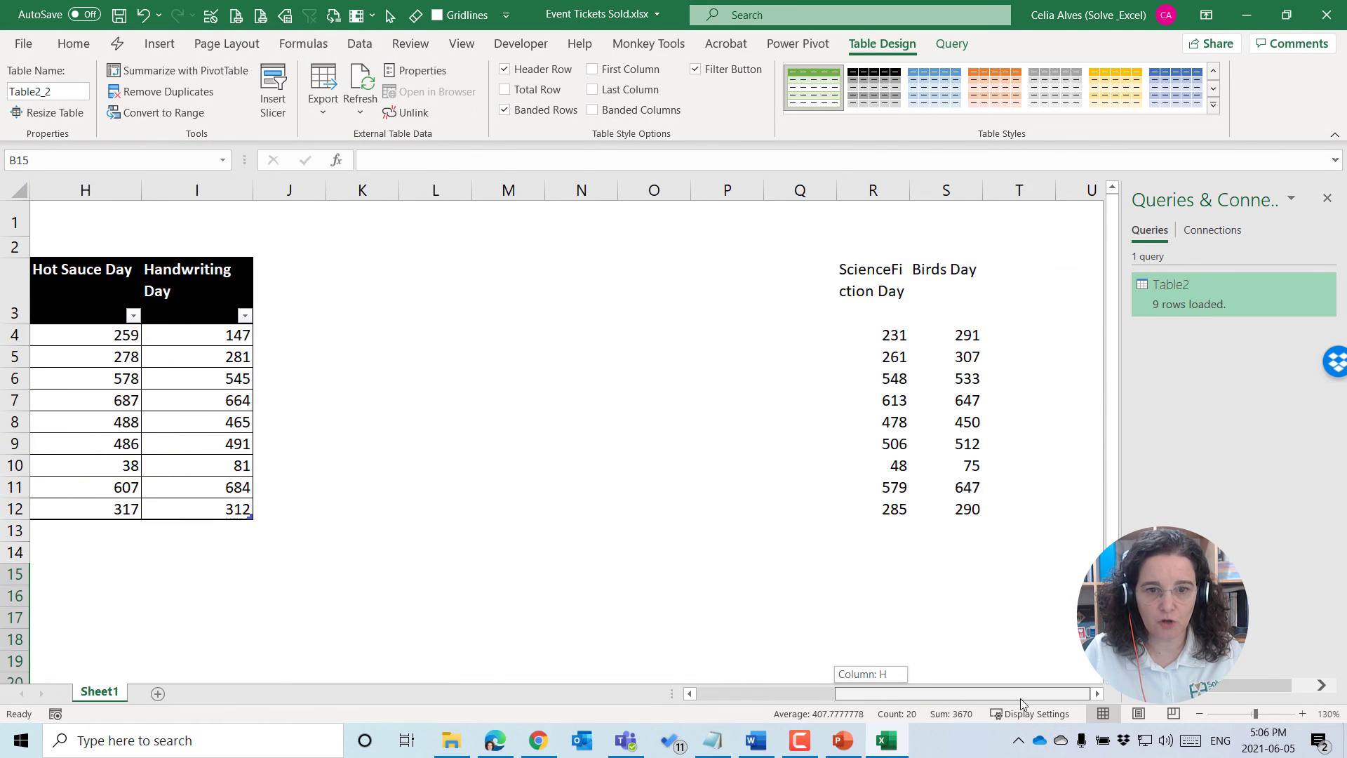
drag(867, 281, 853, 503)
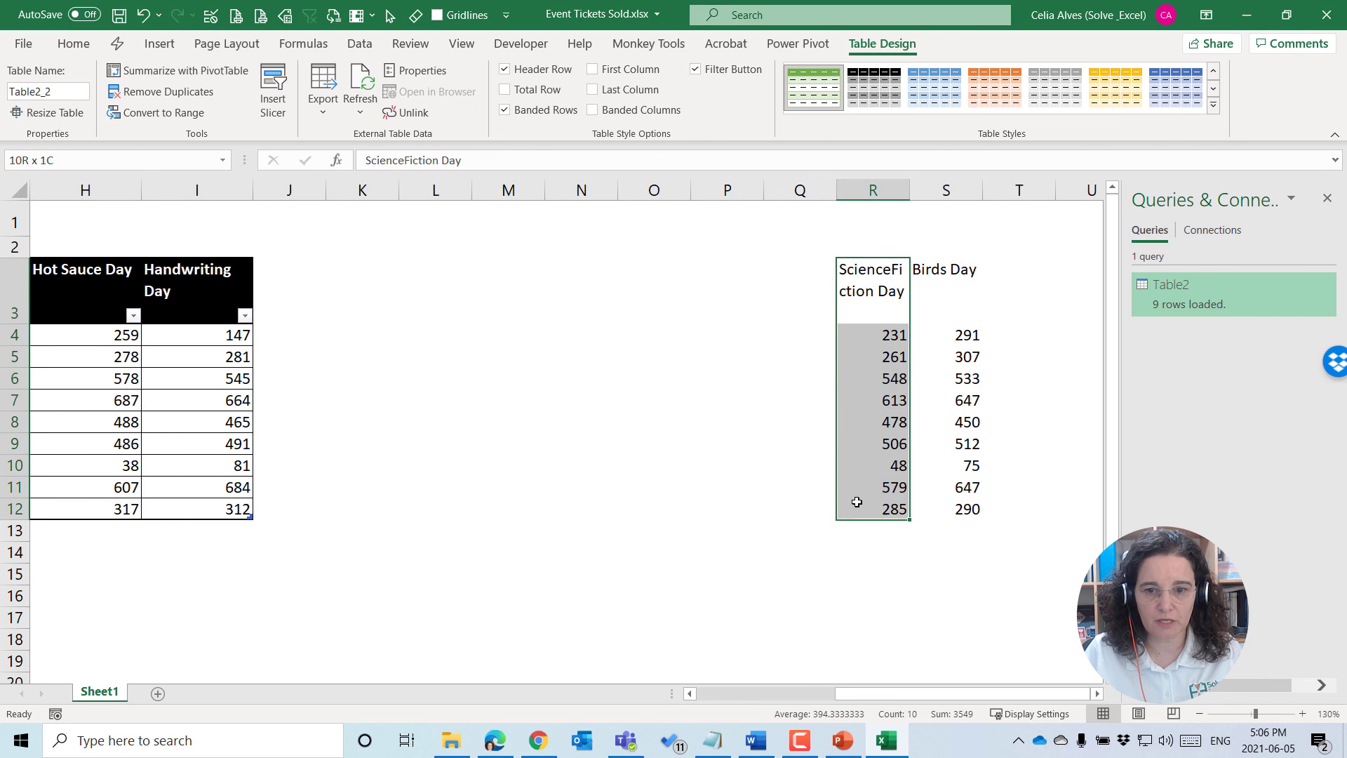
drag(836, 457, 322, 469)
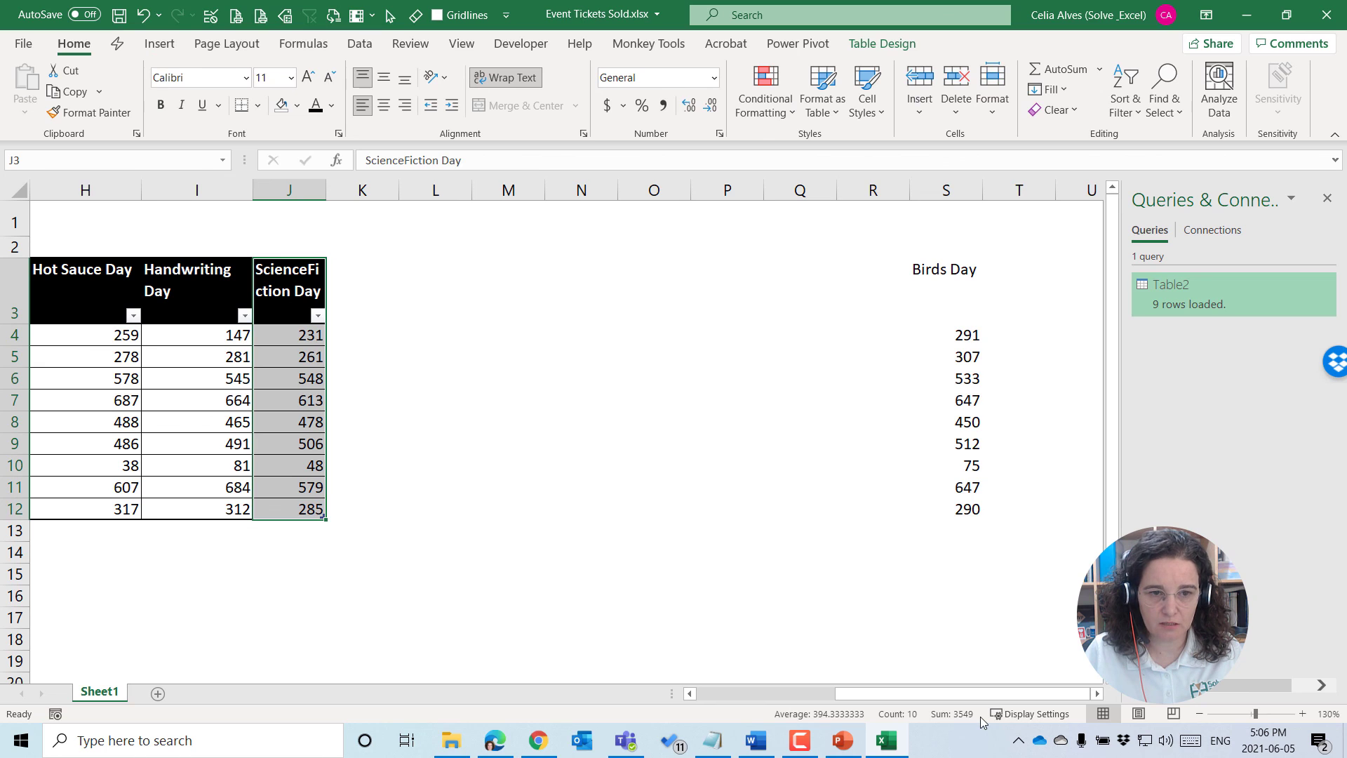
drag(950, 695, 814, 695)
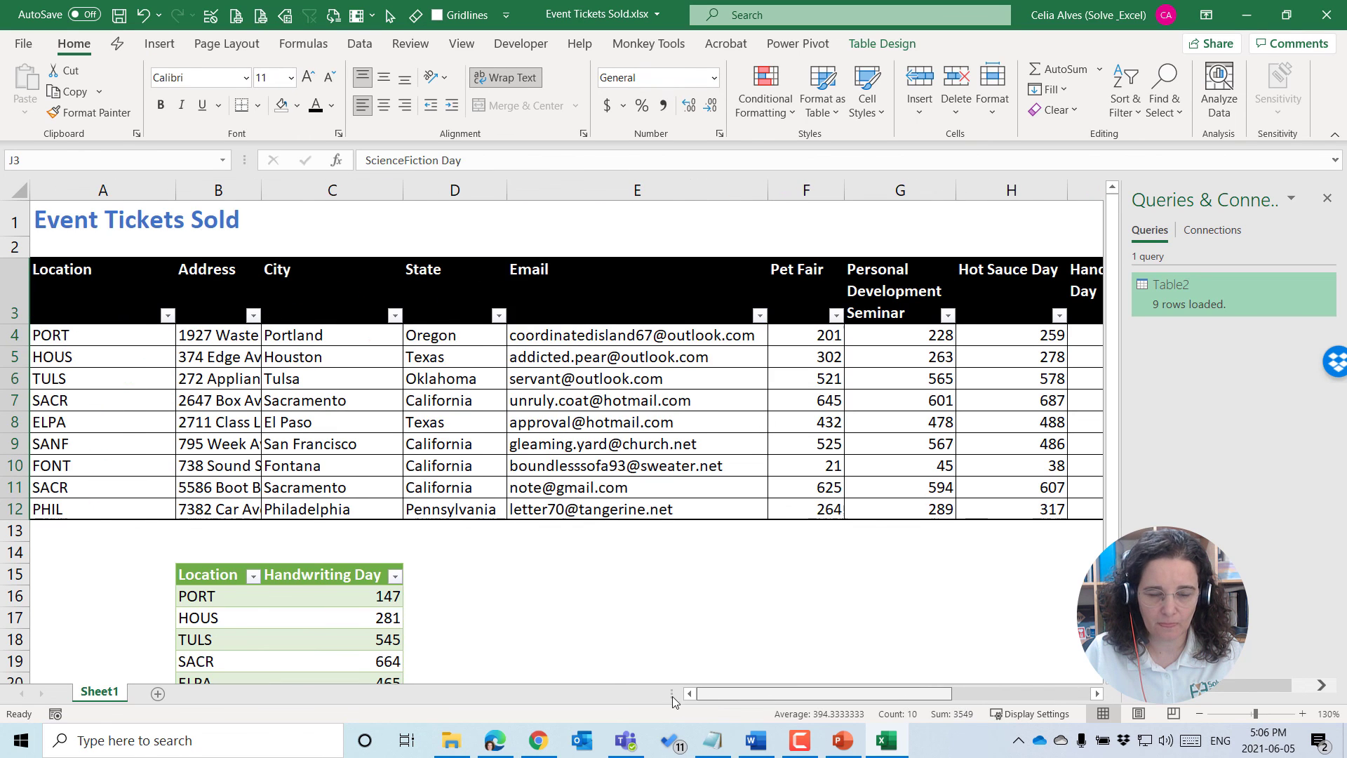
Refresh the Table2 output table so it shows Location and ScienceFiction Day.
right_click(379, 602)
click(425, 220)
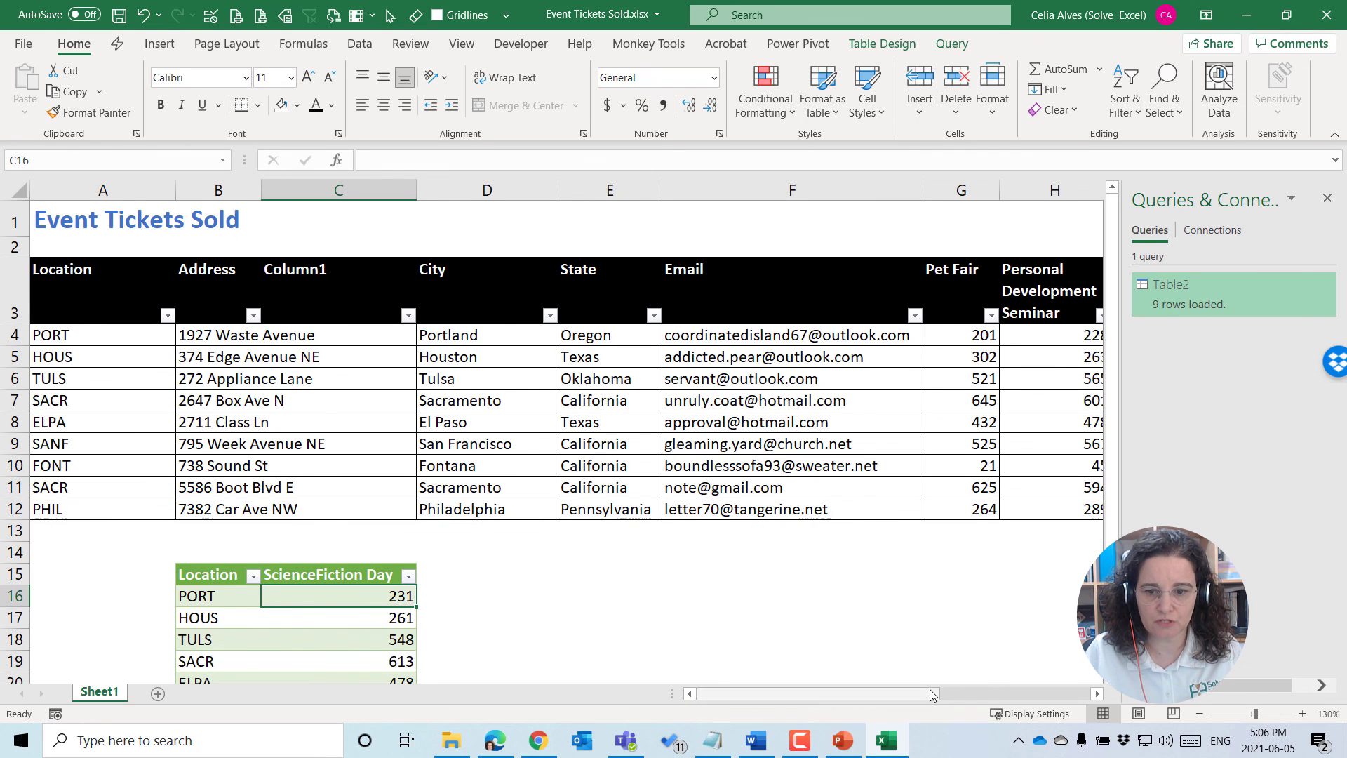
drag(932, 695, 1062, 707)
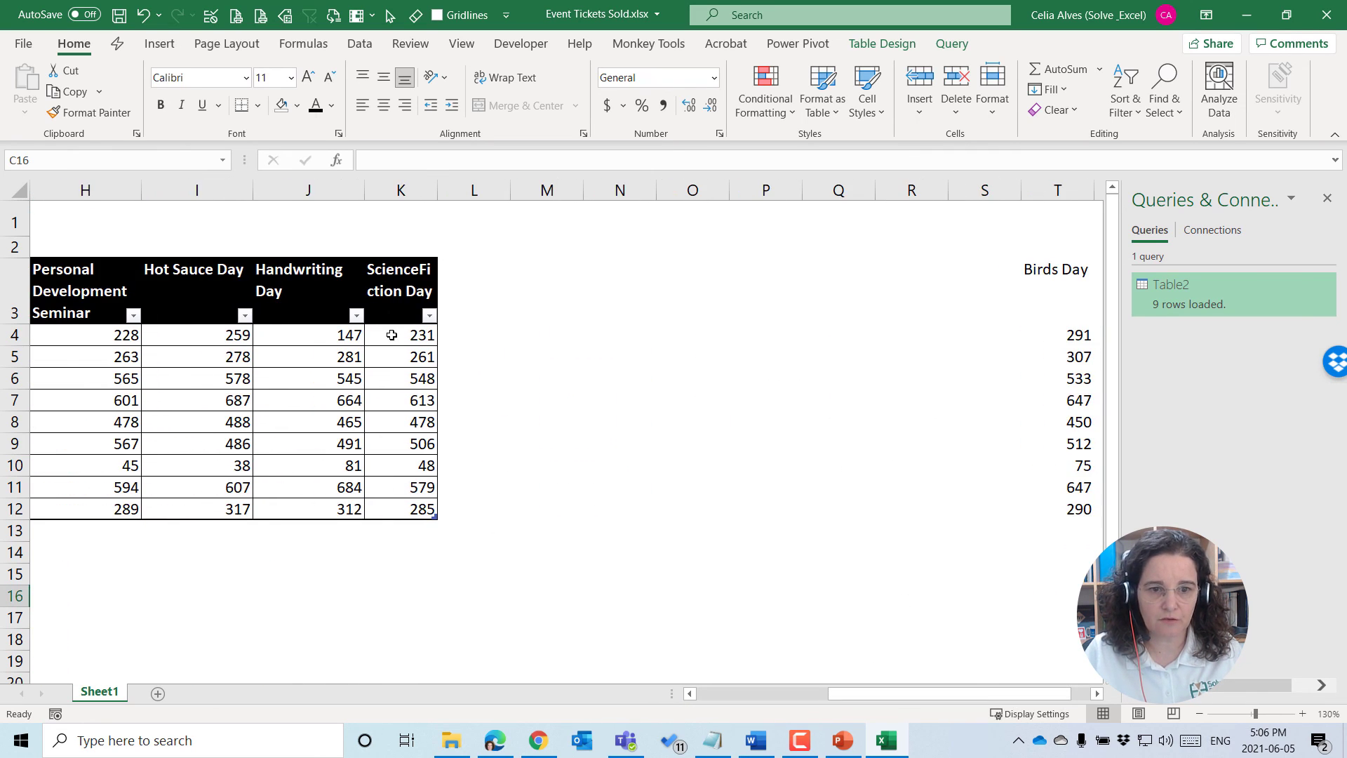
drag(391, 335, 392, 359)
drag(953, 693, 691, 693)
click(529, 541)
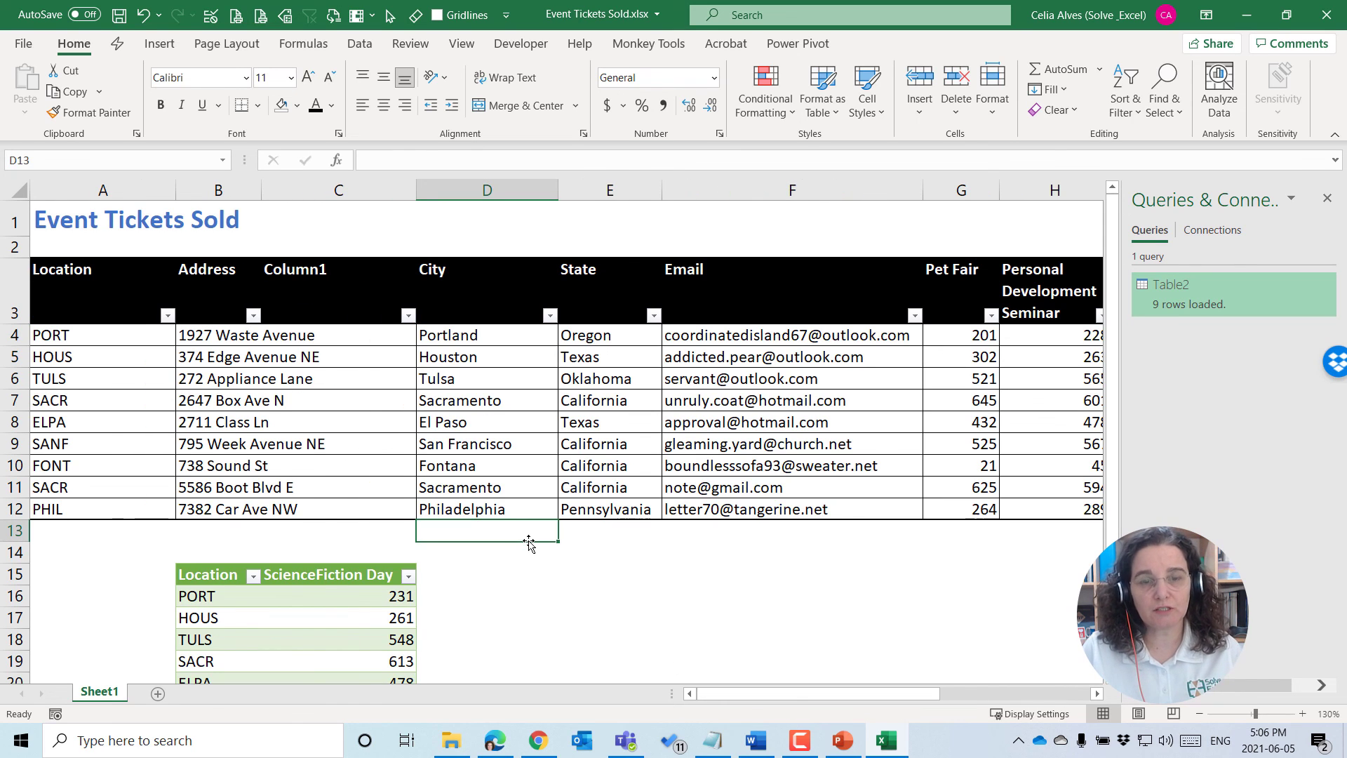